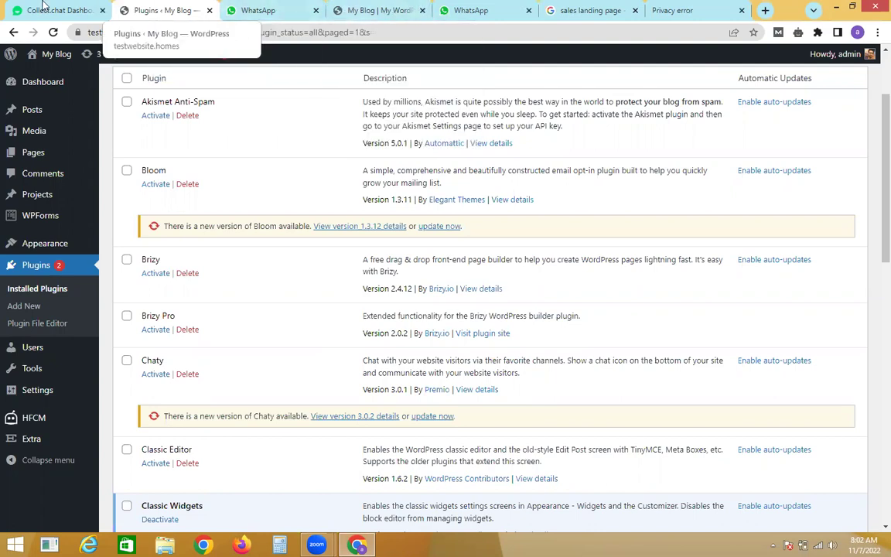
Step: Switch to the Collect.chat dashboard and browse Script, Share, Integrate and Results before returning to Build
{"action": "left_click", "coordinate": [58, 10]}
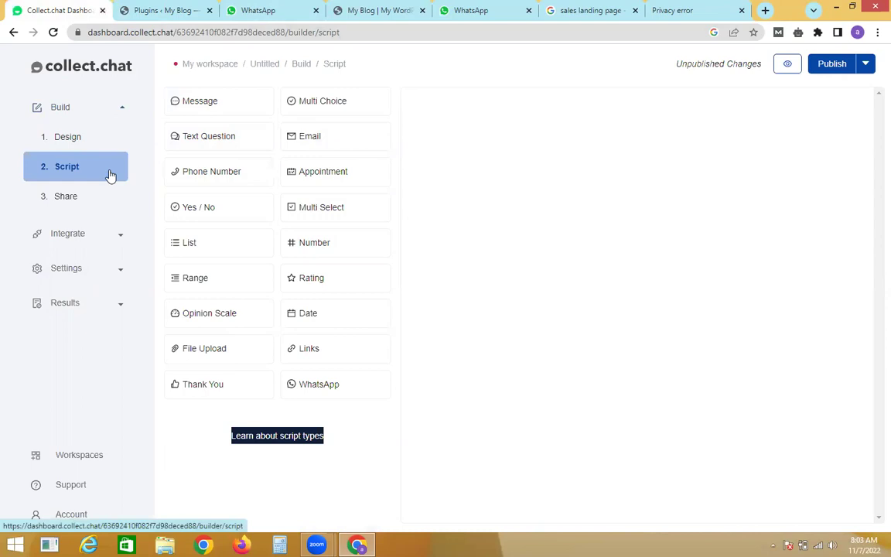
{"action": "left_click", "coordinate": [108, 140]}
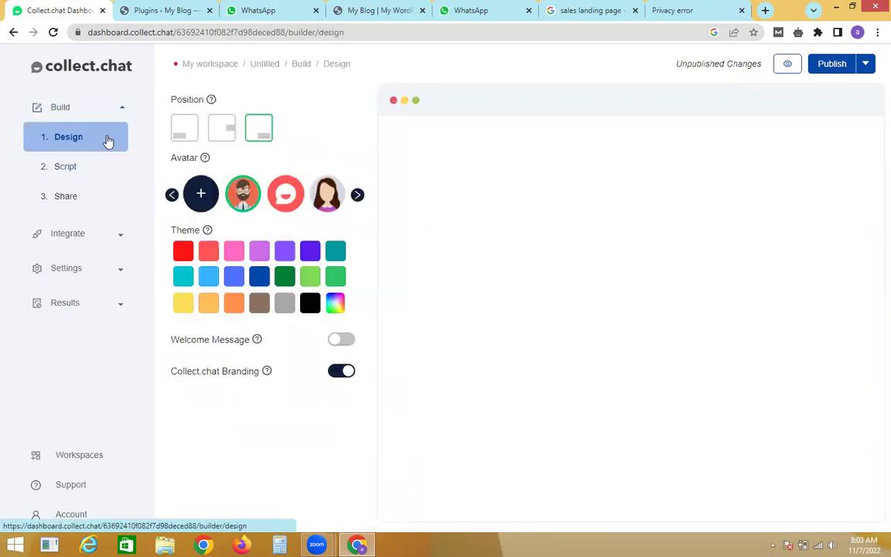
{"action": "left_click", "coordinate": [87, 165]}
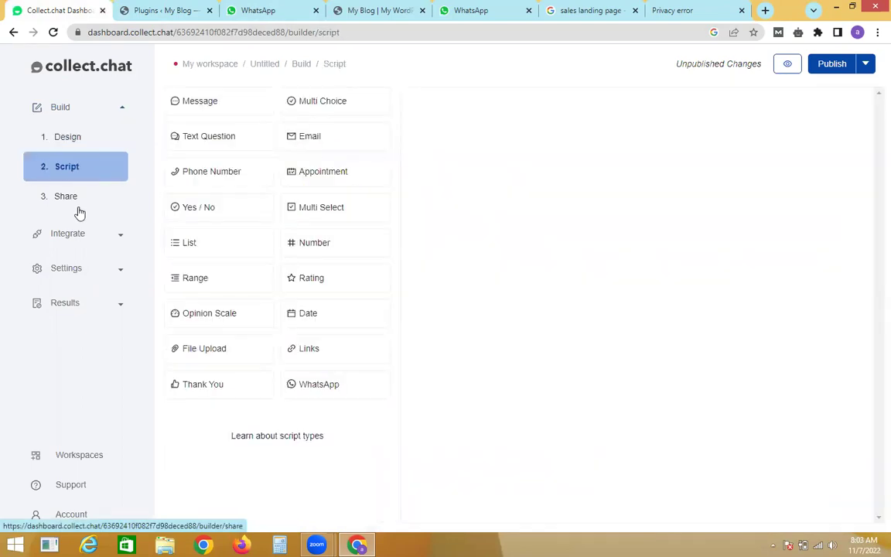
{"action": "left_click", "coordinate": [77, 199]}
{"action": "left_click", "coordinate": [98, 140]}
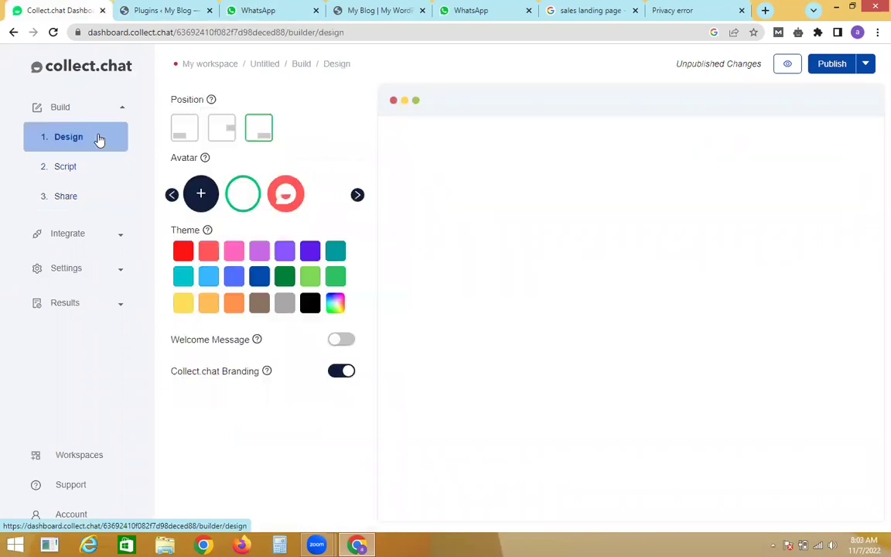
{"action": "left_click", "coordinate": [76, 240]}
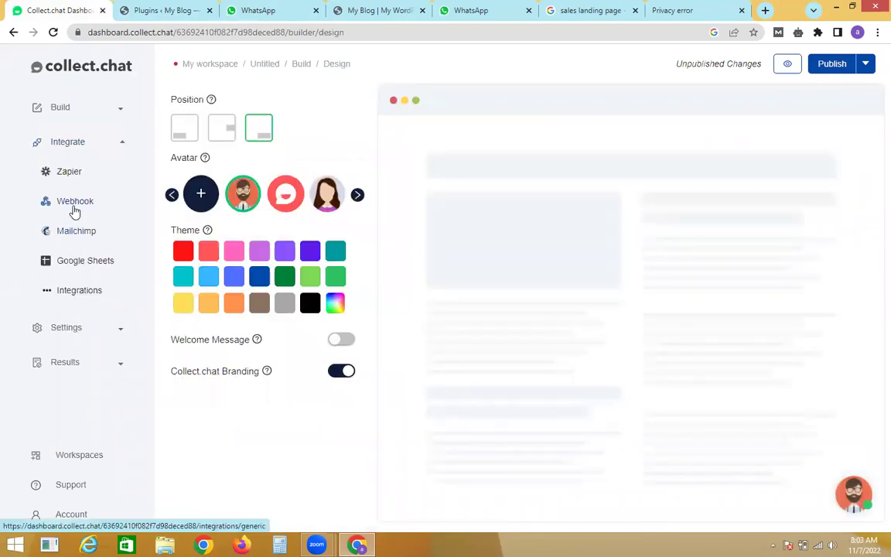
{"action": "left_click", "coordinate": [73, 364]}
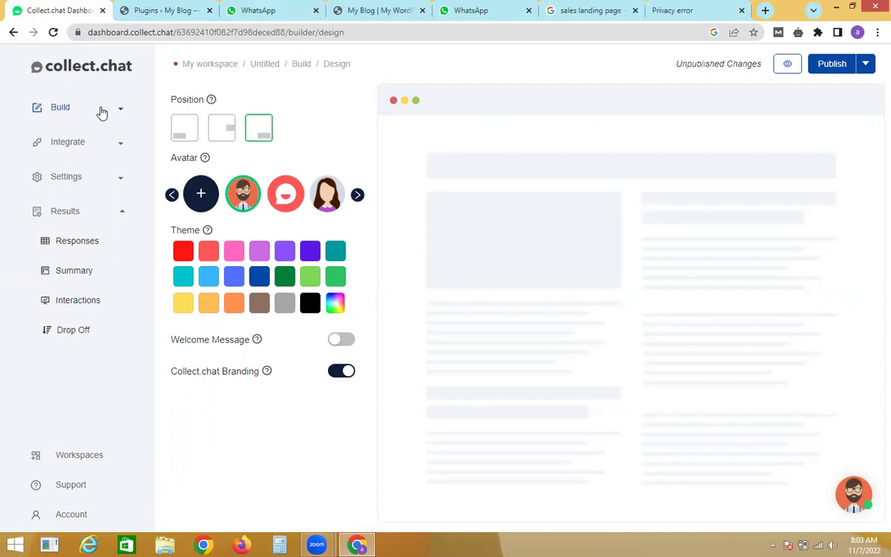
{"action": "left_click", "coordinate": [102, 112]}
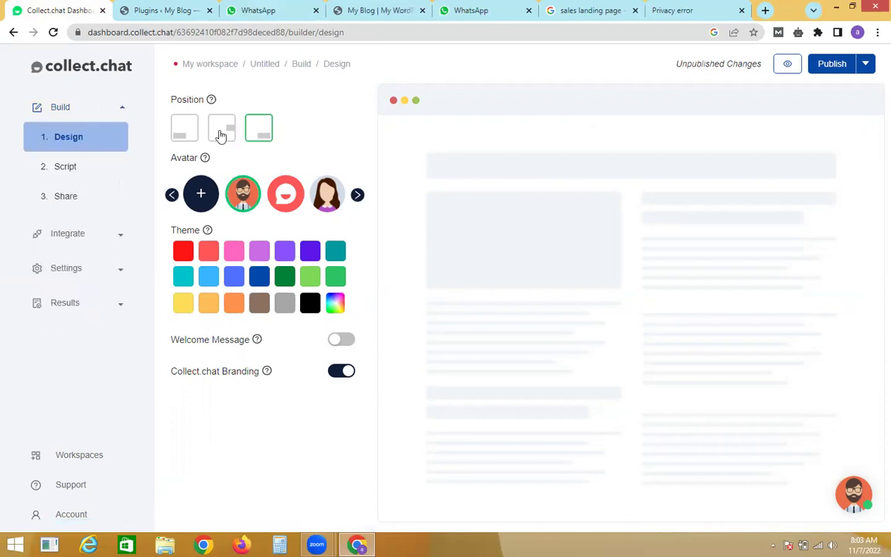
Step: Try the middle-right and bottom-left widget positions, then keep it bottom-right
{"action": "left_click", "coordinate": [222, 136]}
{"action": "left_click", "coordinate": [191, 133]}
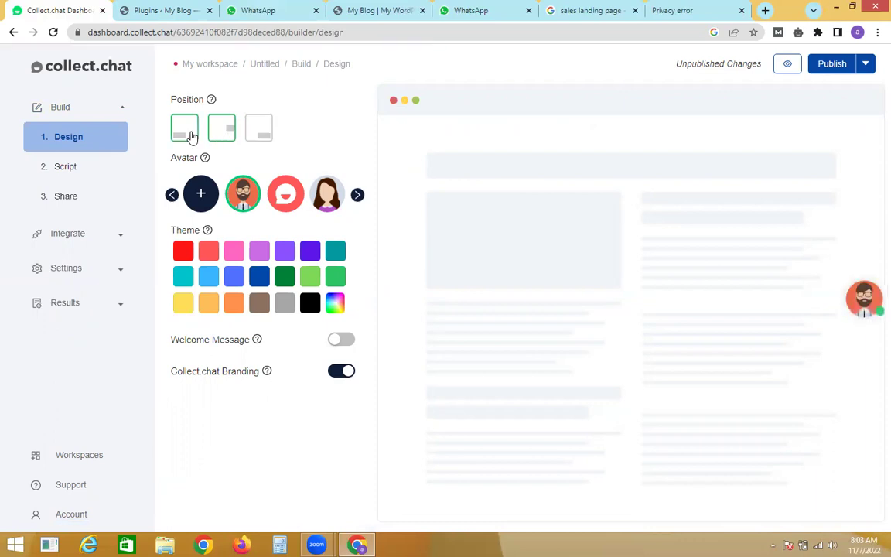
{"action": "left_click", "coordinate": [252, 134]}
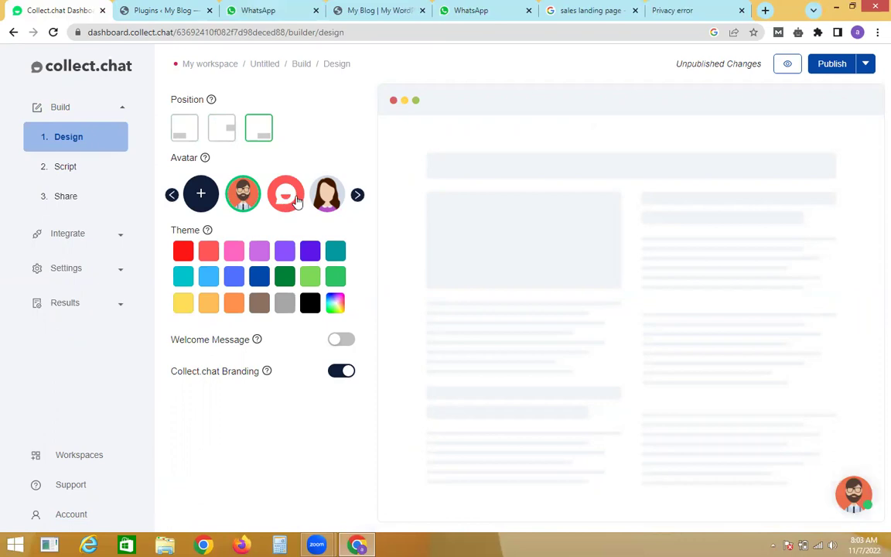
Step: Choose the pink chat-bubble avatar after trying the female and male figures
{"action": "left_click", "coordinate": [328, 198]}
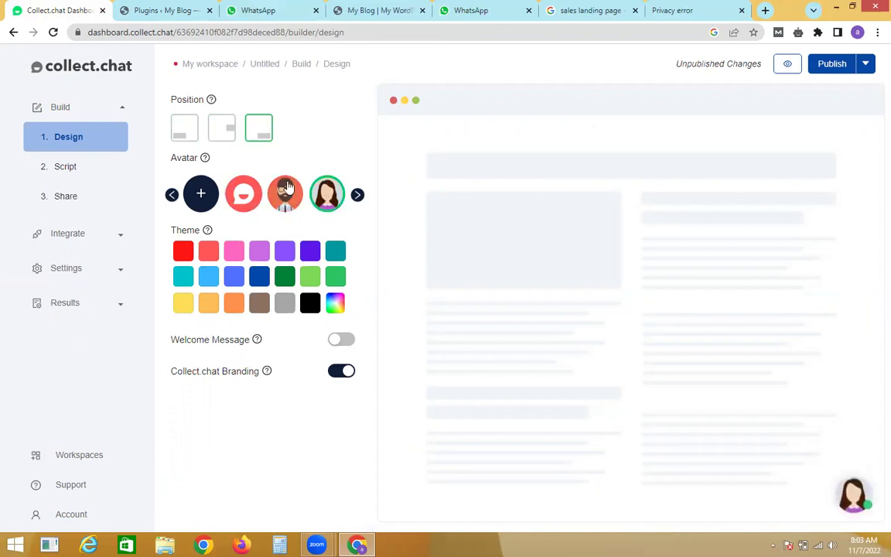
{"action": "left_click", "coordinate": [339, 199]}
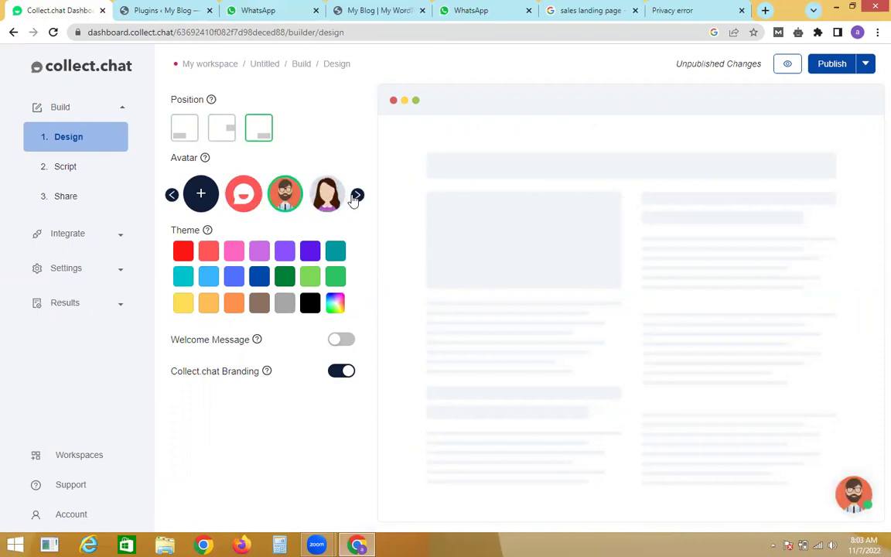
{"action": "left_click", "coordinate": [356, 195]}
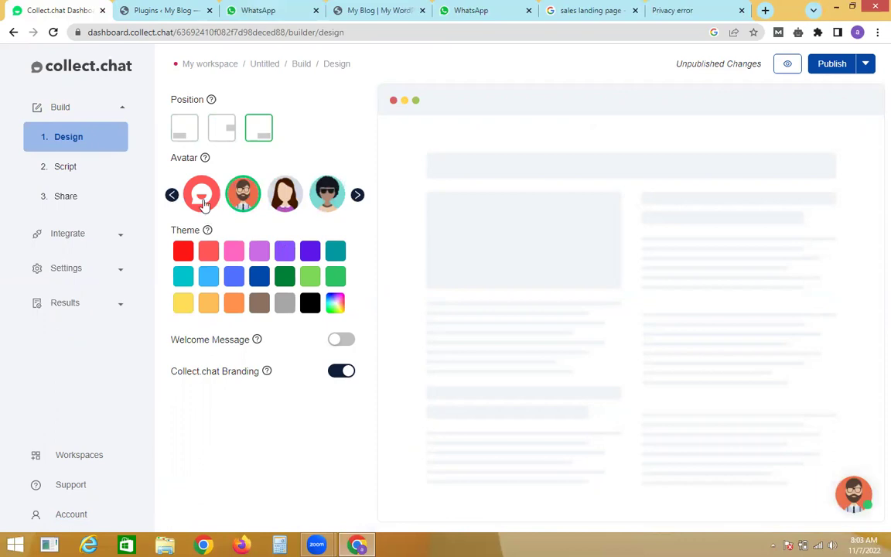
{"action": "left_click", "coordinate": [203, 203]}
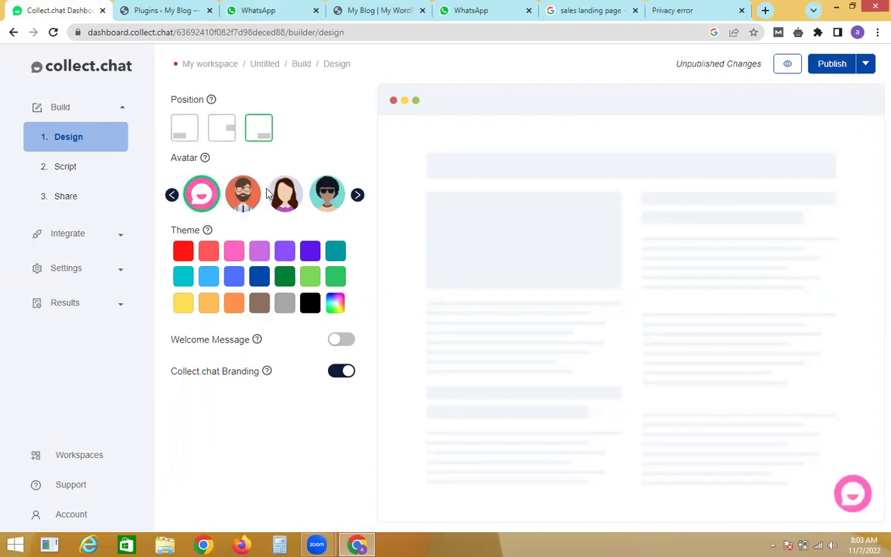
{"action": "left_click", "coordinate": [92, 166]}
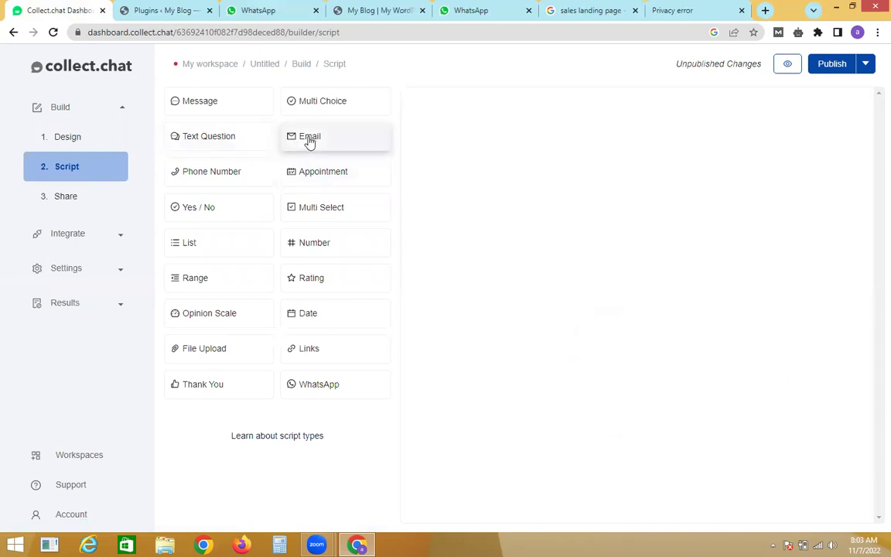
Step: Add Email, Phone Number and Multi Choice questions to the script and open the multi-choice one
{"action": "left_click_drag", "start_coordinate": [365, 148], "coordinate": [410, 164]}
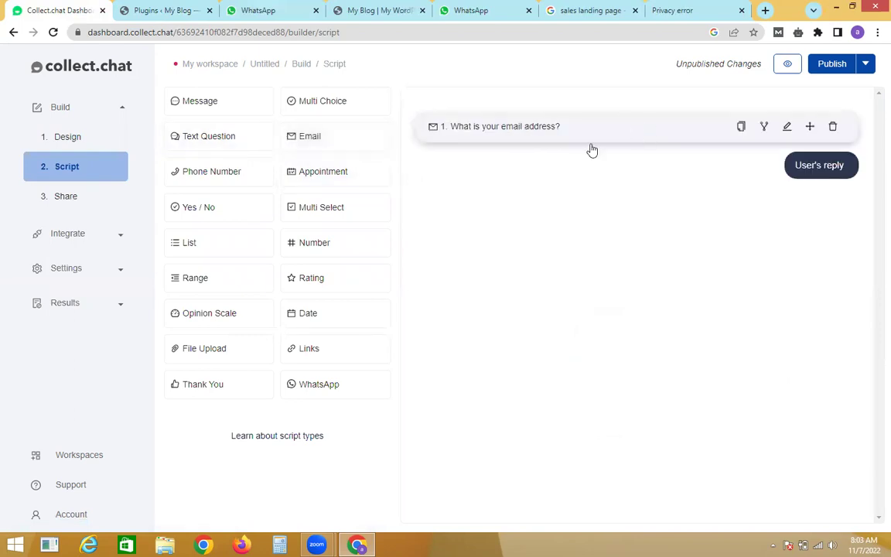
{"action": "left_click", "coordinate": [229, 178]}
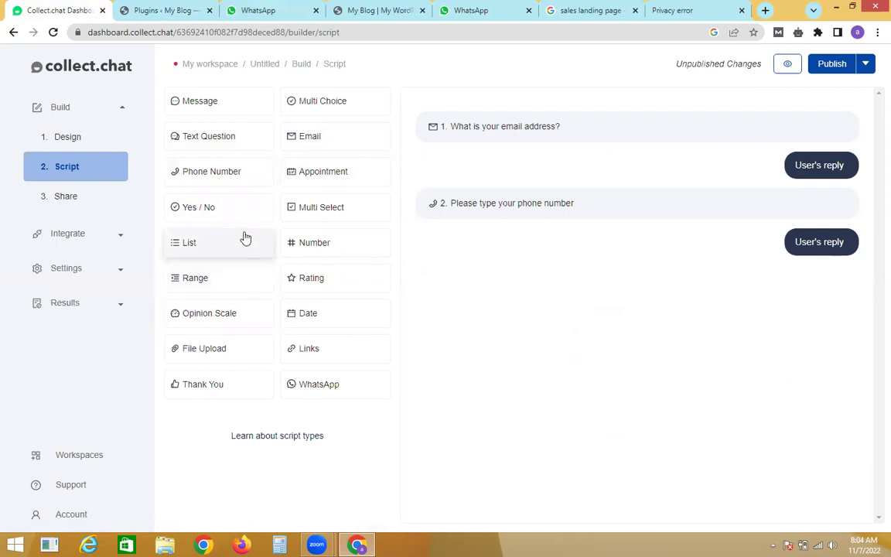
{"action": "left_click", "coordinate": [323, 101]}
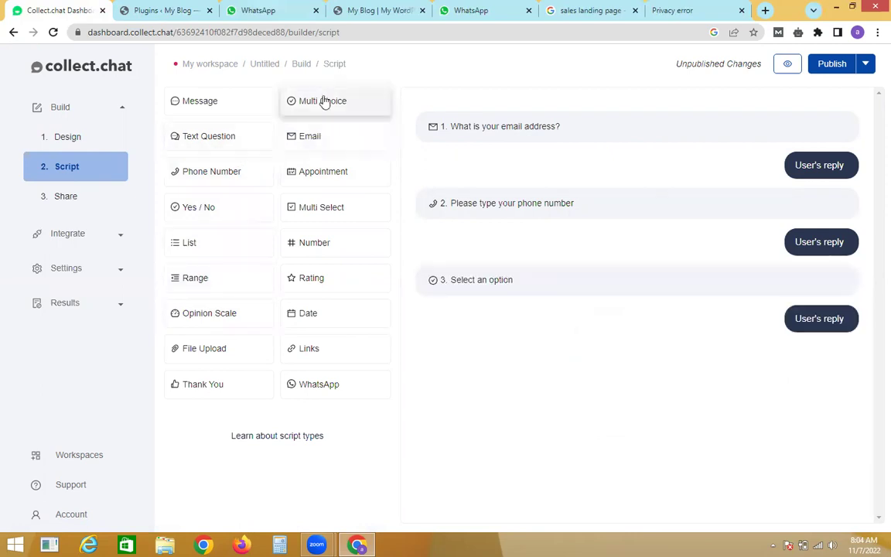
{"action": "left_click", "coordinate": [477, 278]}
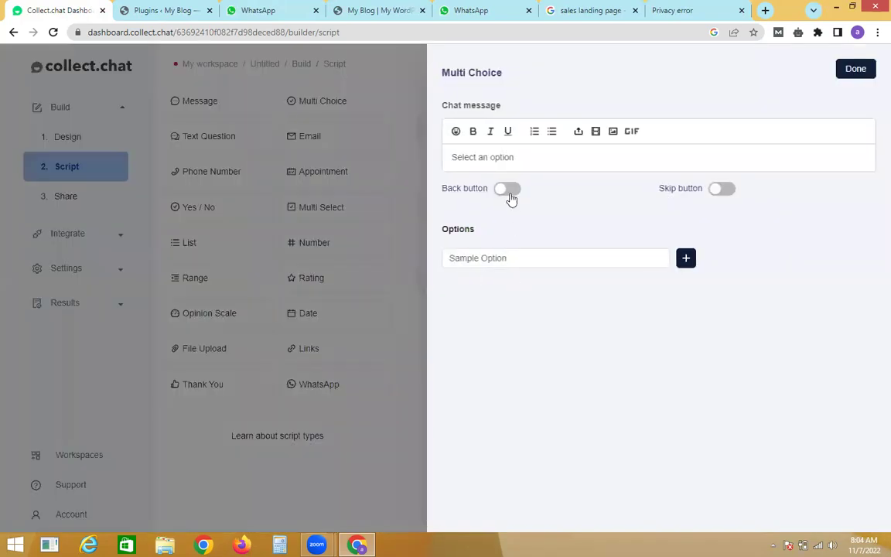
Step: Change the chat message to 'in which options are you interested' and the first option to rent
{"action": "triple_click", "coordinate": [510, 160]}
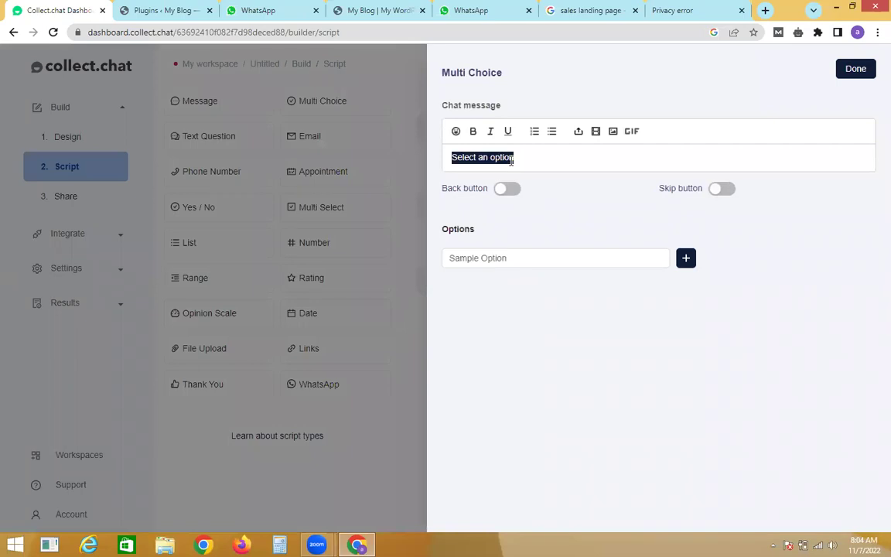
{"action": "type", "text": "in which"}
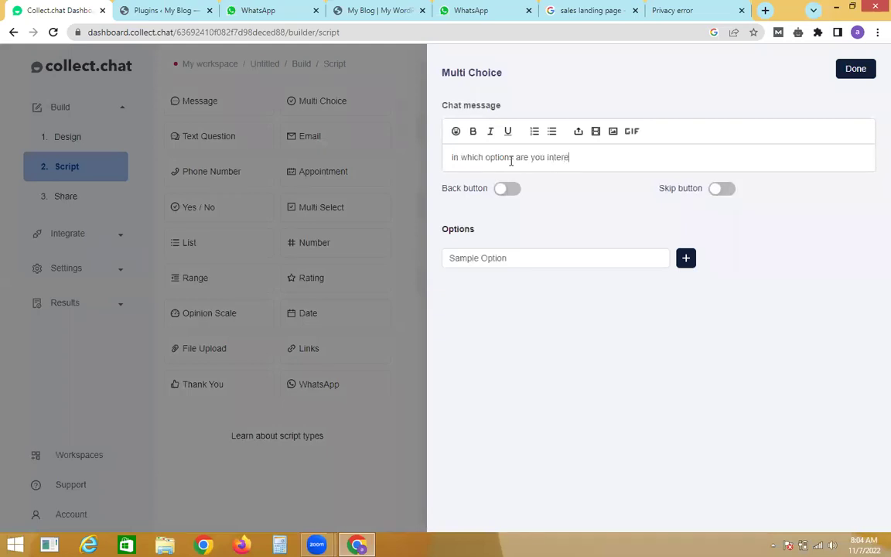
{"action": "triple_click", "coordinate": [551, 264]}
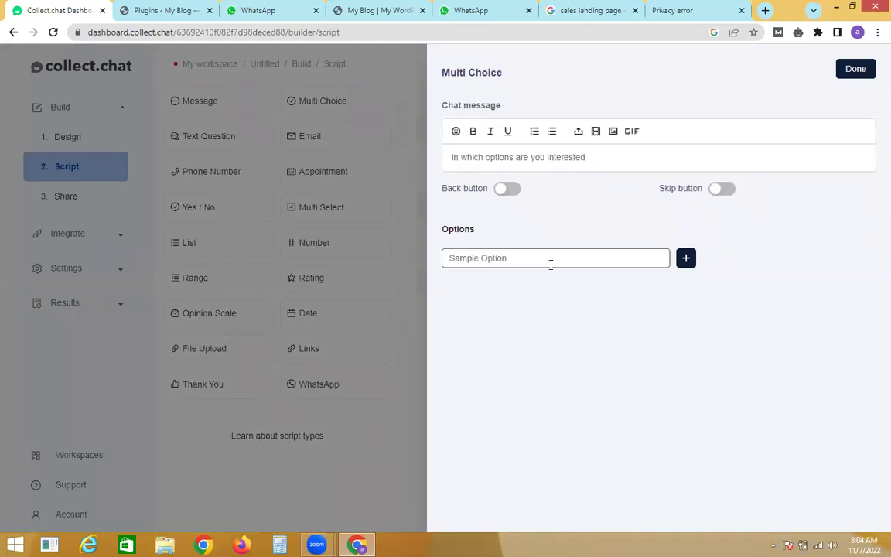
{"action": "type", "text": "re"}
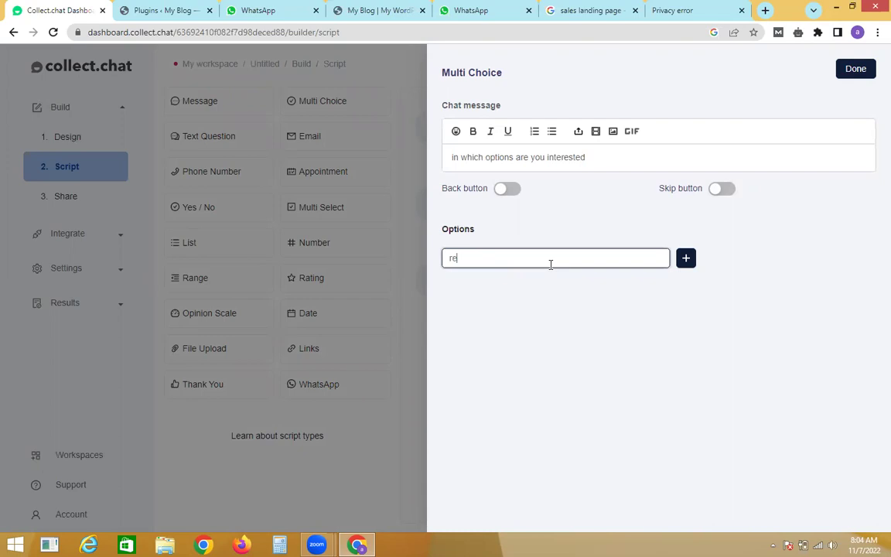
Step: Add the answer options buy and sale, then save the question with Done
{"action": "left_click", "coordinate": [686, 259]}
{"action": "left_click", "coordinate": [609, 285]}
{"action": "key", "text": "BackSpace"}
{"action": "key", "text": "BackSpace"}
{"action": "key", "text": "BackSpace"}
{"action": "key", "text": "BackSpace"}
{"action": "key", "text": "BackSpace"}
{"action": "key", "text": "BackSpace"}
{"action": "key", "text": "BackSpace"}
{"action": "key", "text": "BackSpace"}
{"action": "key", "text": "BackSpace"}
{"action": "key", "text": "BackSpace"}
{"action": "key", "text": "BackSpace"}
{"action": "key", "text": "BackSpace"}
{"action": "key", "text": "BackSpace"}
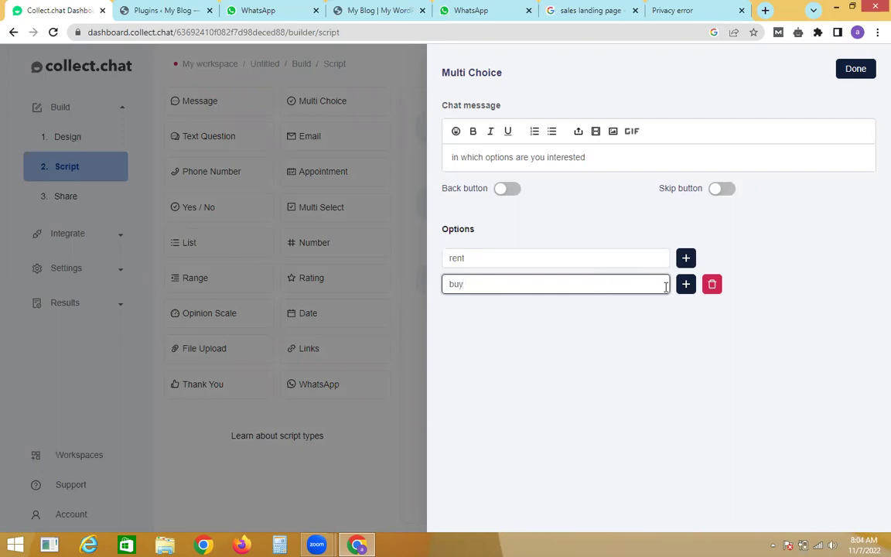
{"action": "left_click", "coordinate": [685, 286]}
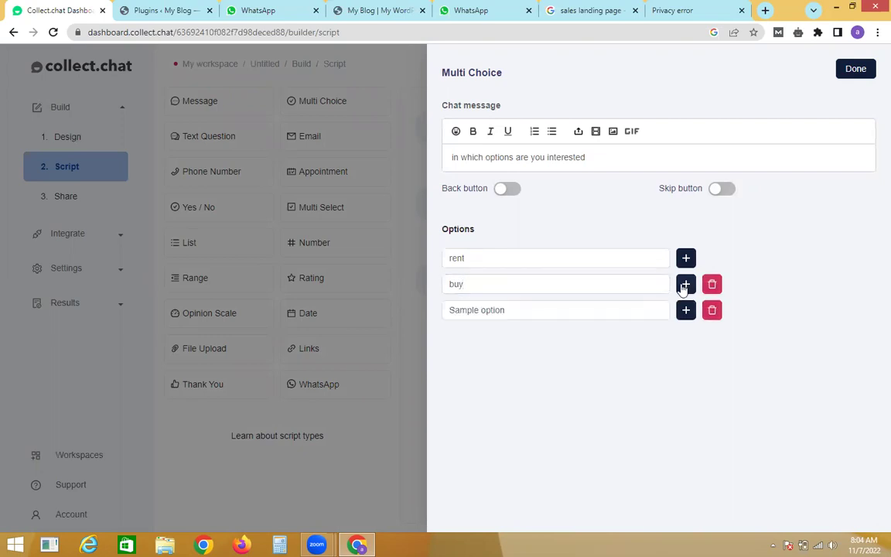
{"action": "triple_click", "coordinate": [596, 311]}
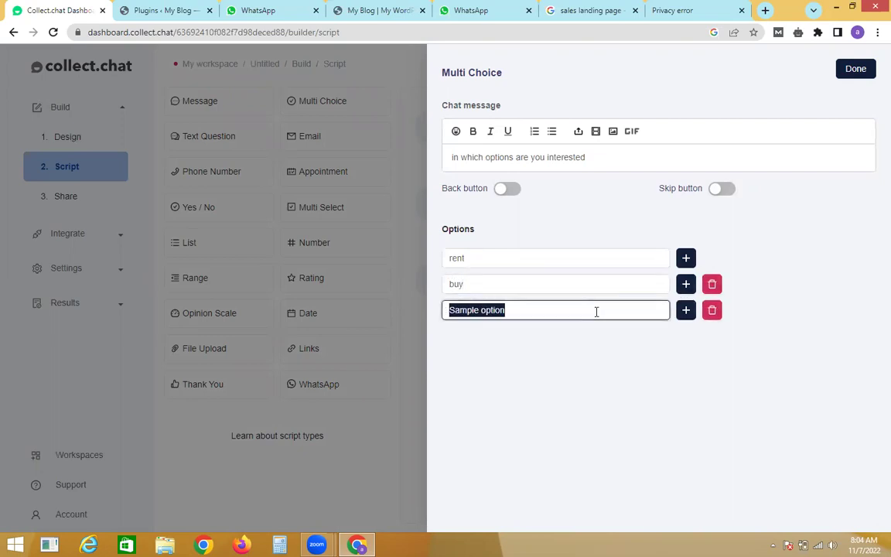
{"action": "type", "text": "sale"}
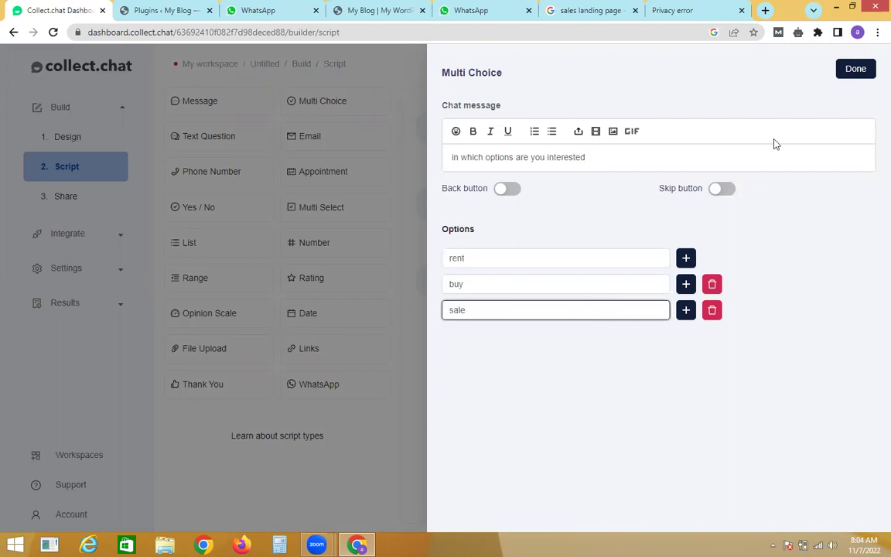
{"action": "left_click", "coordinate": [856, 70]}
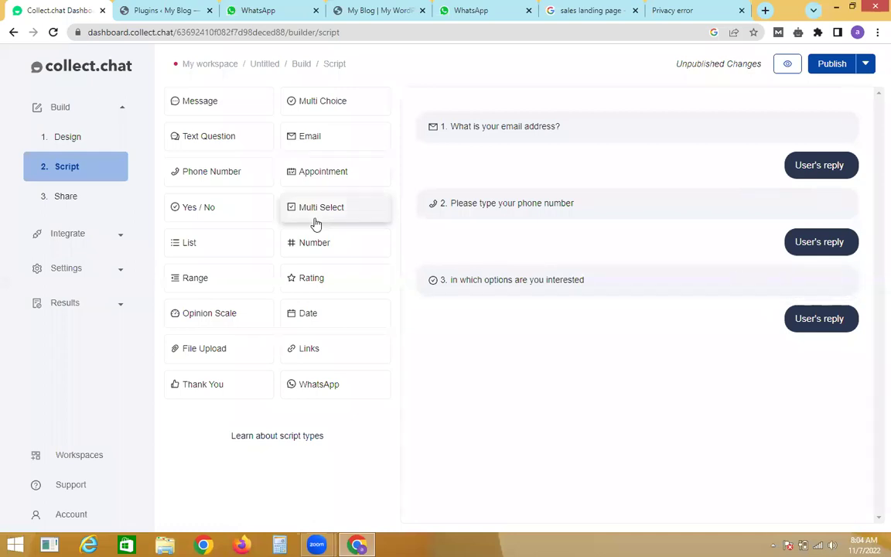
Step: Add a text question and closing message, change Hello to 'thank for contact us', and publish
{"action": "left_click", "coordinate": [208, 140]}
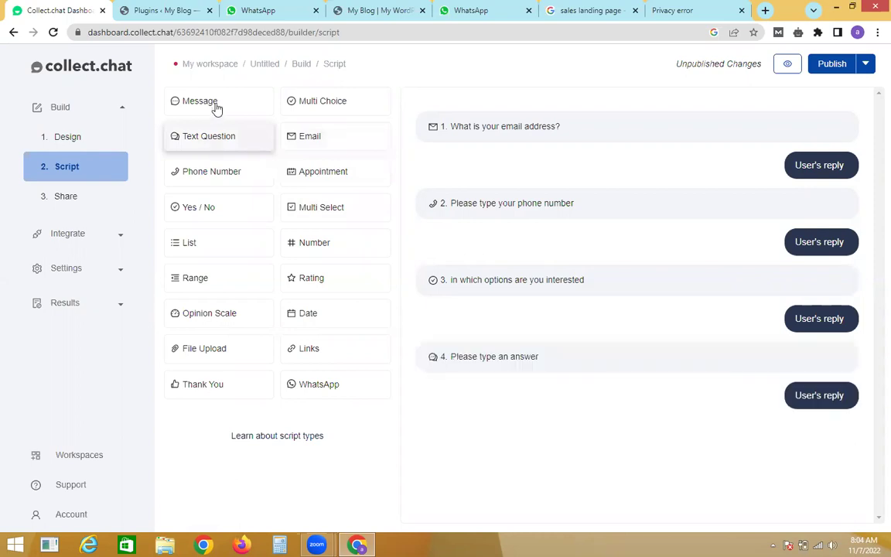
{"action": "left_click", "coordinate": [216, 108]}
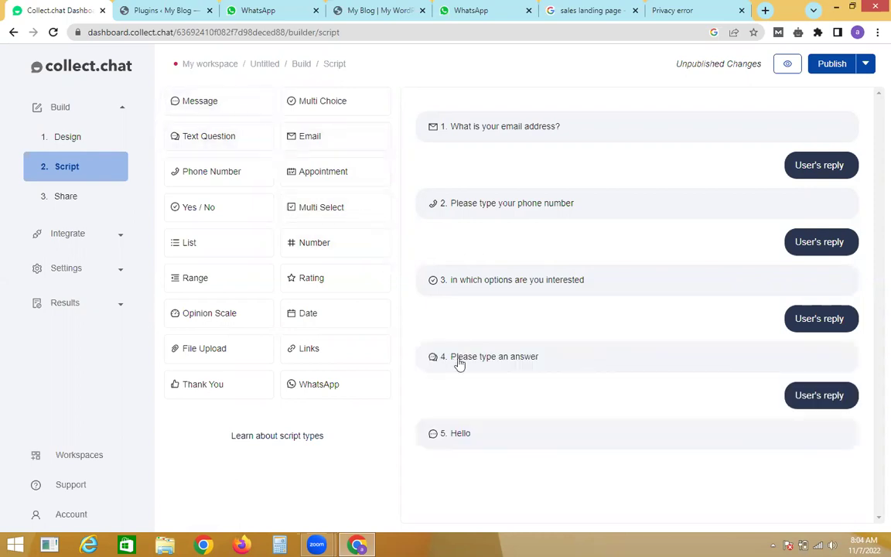
{"action": "left_click", "coordinate": [471, 438]}
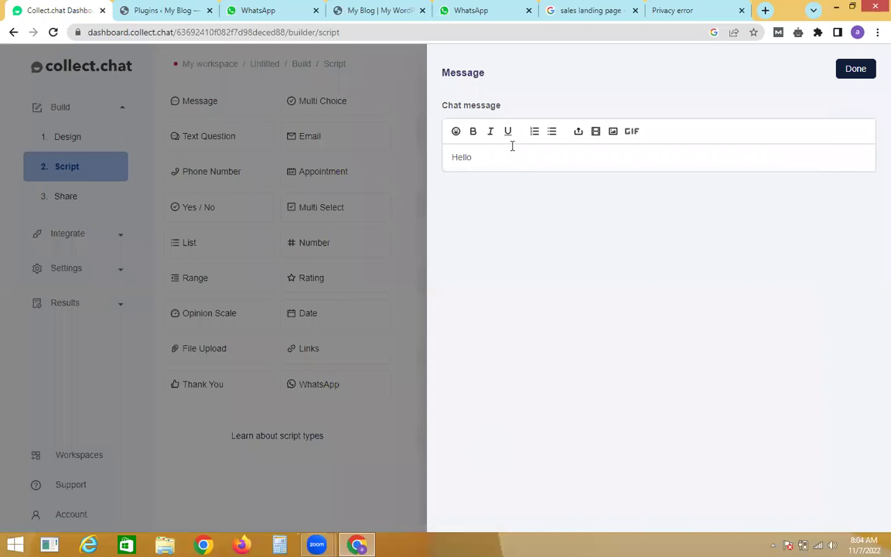
{"action": "key", "text": "ctrl+a"}
{"action": "type", "text": "t"}
{"action": "left_click", "coordinate": [842, 78]}
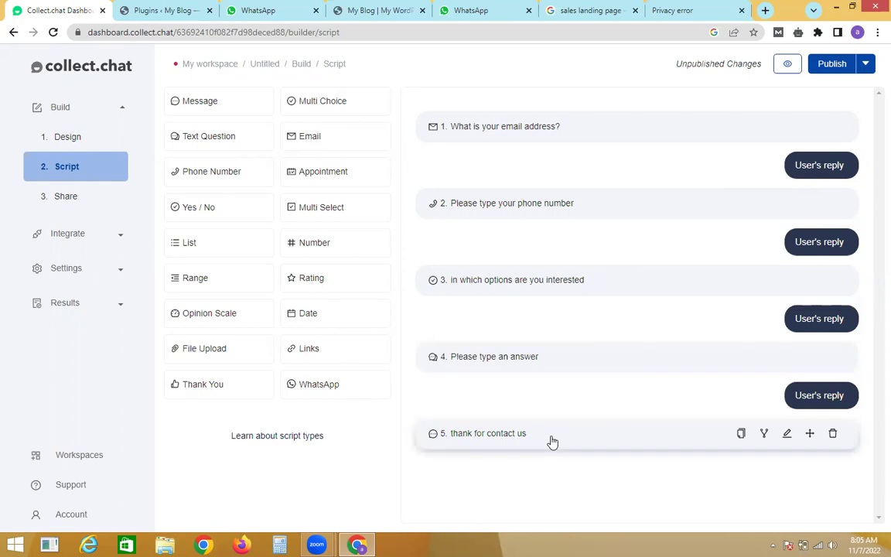
{"action": "left_click", "coordinate": [827, 68]}
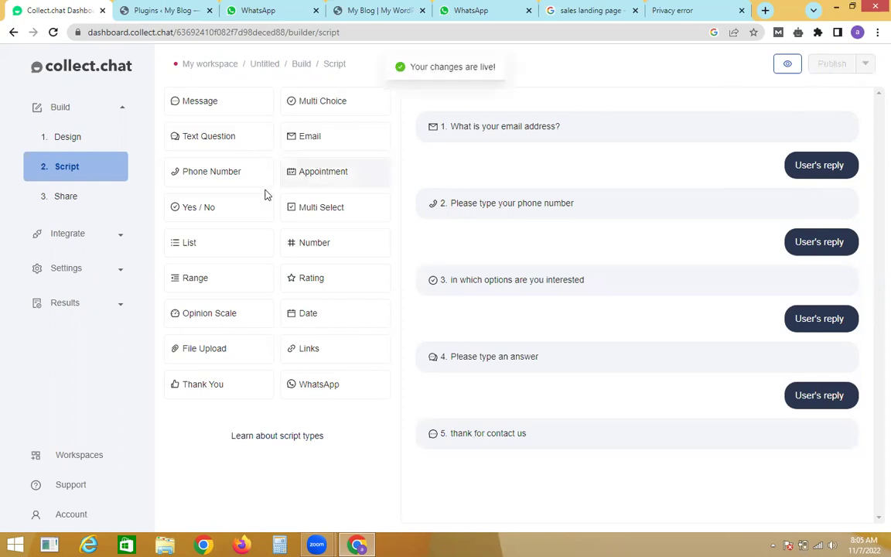
Step: Copy the bot's website embed code from Share and go to the WordPress Installed Plugins page
{"action": "left_click", "coordinate": [77, 204]}
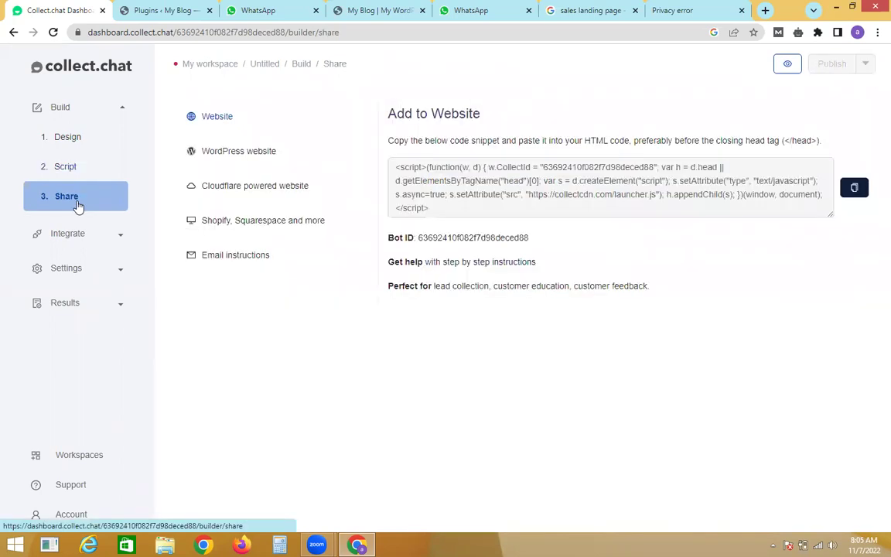
{"action": "left_click", "coordinate": [854, 190]}
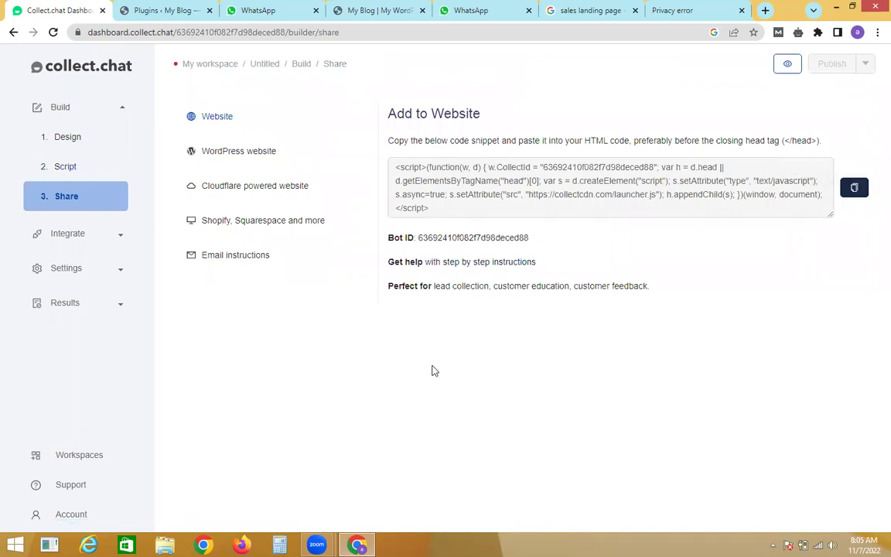
{"action": "left_click", "coordinate": [190, 9]}
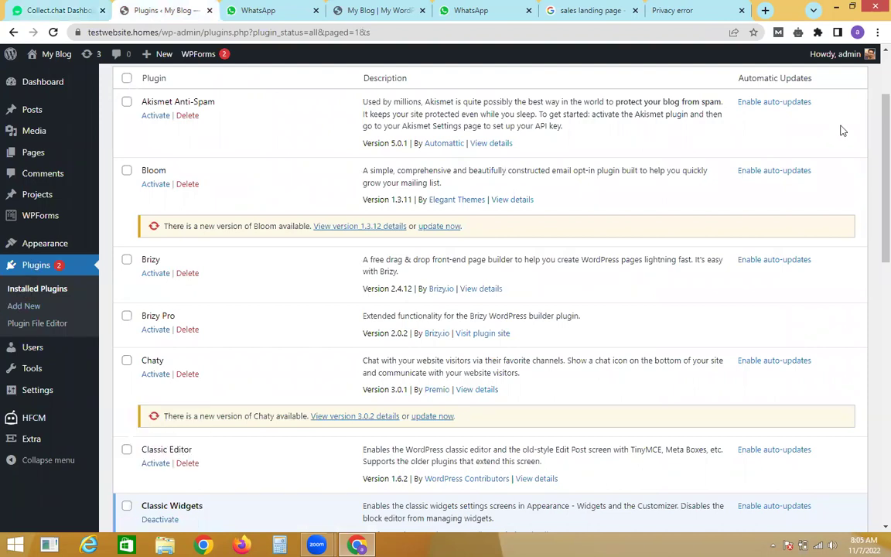
{"action": "scroll", "coordinate": [874, 114], "scroll_direction": "up", "scroll_amount": 1}
Step: Create and save an HFCM snippet named 'chast box' containing the pasted Collect.chat script
{"action": "left_click_drag", "start_coordinate": [874, 114], "coordinate": [874, 282]}
{"action": "triple_click", "coordinate": [200, 401]}
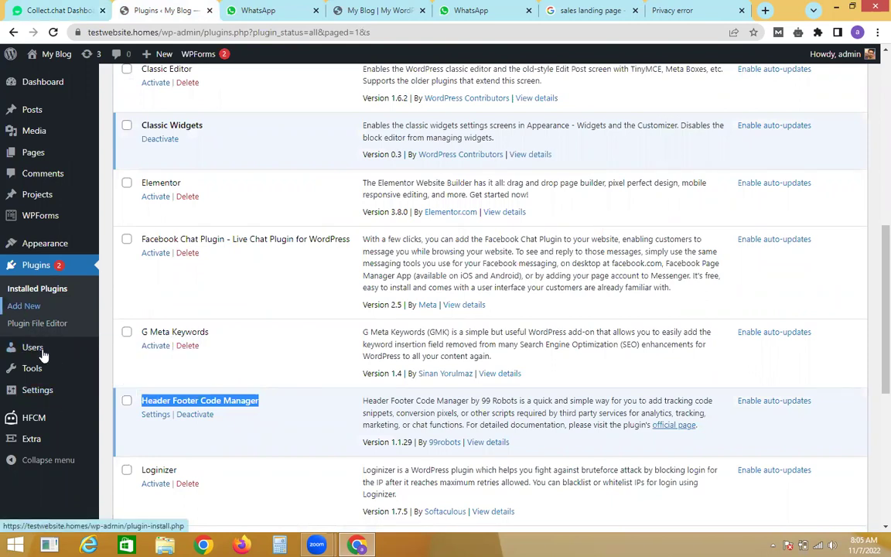
{"action": "mouse_move", "coordinate": [31, 427]}
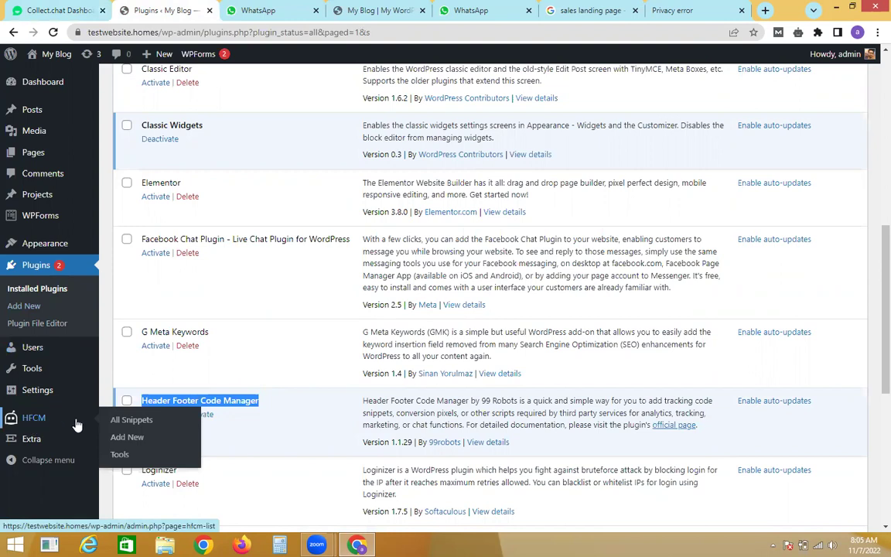
{"action": "left_click", "coordinate": [123, 439]}
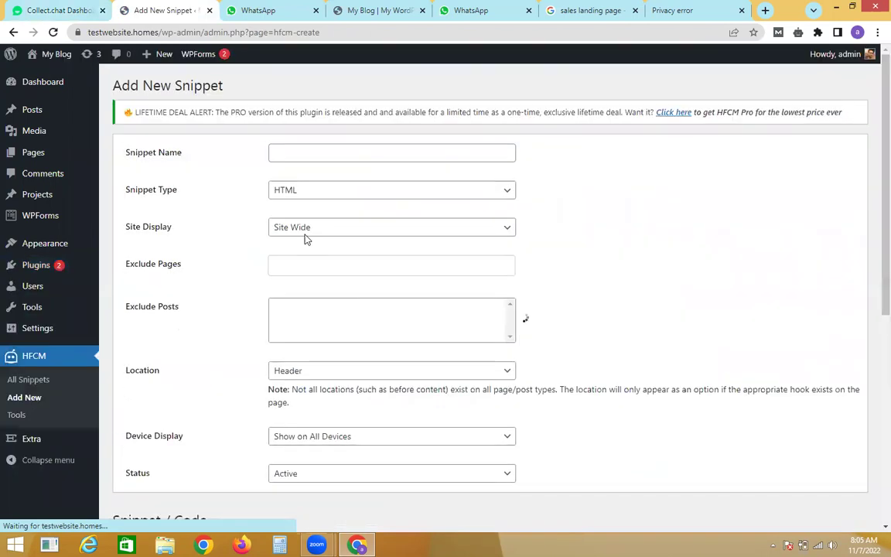
{"action": "left_click", "coordinate": [322, 152]}
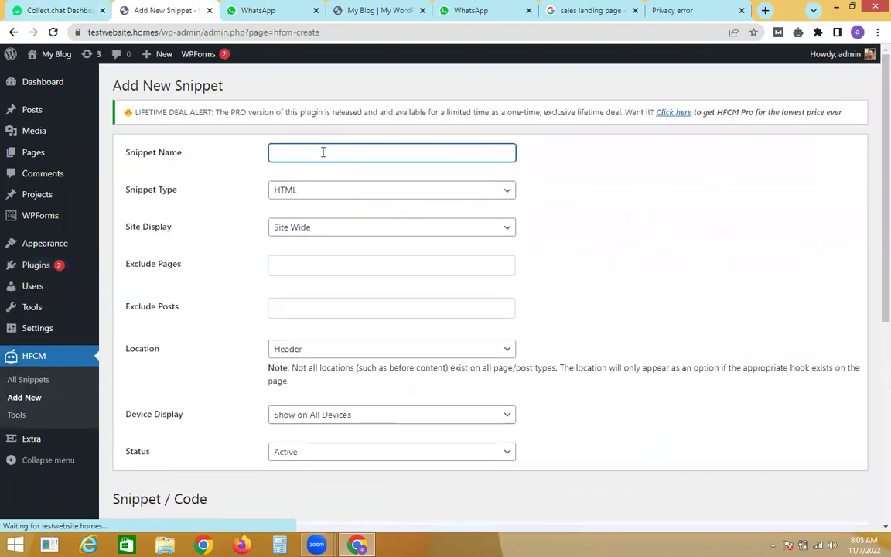
{"action": "type", "text": "chast box"}
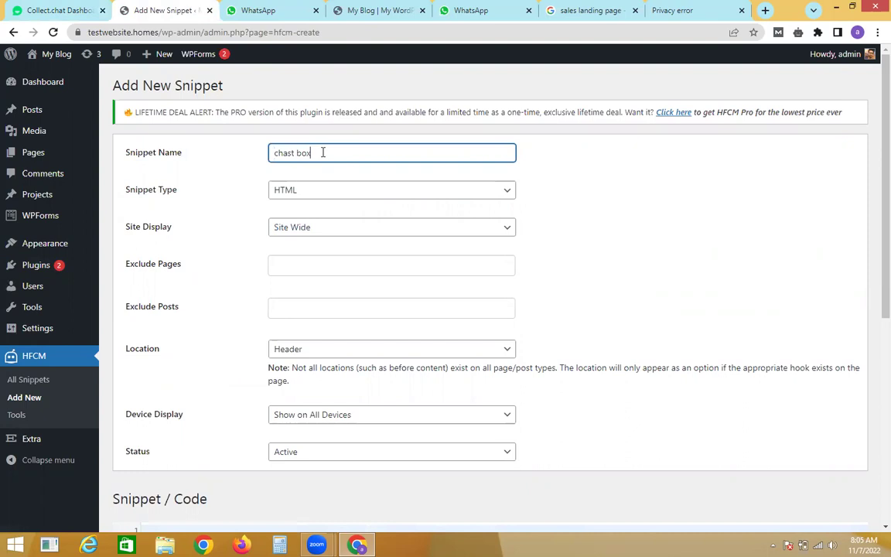
{"action": "scroll", "coordinate": [873, 178], "scroll_direction": "down", "scroll_amount": 3}
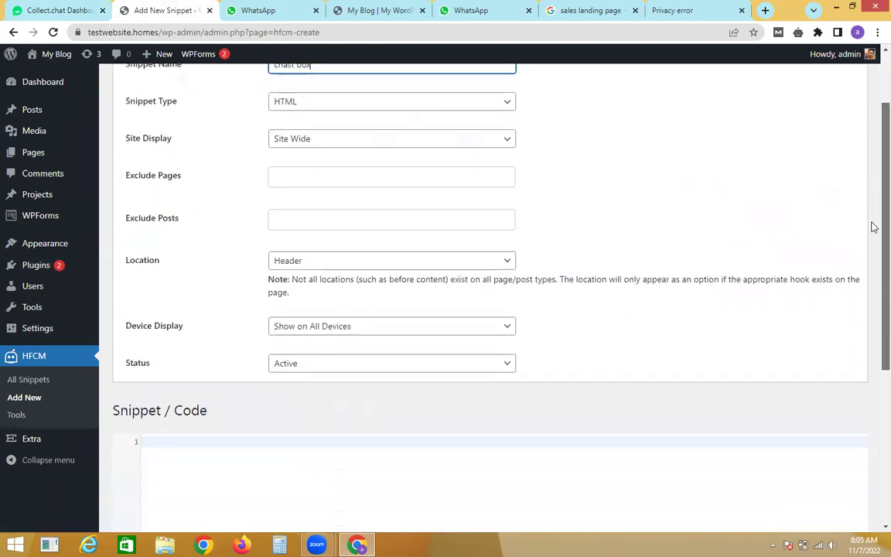
{"action": "scroll", "coordinate": [873, 287], "scroll_direction": "down", "scroll_amount": 2}
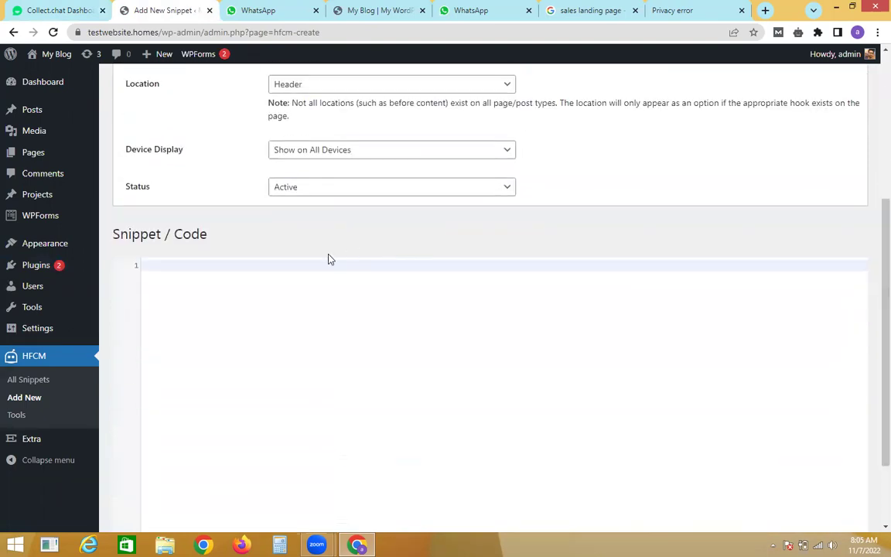
{"action": "key", "text": "ctrl+v"}
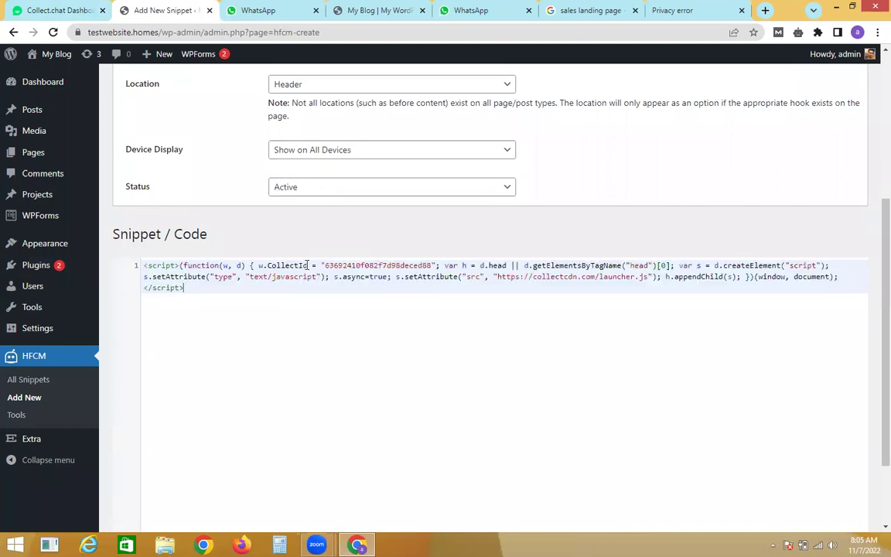
{"action": "scroll", "coordinate": [873, 331], "scroll_direction": "down", "scroll_amount": 3}
{"action": "left_click", "coordinate": [120, 481]}
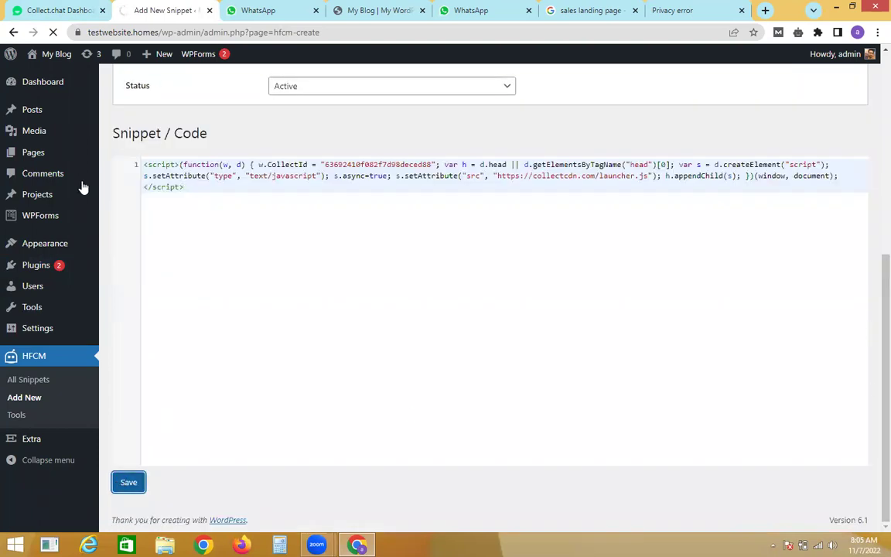
Step: Open the live site from Visit Site in a new browser tab
{"action": "mouse_move", "coordinate": [46, 54]}
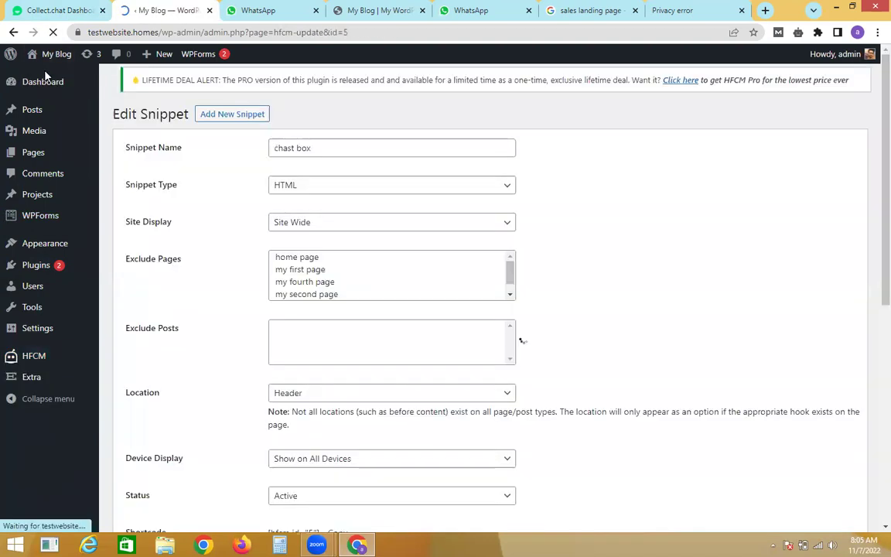
{"action": "right_click", "coordinate": [44, 71]}
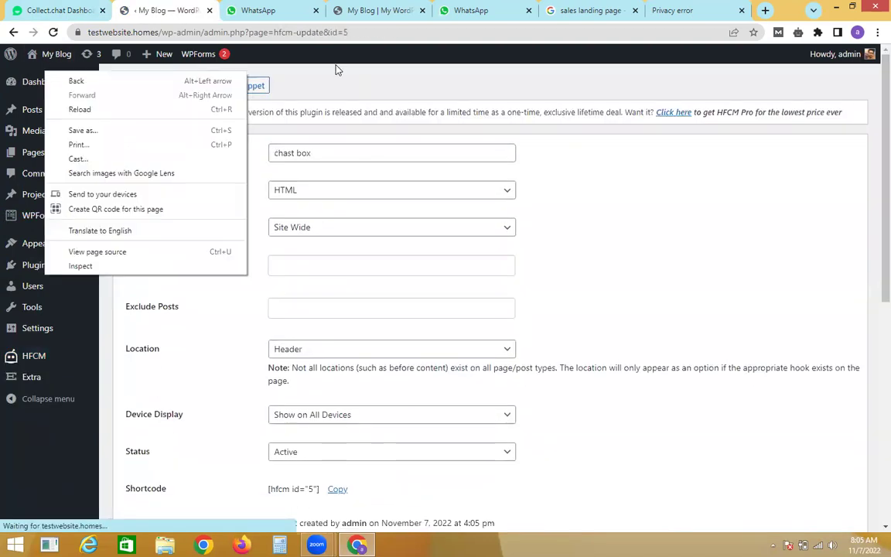
{"action": "left_click", "coordinate": [337, 69]}
{"action": "mouse_move", "coordinate": [64, 60]}
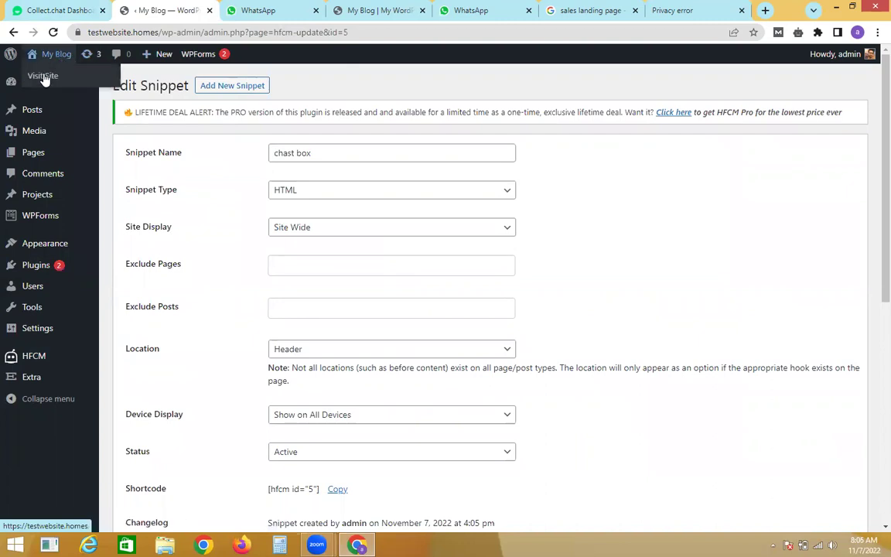
{"action": "right_click", "coordinate": [43, 75]}
{"action": "left_click", "coordinate": [73, 84]}
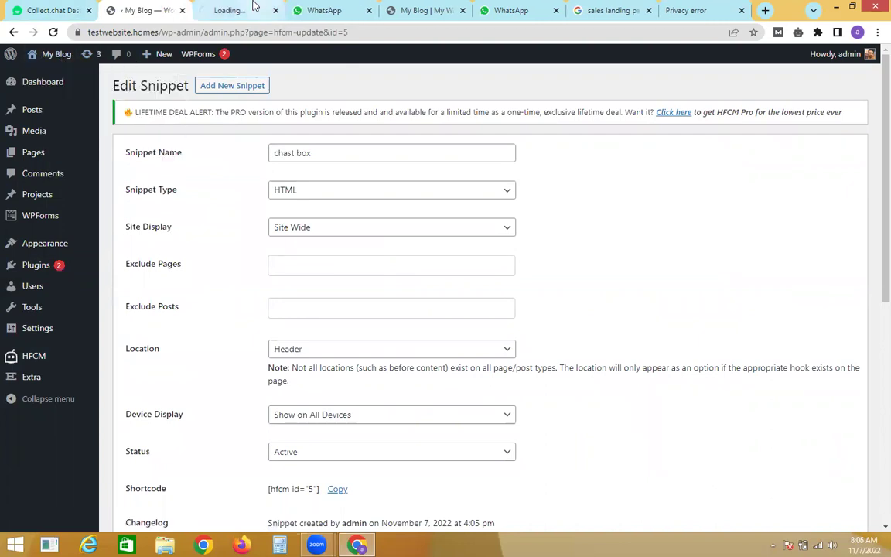
Step: On the live site, open the chat widget and answer the e-mail and phone questions
{"action": "left_click", "coordinate": [254, 6]}
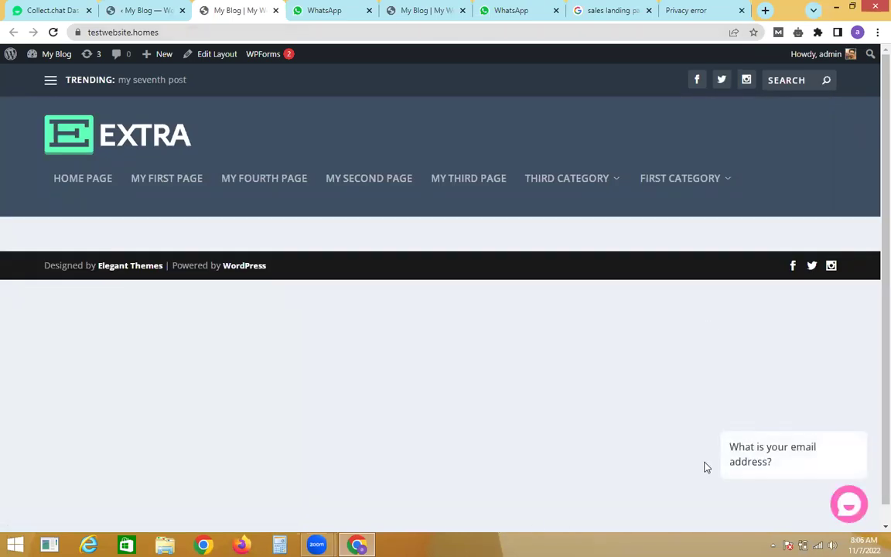
{"action": "left_click", "coordinate": [796, 456]}
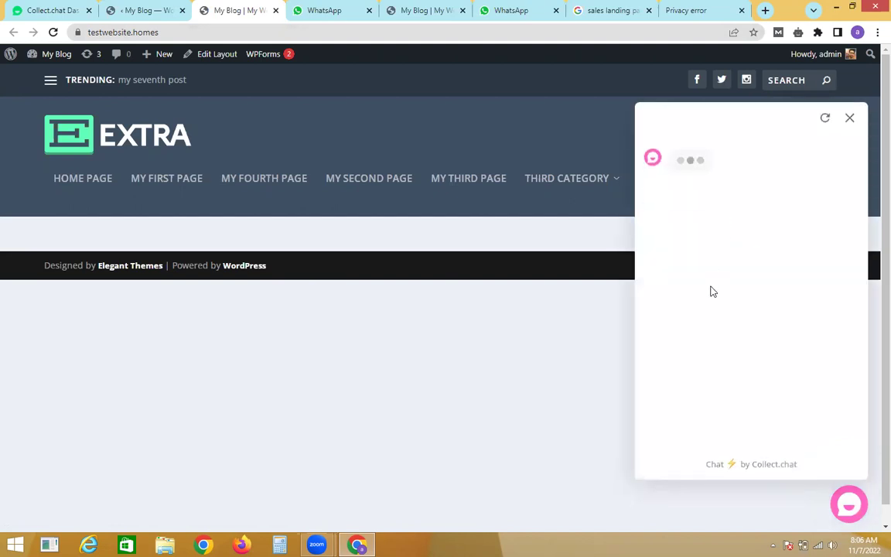
{"action": "type", "text": "adm"}
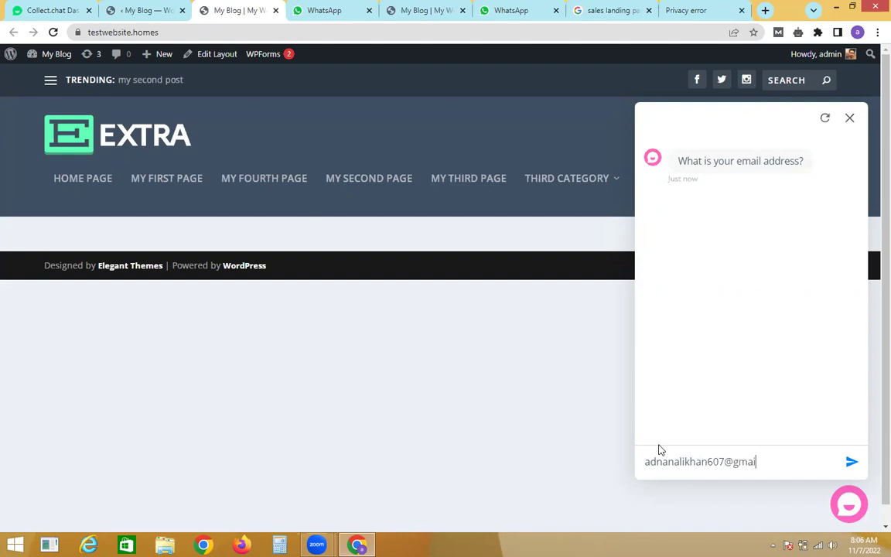
{"action": "key", "text": "Return"}
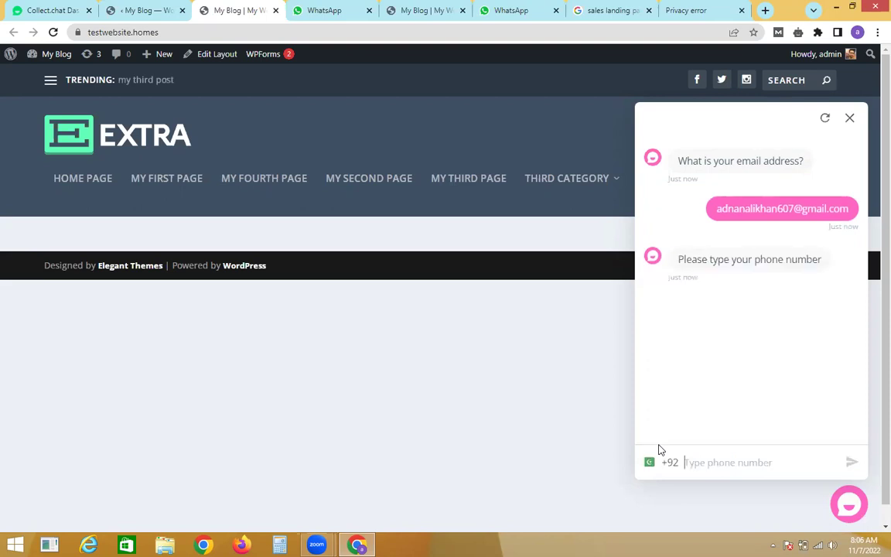
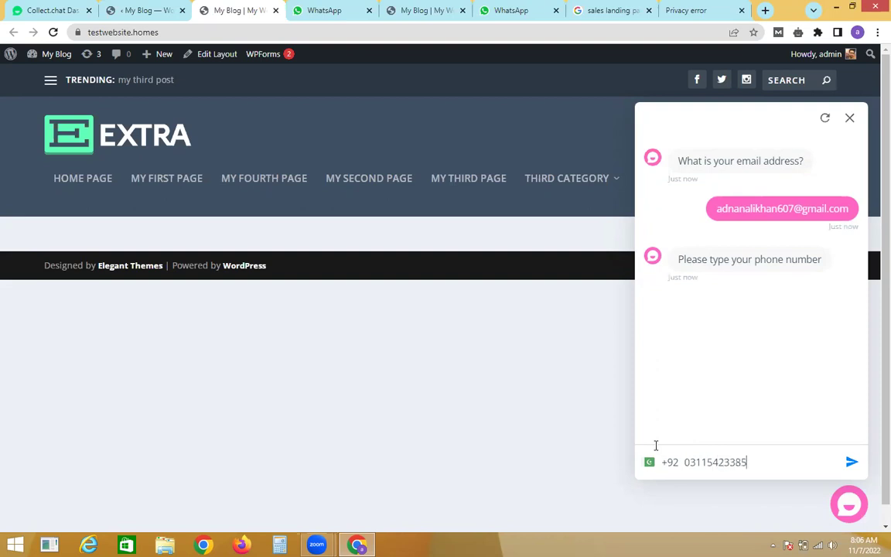
{"action": "key", "text": "Return"}
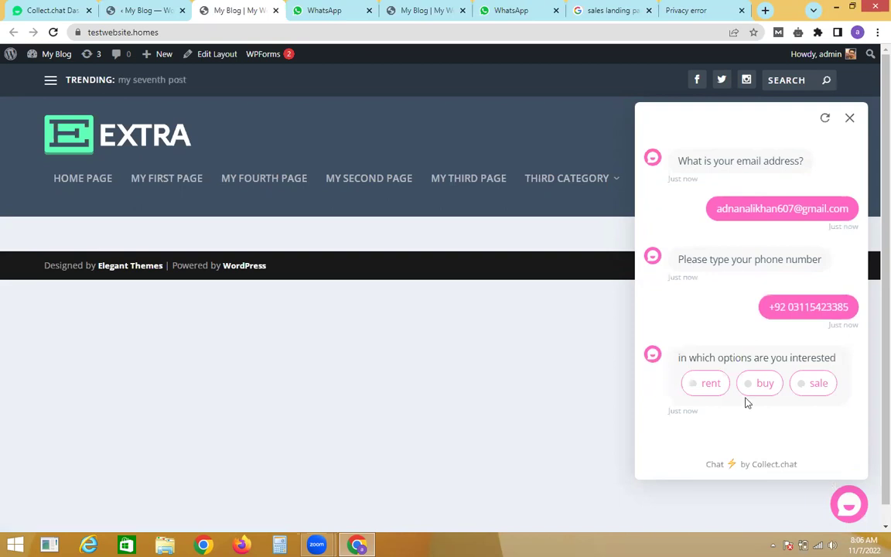
Step: Pick buy, answer hello, and check the closing 'thank for contact us' message
{"action": "left_click", "coordinate": [761, 383]}
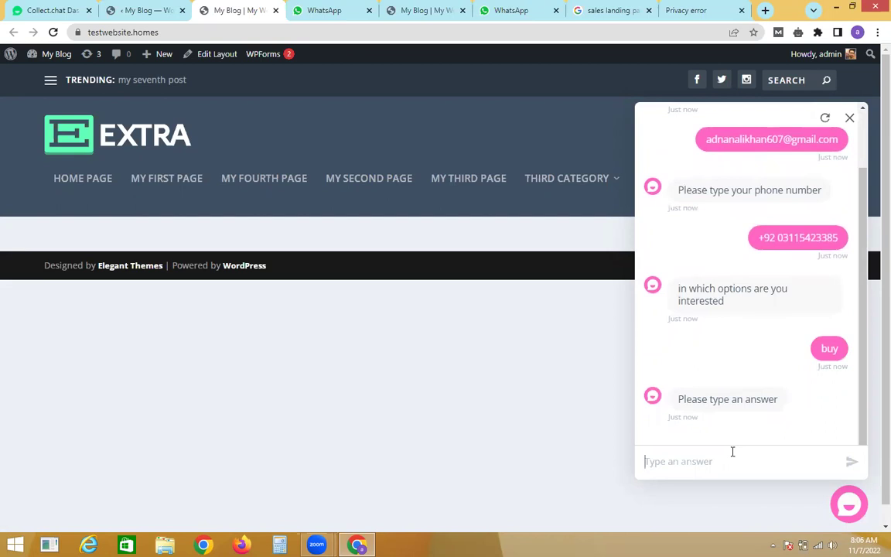
{"action": "type", "text": "hello"}
{"action": "key", "text": "Return"}
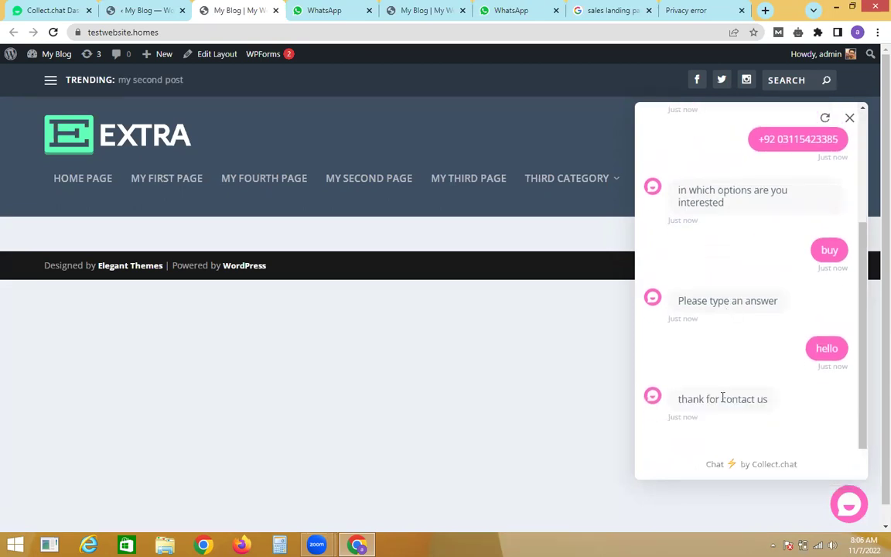
{"action": "triple_click", "coordinate": [723, 397]}
{"action": "double_click", "coordinate": [722, 300]}
{"action": "triple_click", "coordinate": [726, 301]}
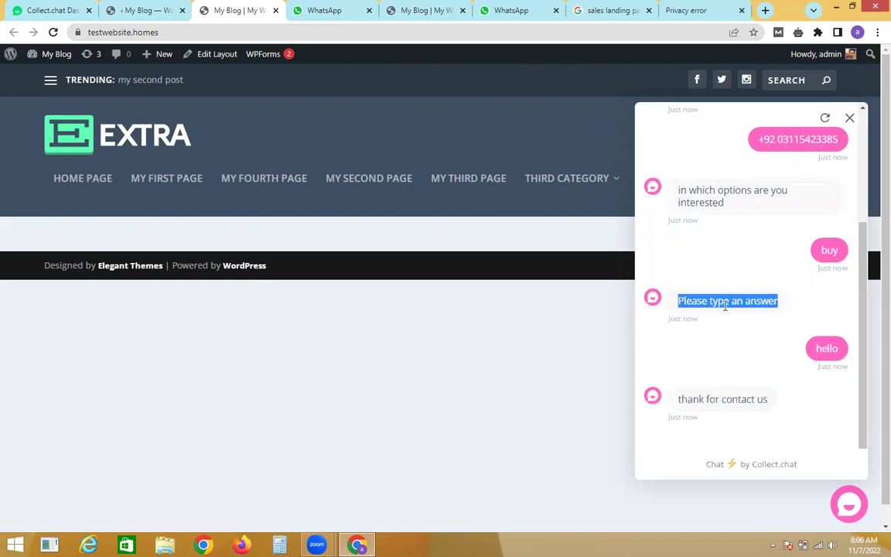
{"action": "triple_click", "coordinate": [718, 397]}
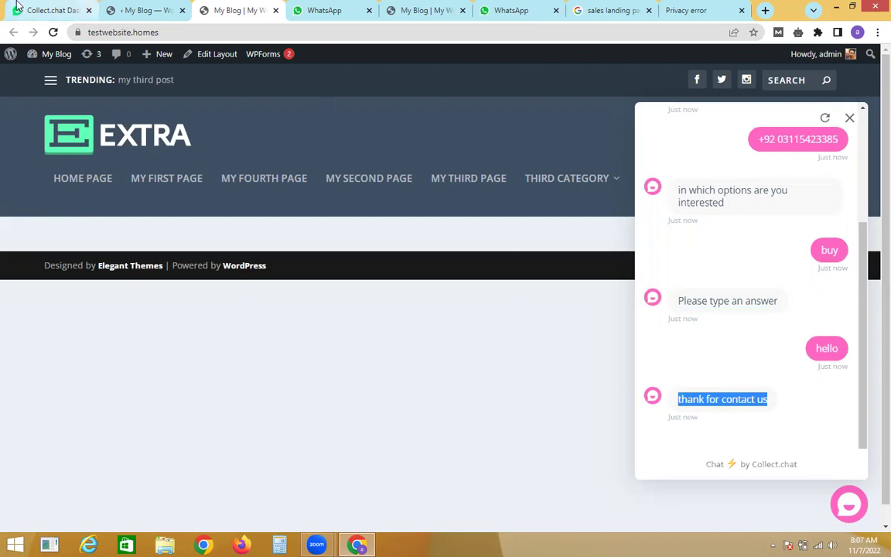
{"action": "left_click", "coordinate": [47, 10]}
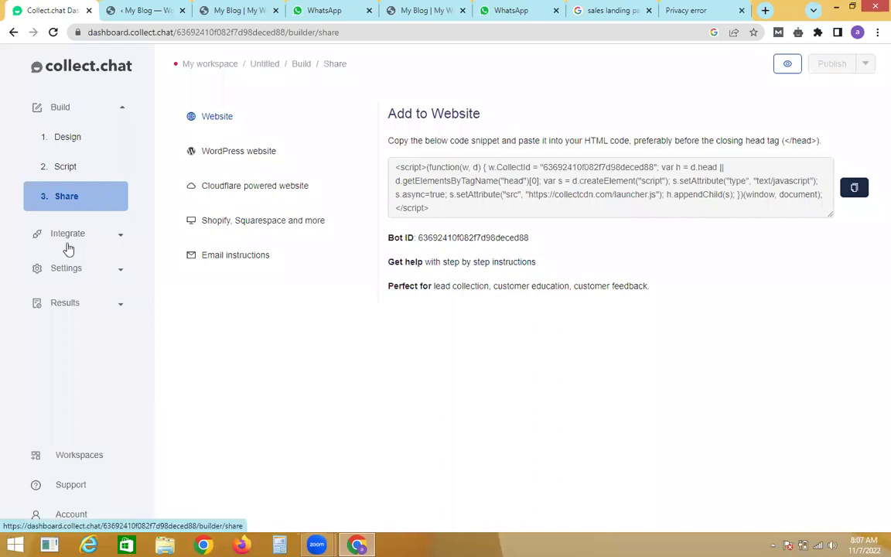
Step: Open Results > Responses and inspect the test submission's time, e-mail, phone, buy and hello cells
{"action": "left_click", "coordinate": [65, 302]}
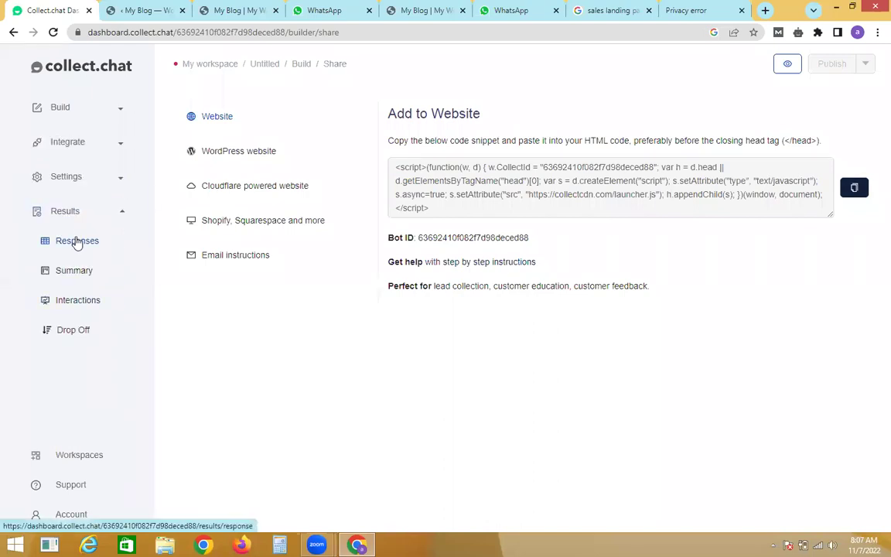
{"action": "left_click", "coordinate": [74, 248]}
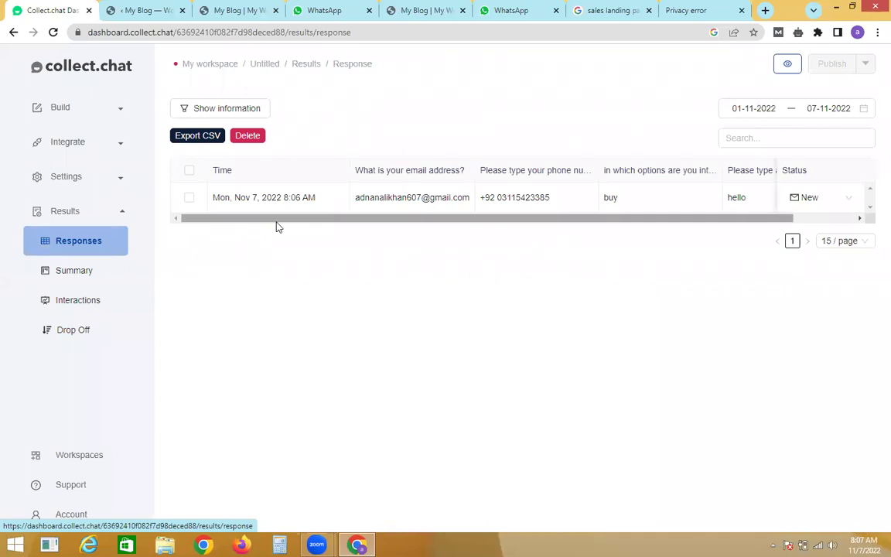
{"action": "triple_click", "coordinate": [277, 195]}
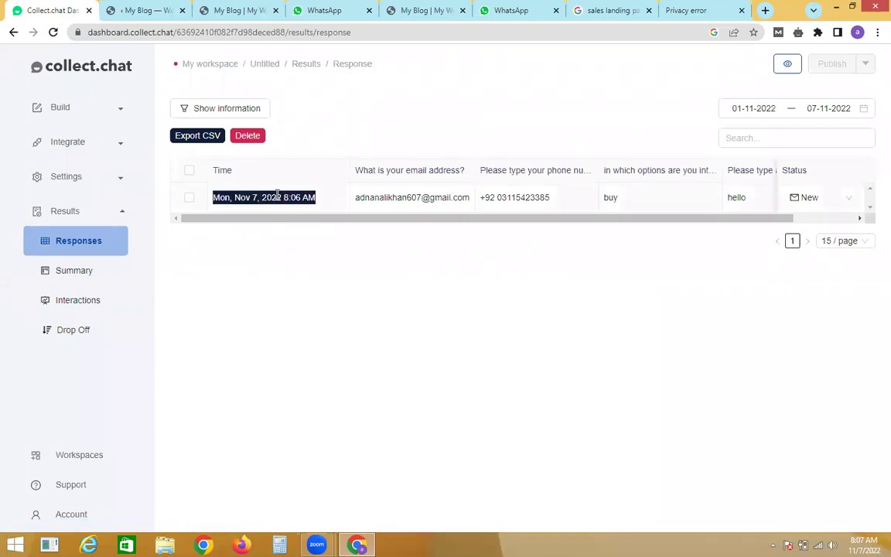
{"action": "triple_click", "coordinate": [385, 195]}
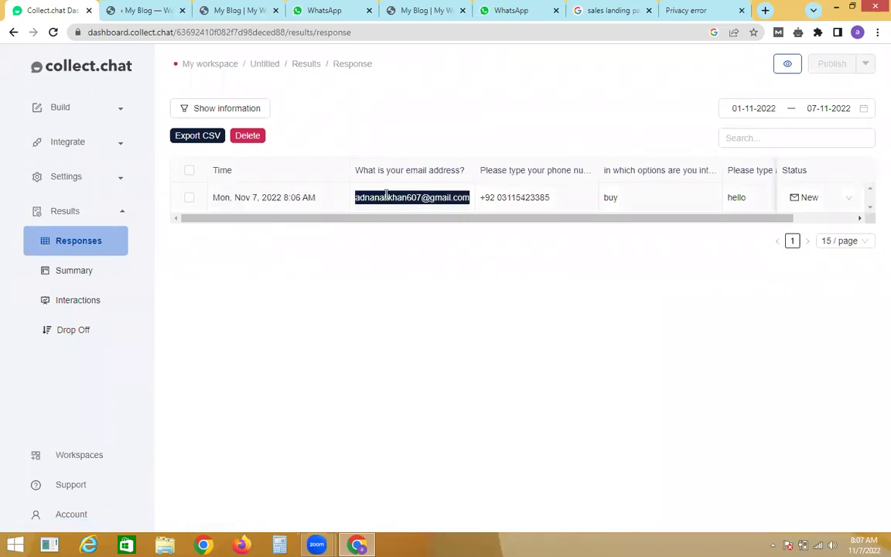
{"action": "double_click", "coordinate": [499, 197]}
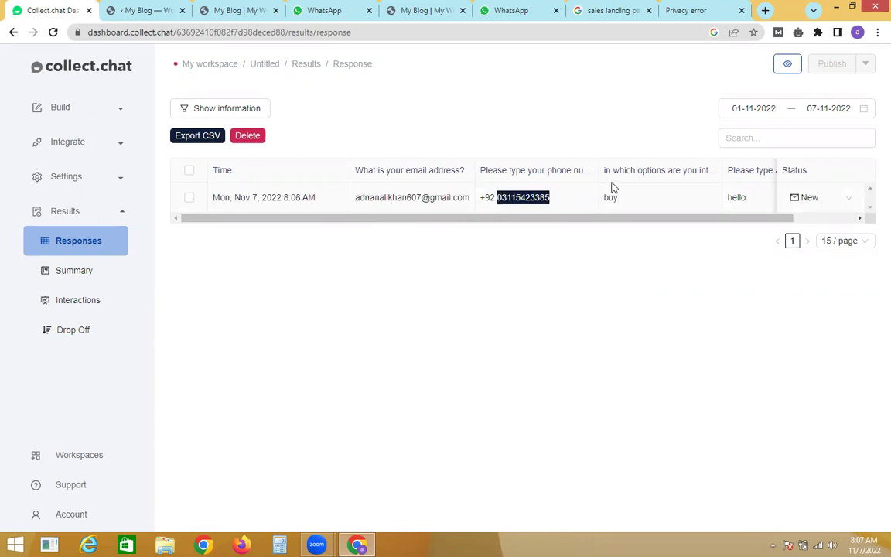
{"action": "double_click", "coordinate": [610, 197]}
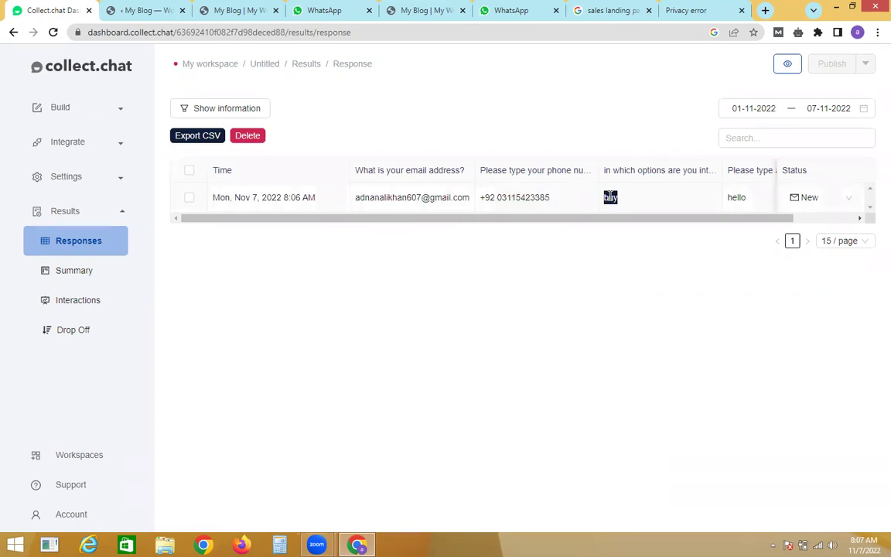
{"action": "double_click", "coordinate": [735, 197]}
{"action": "left_click_drag", "start_coordinate": [726, 219], "coordinate": [642, 257]}
{"action": "left_click", "coordinate": [150, 9]}
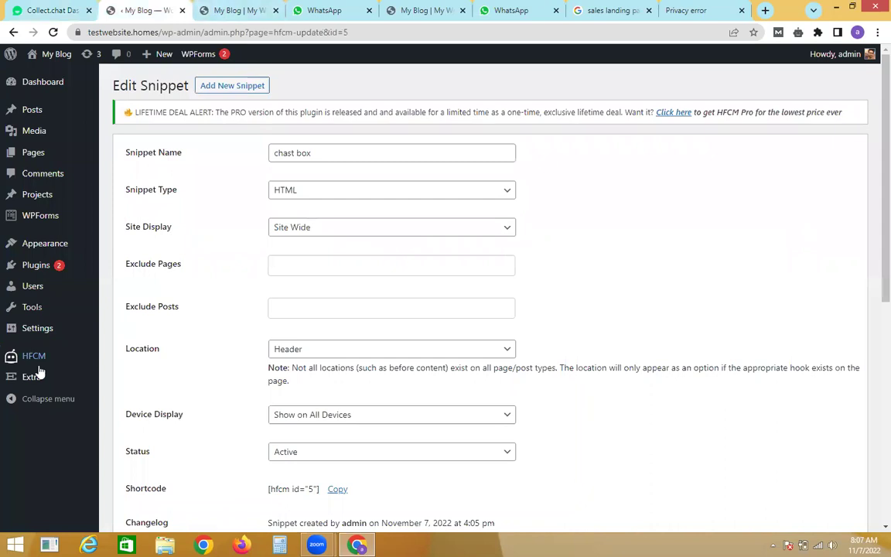
Step: Switch off and delete the chast box snippet, then reload the site's front page
{"action": "mouse_move", "coordinate": [79, 361]}
{"action": "left_click", "coordinate": [117, 363]}
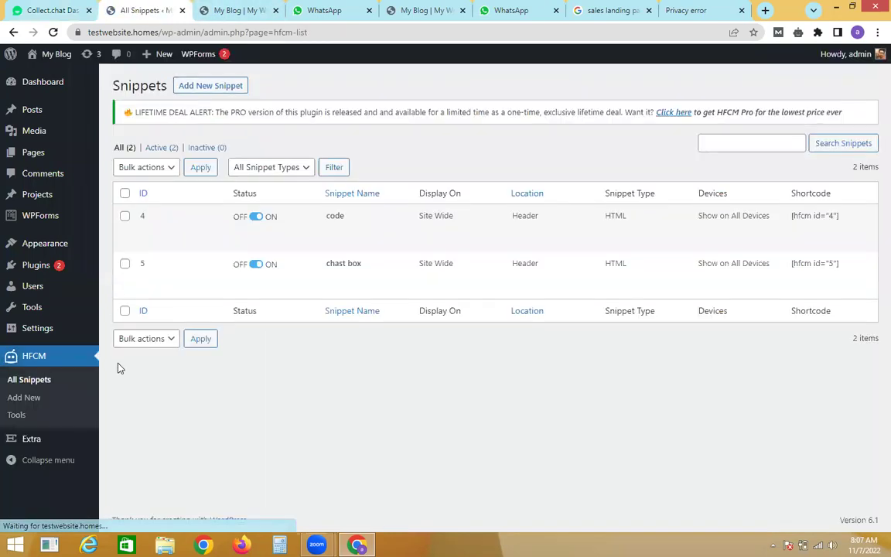
{"action": "left_click", "coordinate": [258, 264]}
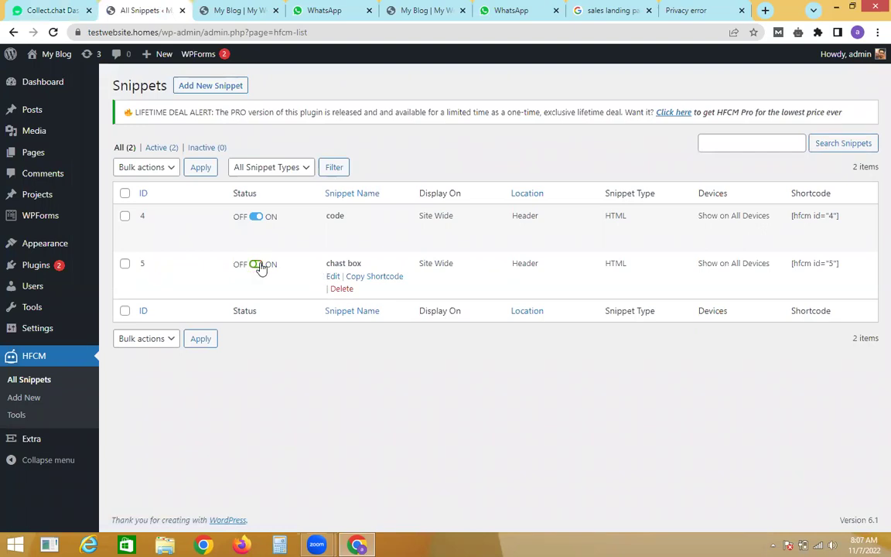
{"action": "left_click", "coordinate": [341, 289]}
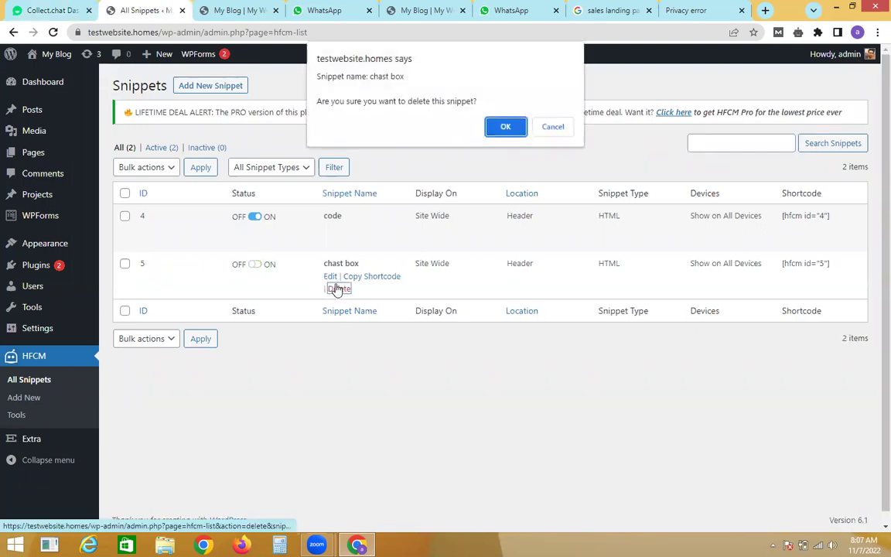
{"action": "left_click", "coordinate": [505, 129]}
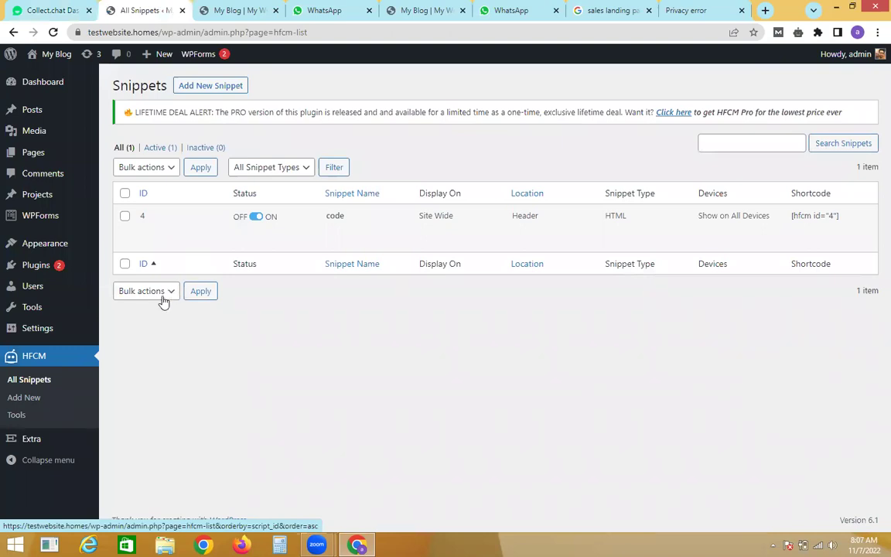
{"action": "left_click", "coordinate": [232, 10]}
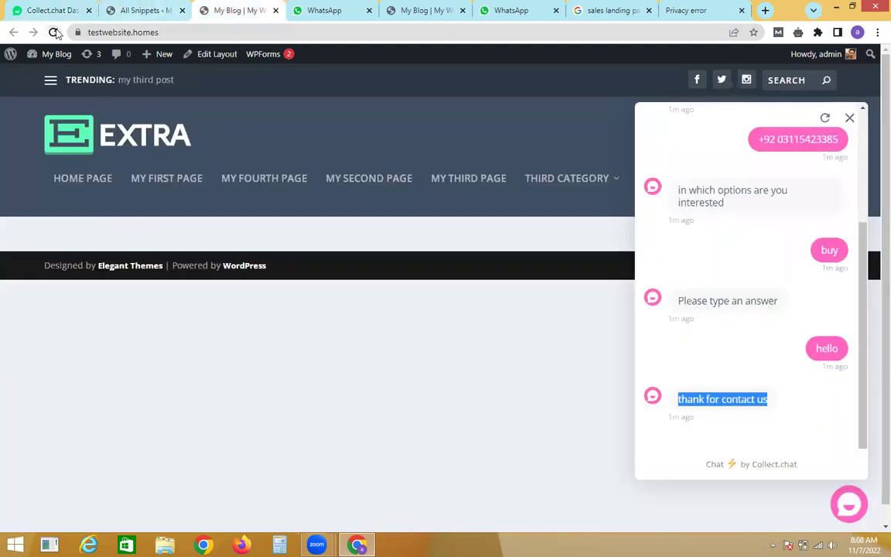
{"action": "left_click", "coordinate": [53, 32]}
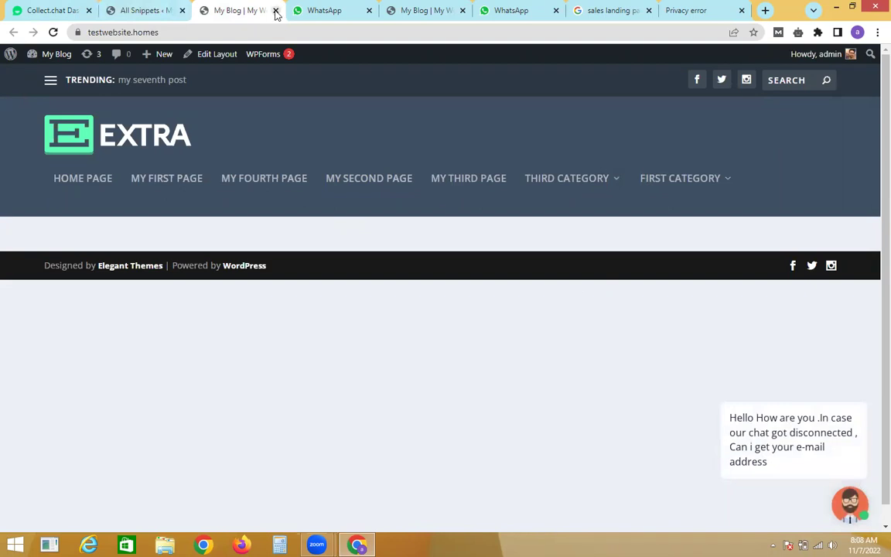
Step: Delete the code snippet and reload the front page to confirm the chat widget is gone
{"action": "left_click", "coordinate": [116, 8]}
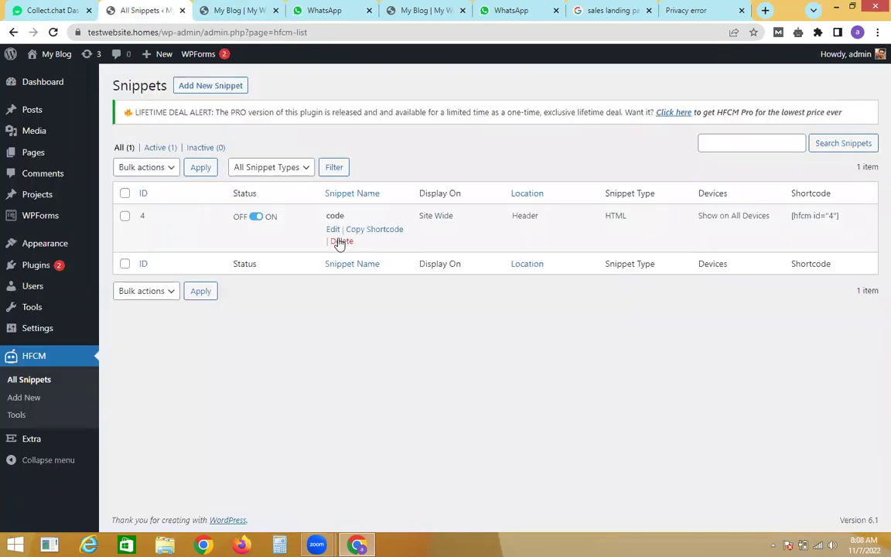
{"action": "left_click", "coordinate": [341, 242]}
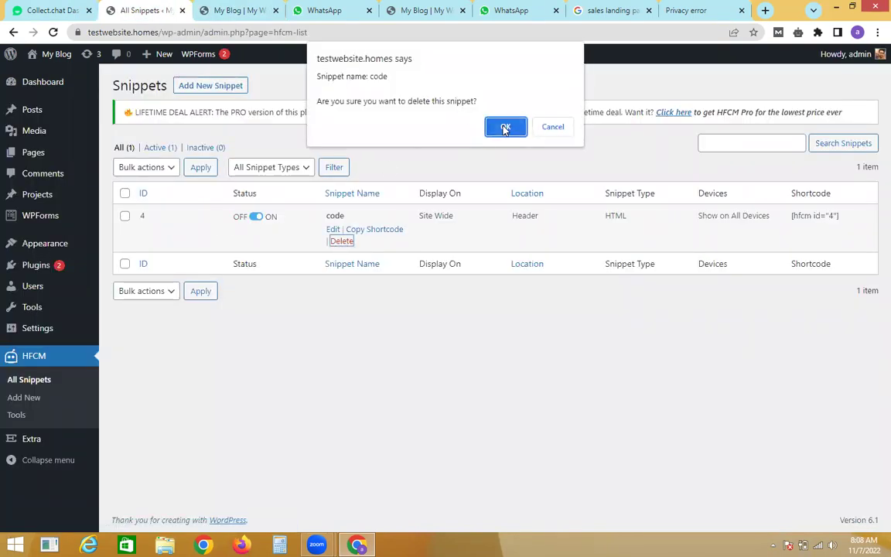
{"action": "left_click", "coordinate": [504, 126]}
{"action": "left_click", "coordinate": [236, 10]}
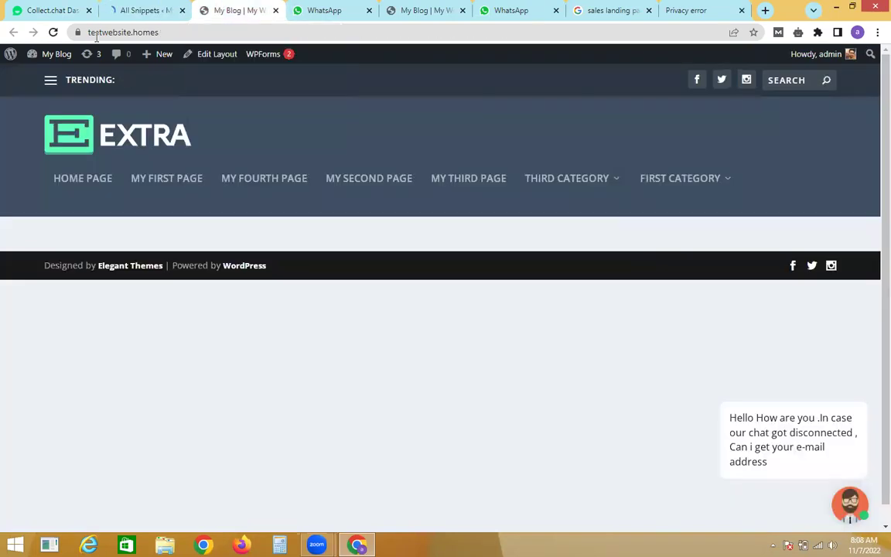
{"action": "left_click", "coordinate": [54, 32]}
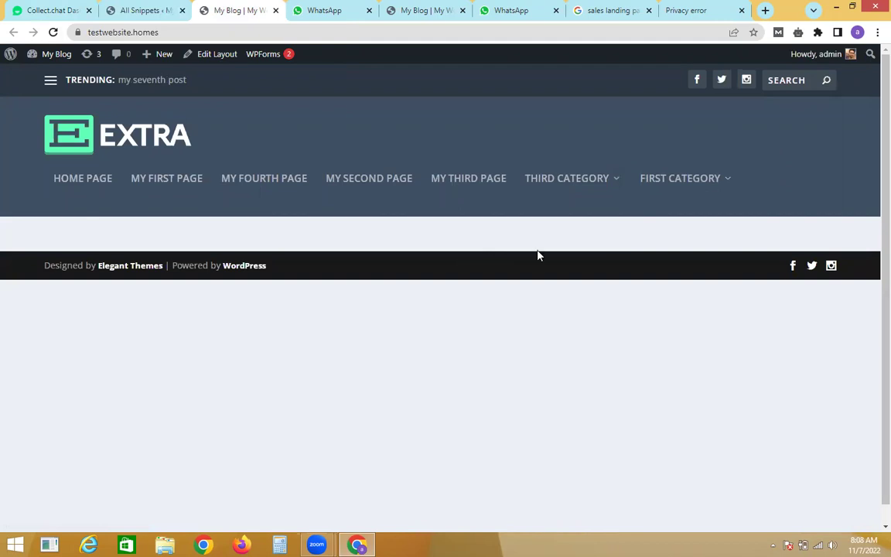
{"action": "left_click", "coordinate": [150, 17]}
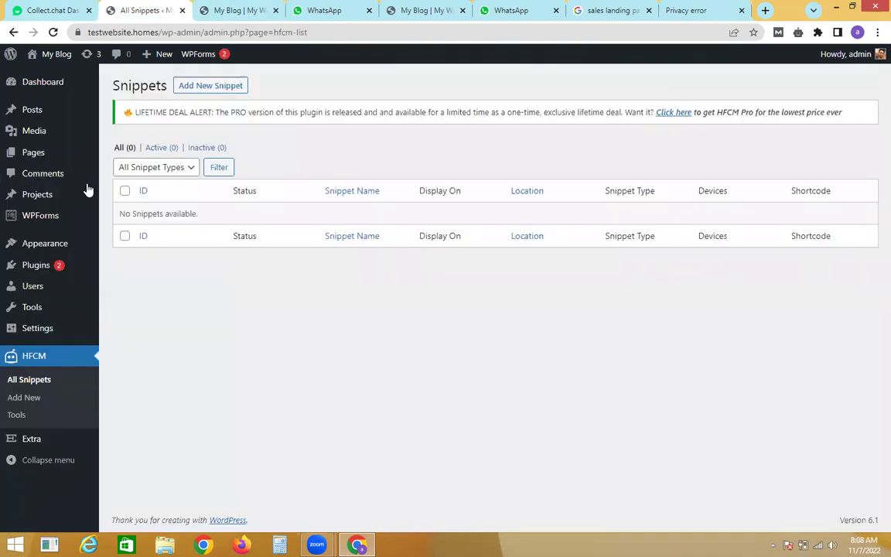
{"action": "mouse_move", "coordinate": [38, 323]}
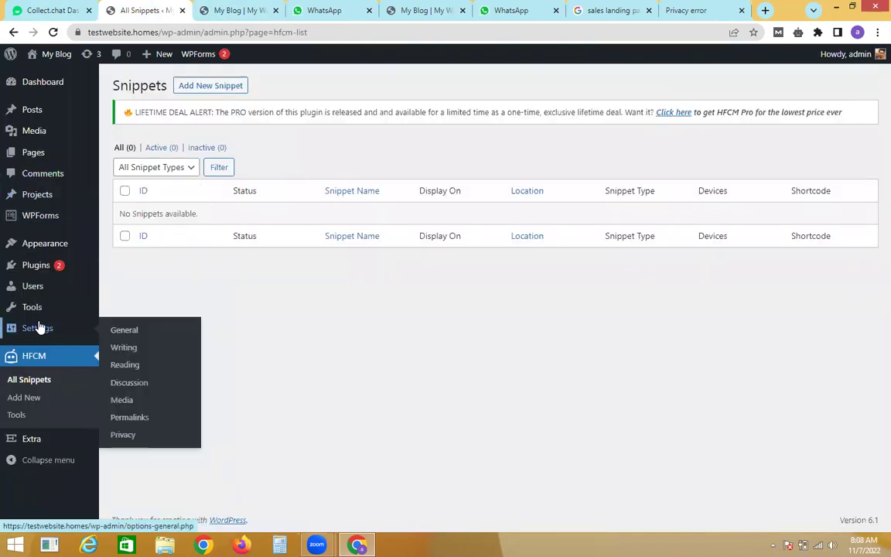
{"action": "left_click", "coordinate": [228, 7]}
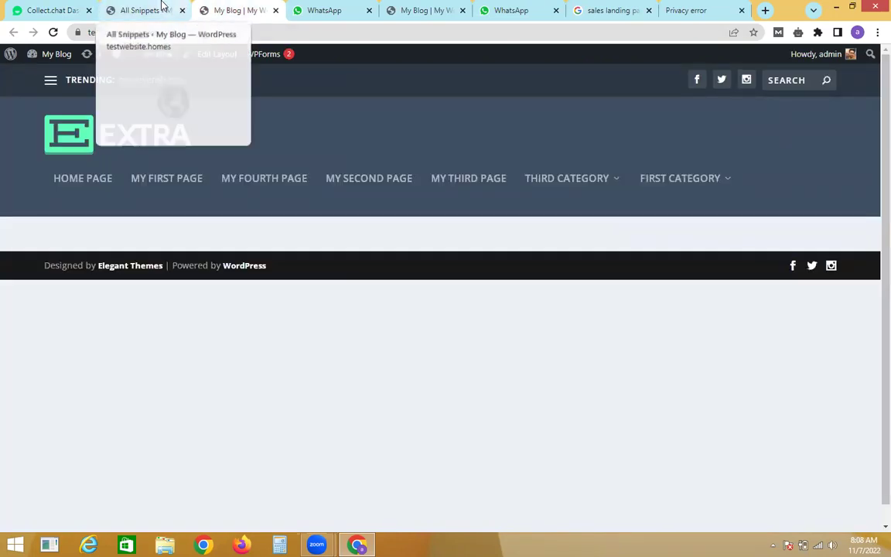
{"action": "left_click", "coordinate": [163, 9]}
{"action": "mouse_move", "coordinate": [56, 264]}
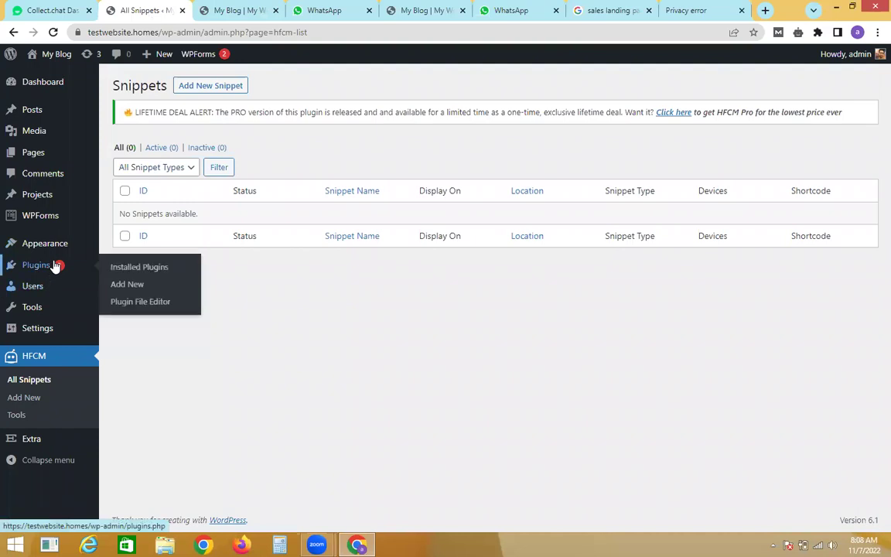
Step: Activate Chaty from the Installed Plugins list to open its Widget-1 dashboard
{"action": "left_click", "coordinate": [133, 268]}
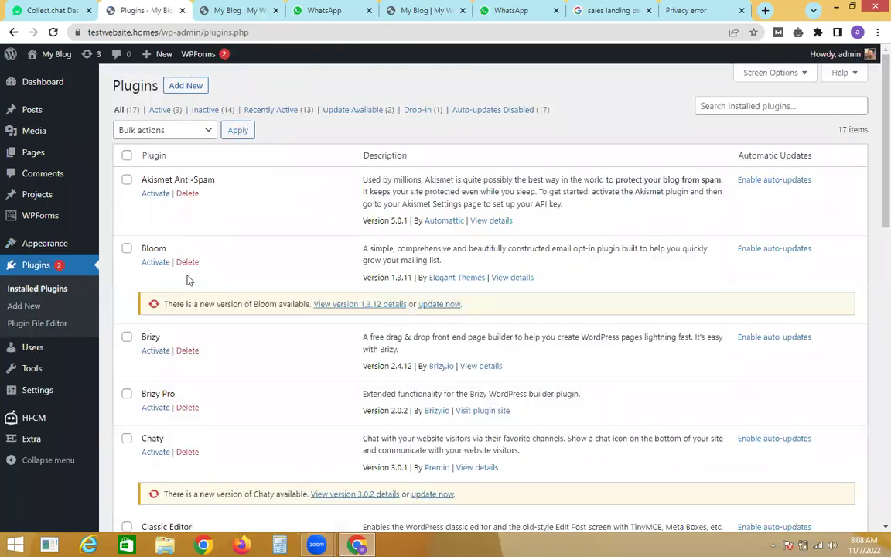
{"action": "scroll", "coordinate": [874, 172], "scroll_direction": "down", "scroll_amount": 2}
{"action": "scroll", "coordinate": [872, 173], "scroll_direction": "down", "scroll_amount": 3}
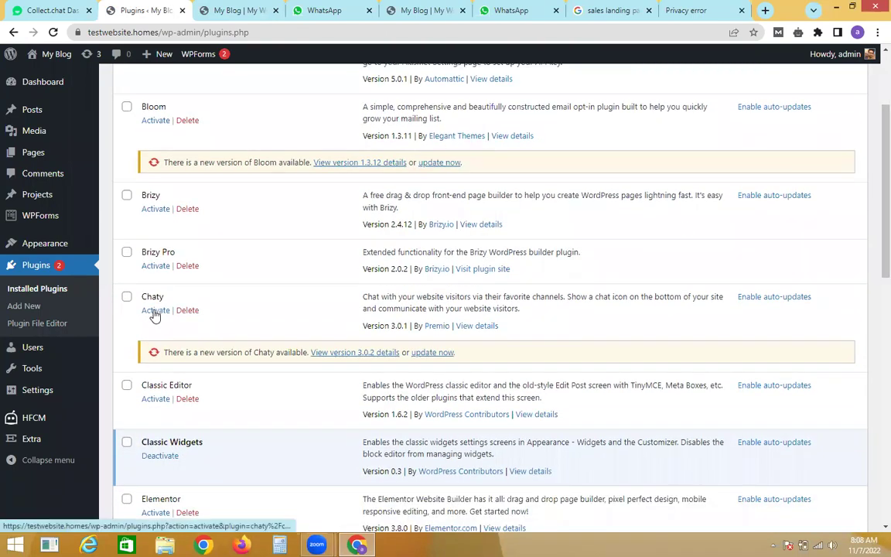
{"action": "left_click", "coordinate": [154, 312]}
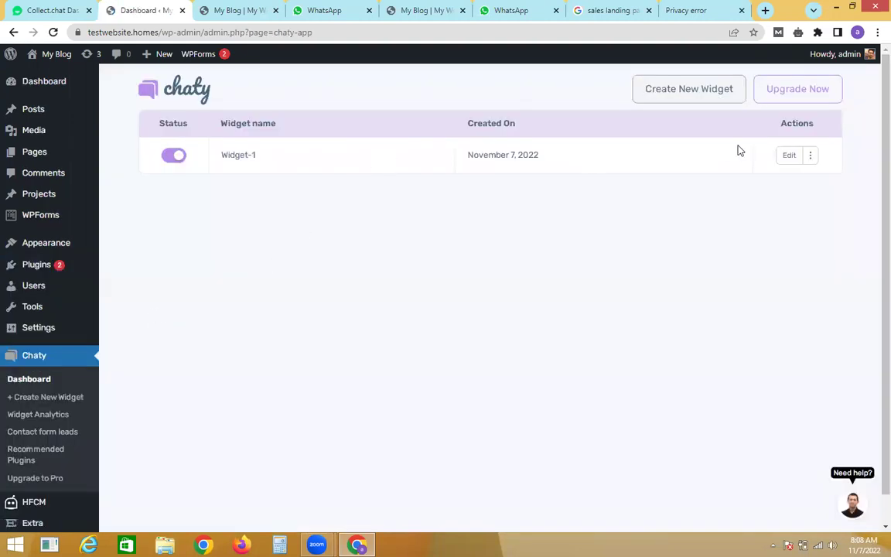
Step: Start a new Chaty widget, then go back to the widget dashboard
{"action": "left_click", "coordinate": [709, 96]}
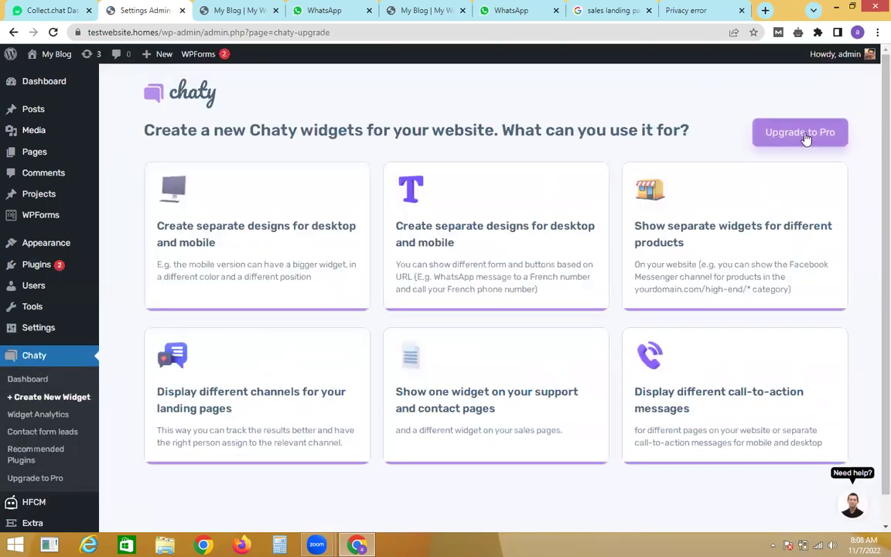
{"action": "scroll", "coordinate": [872, 232], "scroll_direction": "down", "scroll_amount": 1}
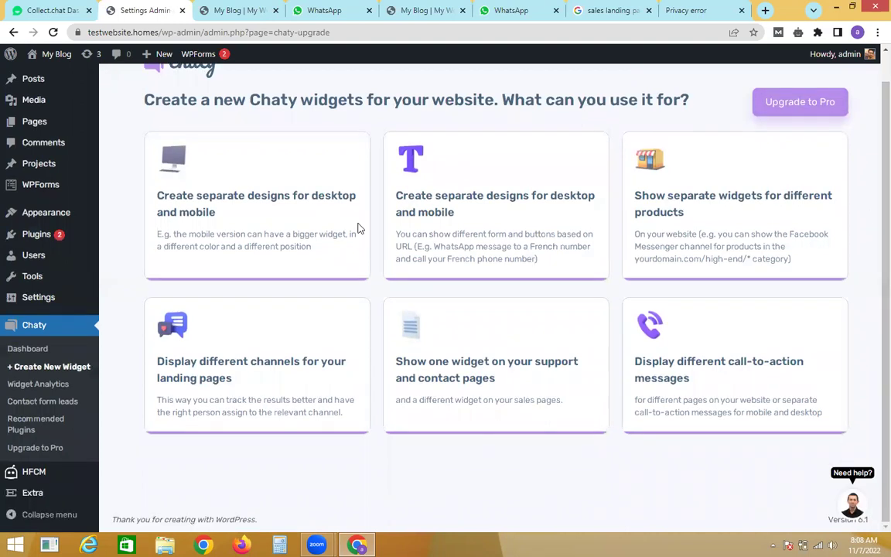
{"action": "left_click", "coordinate": [42, 352]}
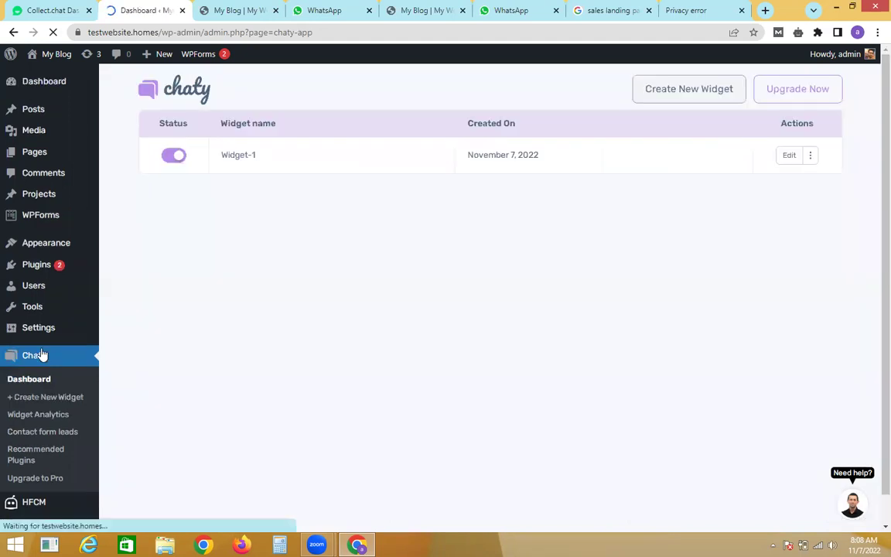
Step: Switch Widget-1 off and delete it, confirming with Delete Widget
{"action": "left_click", "coordinate": [175, 157]}
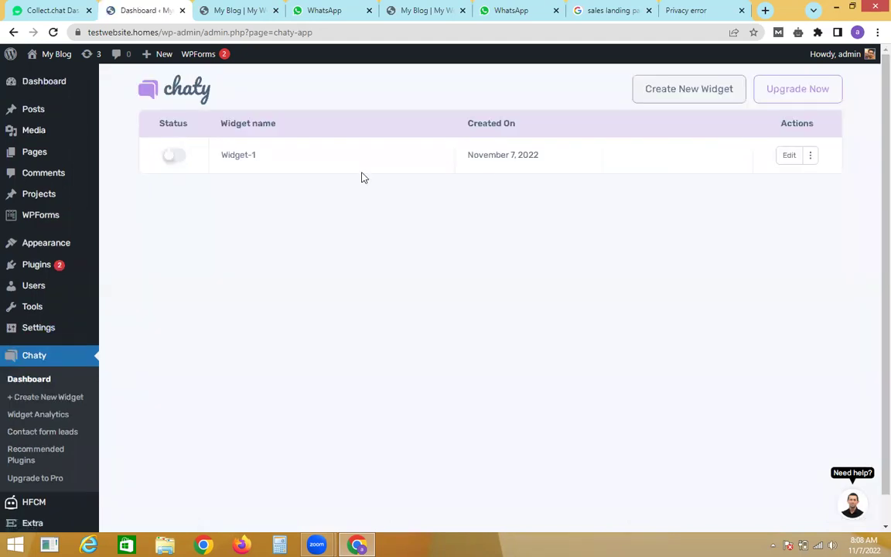
{"action": "left_click", "coordinate": [810, 158]}
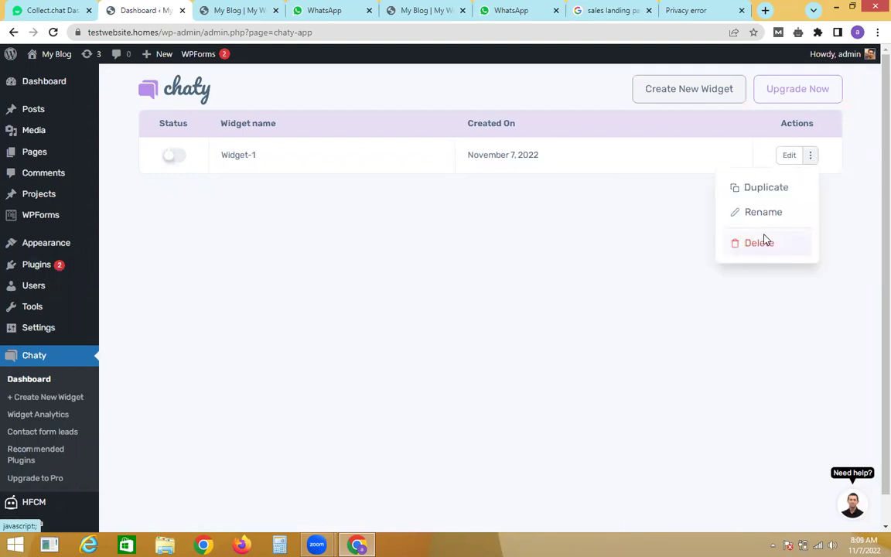
{"action": "left_click", "coordinate": [764, 241]}
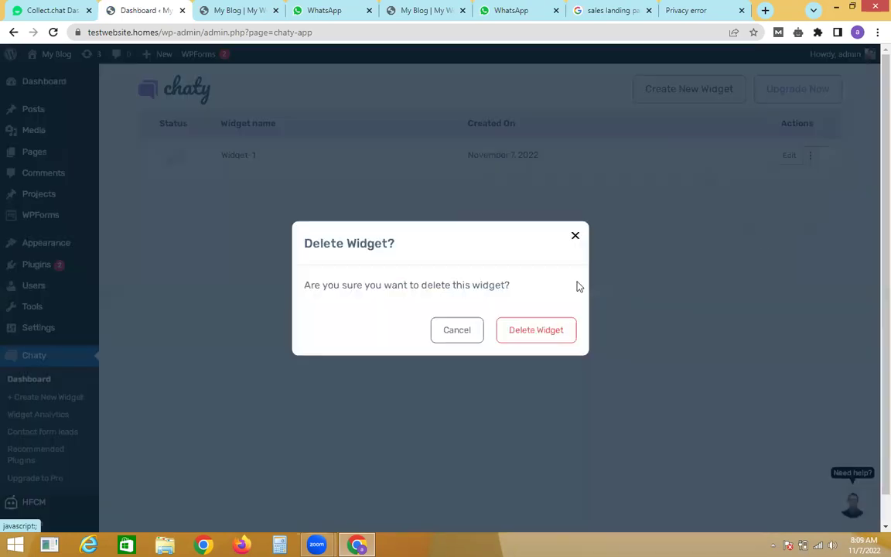
{"action": "left_click", "coordinate": [541, 331]}
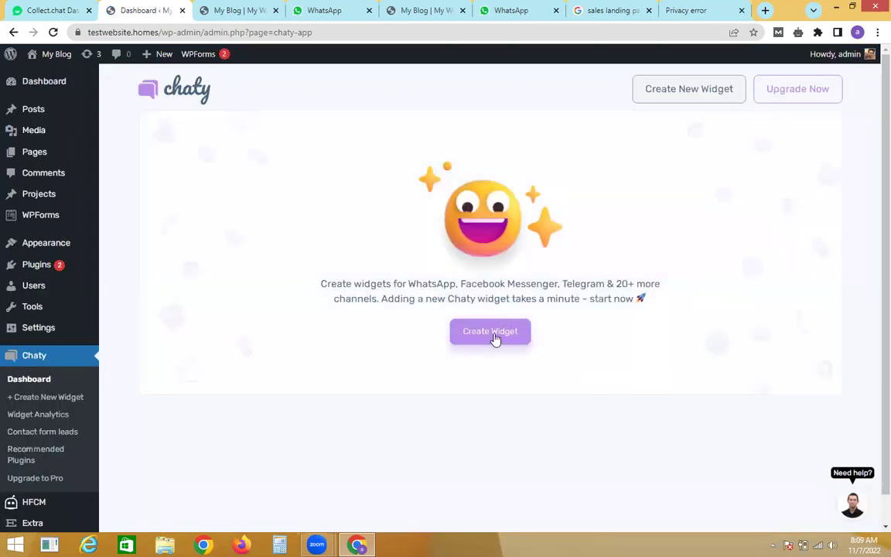
Step: Create a new widget, drop the Messenger and Phone channels, and enter the WhatsApp phone number
{"action": "left_click", "coordinate": [493, 342]}
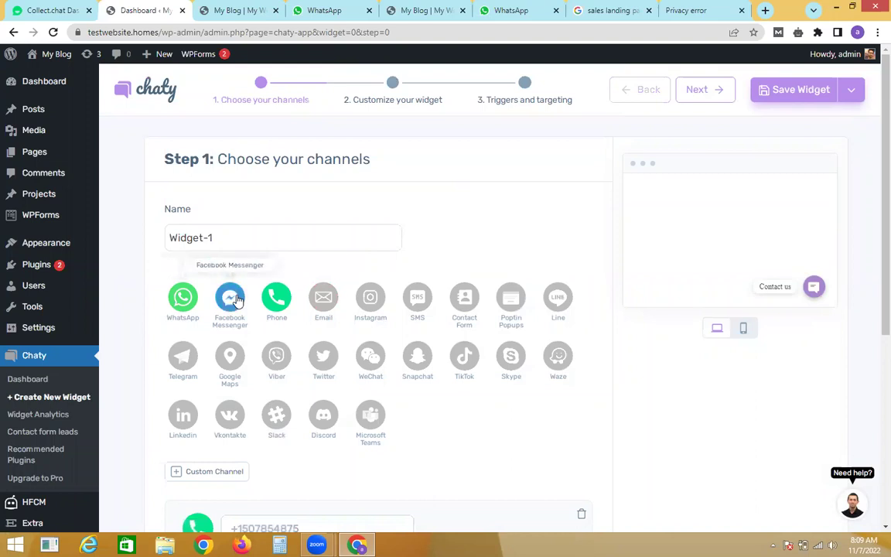
{"action": "left_click", "coordinate": [230, 298]}
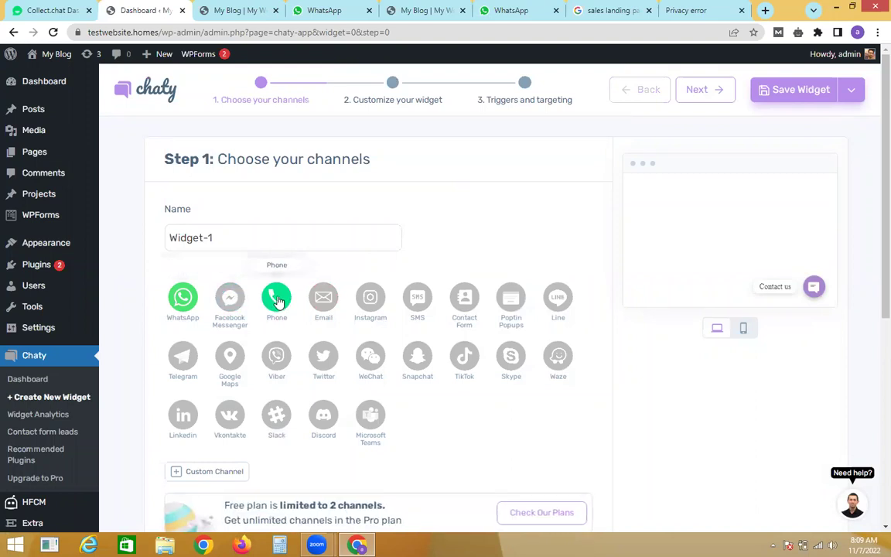
{"action": "left_click", "coordinate": [277, 300]}
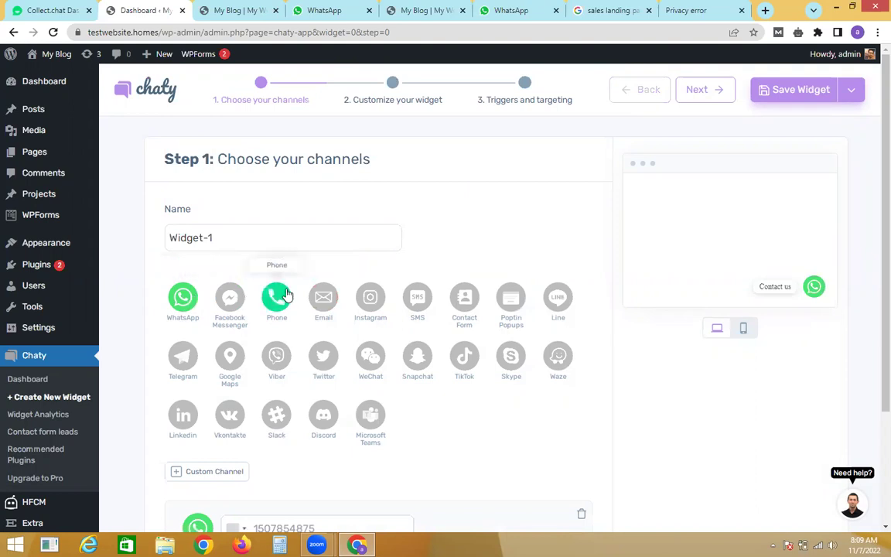
{"action": "scroll", "coordinate": [875, 337], "scroll_direction": "down", "scroll_amount": 2}
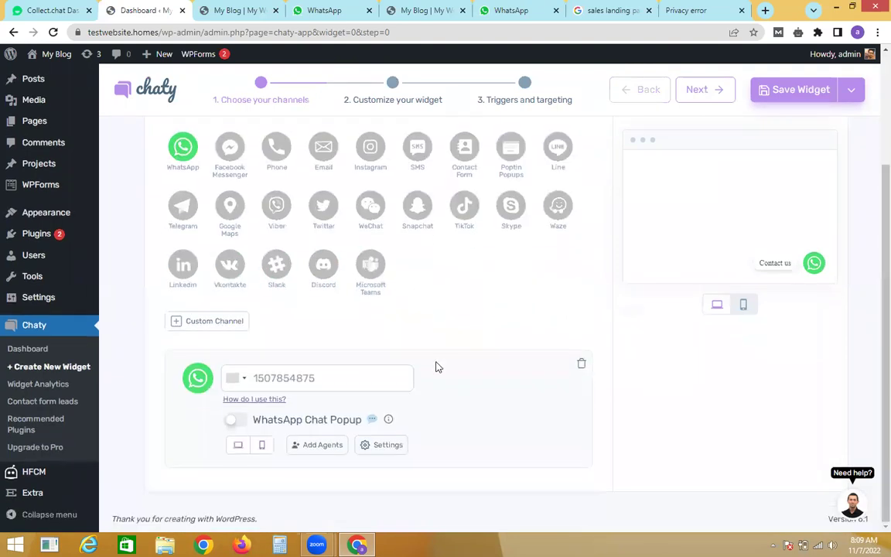
{"action": "left_click", "coordinate": [363, 382]}
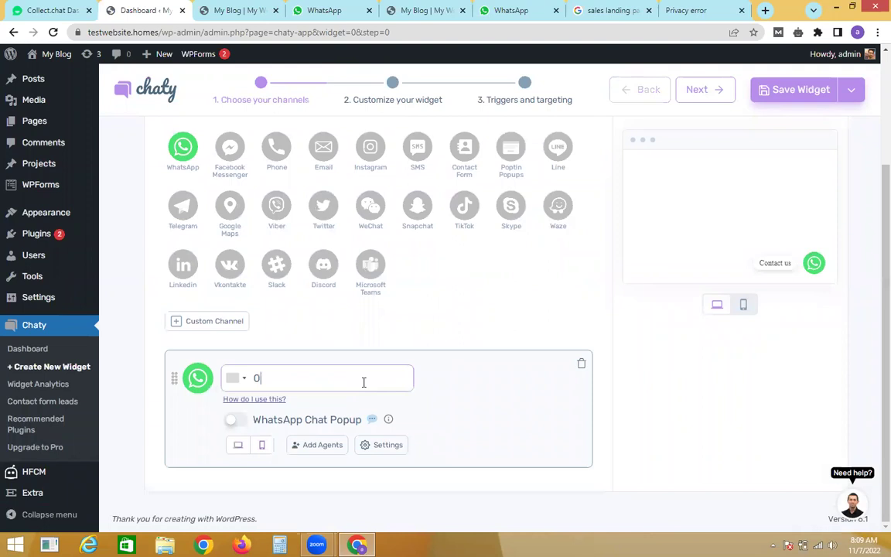
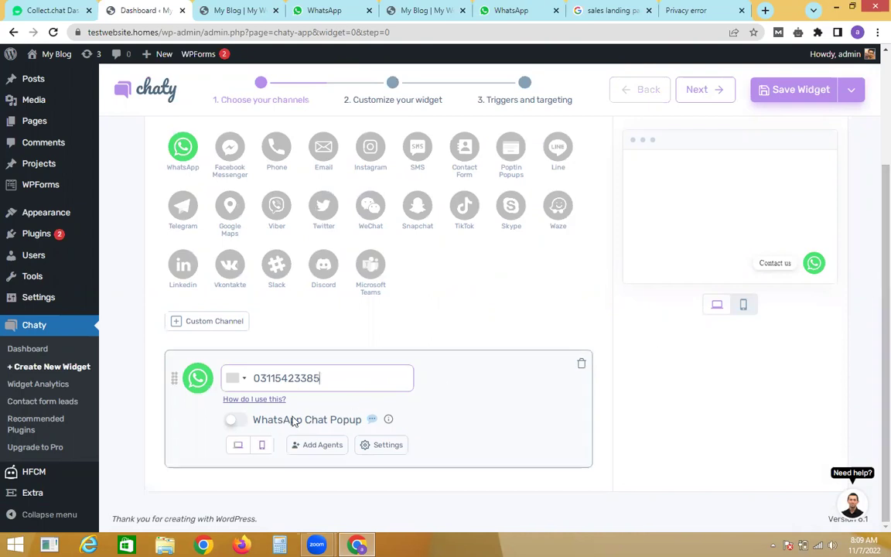
Step: Enable the WhatsApp chat popup with welcome message 'why should i help you' and continue to Step 2
{"action": "left_click", "coordinate": [236, 422]}
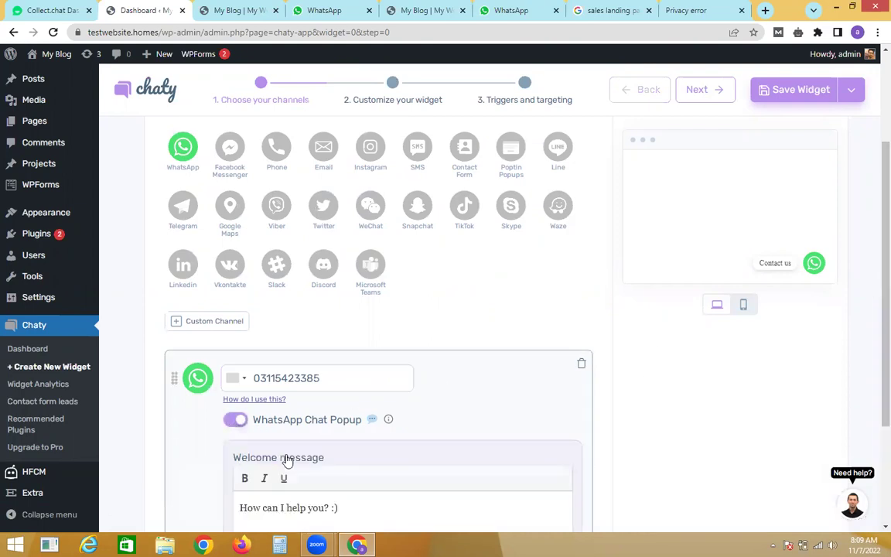
{"action": "scroll", "coordinate": [369, 364], "scroll_direction": "down", "scroll_amount": 2}
{"action": "double_click", "coordinate": [353, 363]}
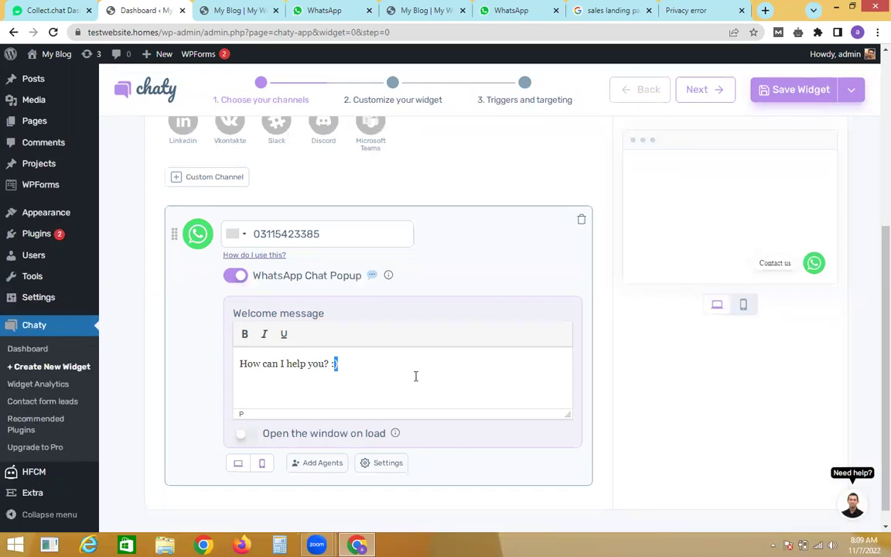
{"action": "triple_click", "coordinate": [341, 365]}
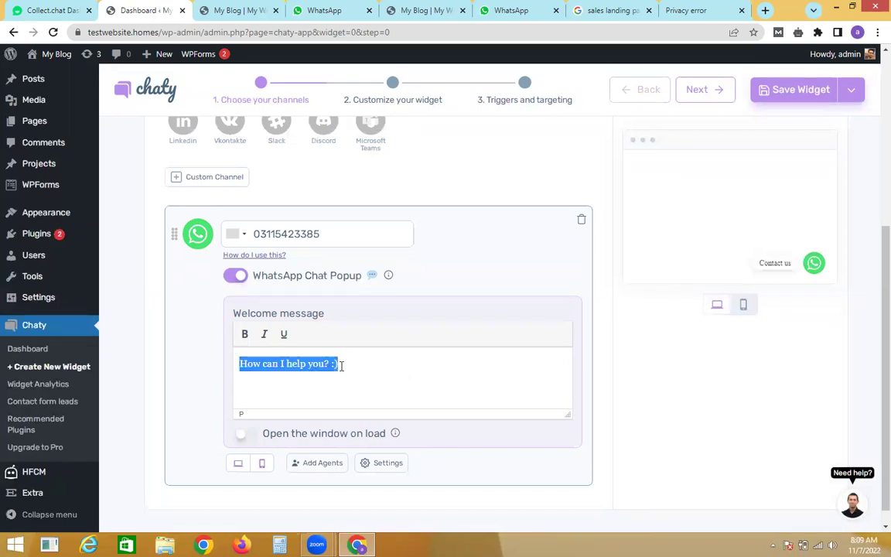
{"action": "type", "text": "why should"}
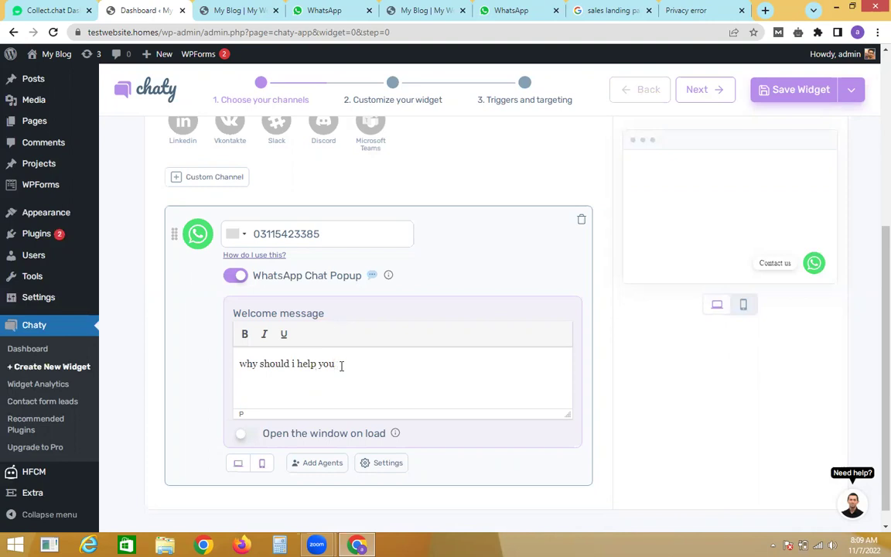
{"action": "scroll", "coordinate": [873, 309], "scroll_direction": "down", "scroll_amount": 2}
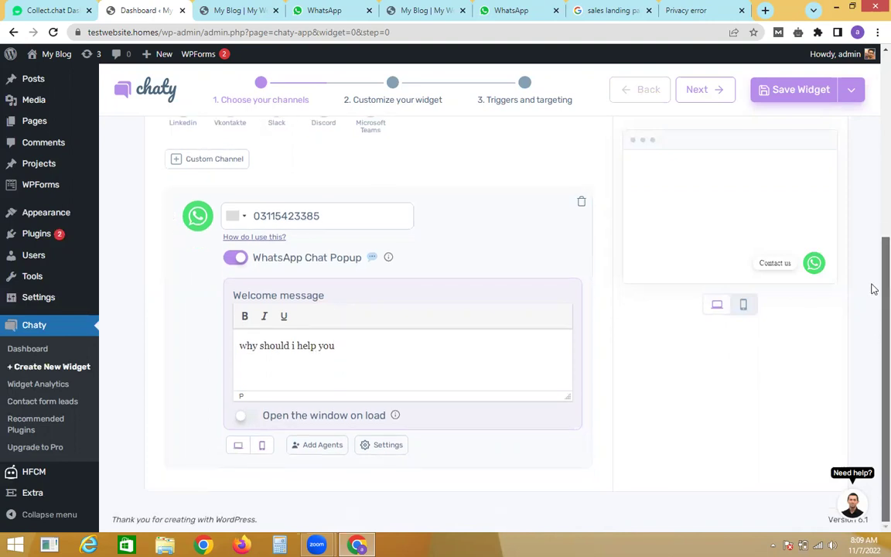
{"action": "scroll", "coordinate": [873, 289], "scroll_direction": "up", "scroll_amount": 3}
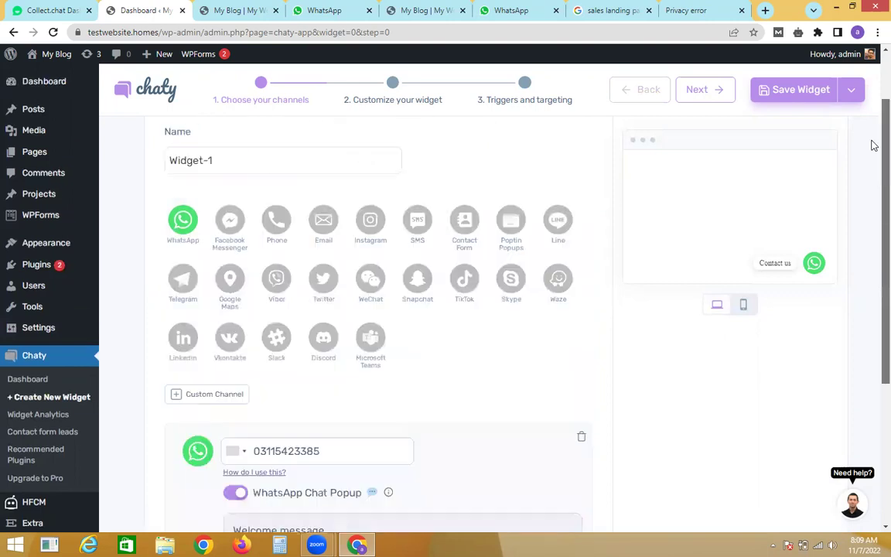
{"action": "scroll", "coordinate": [874, 116], "scroll_direction": "up", "scroll_amount": 1}
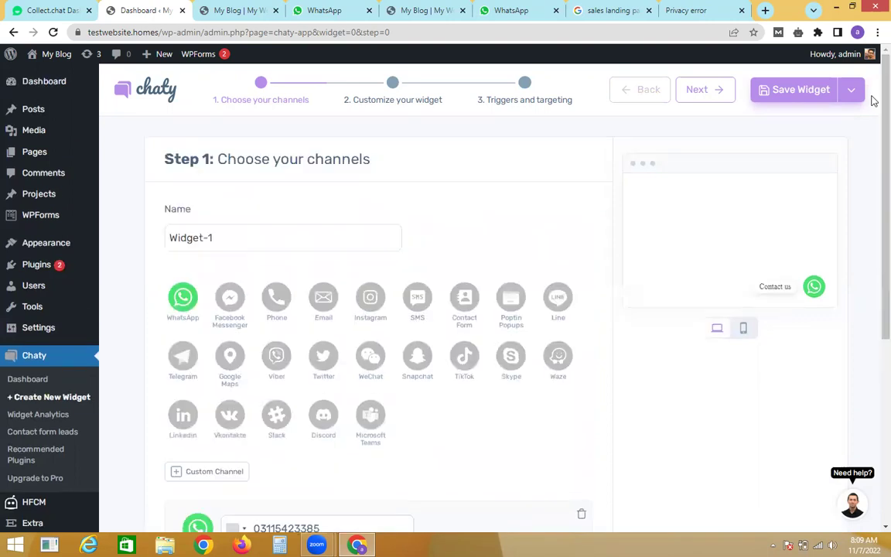
{"action": "left_click", "coordinate": [700, 91]}
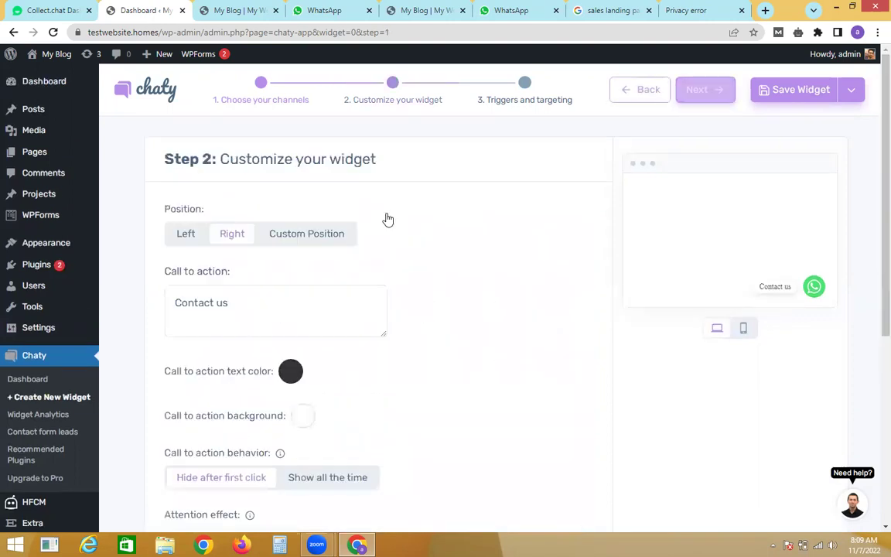
Step: Change the call to action to 'now or never' and keep the widget size at M
{"action": "double_click", "coordinate": [224, 303]}
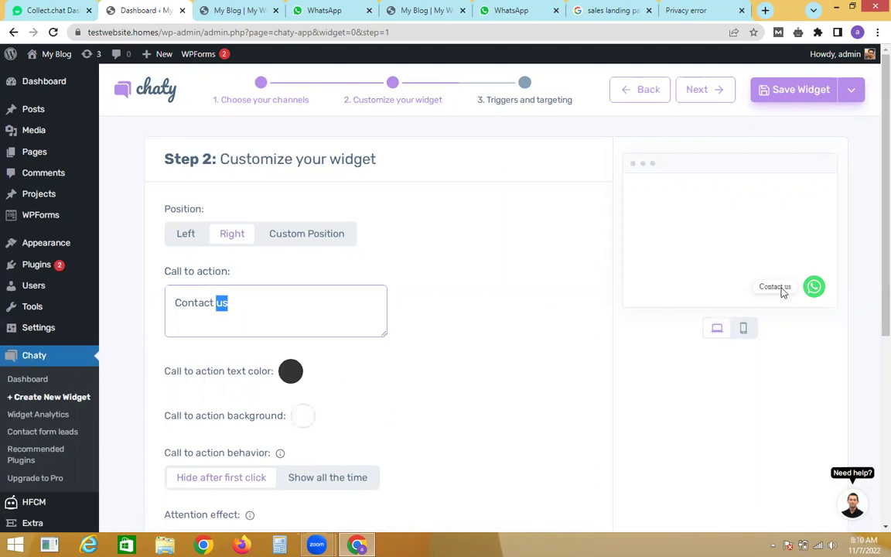
{"action": "triple_click", "coordinate": [252, 297]}
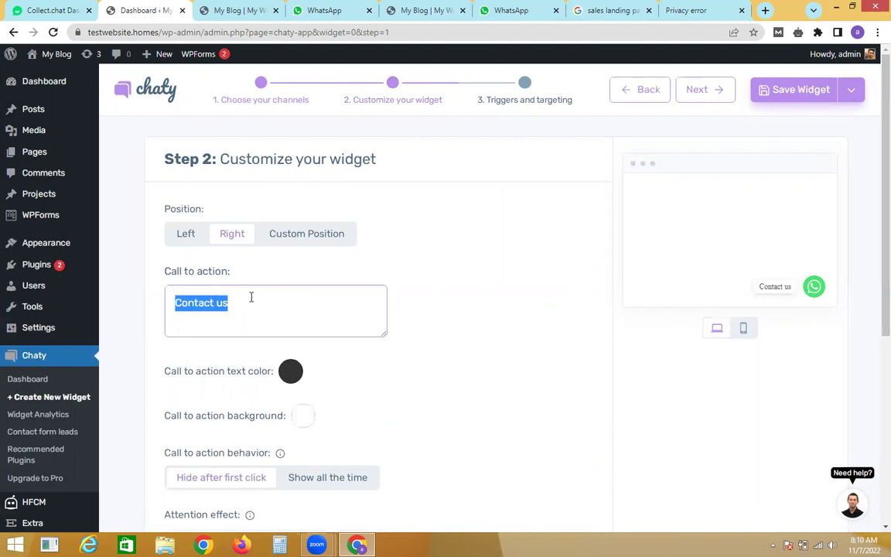
{"action": "type", "text": "x"}
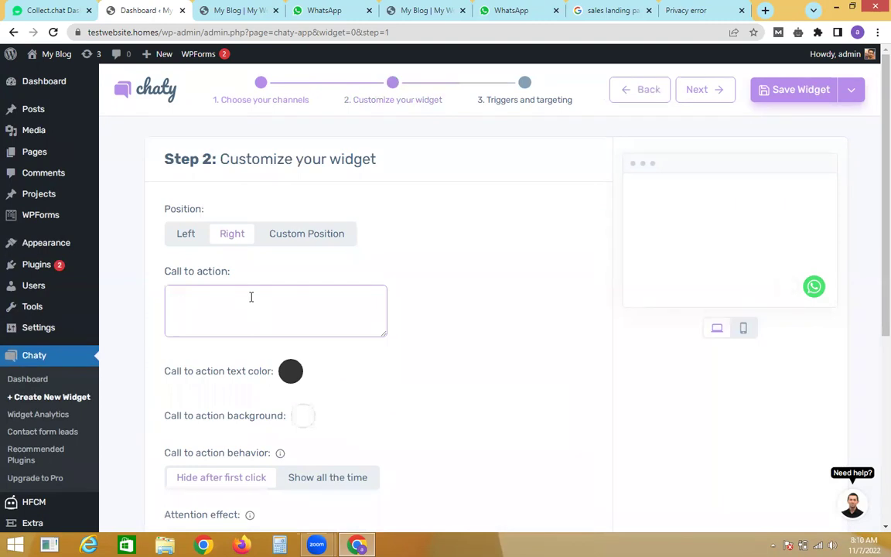
{"action": "type", "text": "ow or never"}
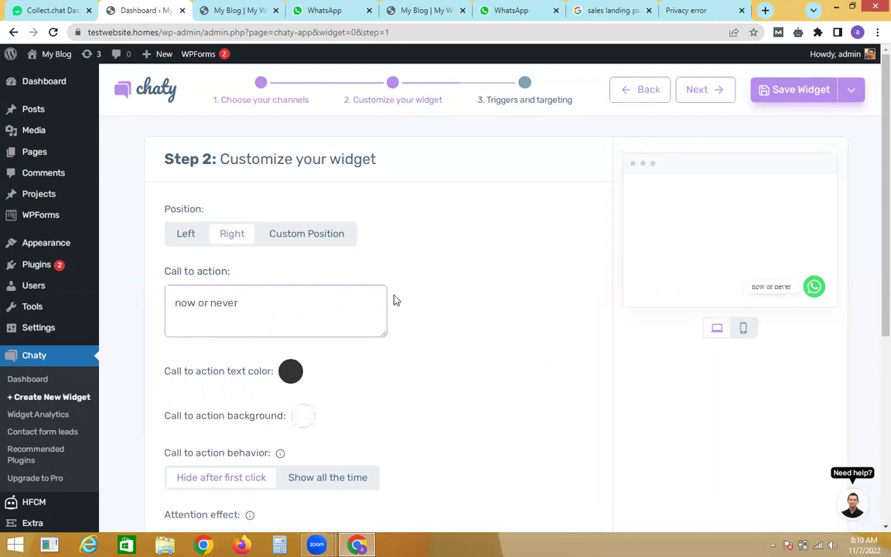
{"action": "scroll", "coordinate": [871, 199], "scroll_direction": "down", "scroll_amount": 3}
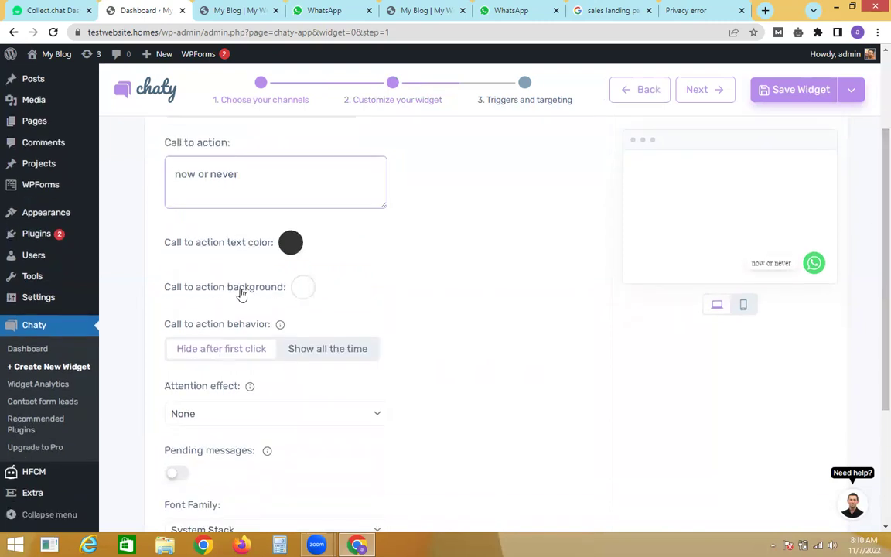
{"action": "scroll", "coordinate": [872, 371], "scroll_direction": "down", "scroll_amount": 4}
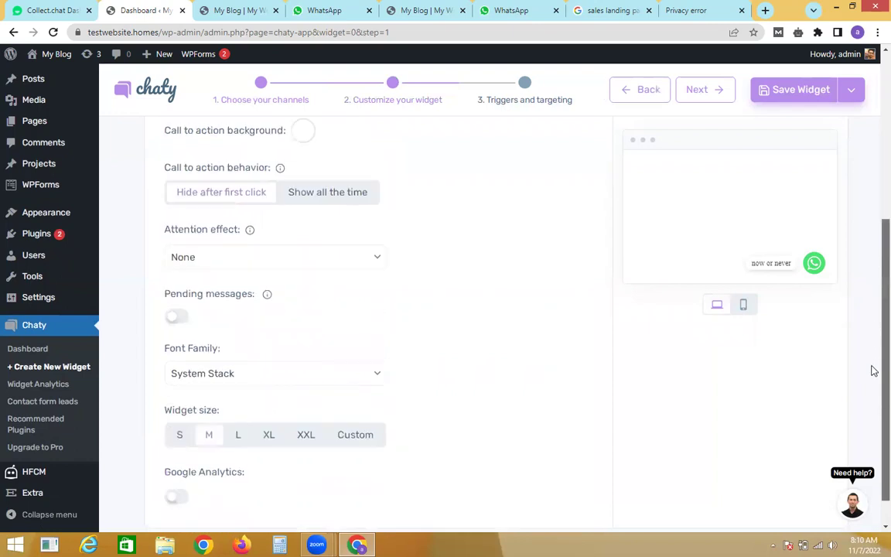
{"action": "scroll", "coordinate": [872, 387], "scroll_direction": "down", "scroll_amount": 1}
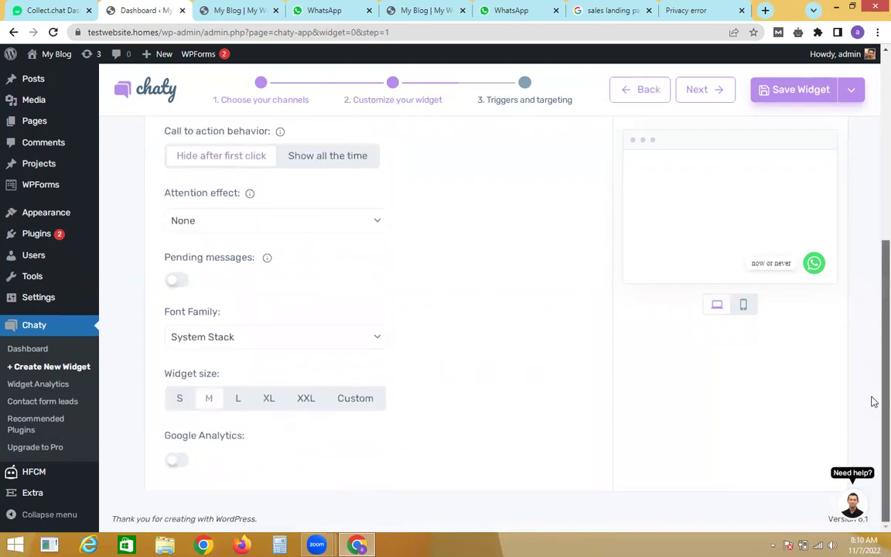
{"action": "left_click", "coordinate": [240, 406]}
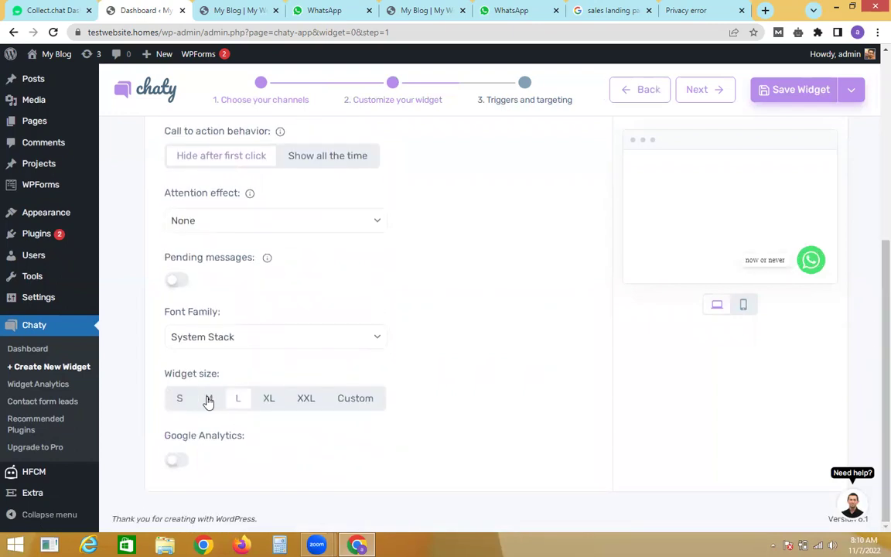
{"action": "left_click", "coordinate": [209, 399]}
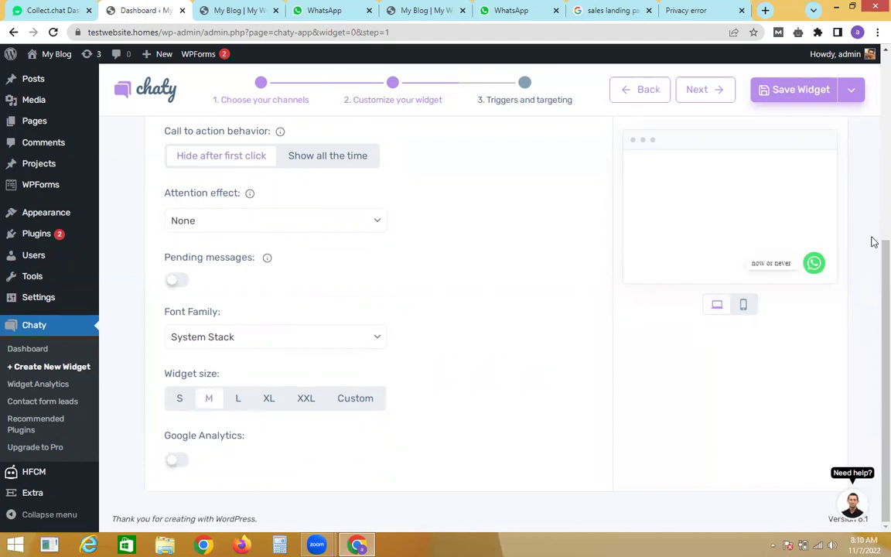
{"action": "left_click_drag", "start_coordinate": [880, 279], "coordinate": [878, 95]}
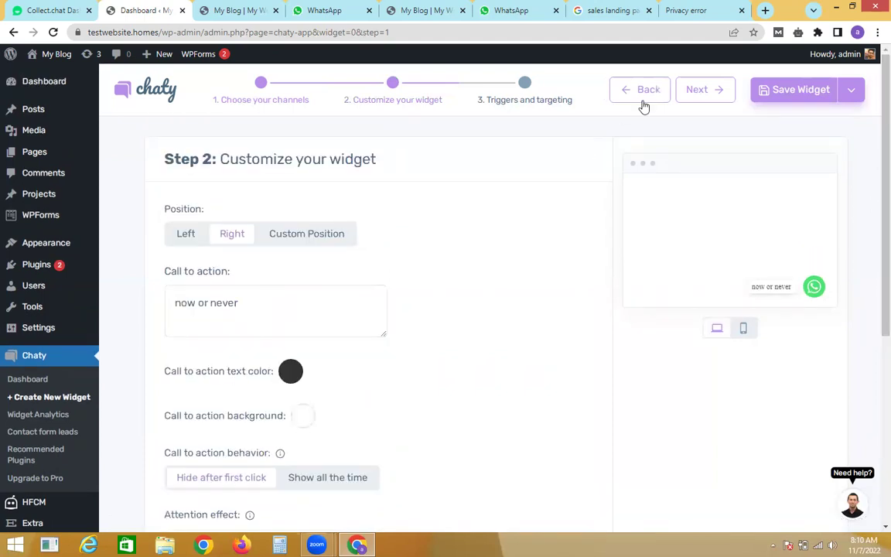
Step: Advance to Triggers and targeting, save the widget, and switch to the blog's front page
{"action": "left_click", "coordinate": [686, 89]}
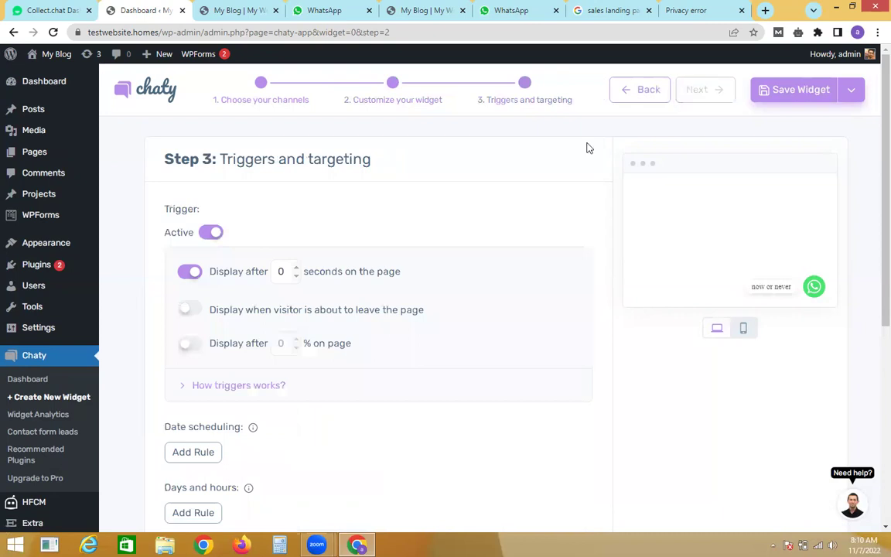
{"action": "scroll", "coordinate": [871, 235], "scroll_direction": "down", "scroll_amount": 3}
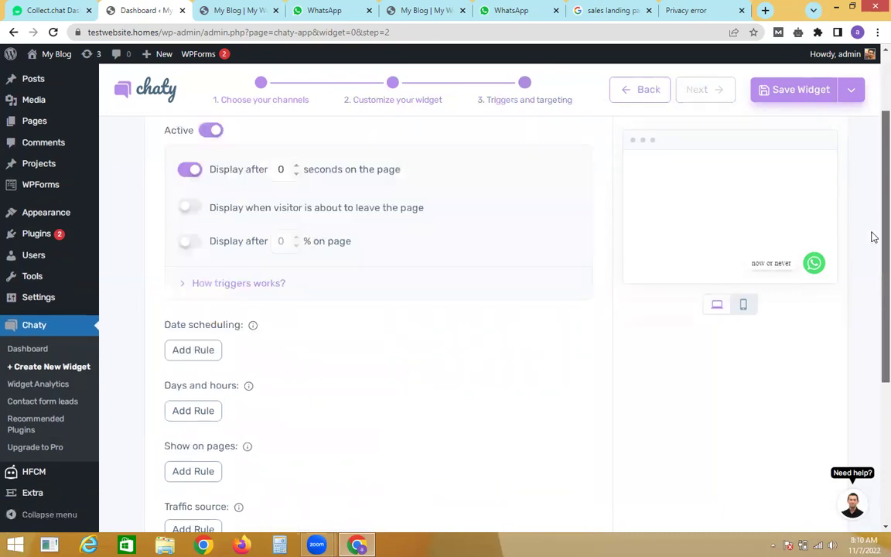
{"action": "scroll", "coordinate": [873, 355], "scroll_direction": "down", "scroll_amount": 2}
{"action": "scroll", "coordinate": [871, 279], "scroll_direction": "up", "scroll_amount": 5}
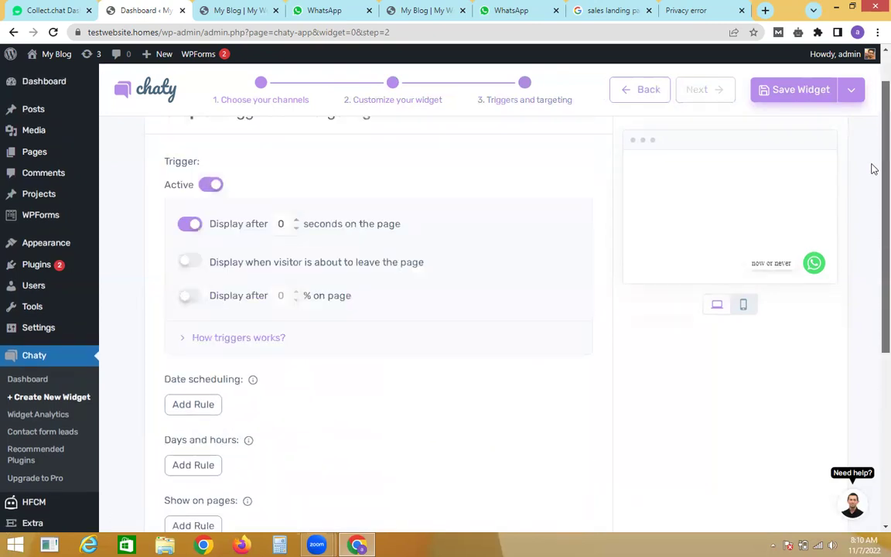
{"action": "left_click", "coordinate": [807, 90]}
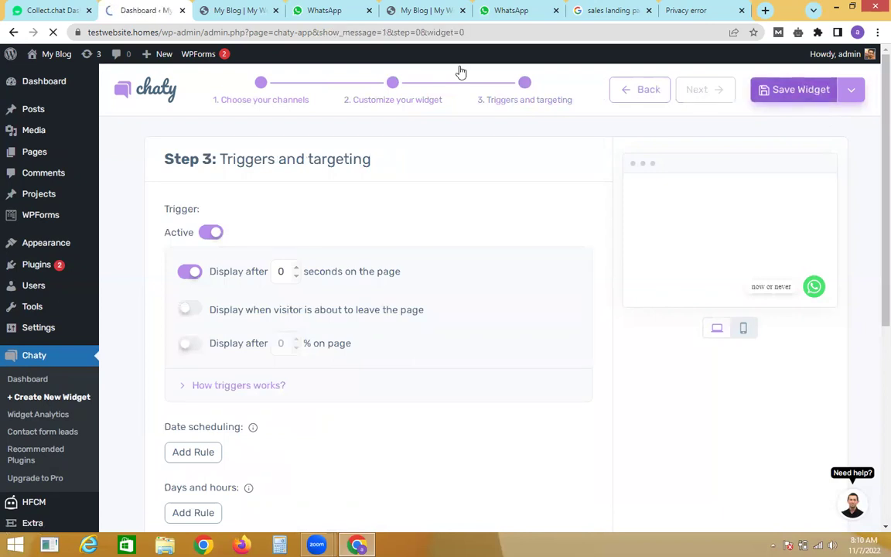
{"action": "left_click", "coordinate": [244, 9]}
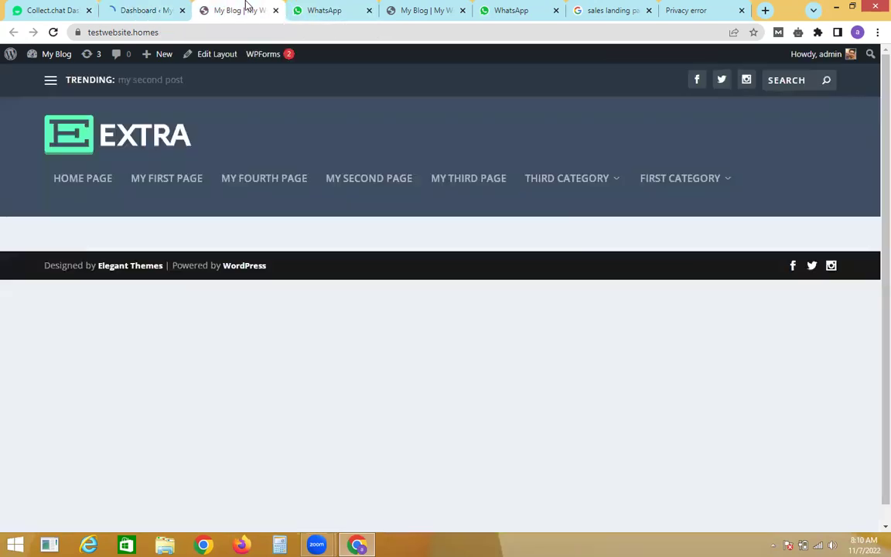
Step: Reload the blog, try the WhatsApp chat popup, close it, and return to the Dashboard tab
{"action": "left_click", "coordinate": [52, 32]}
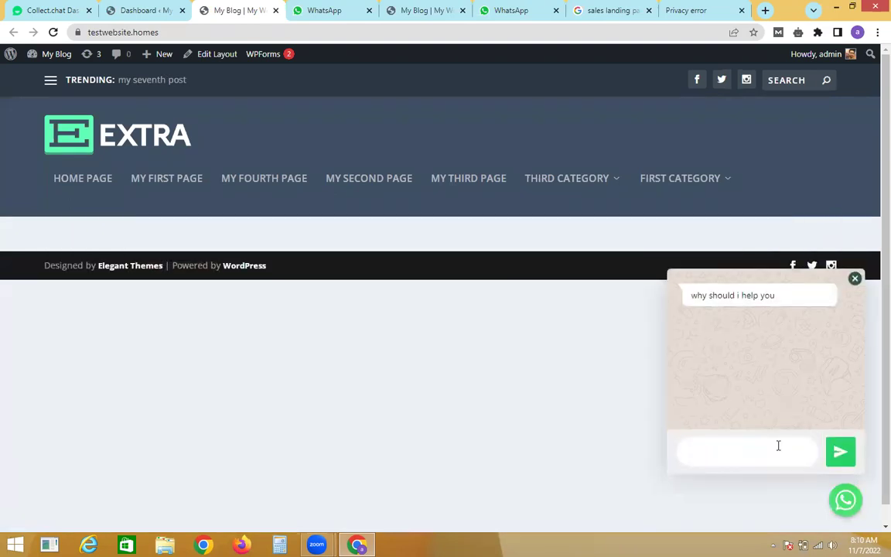
{"action": "left_click", "coordinate": [778, 446]}
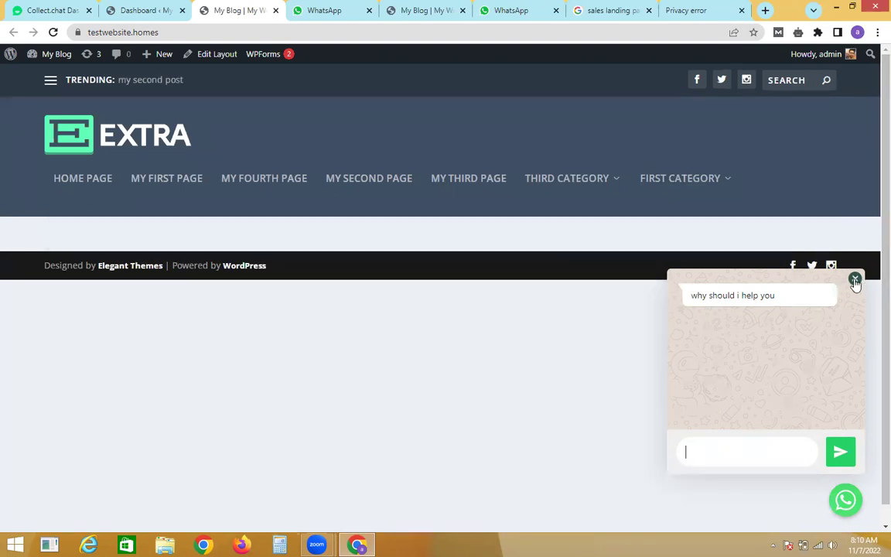
{"action": "left_click", "coordinate": [854, 279]}
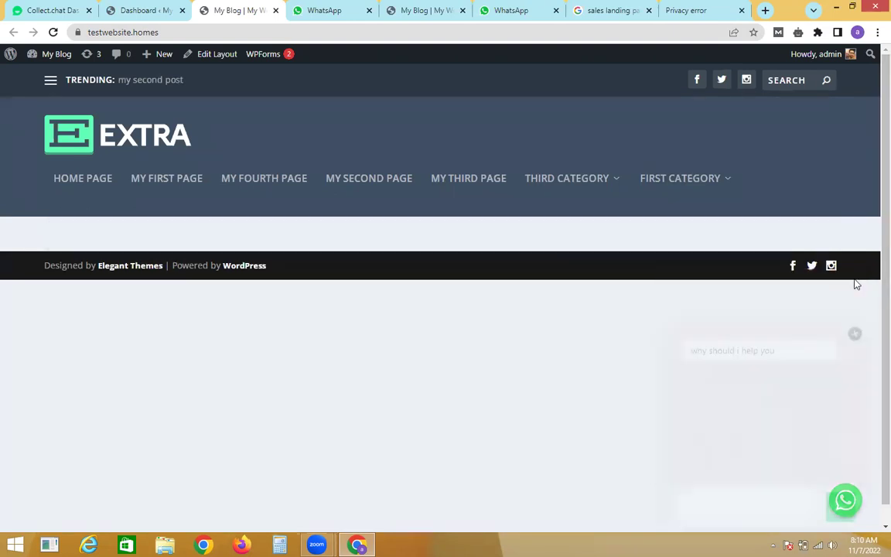
{"action": "left_click", "coordinate": [110, 7]}
Step: Review the Installed Plugins list, selecting the Facebook Chat Plugin title along the way
{"action": "mouse_move", "coordinate": [69, 269]}
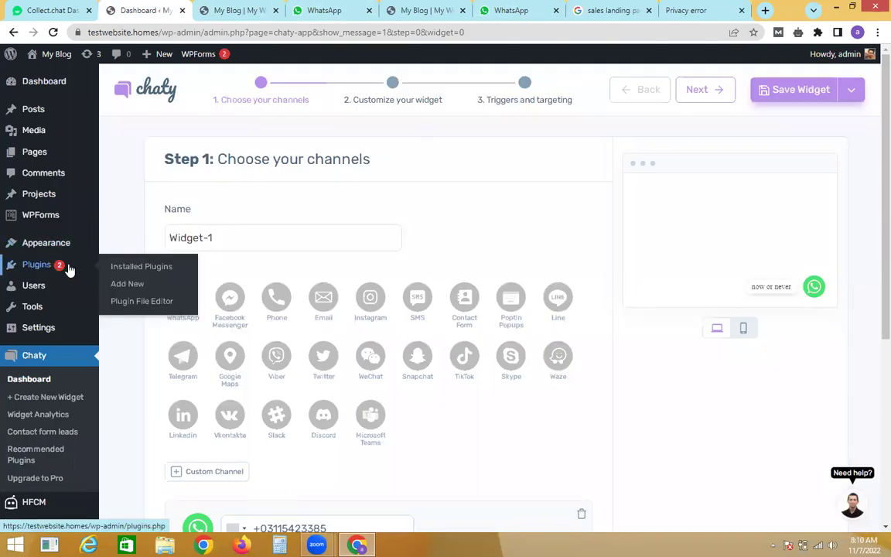
{"action": "left_click", "coordinate": [117, 267]}
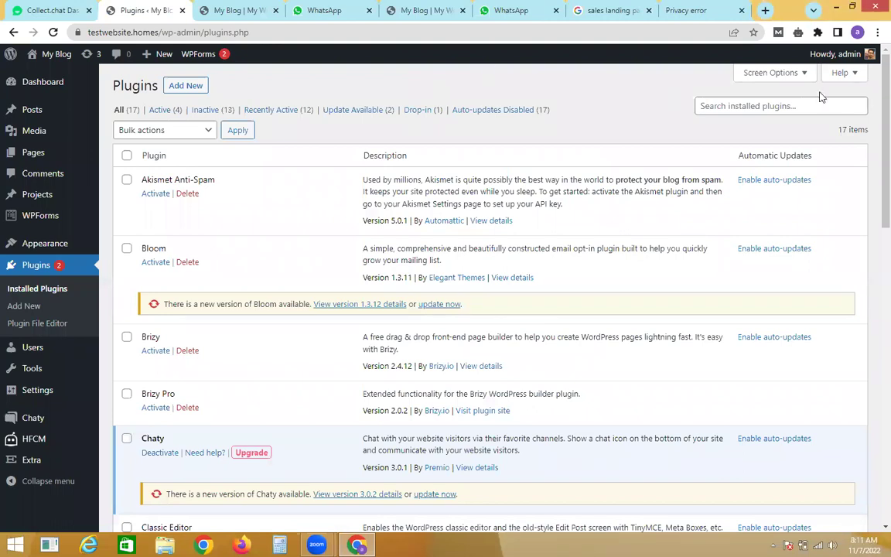
{"action": "scroll", "coordinate": [871, 94], "scroll_direction": "down", "scroll_amount": 6}
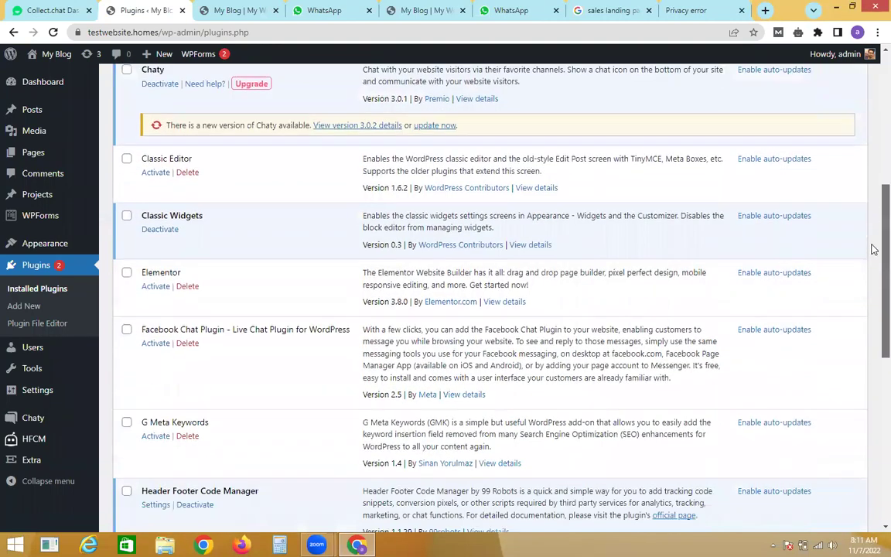
{"action": "scroll", "coordinate": [874, 249], "scroll_direction": "down", "scroll_amount": 2}
{"action": "triple_click", "coordinate": [177, 215]}
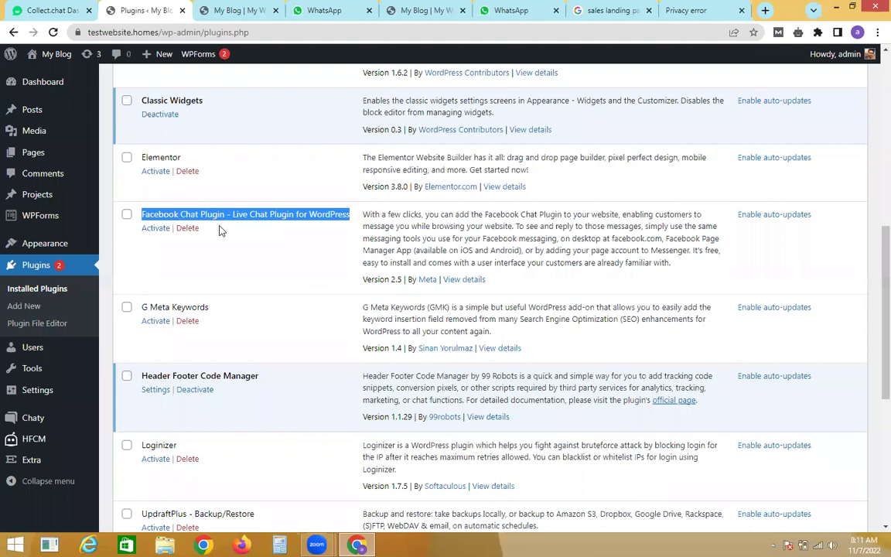
{"action": "left_click_drag", "start_coordinate": [874, 331], "coordinate": [853, 157]}
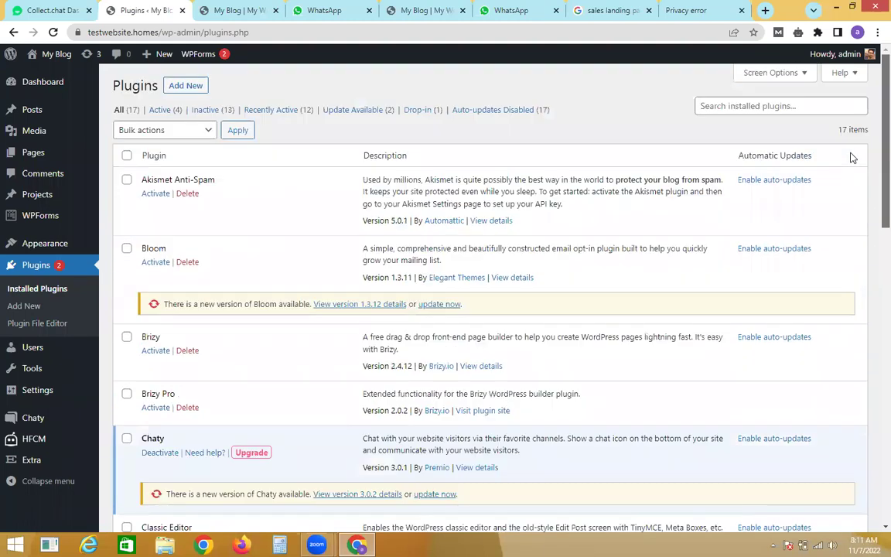
Step: Glance at the blog's front page, then go to Appearance > Themes
{"action": "left_click", "coordinate": [223, 9]}
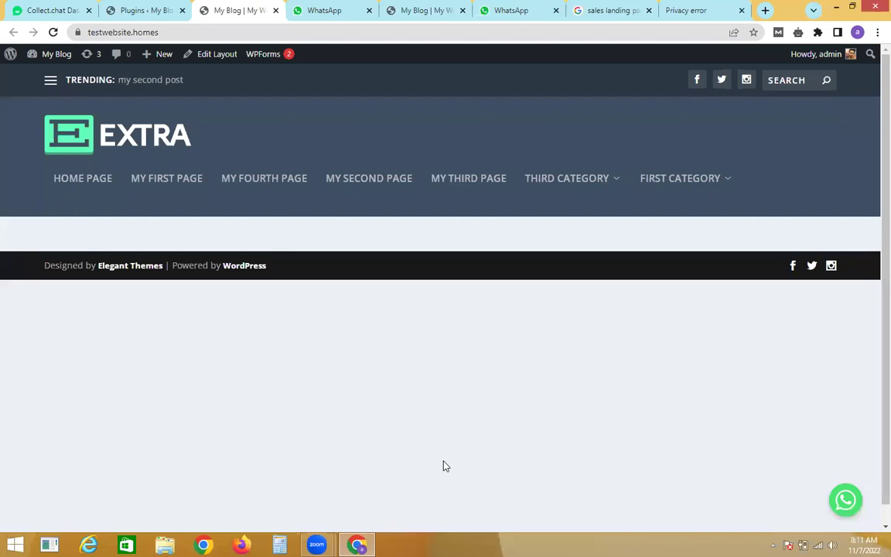
{"action": "left_click", "coordinate": [168, 7]}
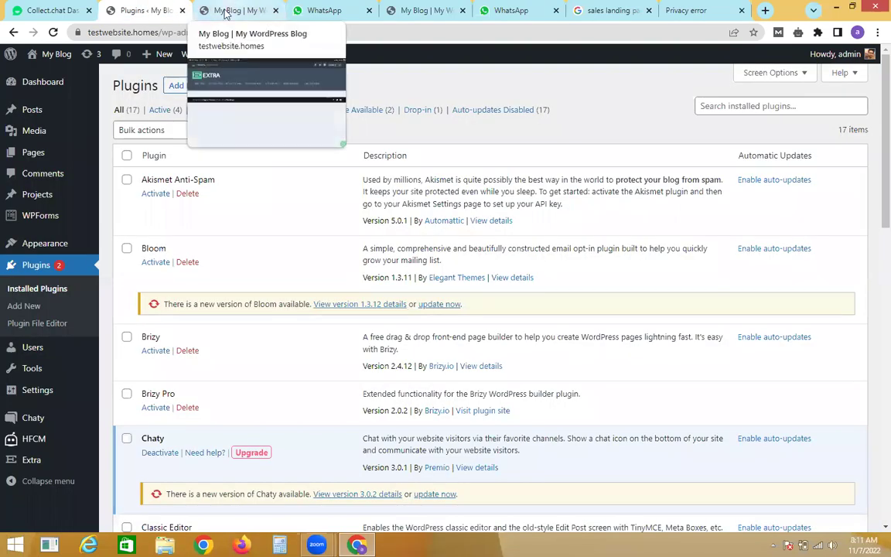
{"action": "mouse_move", "coordinate": [87, 238]}
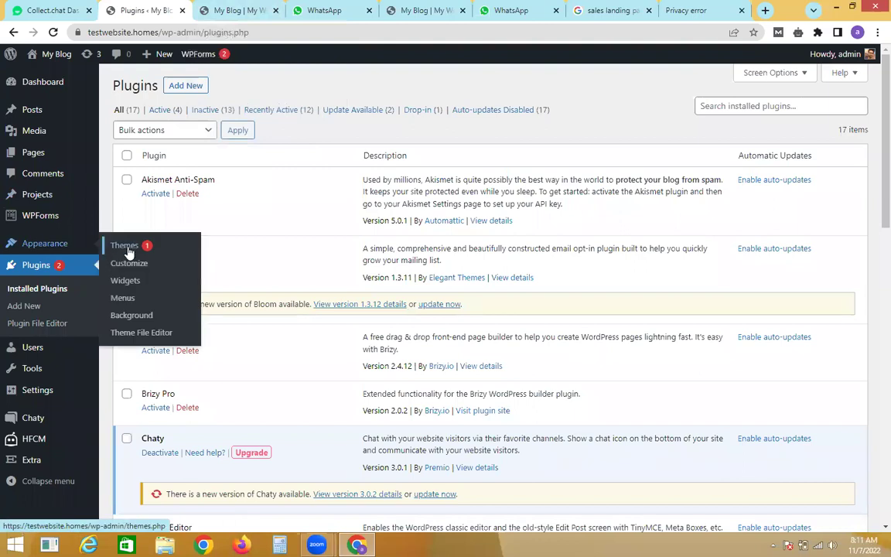
{"action": "left_click", "coordinate": [126, 246]}
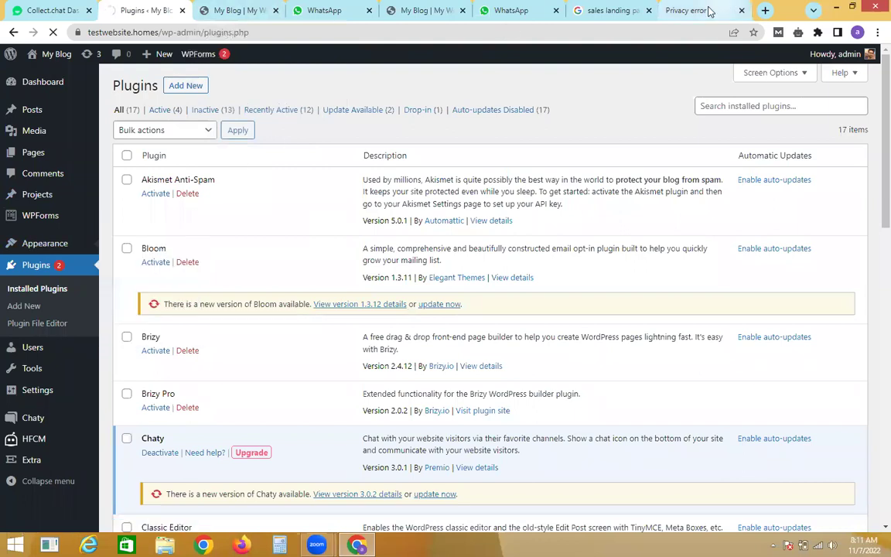
Step: Search for 'extra theme live preview' from the address bar of the Privacy error tab
{"action": "left_click", "coordinate": [686, 10]}
{"action": "left_click", "coordinate": [611, 27]}
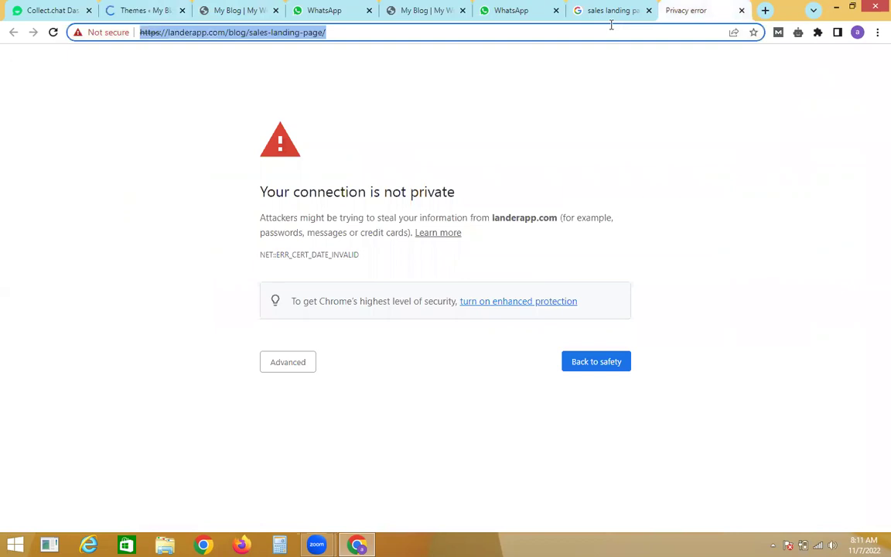
{"action": "type", "text": "ex"}
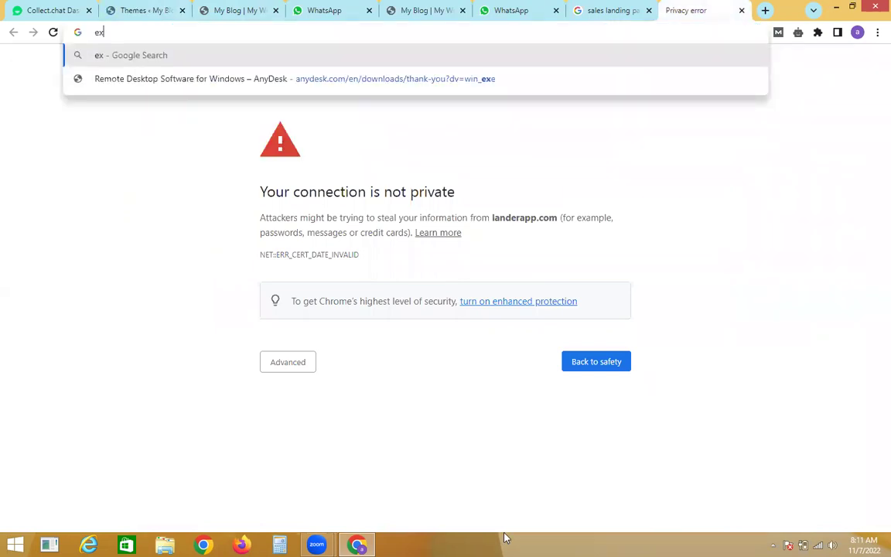
{"action": "left_click", "coordinate": [505, 538]}
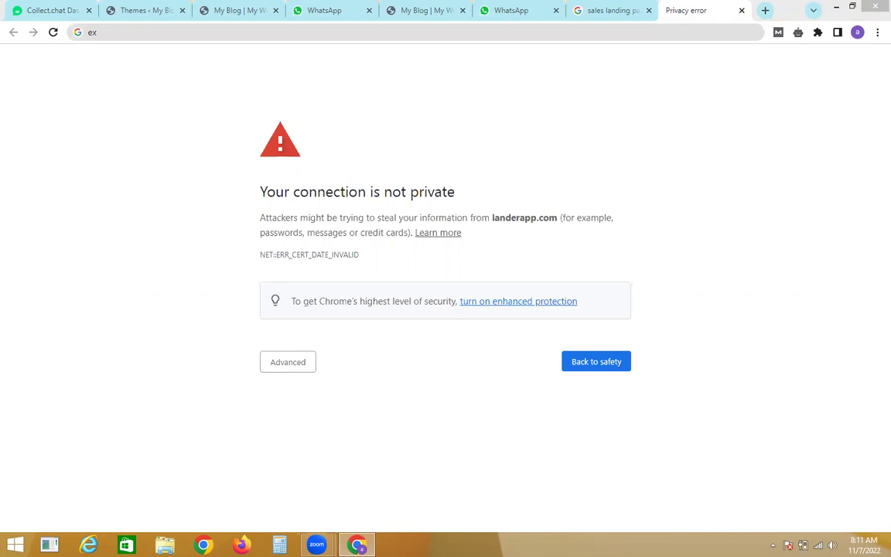
{"action": "left_click", "coordinate": [351, 29]}
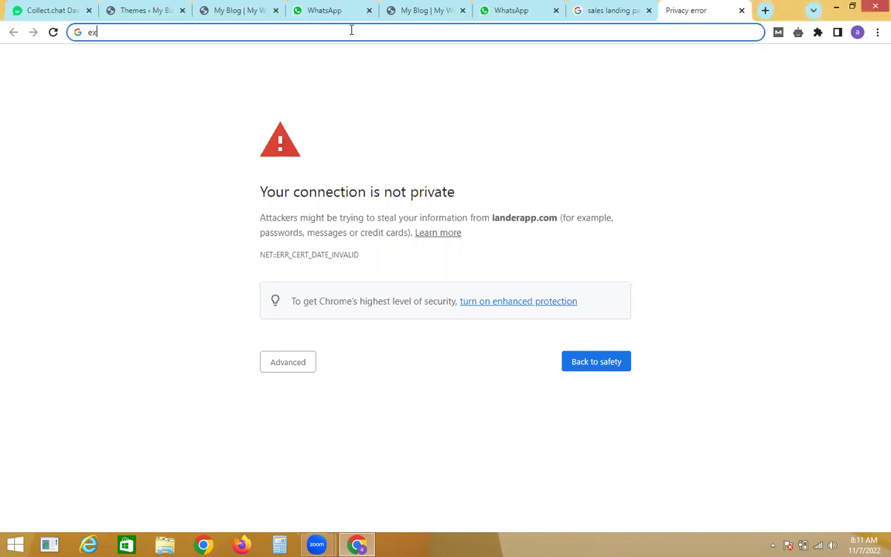
{"action": "type", "text": "tra"}
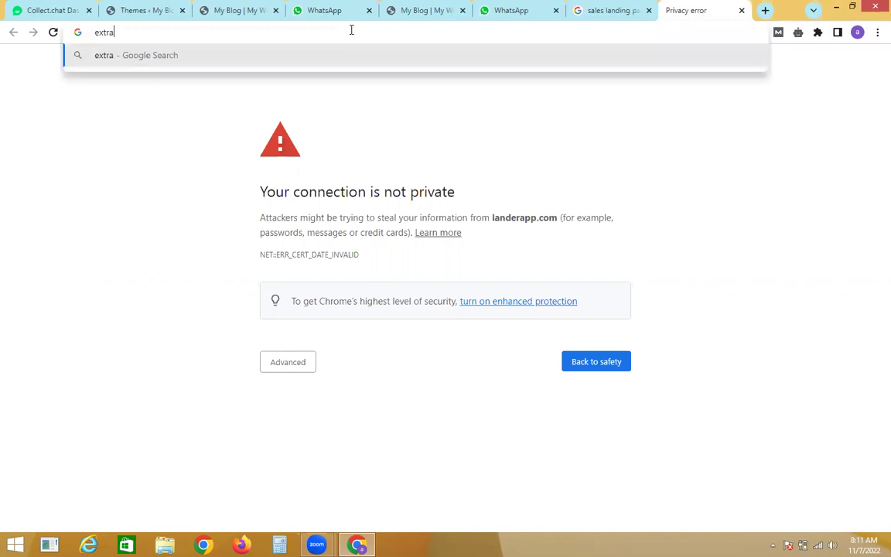
{"action": "type", "text": " theme "}
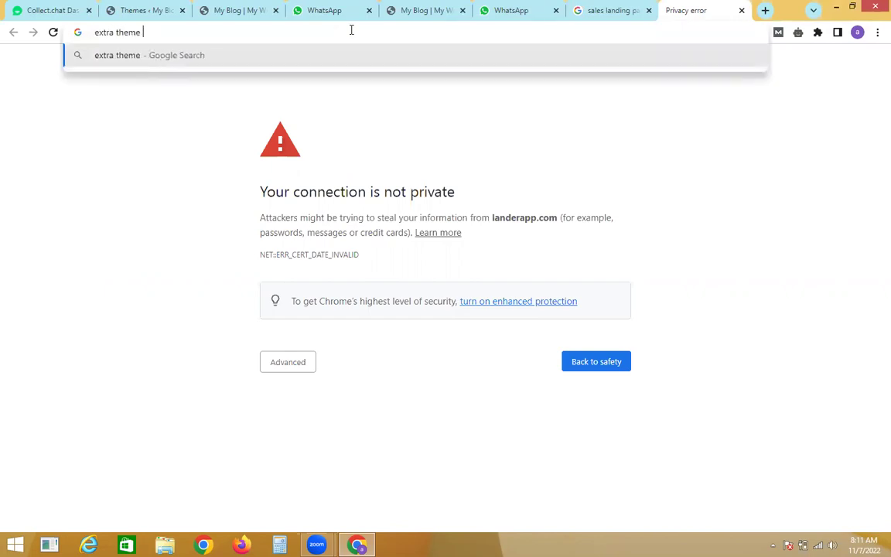
{"action": "type", "text": "live preview"}
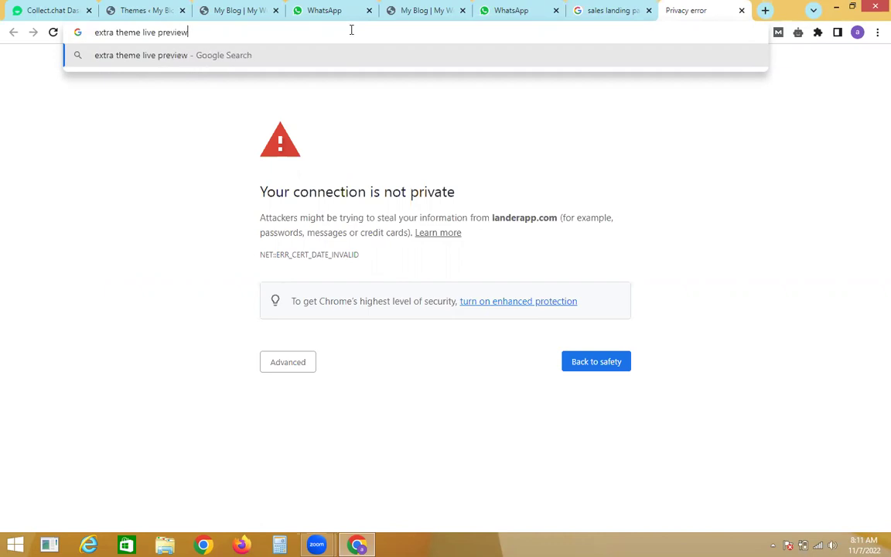
{"action": "key", "text": "Return"}
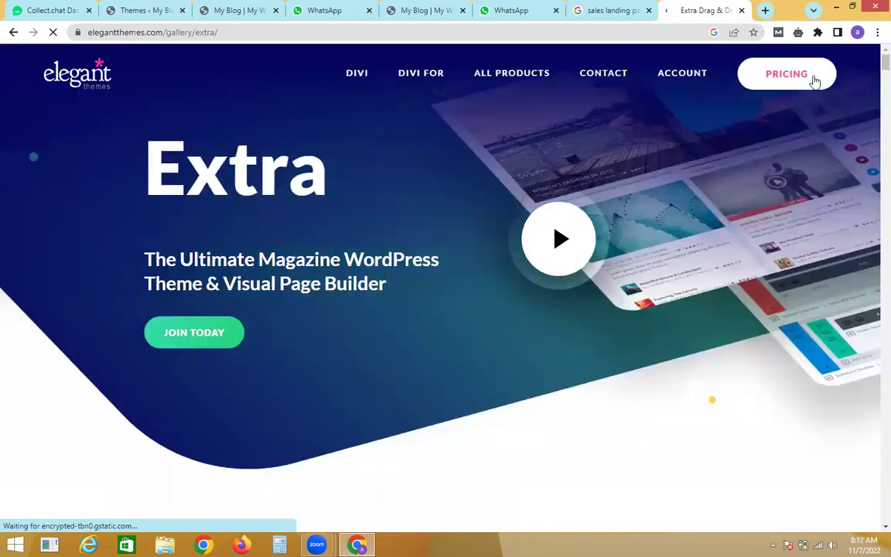
{"action": "scroll", "coordinate": [873, 65], "scroll_direction": "down", "scroll_amount": 2}
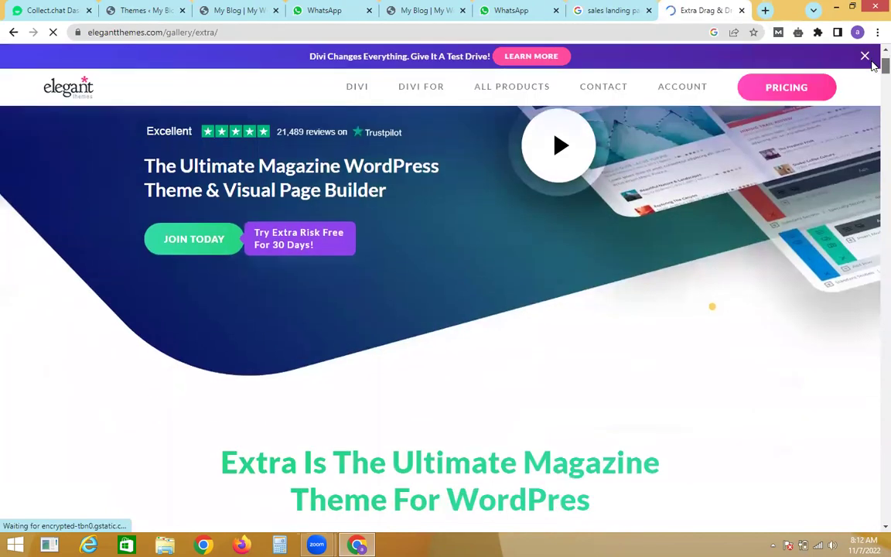
{"action": "scroll", "coordinate": [873, 65], "scroll_direction": "down", "scroll_amount": 5}
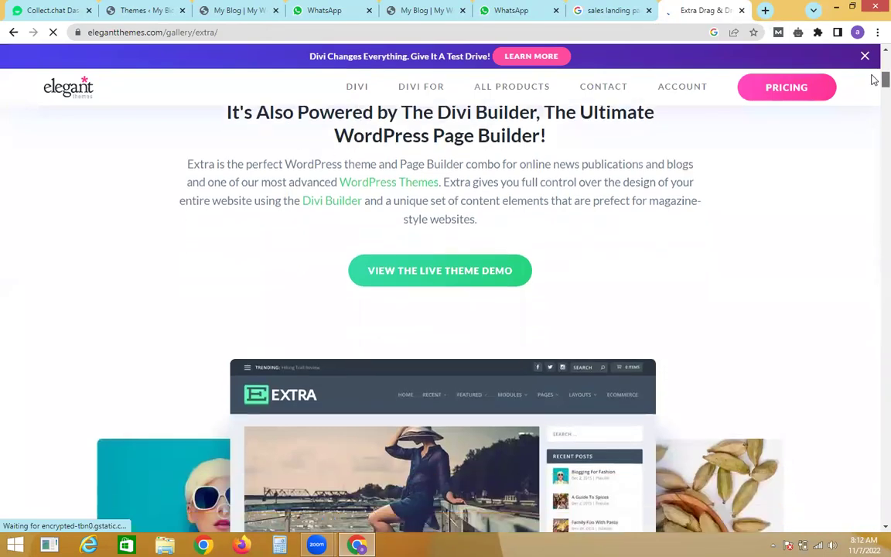
{"action": "scroll", "coordinate": [673, 242], "scroll_direction": "up", "scroll_amount": 3}
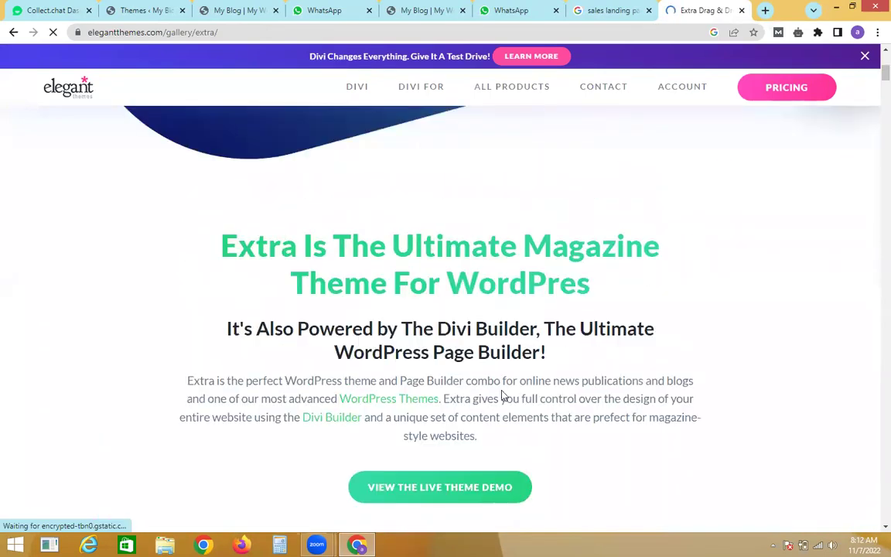
{"action": "left_click", "coordinate": [440, 486]}
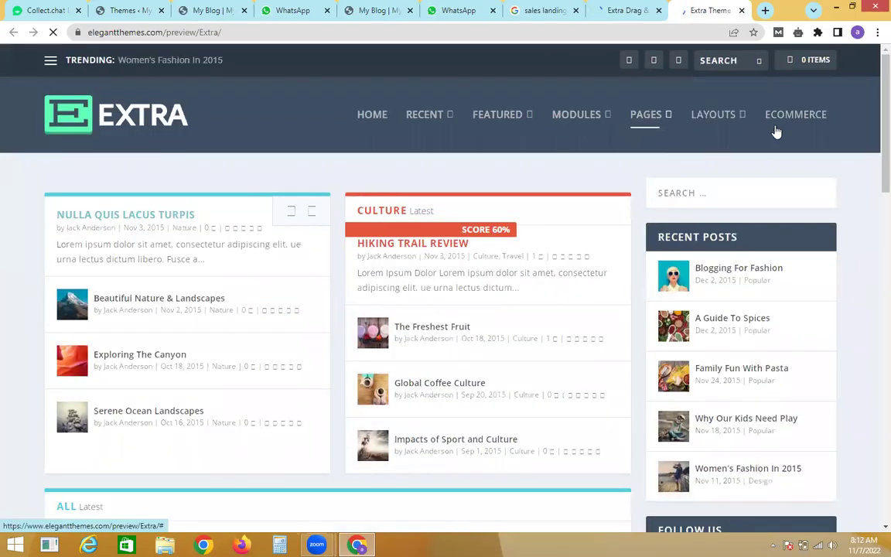
{"action": "scroll", "coordinate": [872, 108], "scroll_direction": "down", "scroll_amount": 3}
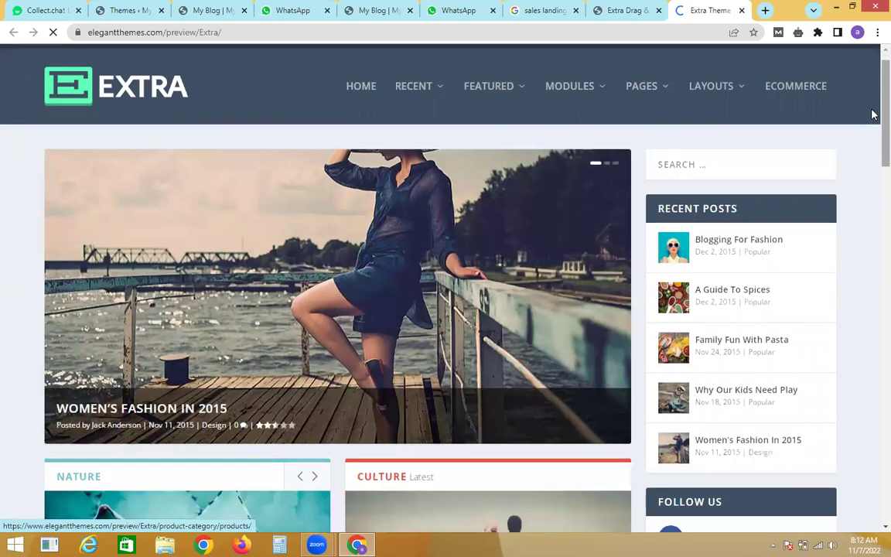
{"action": "scroll", "coordinate": [872, 142], "scroll_direction": "down", "scroll_amount": 5}
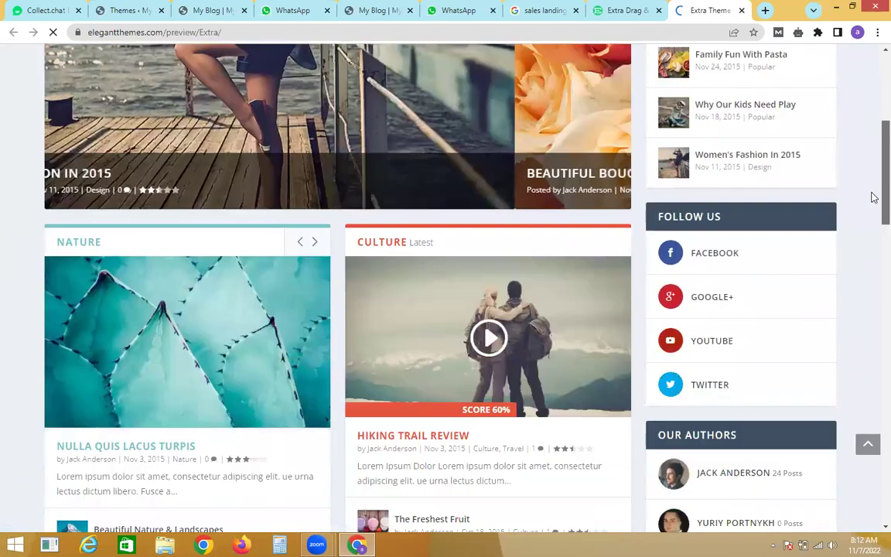
{"action": "scroll", "coordinate": [873, 254], "scroll_direction": "down", "scroll_amount": 4}
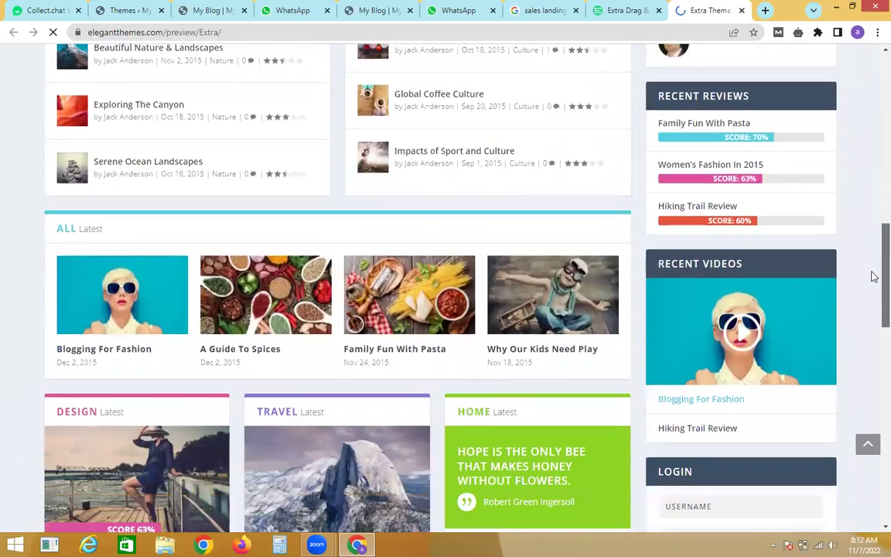
{"action": "scroll", "coordinate": [873, 309], "scroll_direction": "down", "scroll_amount": 4}
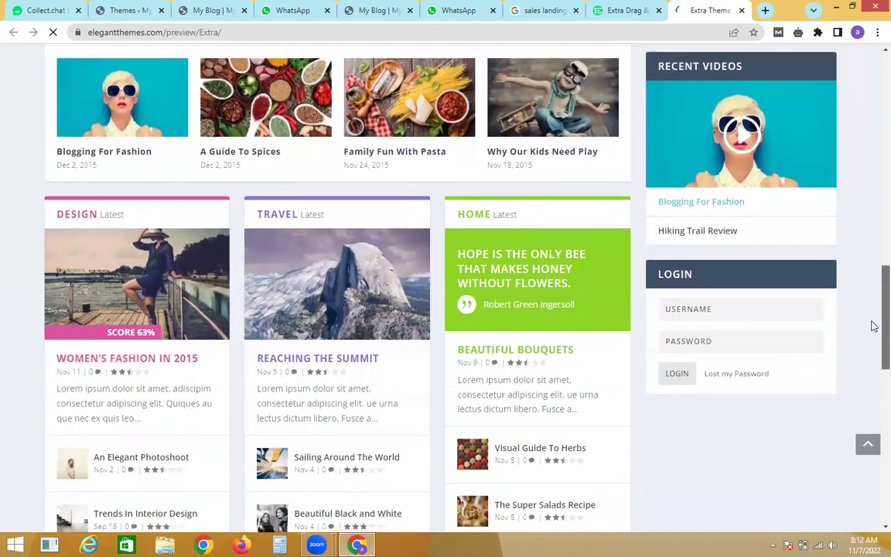
{"action": "scroll", "coordinate": [874, 367], "scroll_direction": "down", "scroll_amount": 4}
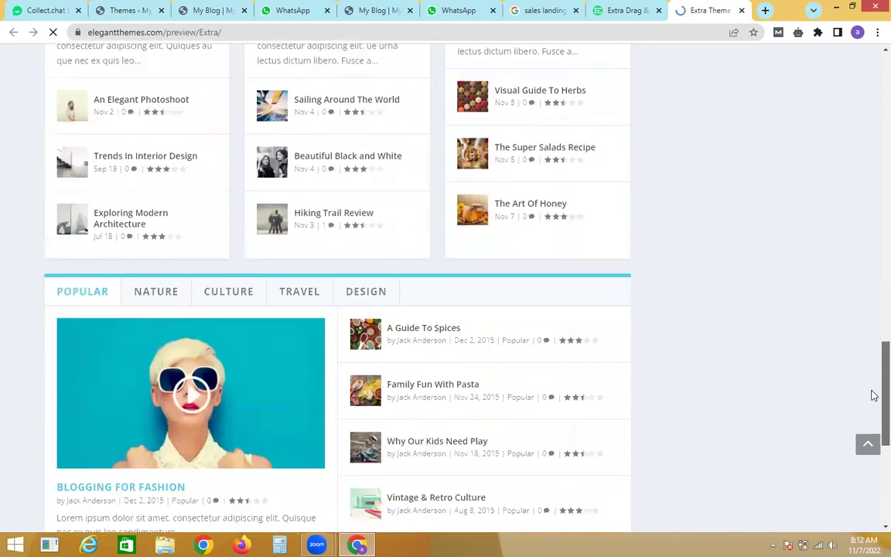
{"action": "scroll", "coordinate": [874, 409], "scroll_direction": "down", "scroll_amount": 1}
{"action": "scroll", "coordinate": [871, 407], "scroll_direction": "up", "scroll_amount": 5}
{"action": "scroll", "coordinate": [871, 354], "scroll_direction": "down", "scroll_amount": 5}
{"action": "scroll", "coordinate": [872, 438], "scroll_direction": "down", "scroll_amount": 2}
{"action": "scroll", "coordinate": [867, 442], "scroll_direction": "up", "scroll_amount": 11}
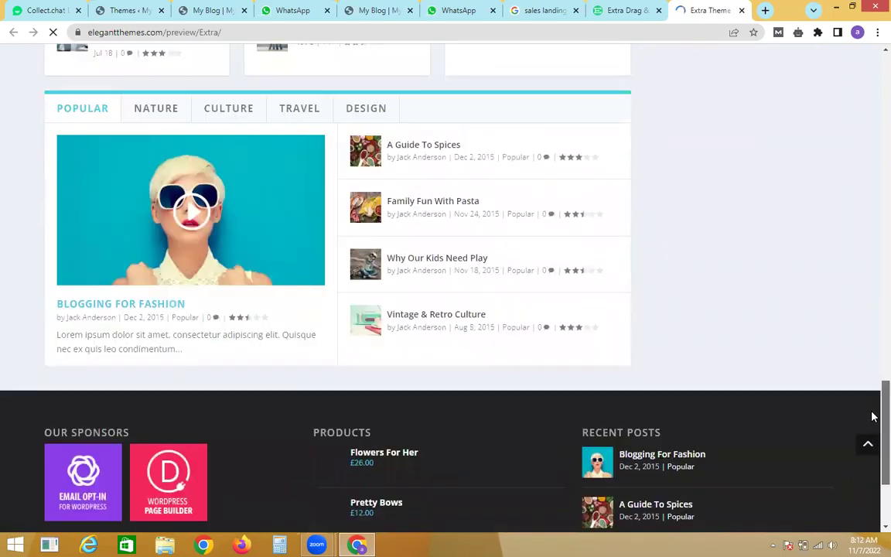
{"action": "scroll", "coordinate": [859, 201], "scroll_direction": "up", "scroll_amount": 2}
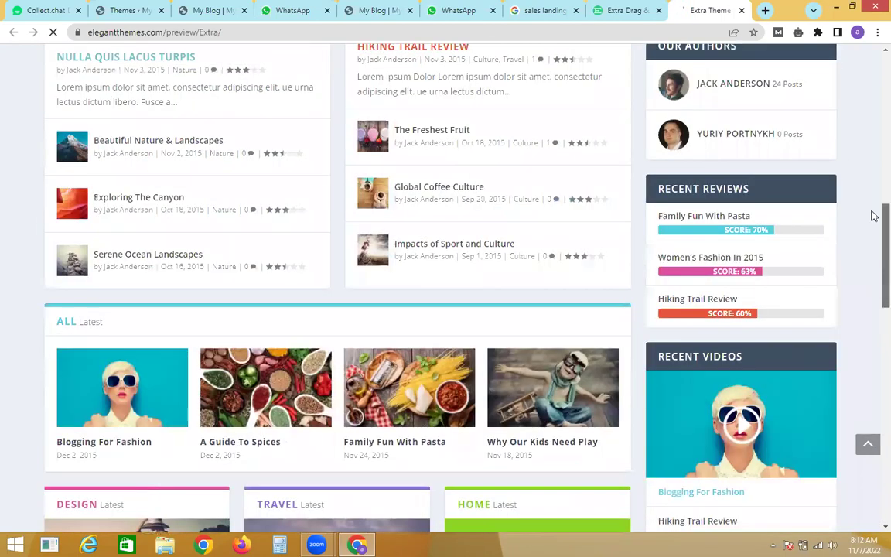
{"action": "scroll", "coordinate": [872, 155], "scroll_direction": "up", "scroll_amount": 1}
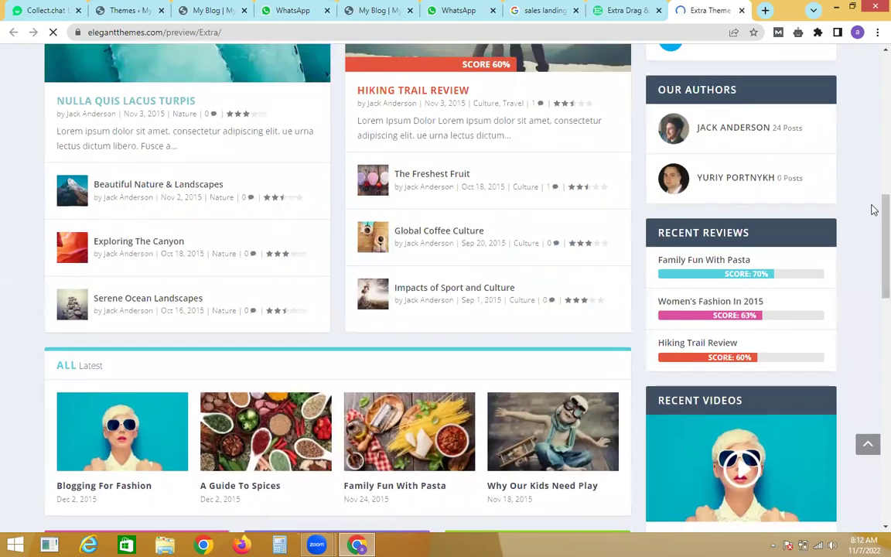
{"action": "scroll", "coordinate": [872, 155], "scroll_direction": "up", "scroll_amount": 5}
{"action": "scroll", "coordinate": [874, 95], "scroll_direction": "up", "scroll_amount": 3}
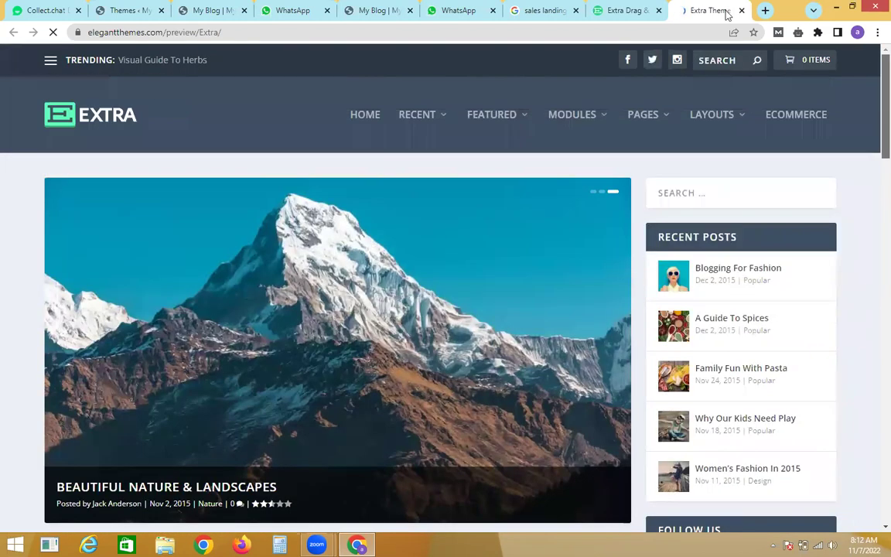
{"action": "scroll", "coordinate": [871, 174], "scroll_direction": "down", "scroll_amount": 10}
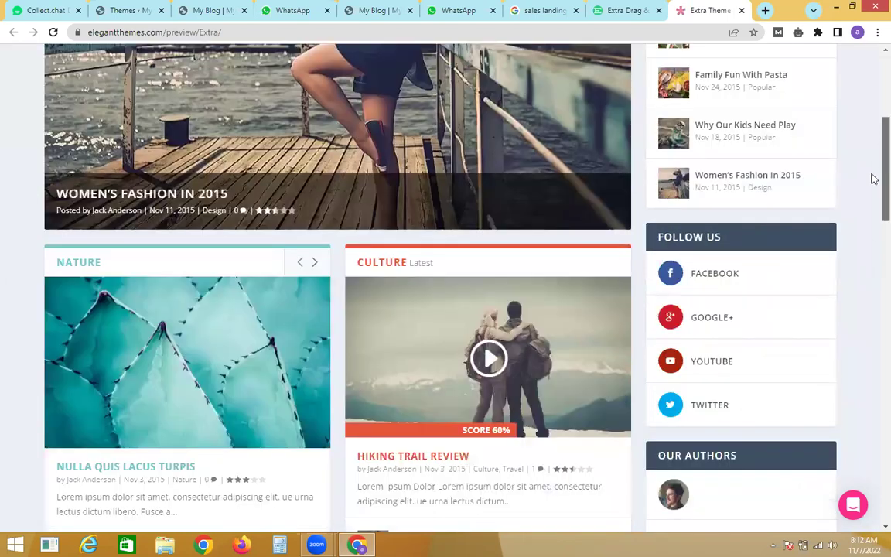
{"action": "scroll", "coordinate": [872, 274], "scroll_direction": "down", "scroll_amount": 8}
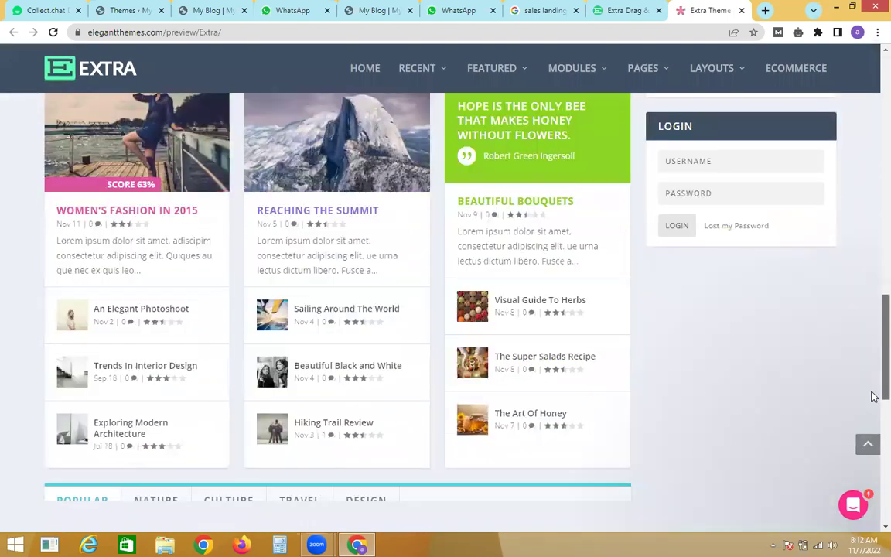
{"action": "scroll", "coordinate": [873, 414], "scroll_direction": "up", "scroll_amount": 20}
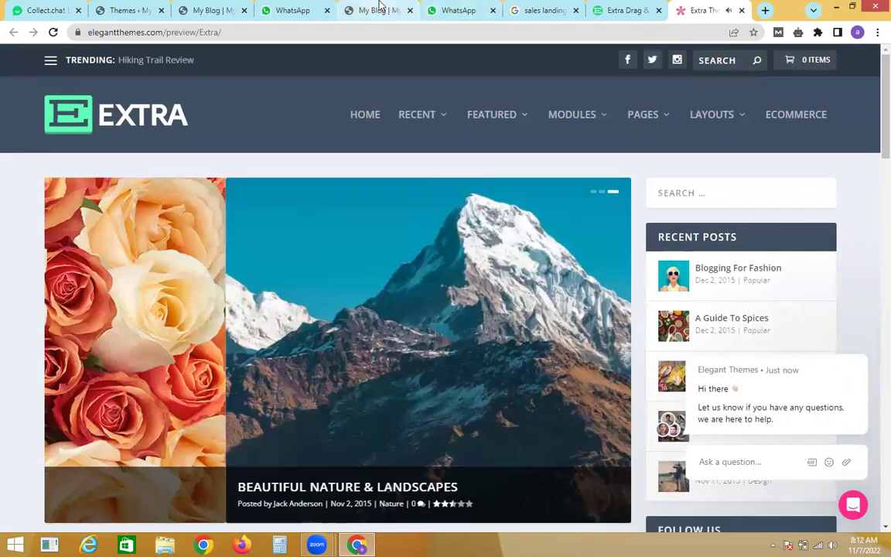
Step: Check the Extra demo homepage, then return to the Homepage layout and bring up its column chooser
{"action": "left_click", "coordinate": [379, 9]}
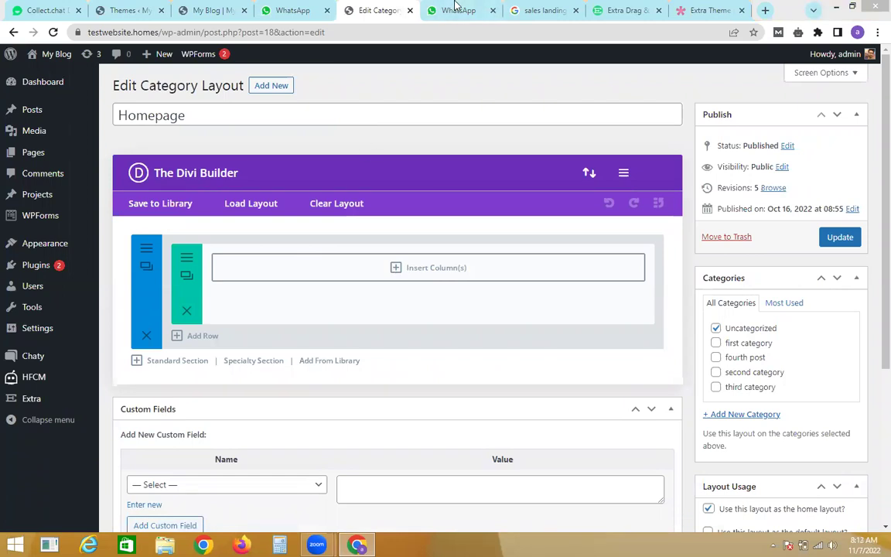
{"action": "left_click", "coordinate": [706, 10]}
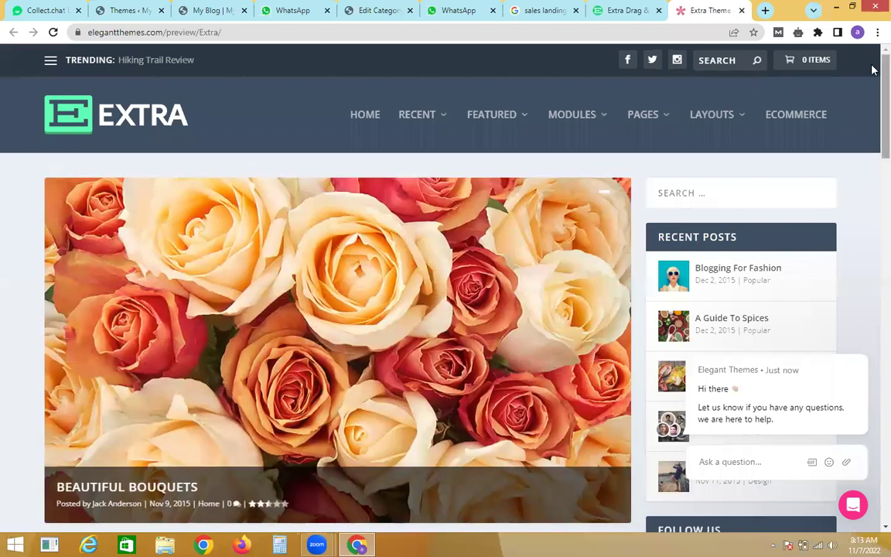
{"action": "scroll", "coordinate": [871, 100], "scroll_direction": "down", "scroll_amount": 2}
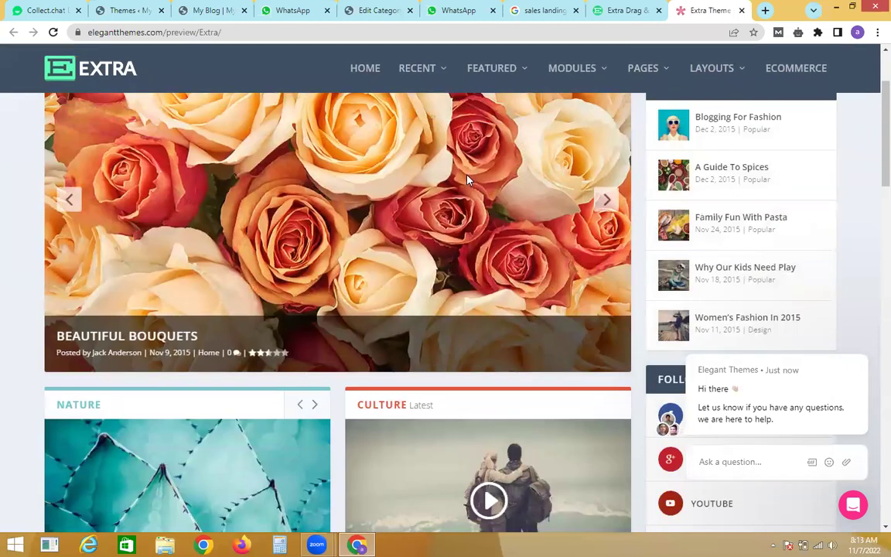
{"action": "left_click", "coordinate": [371, 7]}
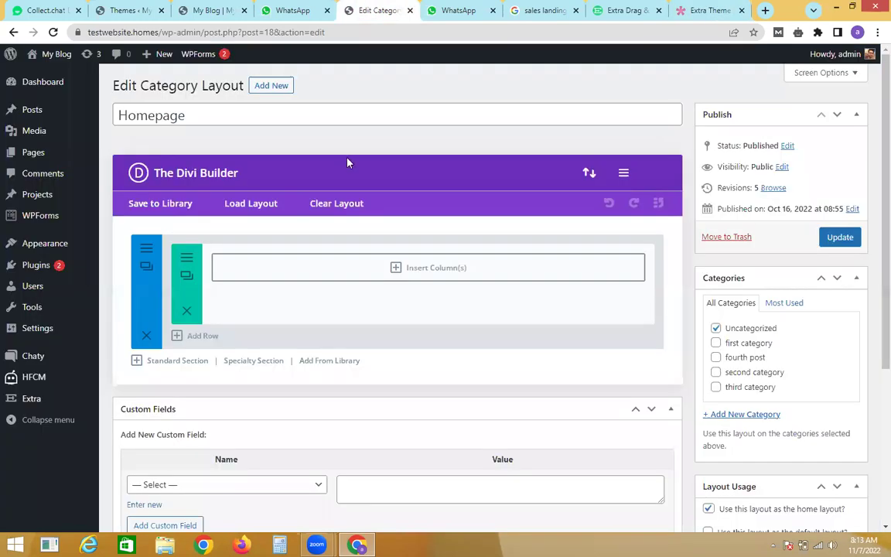
{"action": "left_click", "coordinate": [409, 270]}
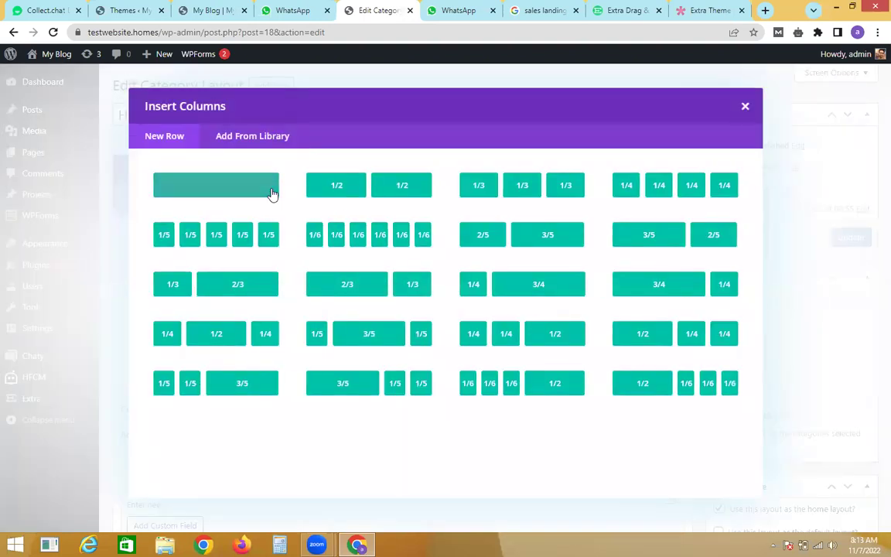
Step: Insert a single full-width column holding a Featured Posts Slider (All categories) and save the layout
{"action": "left_click", "coordinate": [272, 193]}
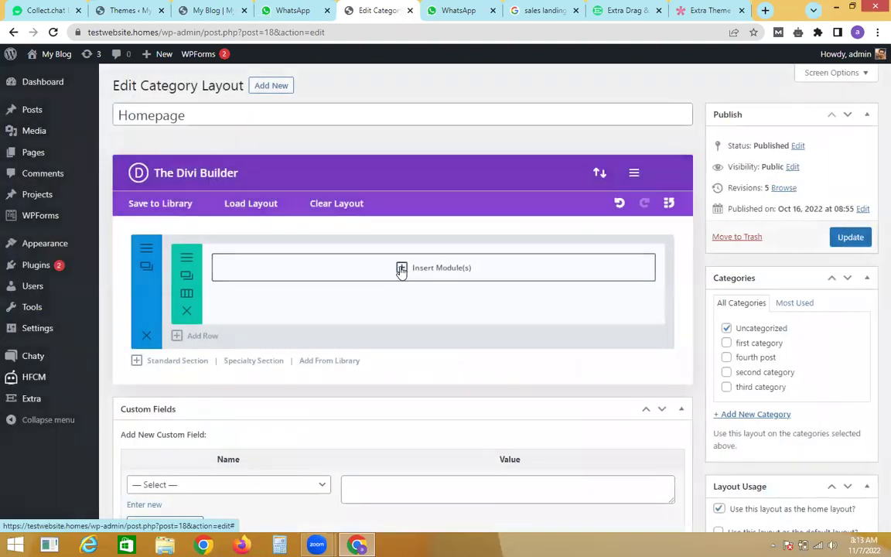
{"action": "left_click", "coordinate": [401, 268]}
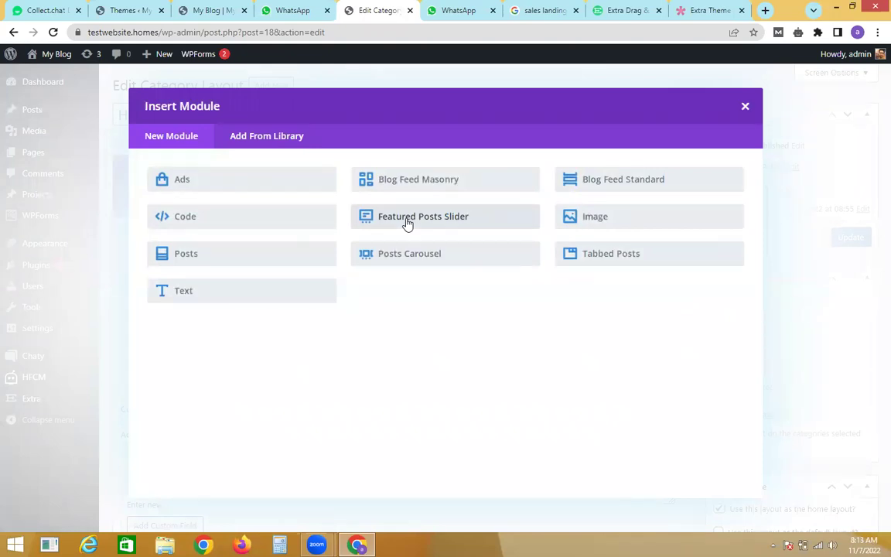
{"action": "left_click", "coordinate": [407, 224]}
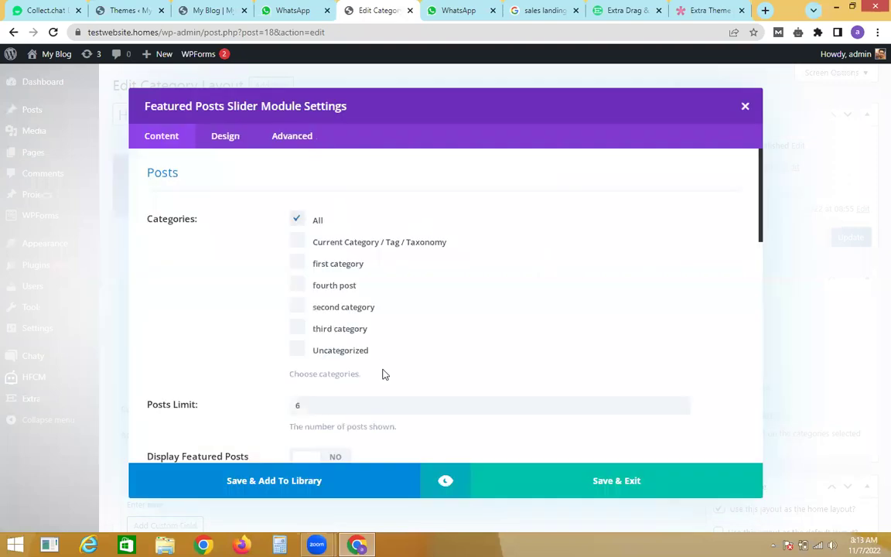
{"action": "left_click", "coordinate": [514, 464]}
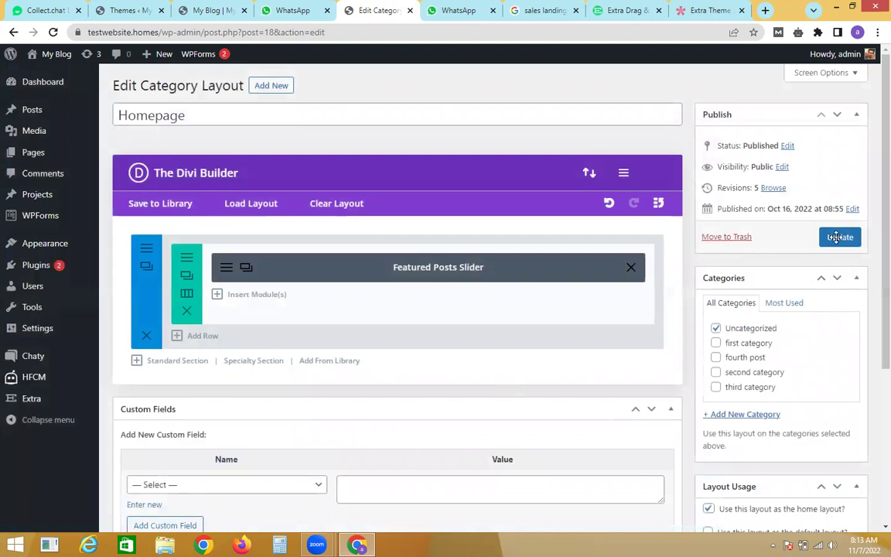
{"action": "left_click", "coordinate": [829, 236]}
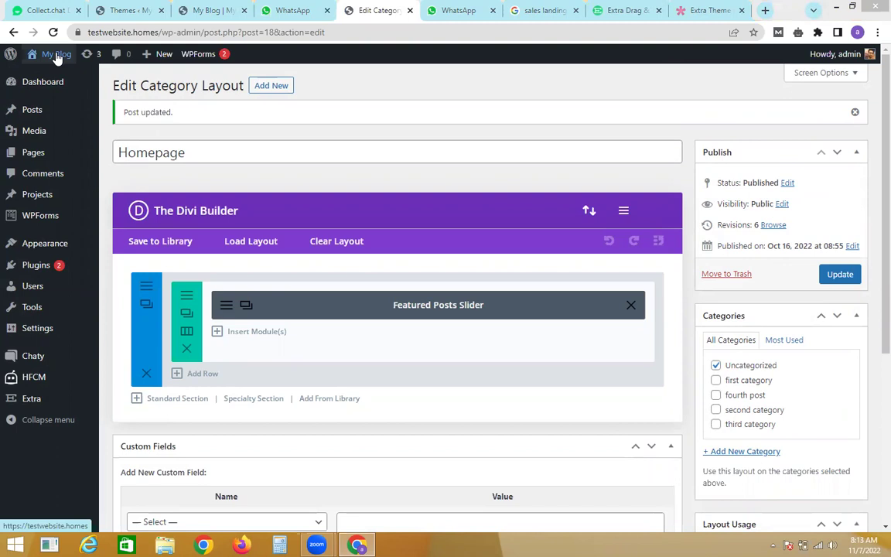
Step: Open the live site in a new tab via Visit Site and switch to it
{"action": "right_click", "coordinate": [56, 58]}
{"action": "left_click", "coordinate": [300, 71]}
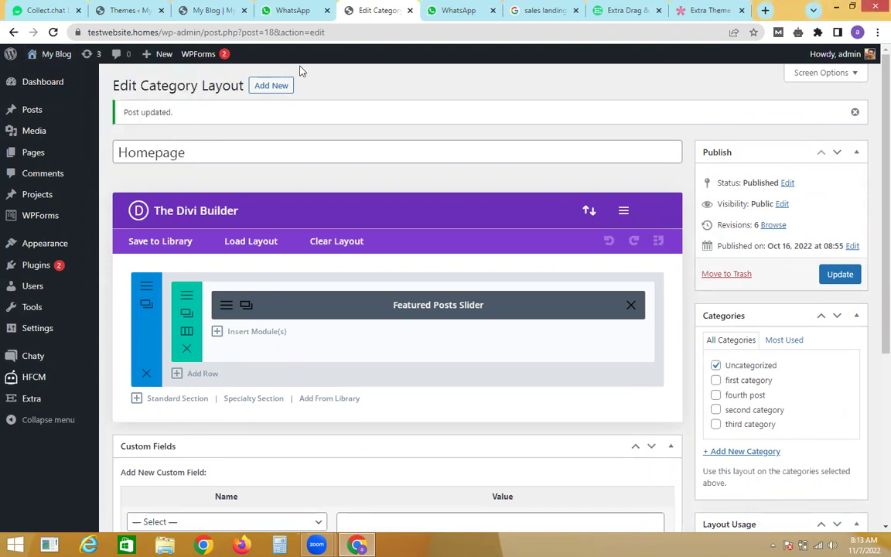
{"action": "mouse_move", "coordinate": [57, 54]}
{"action": "right_click", "coordinate": [43, 76]}
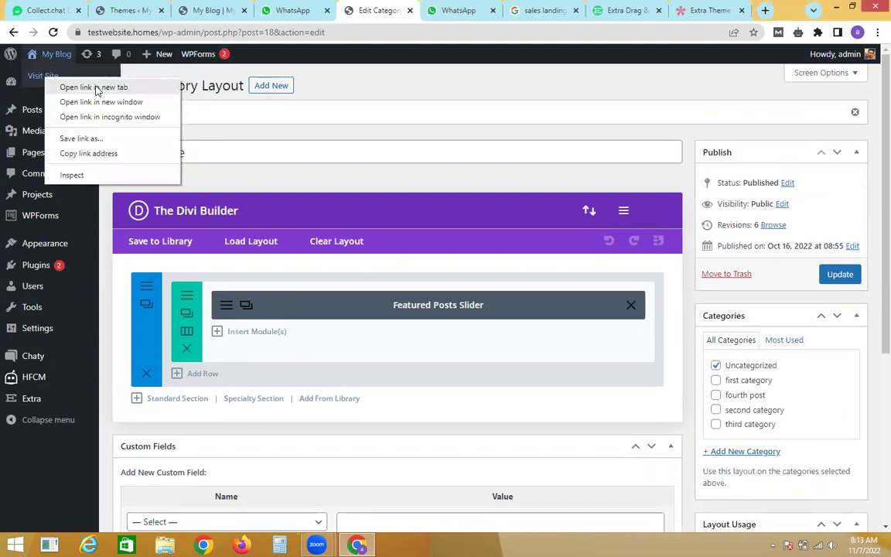
{"action": "left_click", "coordinate": [94, 87]}
{"action": "left_click", "coordinate": [398, 10]}
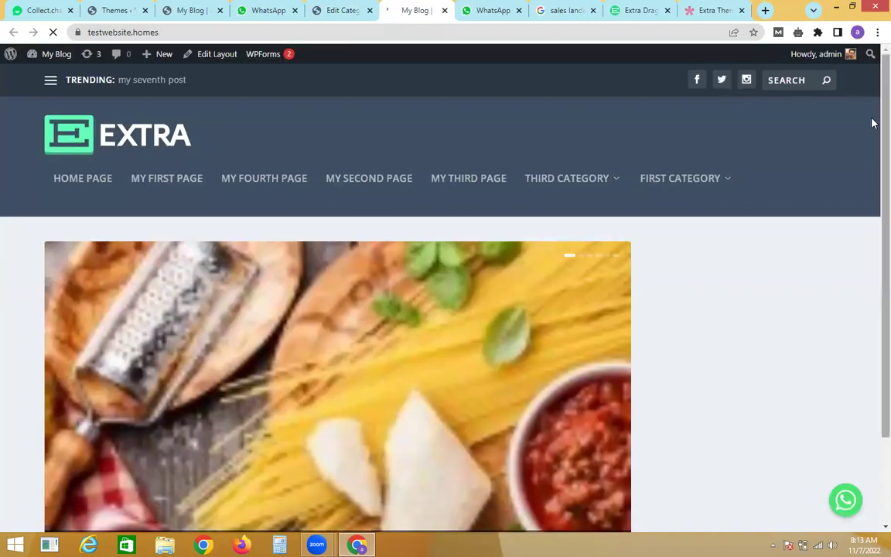
Step: Compare the live homepage with the Extra demo and step its slider back to My First Post
{"action": "mouse_move", "coordinate": [890, 1]}
{"action": "scroll", "coordinate": [820, 228], "scroll_direction": "down", "scroll_amount": 2}
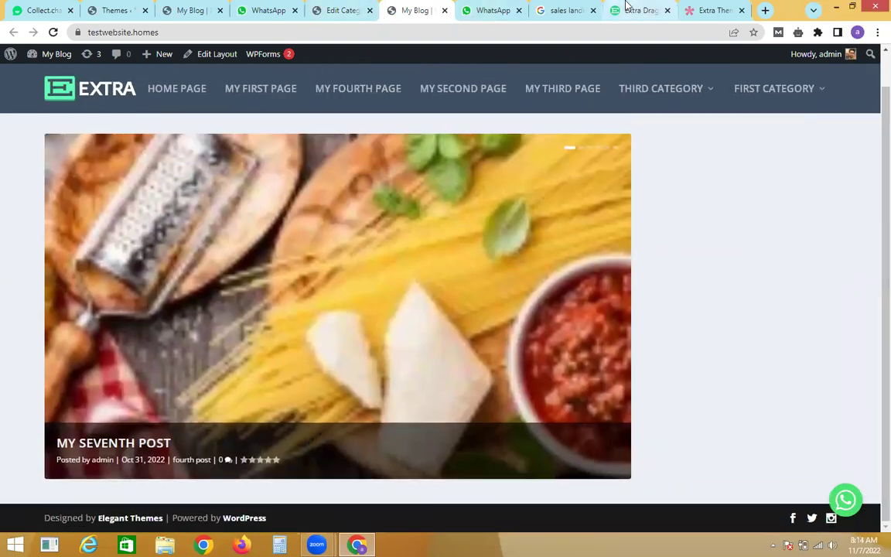
{"action": "left_click", "coordinate": [626, 9]}
{"action": "left_click", "coordinate": [708, 9]}
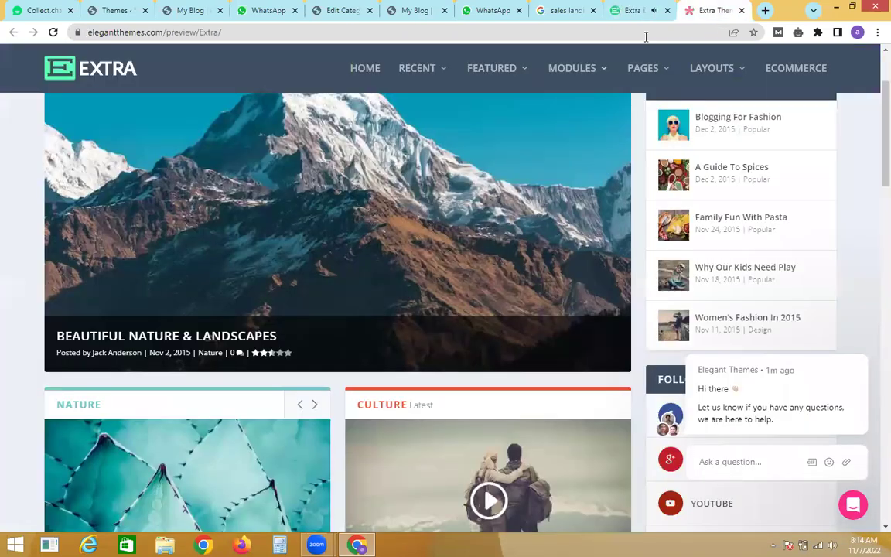
{"action": "scroll", "coordinate": [871, 166], "scroll_direction": "up", "scroll_amount": 2}
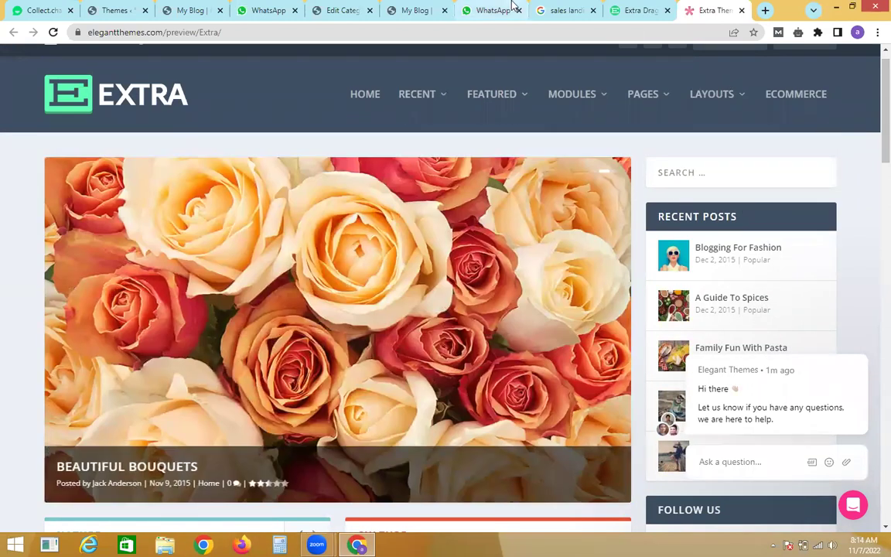
{"action": "left_click", "coordinate": [410, 10]}
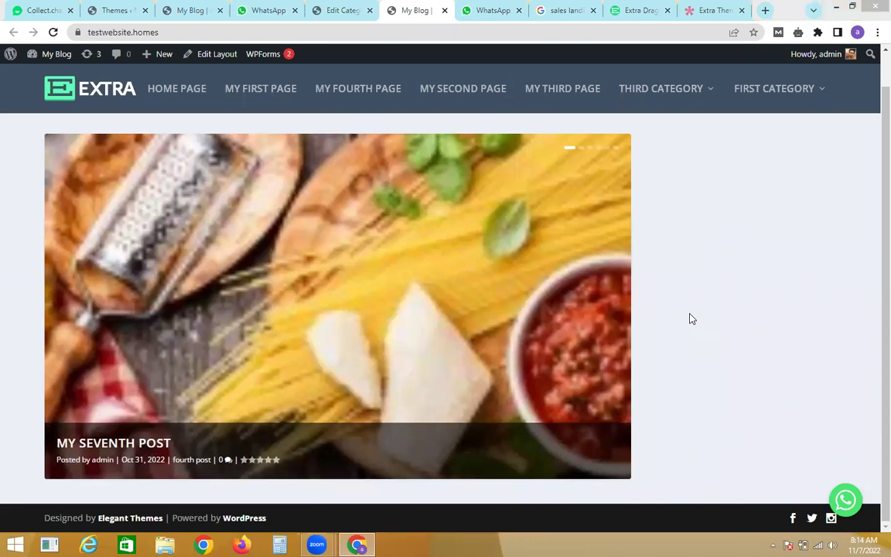
{"action": "left_click", "coordinate": [69, 308]}
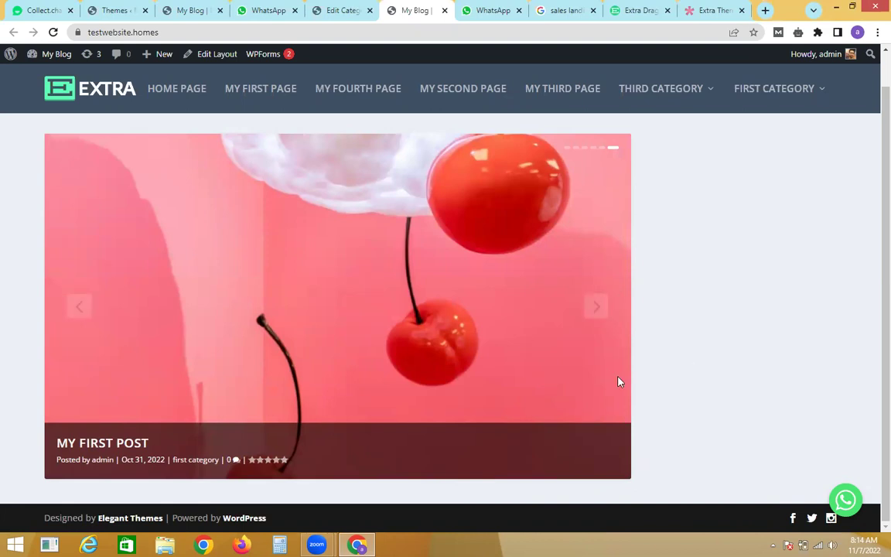
{"action": "left_click", "coordinate": [315, 8]}
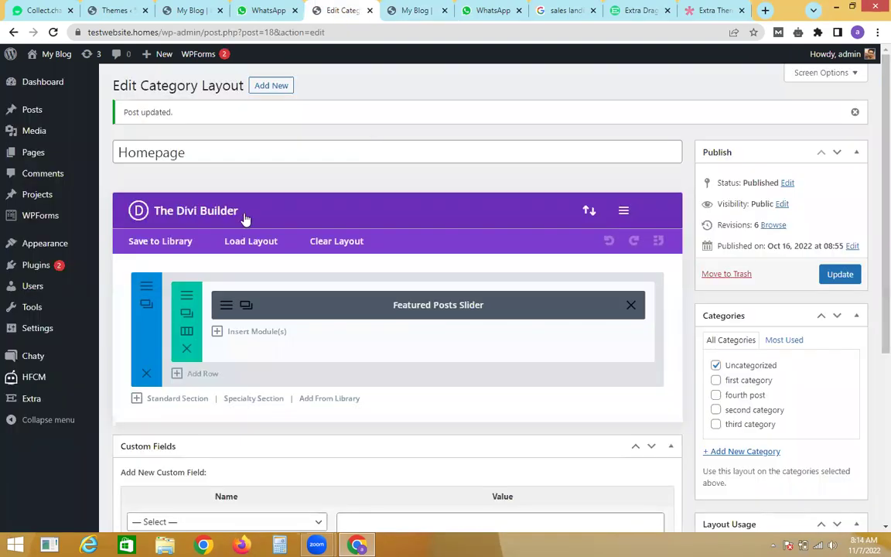
Step: Turn on Featured Posts Slider autoplay with speed 2 and update the Homepage layout
{"action": "left_click", "coordinate": [229, 312]}
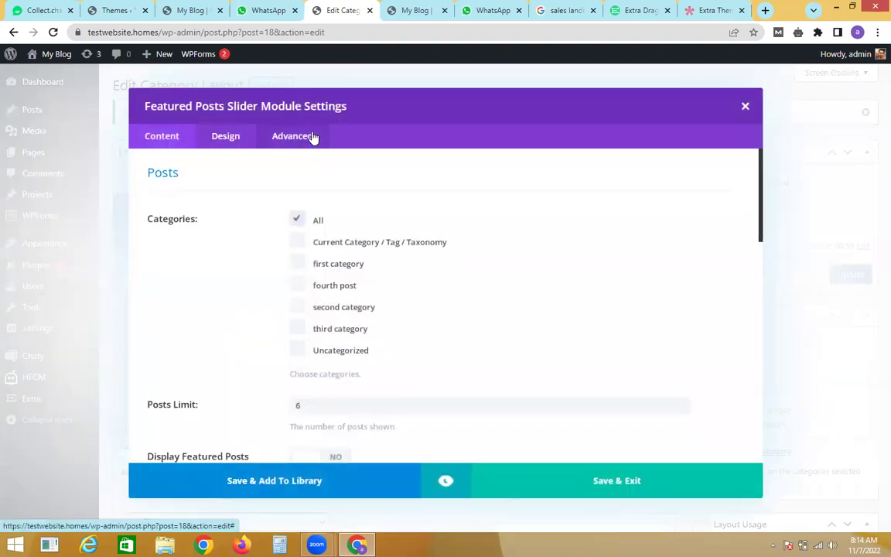
{"action": "left_click", "coordinate": [311, 137]}
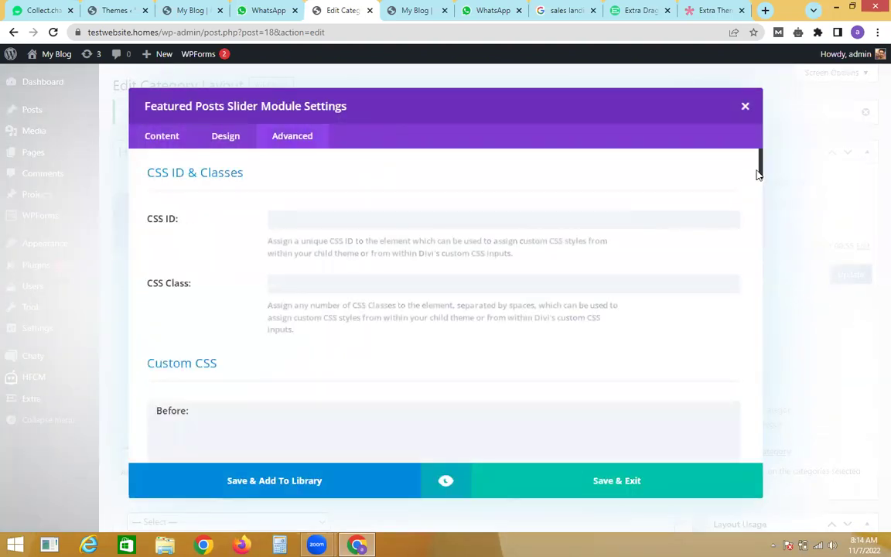
{"action": "left_click_drag", "start_coordinate": [760, 175], "coordinate": [820, 397]}
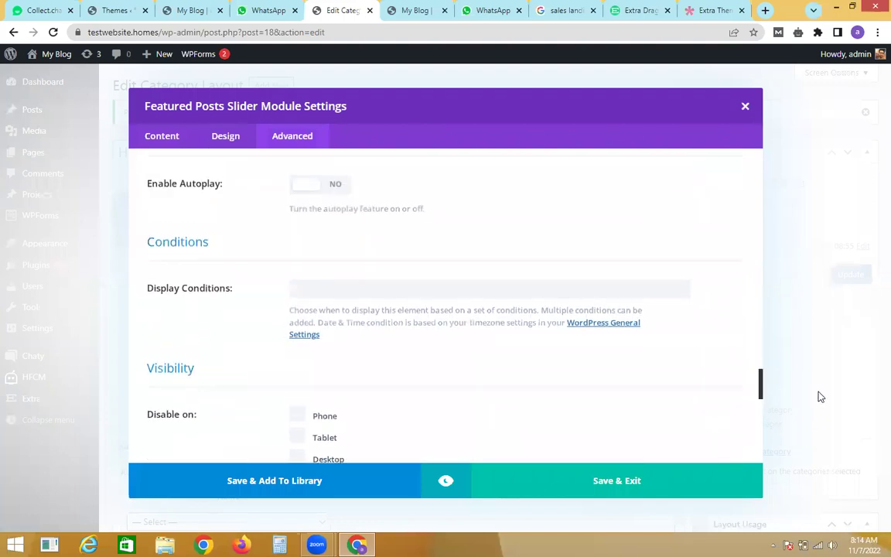
{"action": "left_click", "coordinate": [314, 187]}
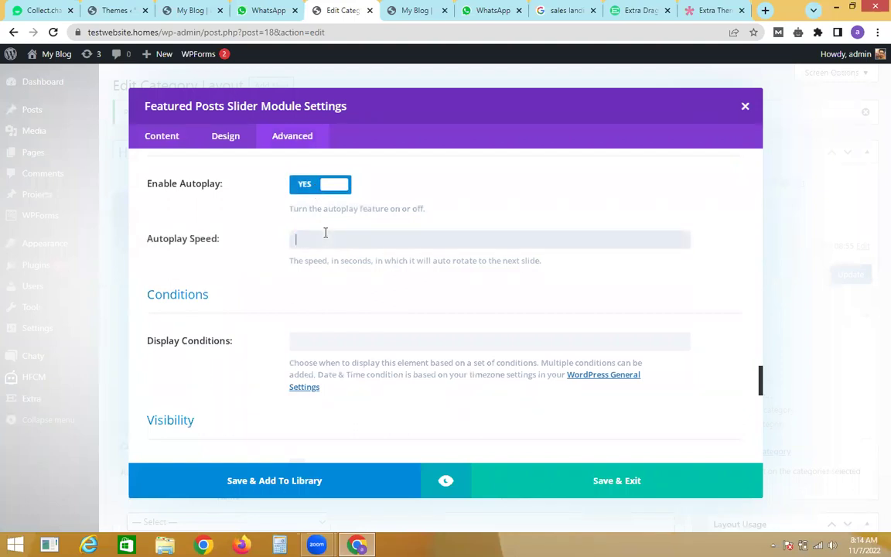
{"action": "type", "text": "2"}
{"action": "left_click", "coordinate": [485, 462]}
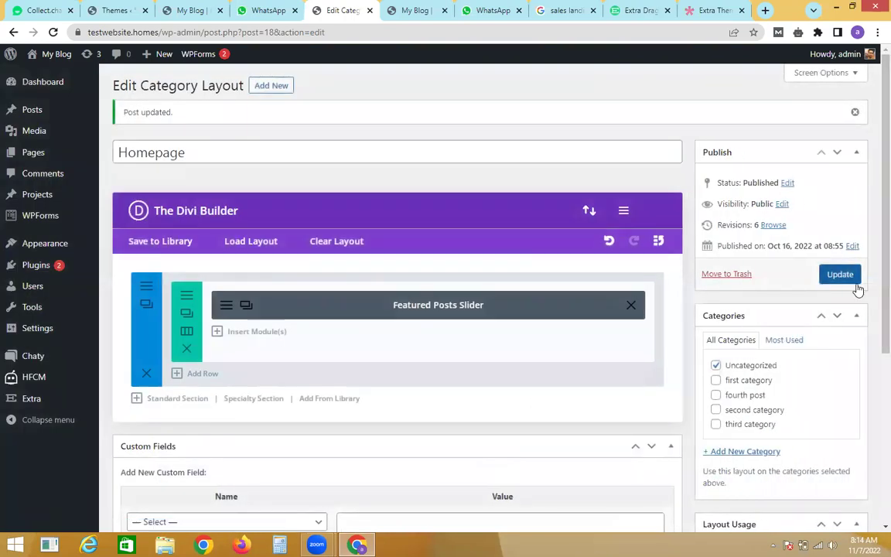
{"action": "left_click", "coordinate": [854, 282]}
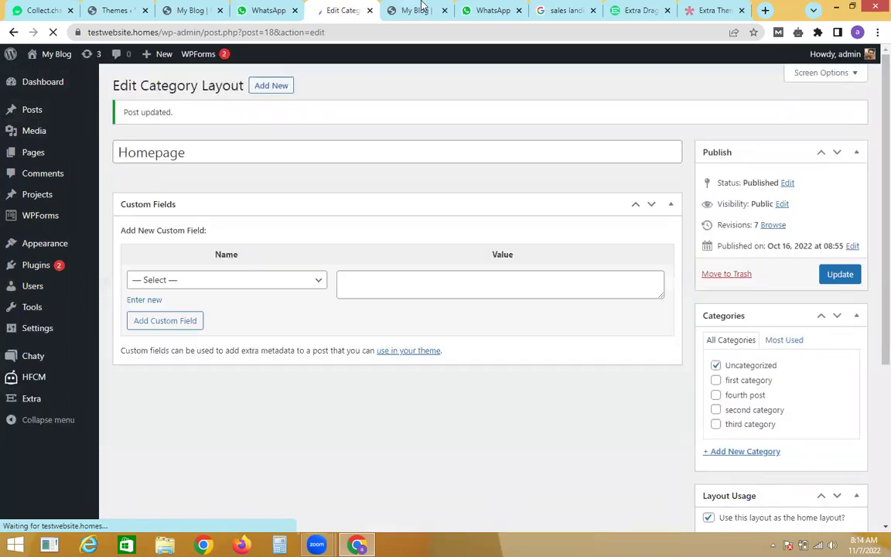
{"action": "left_click", "coordinate": [418, 10]}
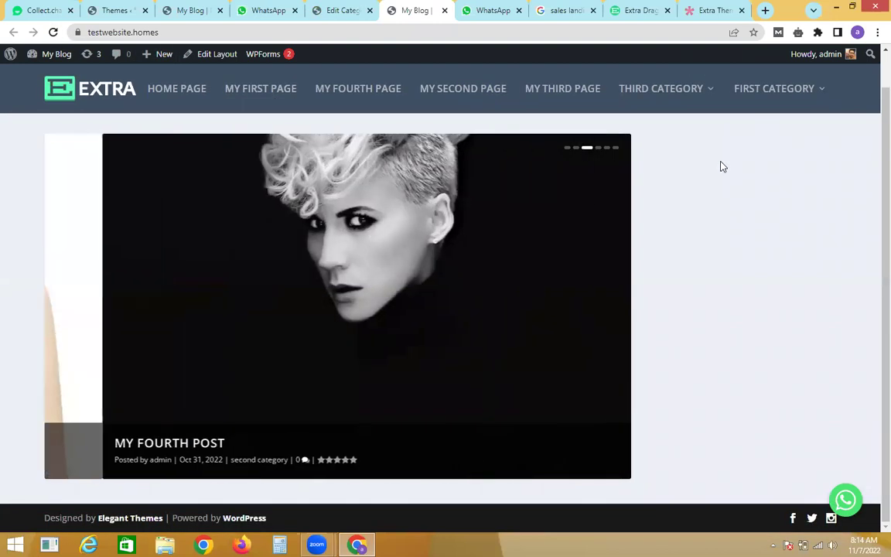
{"action": "left_click", "coordinate": [357, 8]}
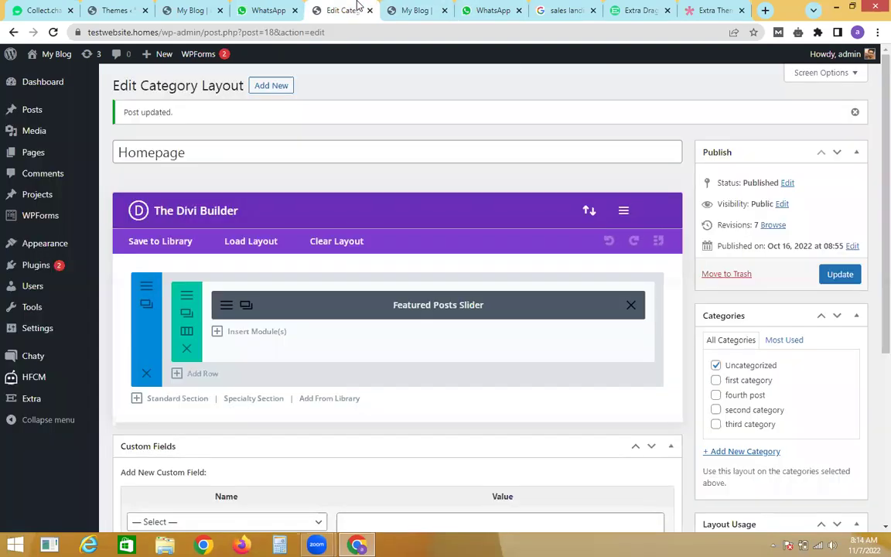
{"action": "left_click", "coordinate": [715, 9]}
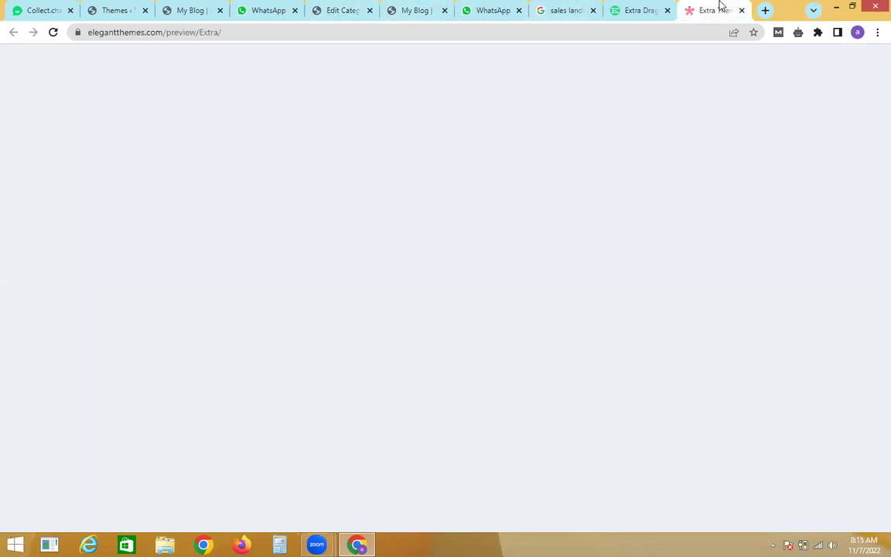
{"action": "scroll", "coordinate": [871, 143], "scroll_direction": "down", "scroll_amount": 4}
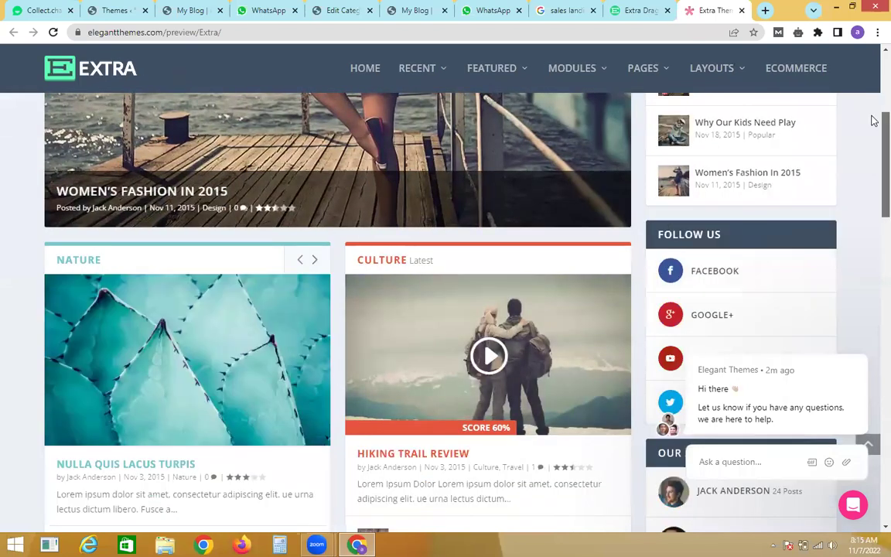
{"action": "scroll", "coordinate": [873, 132], "scroll_direction": "down", "scroll_amount": 2}
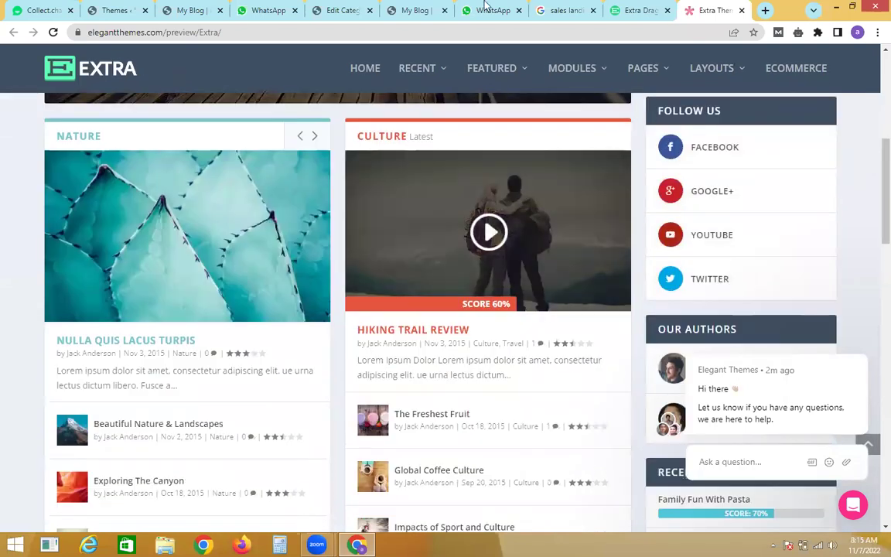
{"action": "left_click", "coordinate": [377, 8]}
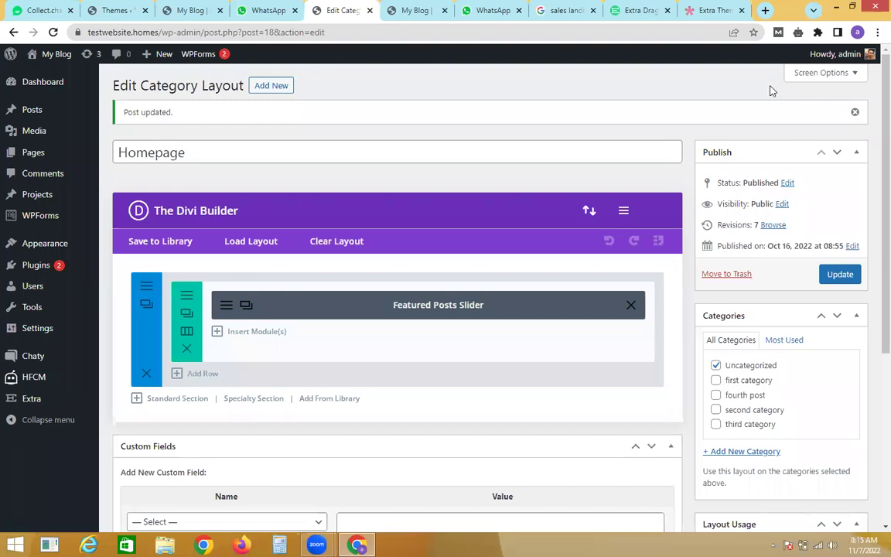
{"action": "scroll", "coordinate": [869, 109], "scroll_direction": "down", "scroll_amount": 1}
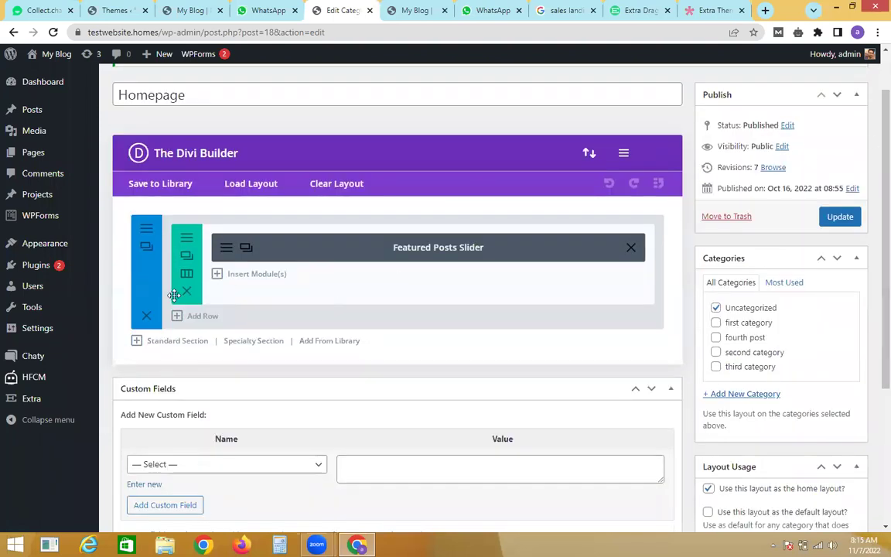
Step: Add a 1/2+1/2 section below the slider with a left Posts module showing first category
{"action": "left_click", "coordinate": [188, 347]}
{"action": "left_click", "coordinate": [333, 189]}
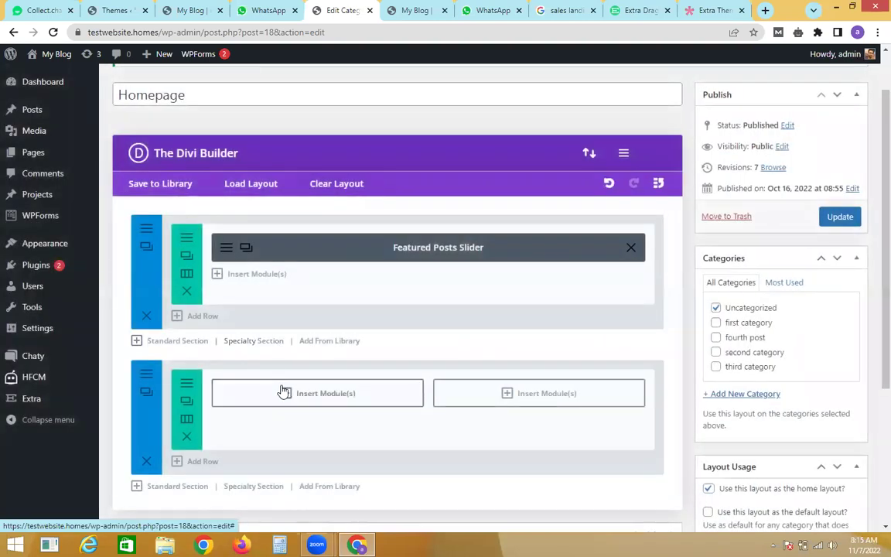
{"action": "left_click", "coordinate": [283, 392]}
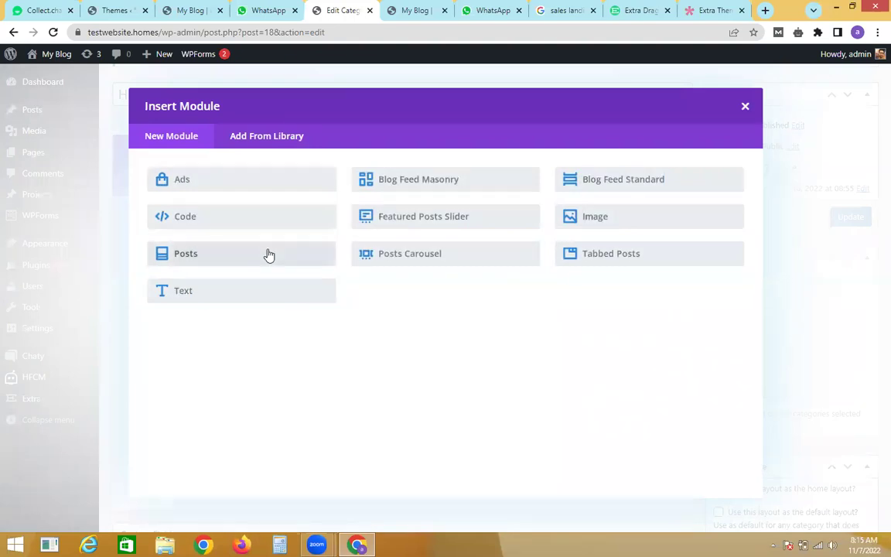
{"action": "left_click", "coordinate": [269, 255]}
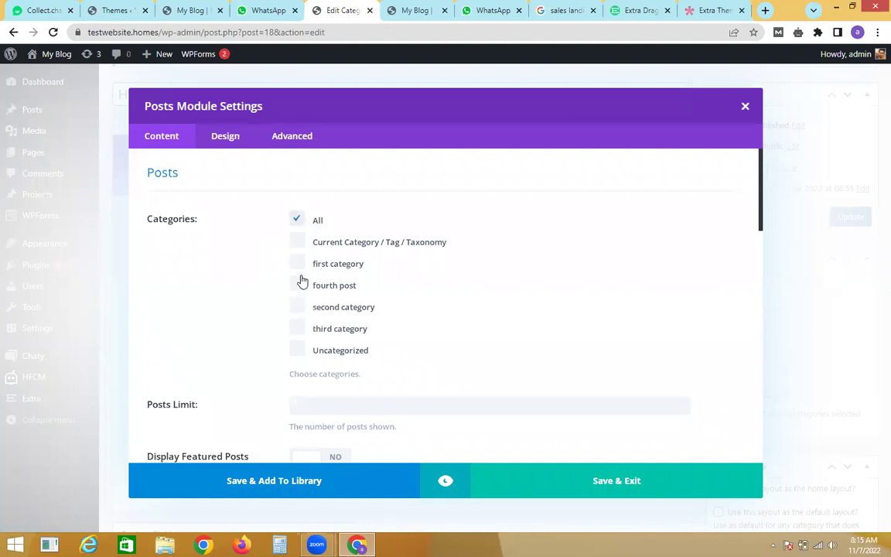
{"action": "left_click", "coordinate": [300, 268]}
{"action": "left_click", "coordinate": [507, 460]}
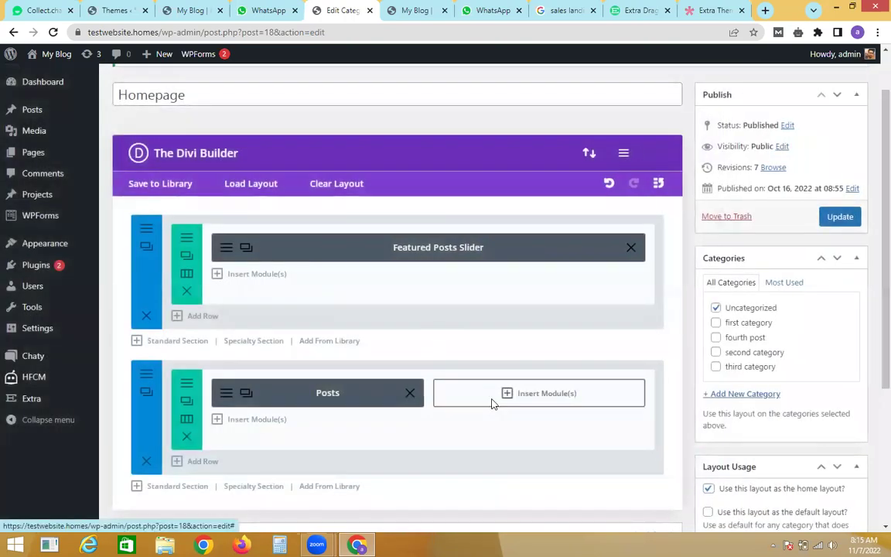
Step: Put a second category Posts module in the right column and update the layout
{"action": "left_click", "coordinate": [493, 394]}
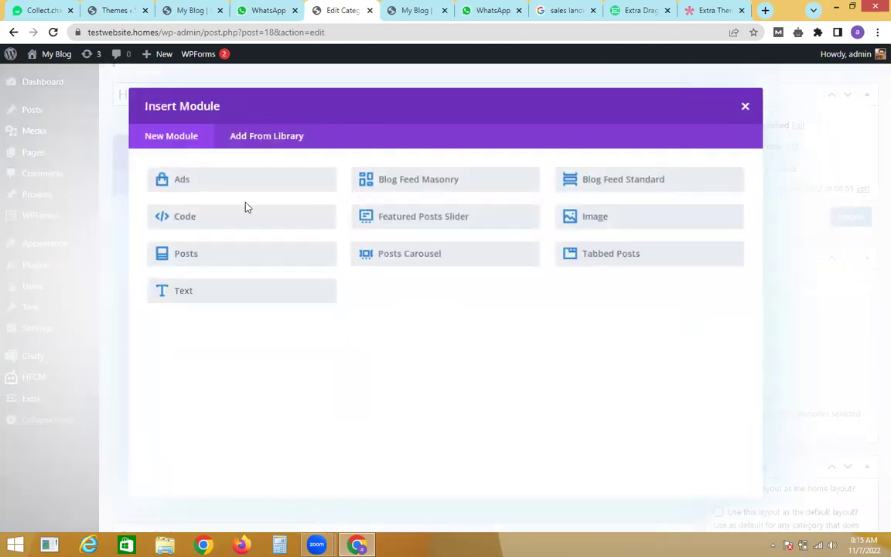
{"action": "left_click", "coordinate": [242, 258]}
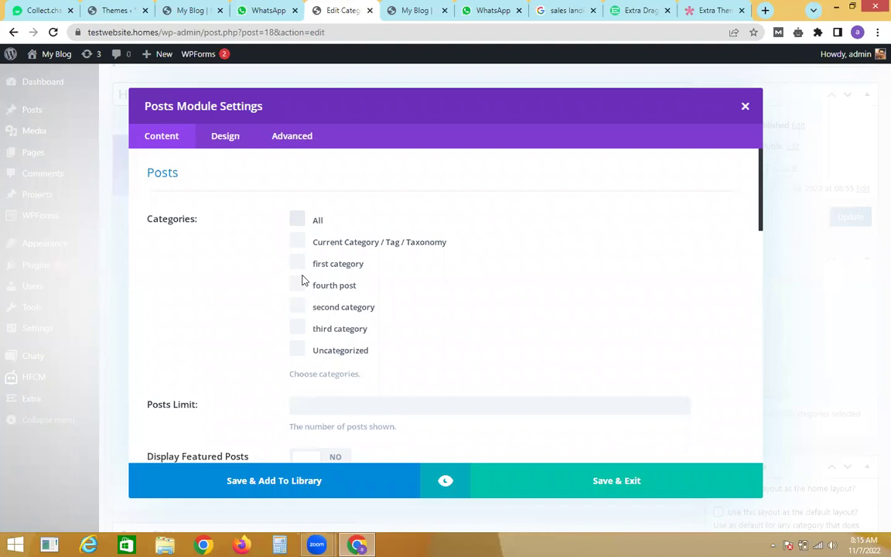
{"action": "left_click", "coordinate": [298, 307]}
{"action": "left_click", "coordinate": [577, 461]}
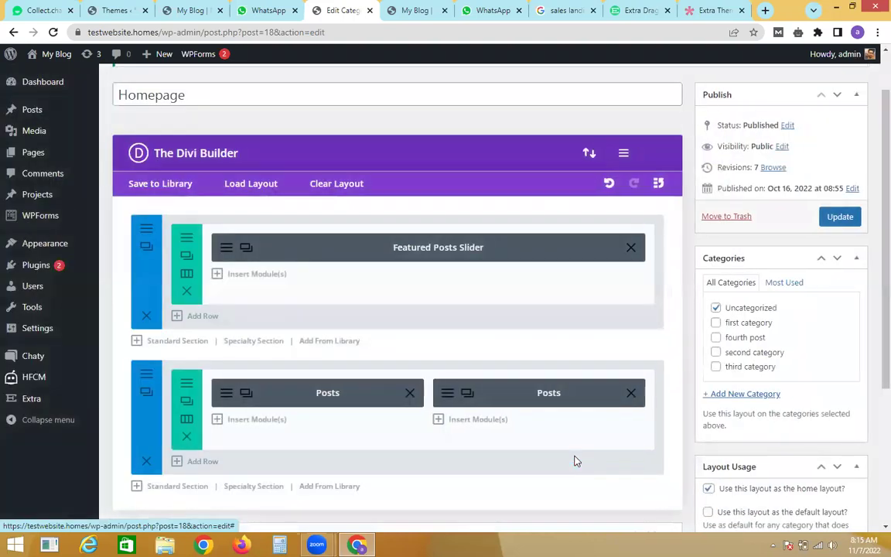
{"action": "left_click", "coordinate": [837, 218]}
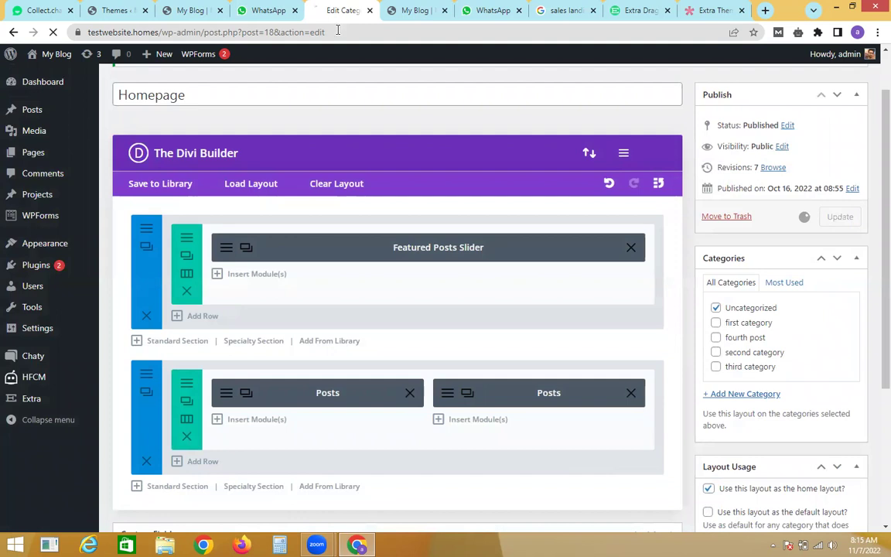
Step: Reload the My Blog homepage, scroll to the First and Second Category boxes, then close the browser
{"action": "left_click", "coordinate": [417, 10]}
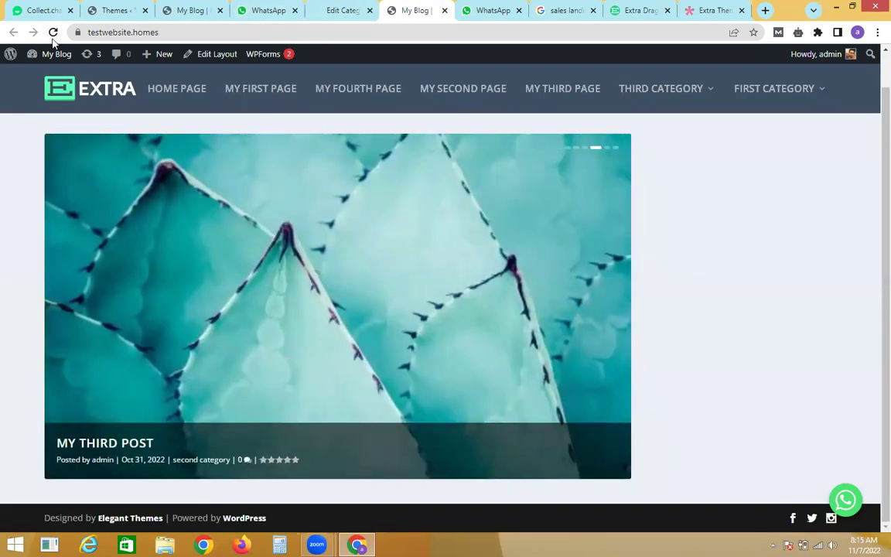
{"action": "left_click", "coordinate": [52, 32]}
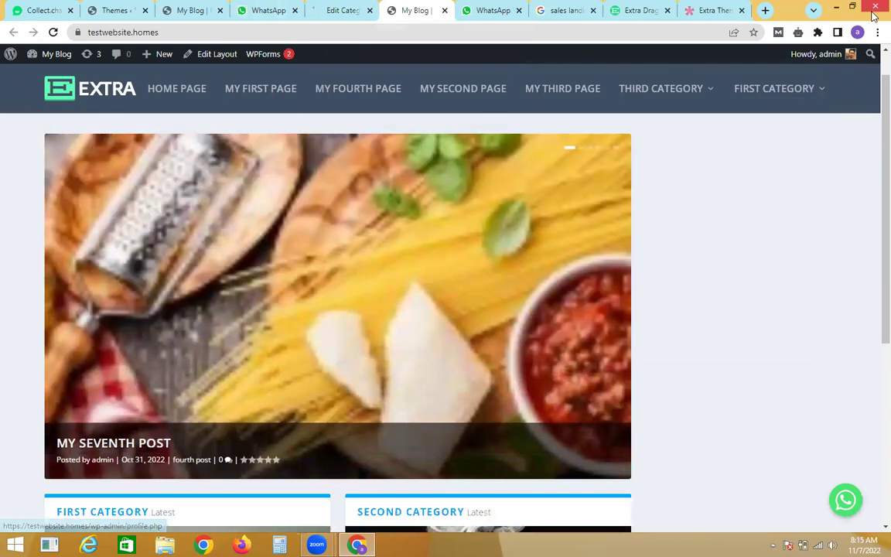
{"action": "scroll", "coordinate": [871, 189], "scroll_direction": "down", "scroll_amount": 2}
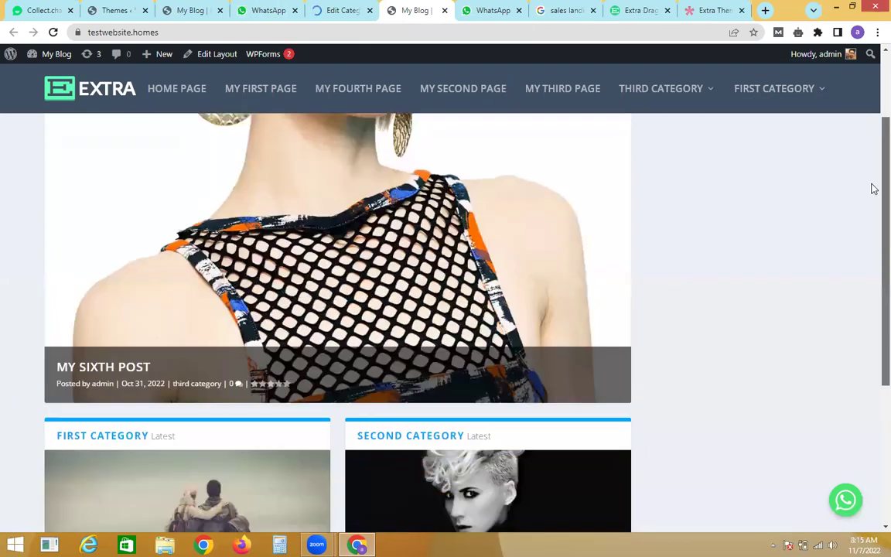
{"action": "key", "text": "super+d"}
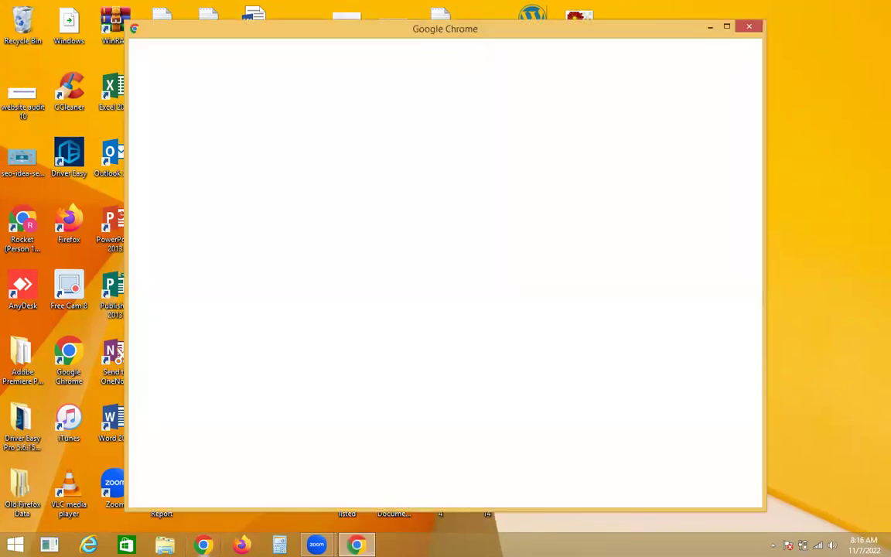
Step: Relaunch Chrome under the original profile so its previous tabs are restored
{"action": "left_click", "coordinate": [370, 219]}
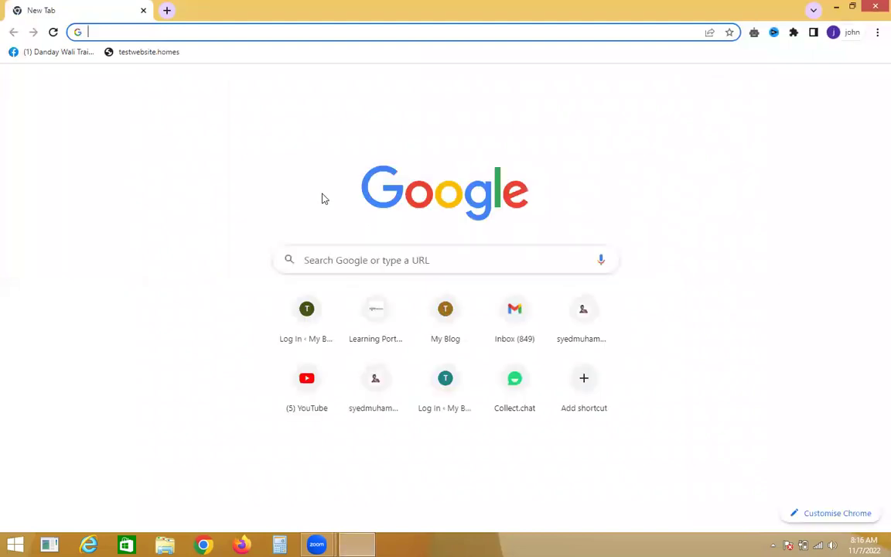
{"action": "right_click", "coordinate": [323, 199]}
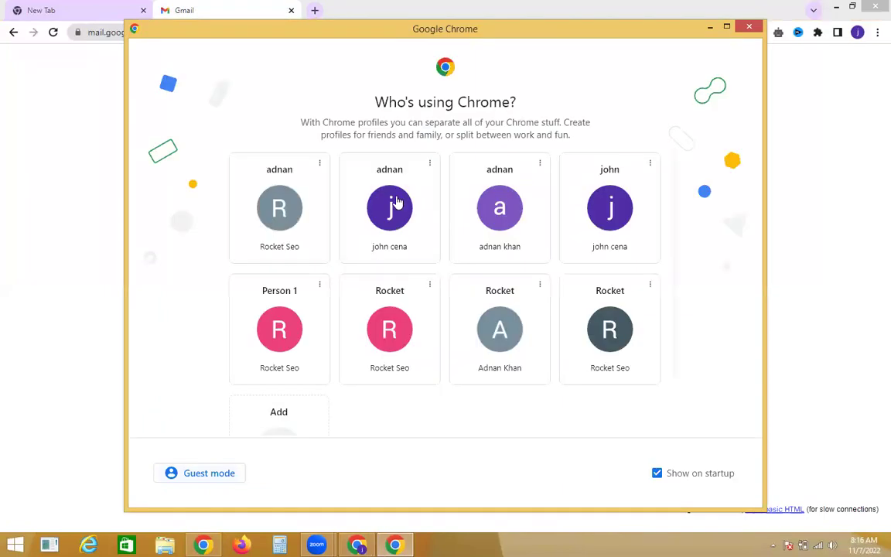
{"action": "left_click", "coordinate": [523, 234]}
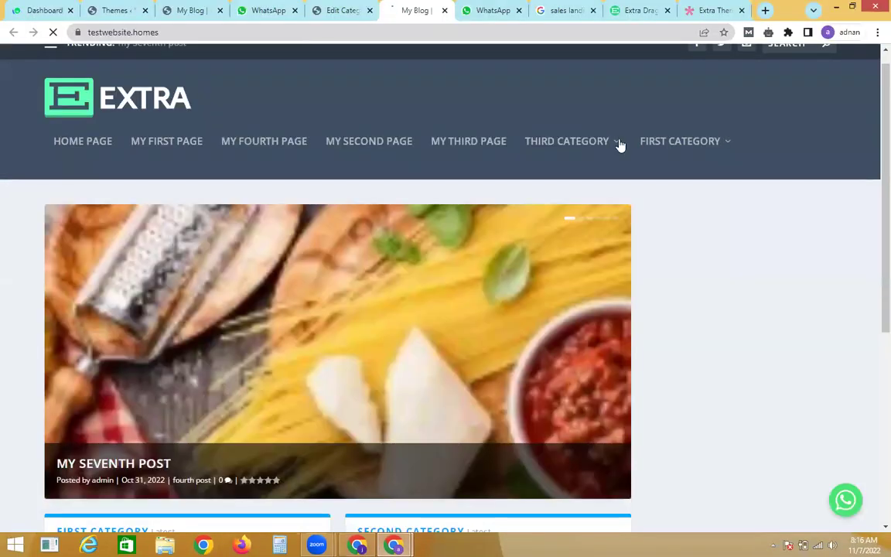
Step: Scroll through the live homepage, then check the Edit Category Layout tab
{"action": "scroll", "coordinate": [871, 178], "scroll_direction": "down", "scroll_amount": 4}
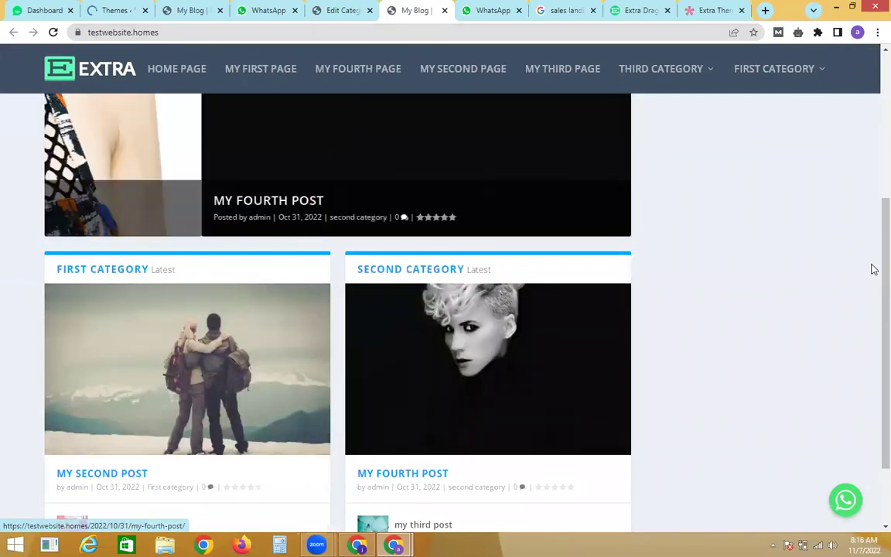
{"action": "scroll", "coordinate": [872, 309], "scroll_direction": "down", "scroll_amount": 1}
{"action": "scroll", "coordinate": [872, 341], "scroll_direction": "down", "scroll_amount": 2}
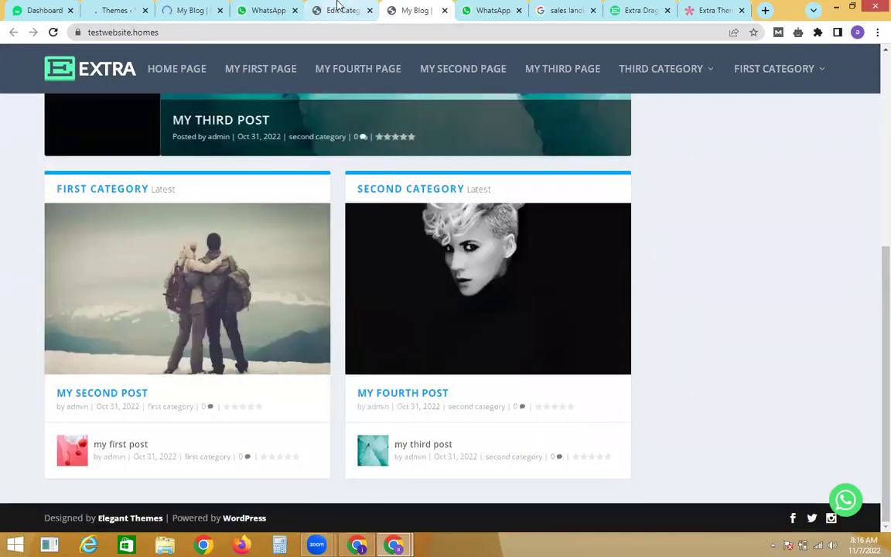
{"action": "left_click", "coordinate": [338, 7]}
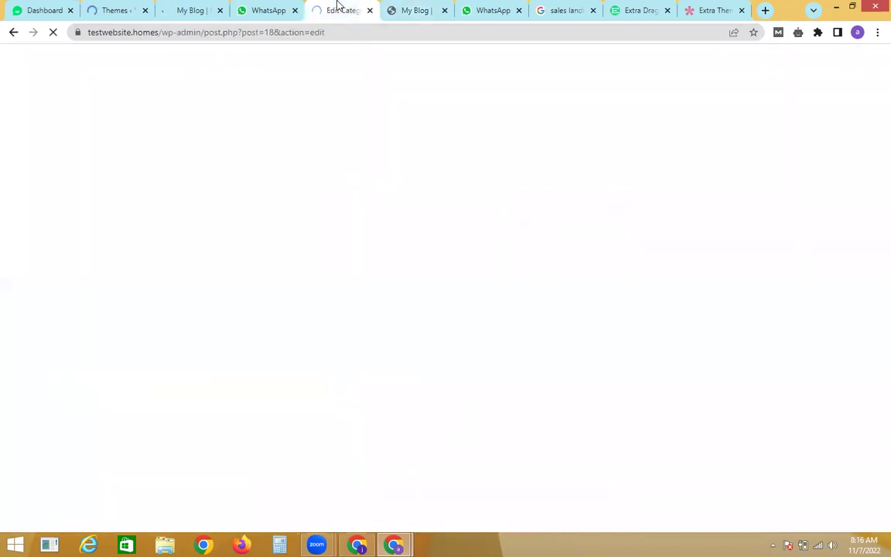
Step: Browse the Extra theme demo homepage, then bring up the WordPress login page
{"action": "left_click", "coordinate": [724, 7]}
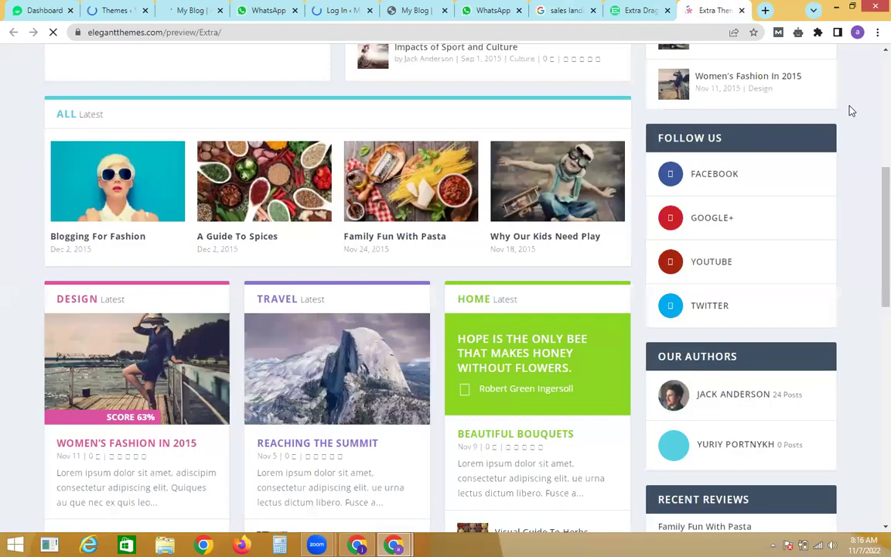
{"action": "scroll", "coordinate": [875, 189], "scroll_direction": "up", "scroll_amount": 4}
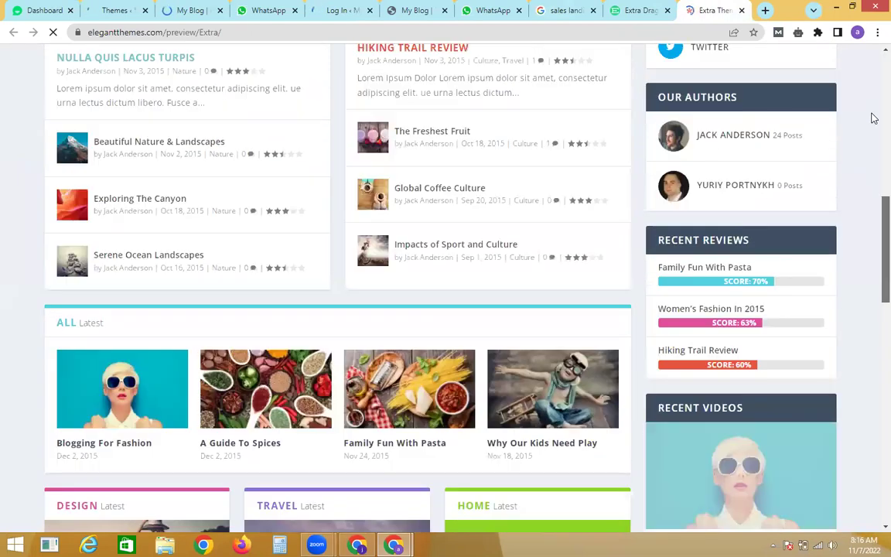
{"action": "left_click_drag", "start_coordinate": [874, 117], "coordinate": [870, 58]}
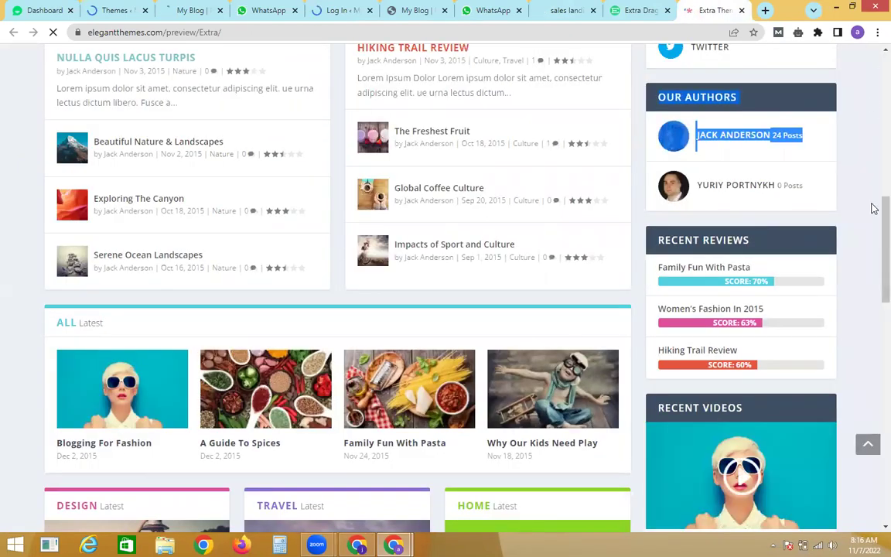
{"action": "scroll", "coordinate": [873, 178], "scroll_direction": "up", "scroll_amount": 3}
{"action": "scroll", "coordinate": [873, 177], "scroll_direction": "down", "scroll_amount": 2}
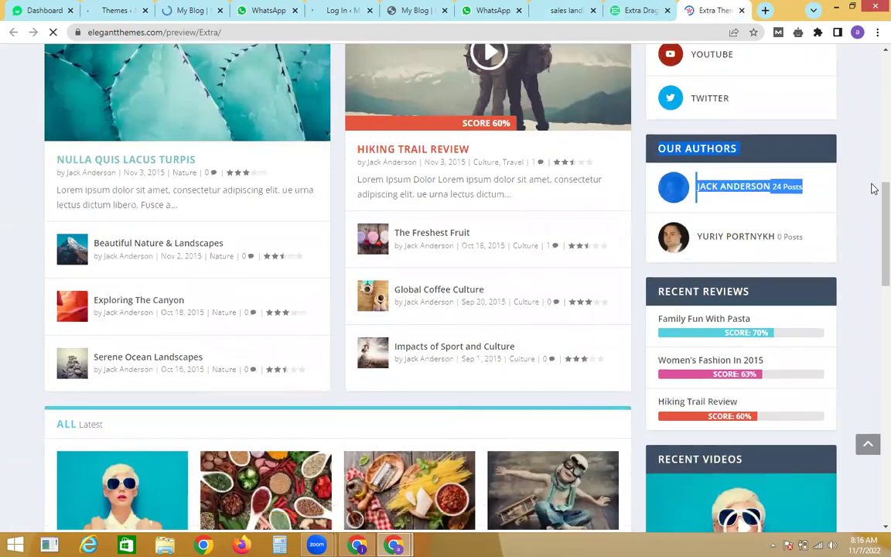
{"action": "scroll", "coordinate": [872, 201], "scroll_direction": "down", "scroll_amount": 2}
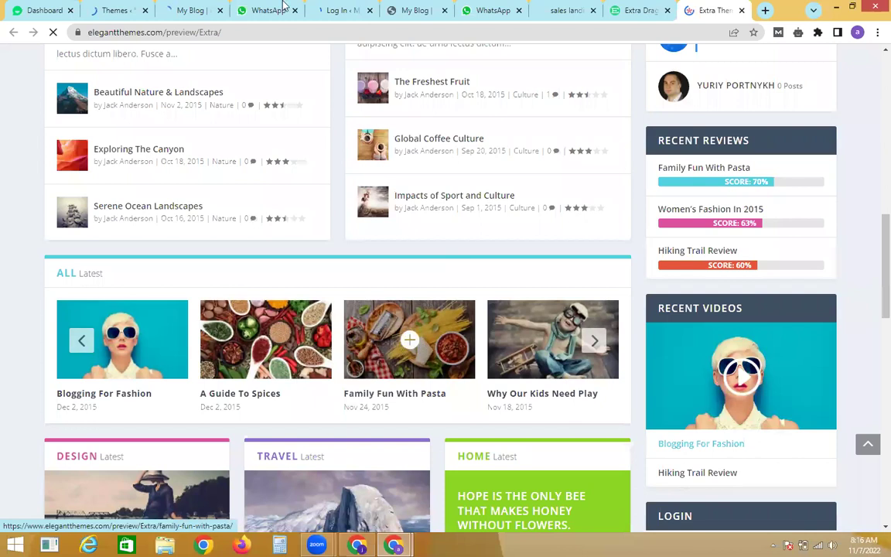
{"action": "left_click", "coordinate": [342, 9]}
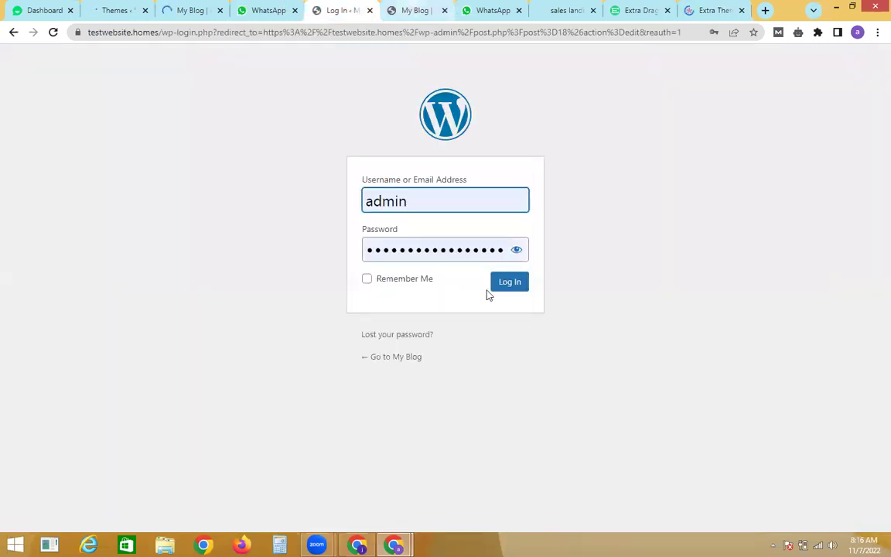
Step: Log in to the WordPress dashboard and look over the themes and front page tabs
{"action": "left_click", "coordinate": [499, 285]}
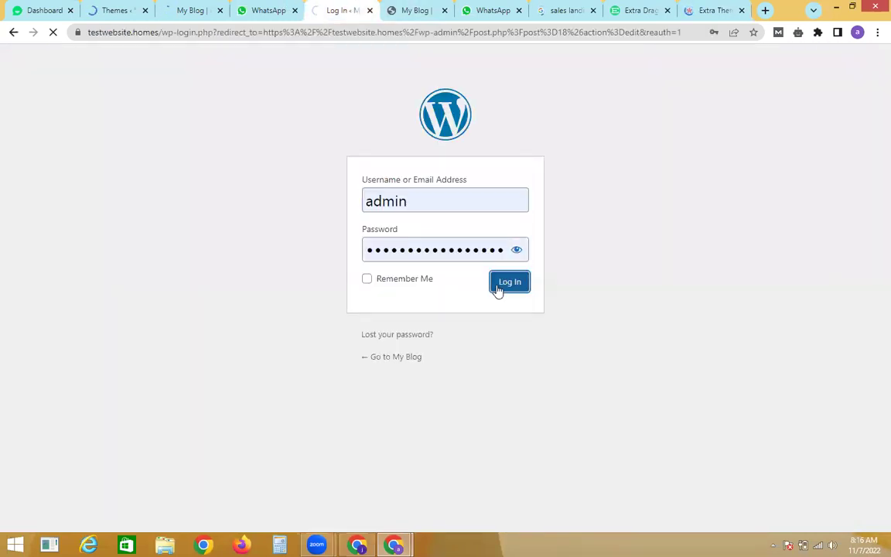
{"action": "left_click", "coordinate": [136, 9]}
{"action": "left_click", "coordinate": [184, 6]}
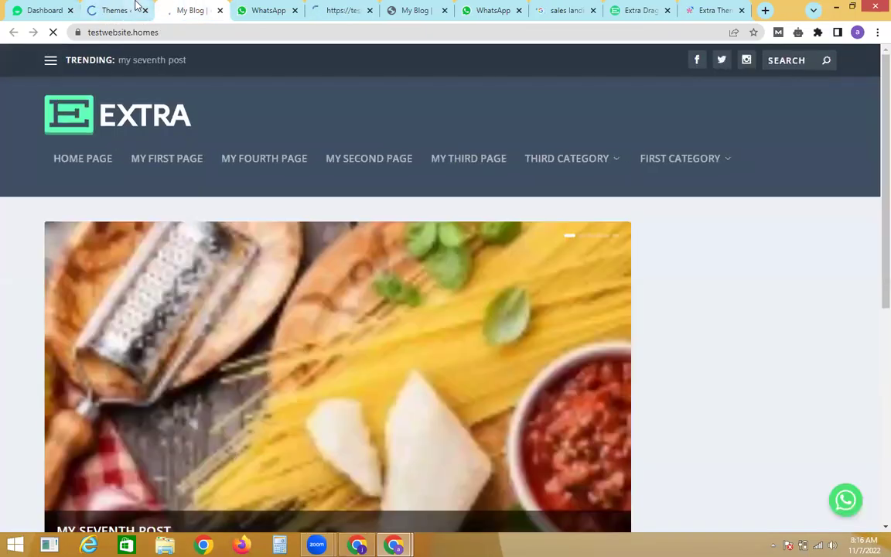
{"action": "left_click", "coordinate": [135, 10]}
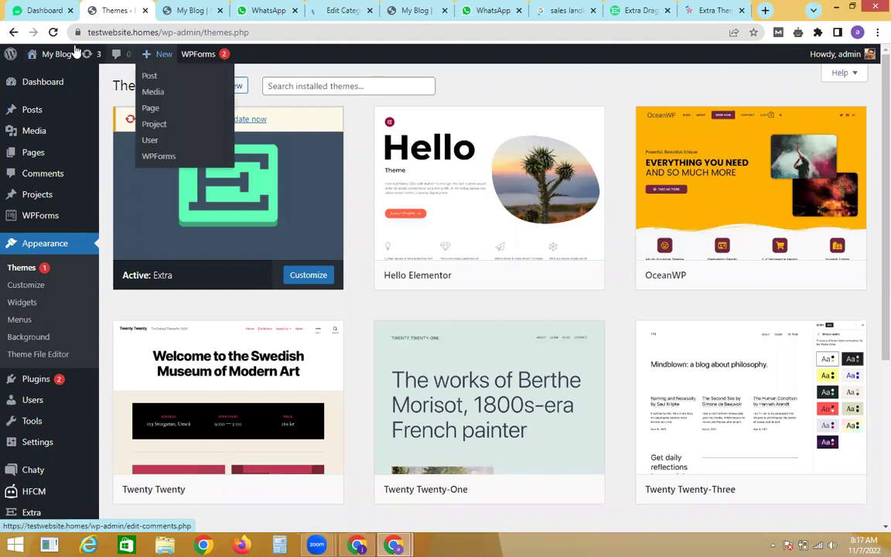
Step: Open the site in a new tab, launch the Homepage layout editor, and close the duplicate tab
{"action": "right_click", "coordinate": [42, 75]}
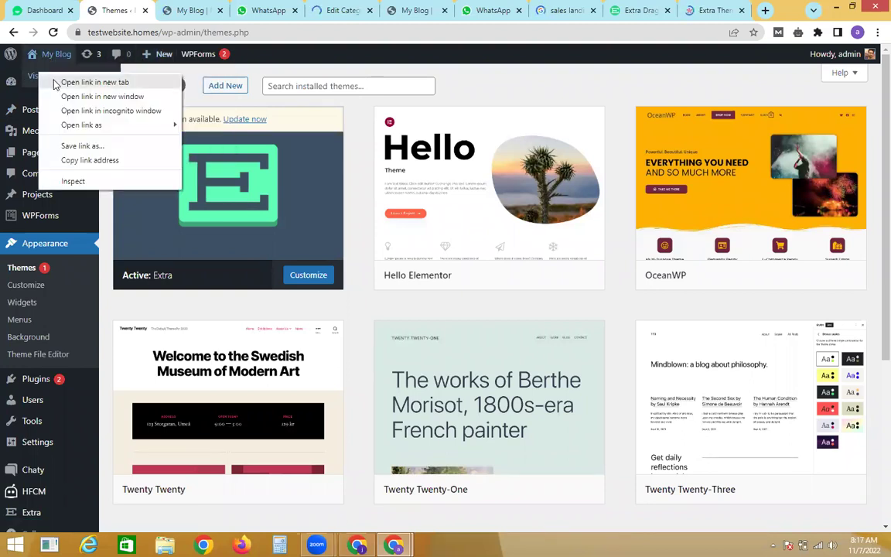
{"action": "left_click", "coordinate": [85, 82]}
{"action": "left_click", "coordinate": [172, 8]}
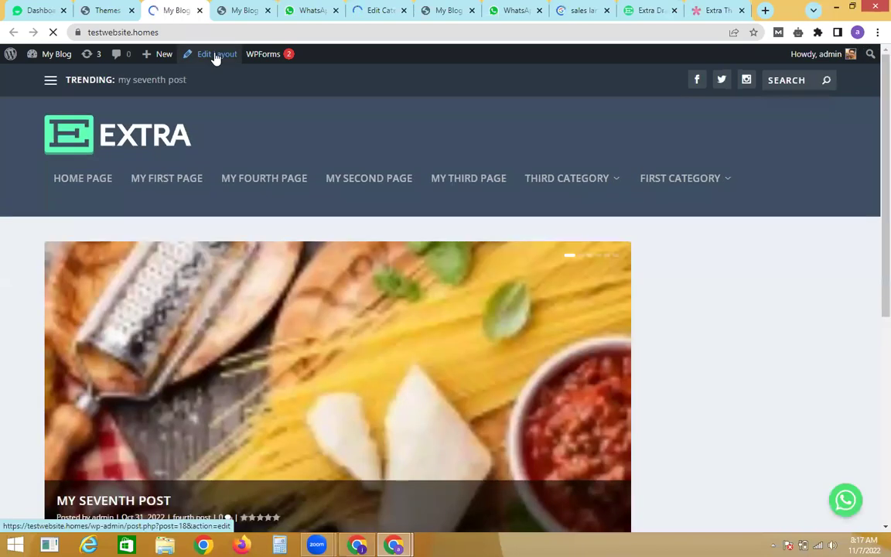
{"action": "left_click", "coordinate": [217, 60]}
{"action": "left_click", "coordinate": [239, 10]}
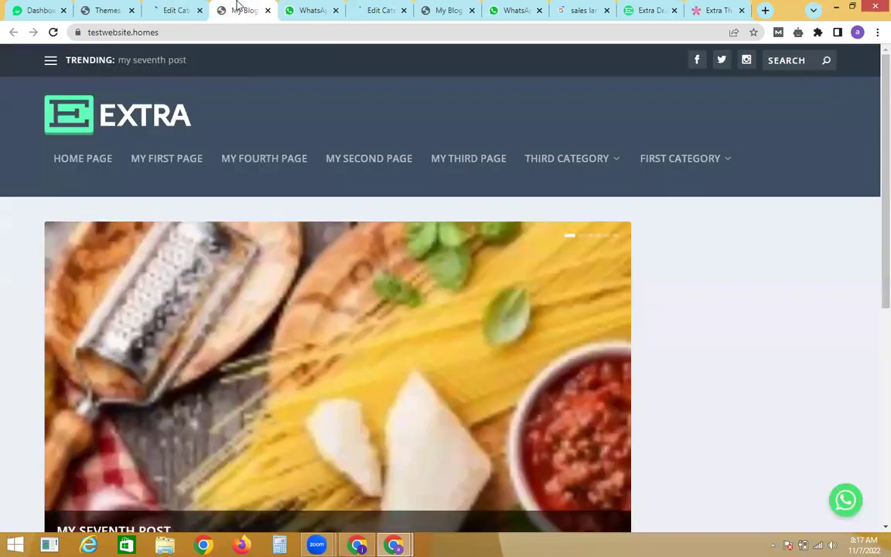
{"action": "left_click", "coordinate": [268, 11]}
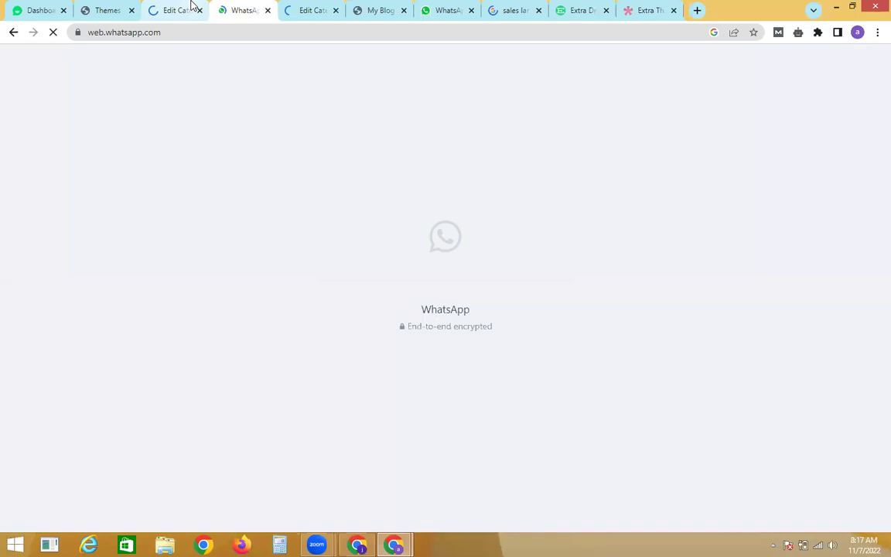
{"action": "left_click", "coordinate": [191, 9]}
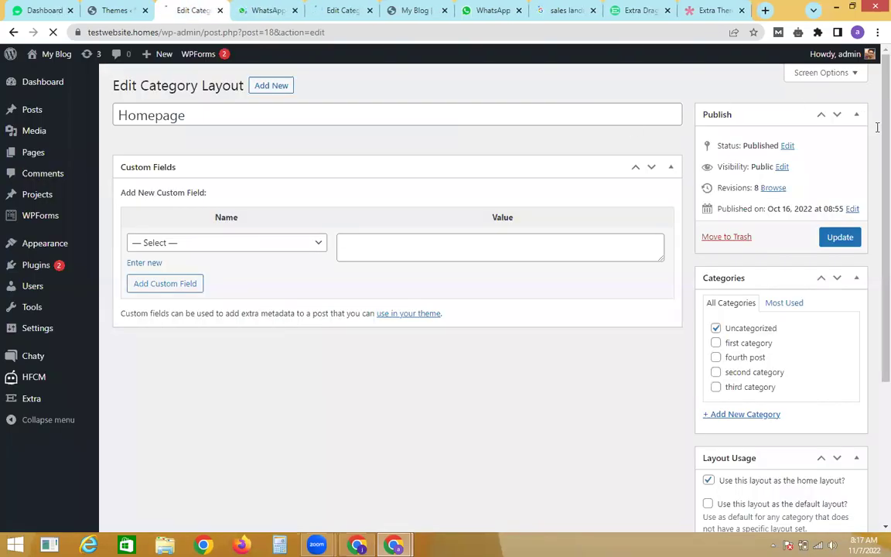
Step: Add a full-width third section with a second category Posts Carousel and update the Homepage layout
{"action": "scroll", "coordinate": [877, 142], "scroll_direction": "down", "scroll_amount": 1}
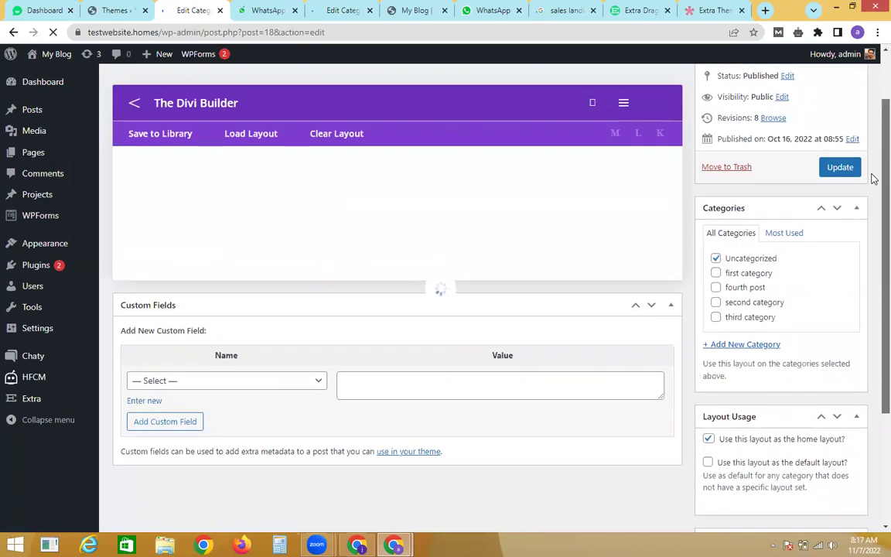
{"action": "scroll", "coordinate": [430, 325], "scroll_direction": "down", "scroll_amount": 1}
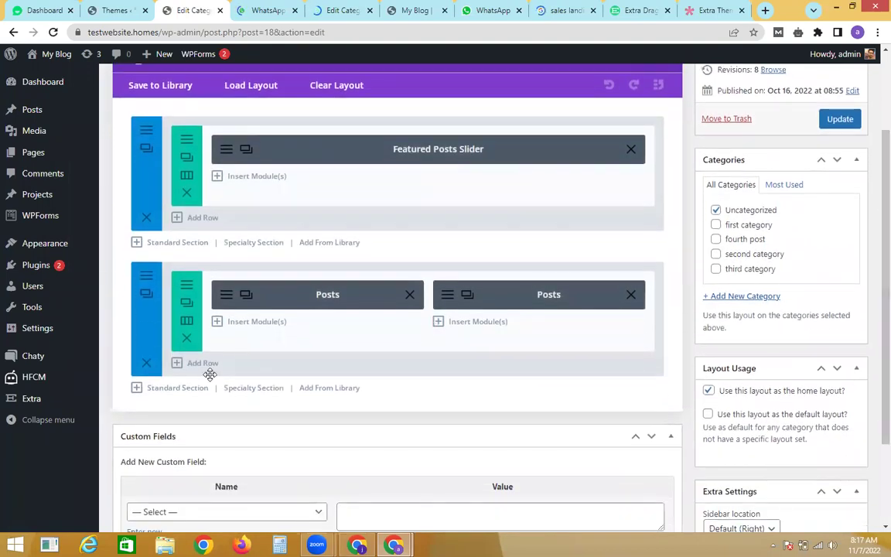
{"action": "left_click", "coordinate": [177, 389]}
{"action": "left_click", "coordinate": [274, 436]}
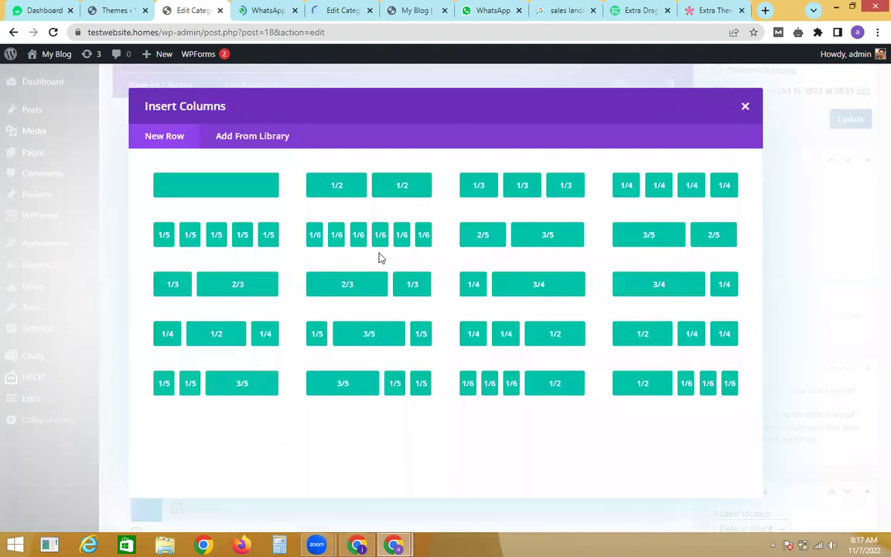
{"action": "left_click", "coordinate": [249, 191]}
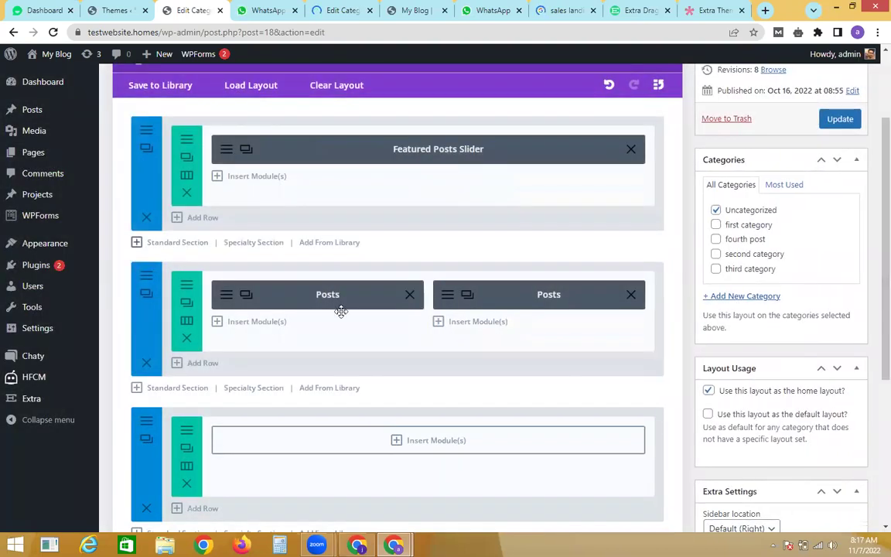
{"action": "left_click", "coordinate": [400, 436]}
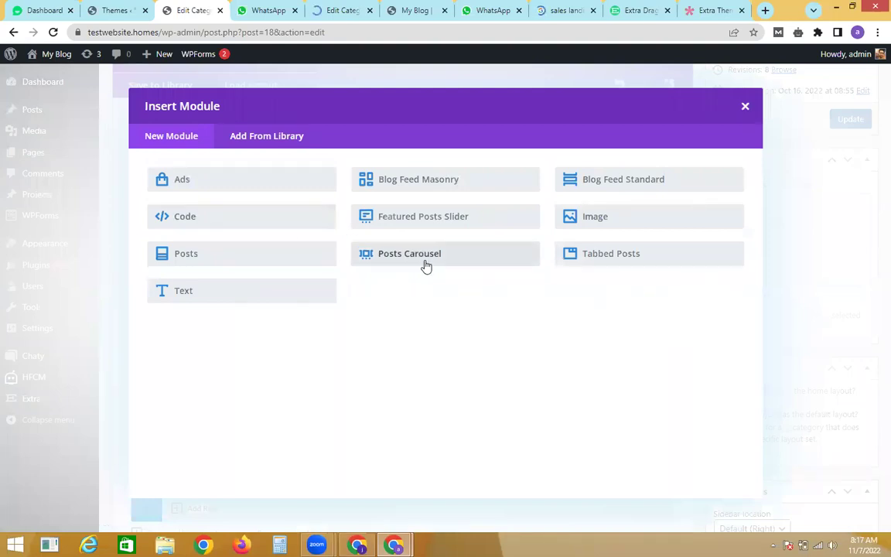
{"action": "left_click", "coordinate": [429, 254]}
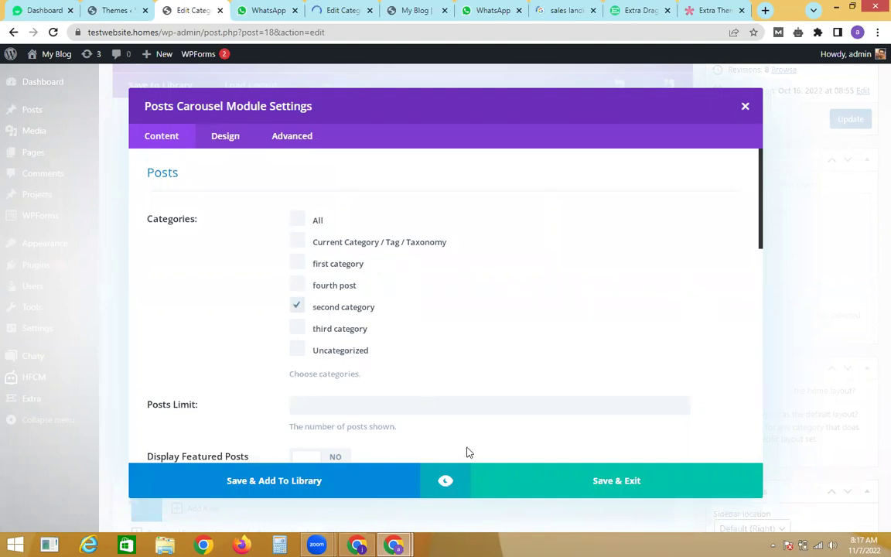
{"action": "left_click", "coordinate": [812, 186]}
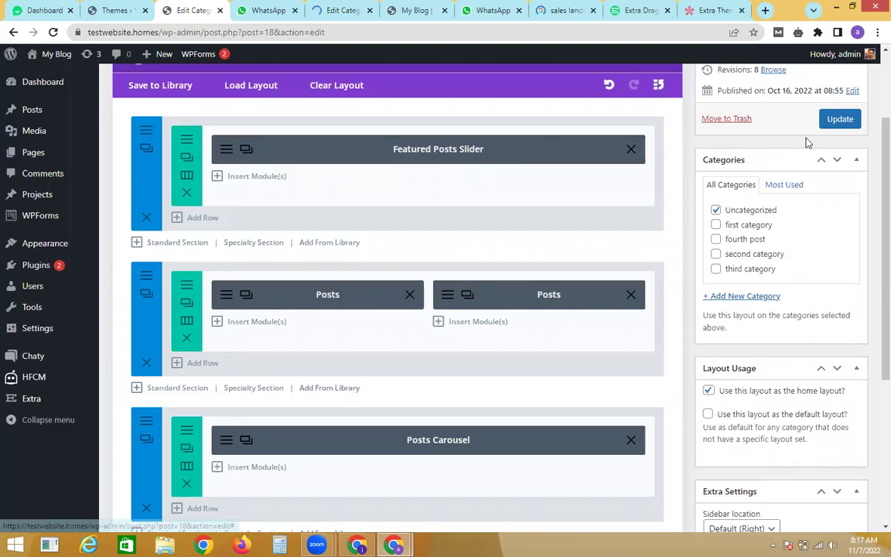
{"action": "left_click", "coordinate": [831, 120]}
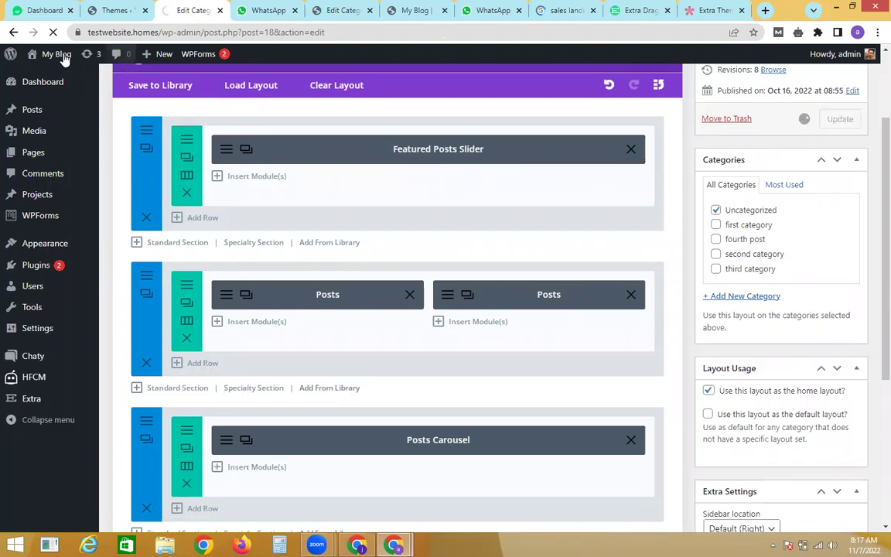
Step: Open the live site from My Blog > Visit Site in a new tab
{"action": "mouse_move", "coordinate": [62, 70]}
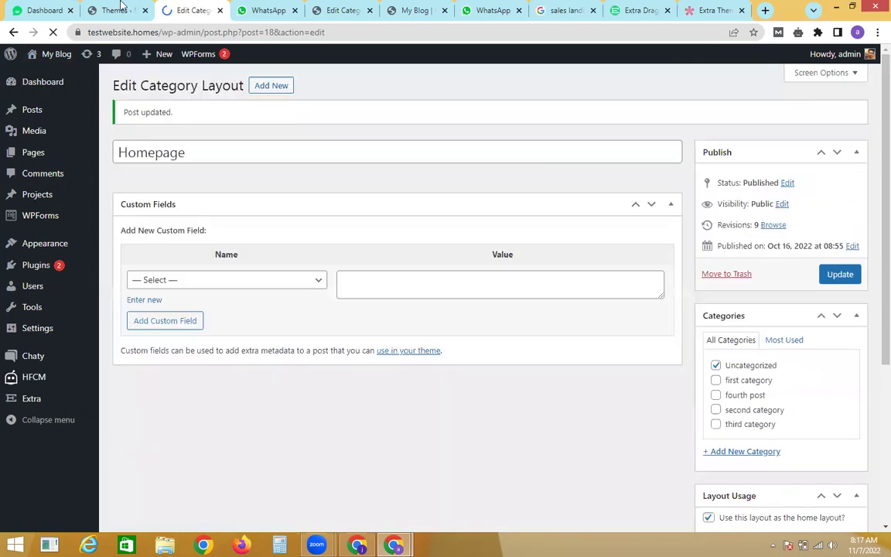
{"action": "left_click", "coordinate": [118, 9]}
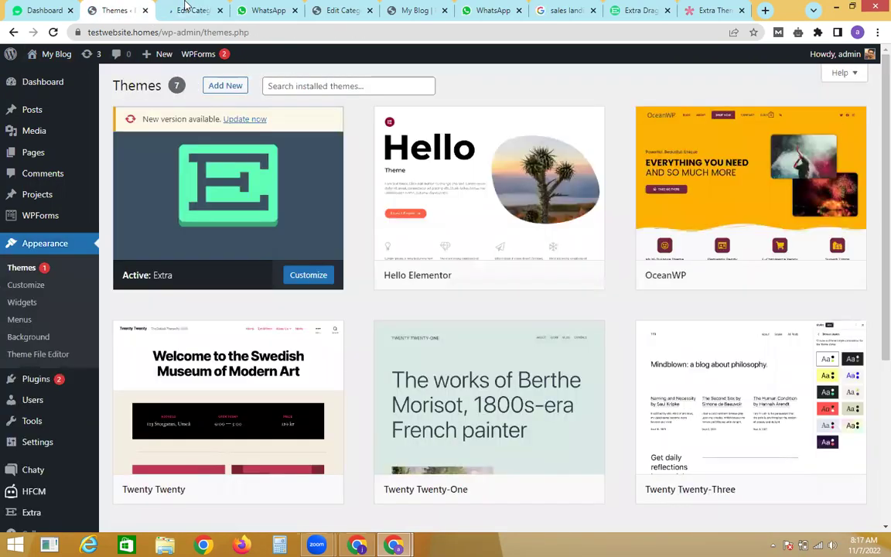
{"action": "key", "text": "ctrl+Tab"}
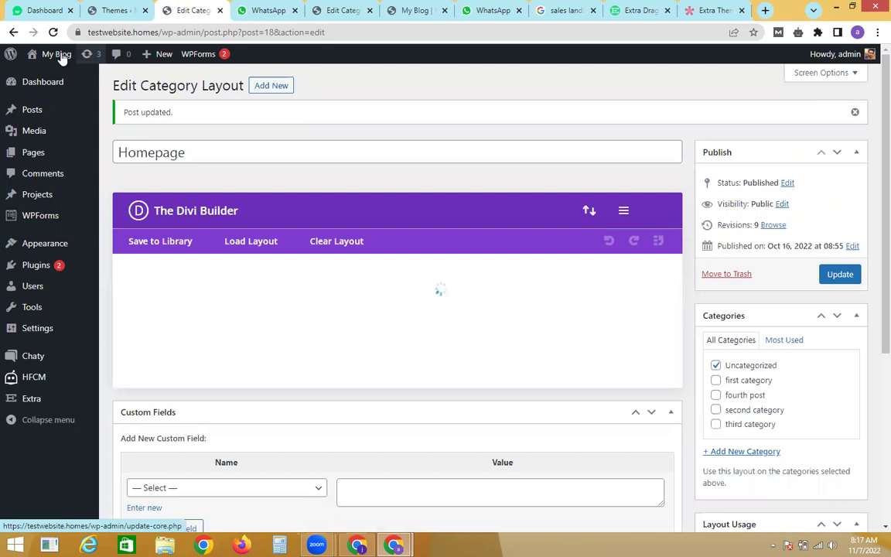
{"action": "mouse_move", "coordinate": [41, 79]}
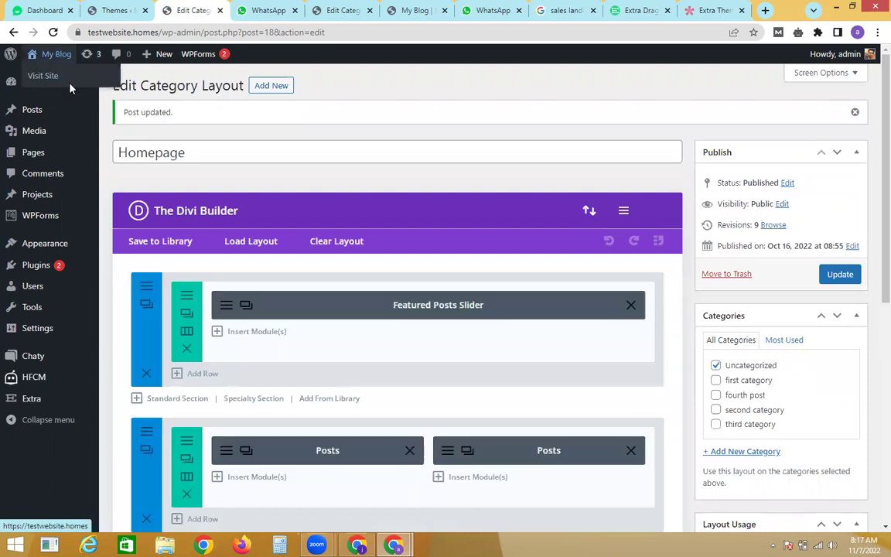
{"action": "right_click", "coordinate": [39, 78]}
{"action": "key", "text": "Return"}
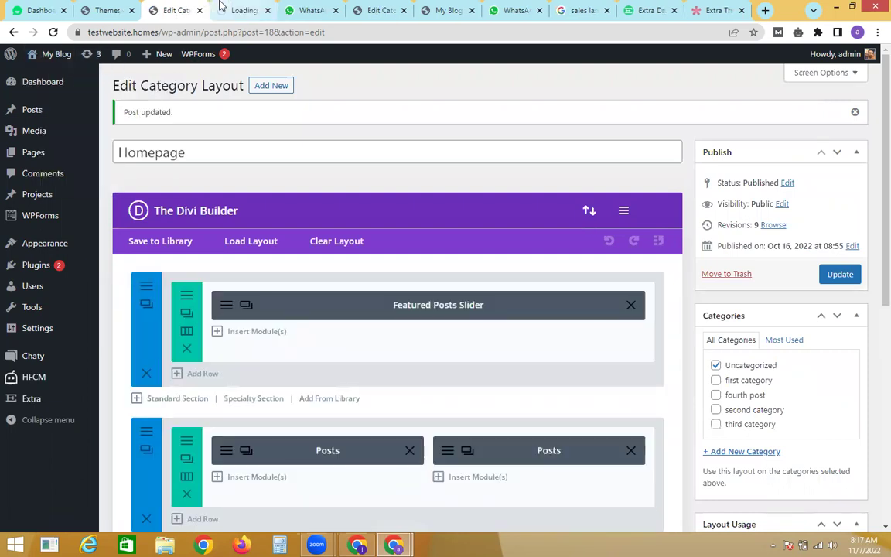
{"action": "left_click", "coordinate": [221, 7]}
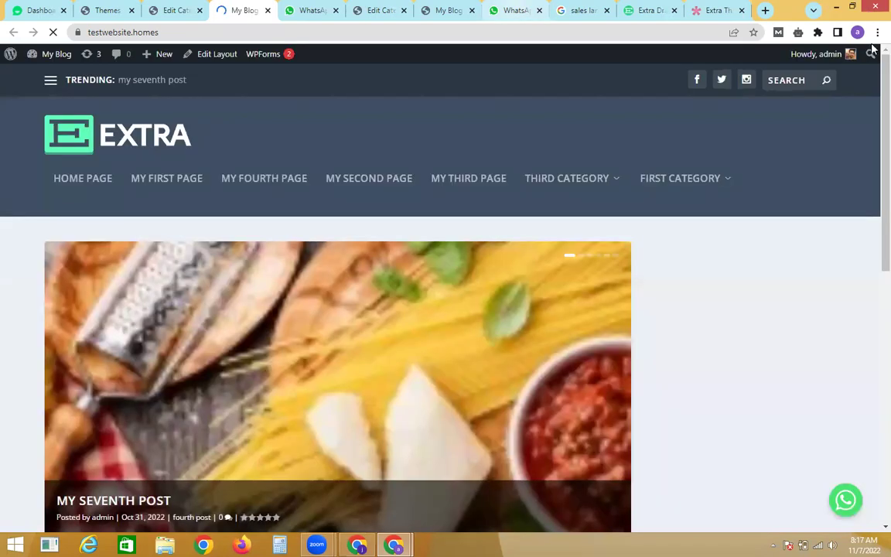
Step: Scroll the live homepage to review the new carousel, then return to the layout editor
{"action": "scroll", "coordinate": [873, 179], "scroll_direction": "down", "scroll_amount": 2}
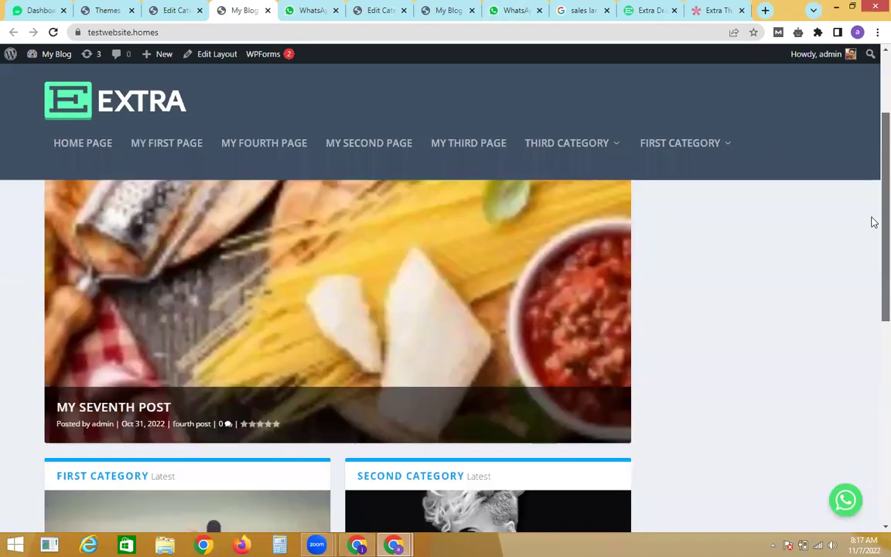
{"action": "scroll", "coordinate": [873, 294], "scroll_direction": "down", "scroll_amount": 3}
{"action": "scroll", "coordinate": [873, 347], "scroll_direction": "down", "scroll_amount": 2}
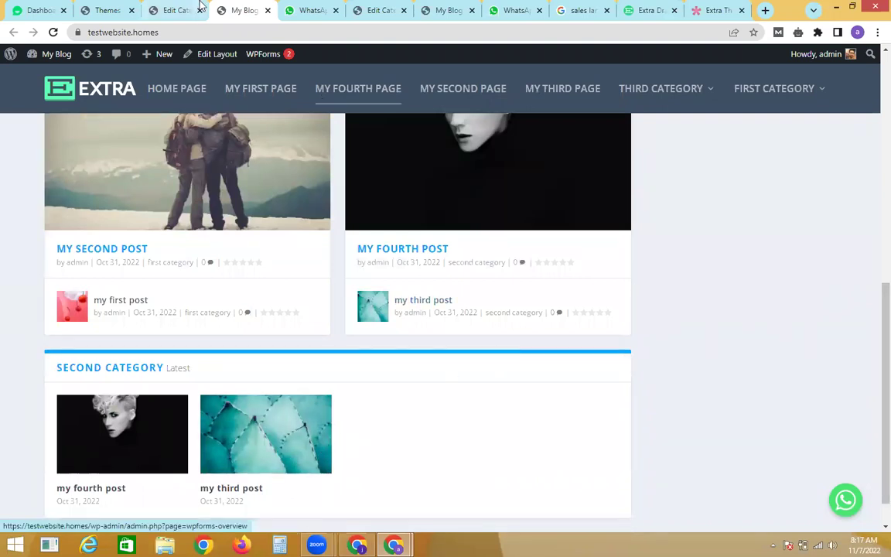
{"action": "key", "text": "ctrl+shift+Tab"}
{"action": "scroll", "coordinate": [871, 201], "scroll_direction": "down", "scroll_amount": 4}
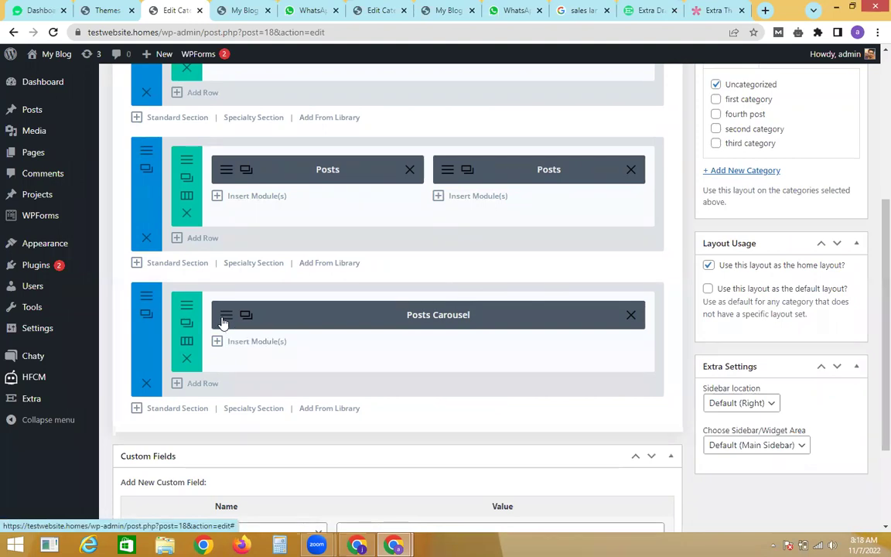
Step: Switch the Posts Carousel from second category to All categories and update the Homepage layout
{"action": "left_click", "coordinate": [224, 319]}
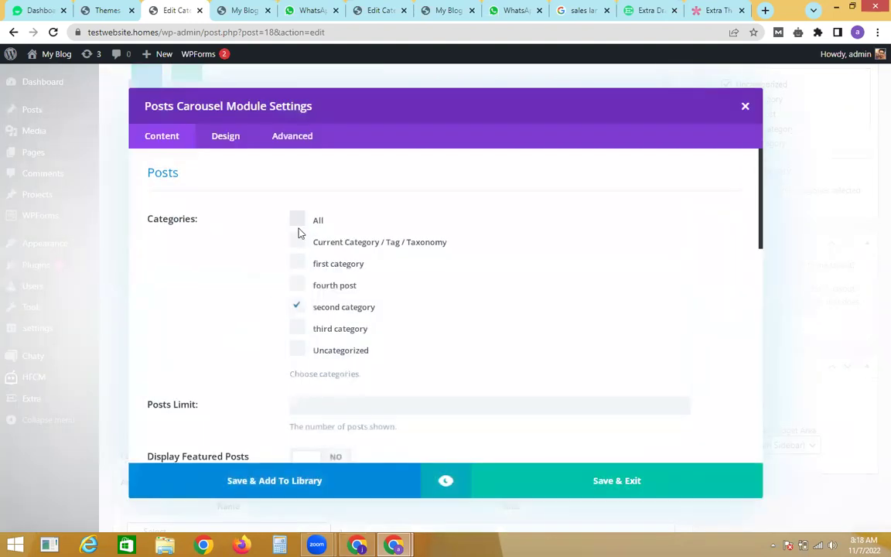
{"action": "left_click", "coordinate": [298, 222]}
{"action": "left_click", "coordinate": [298, 307]}
{"action": "left_click", "coordinate": [480, 465]}
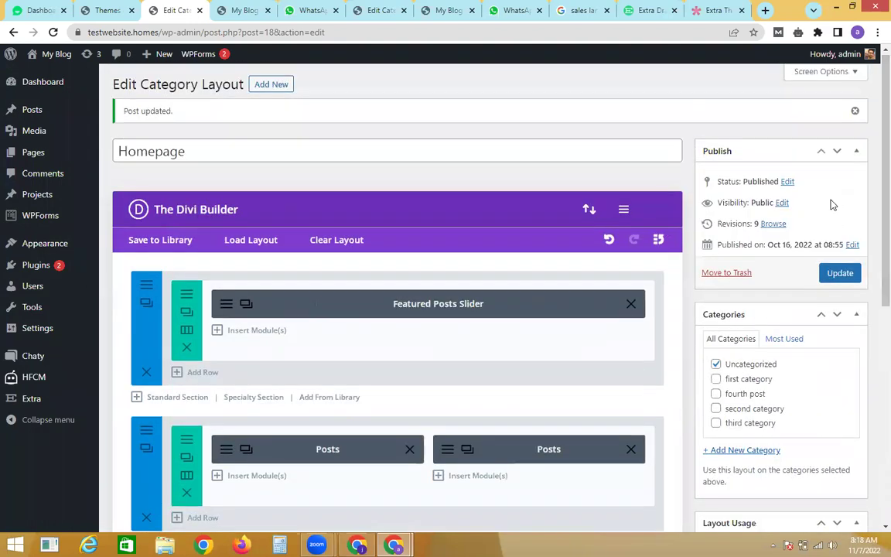
{"action": "left_click", "coordinate": [836, 275]}
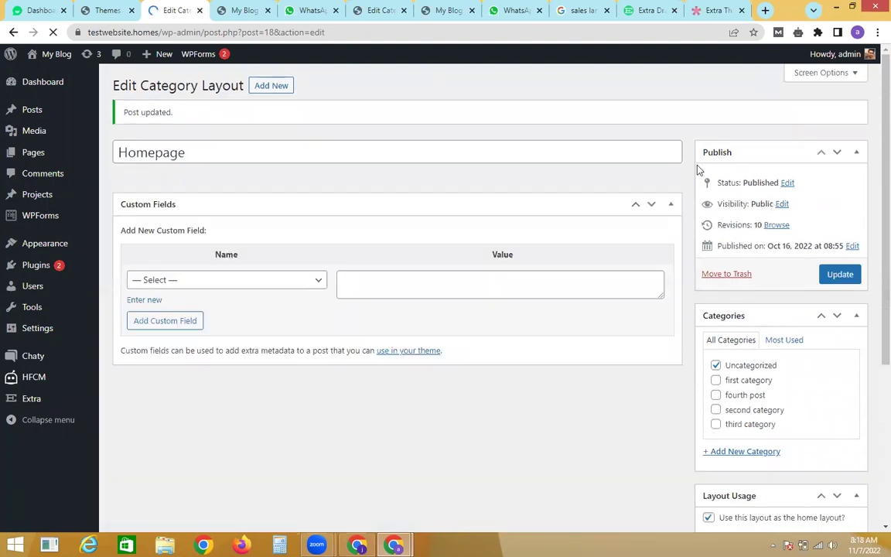
{"action": "left_click", "coordinate": [244, 10]}
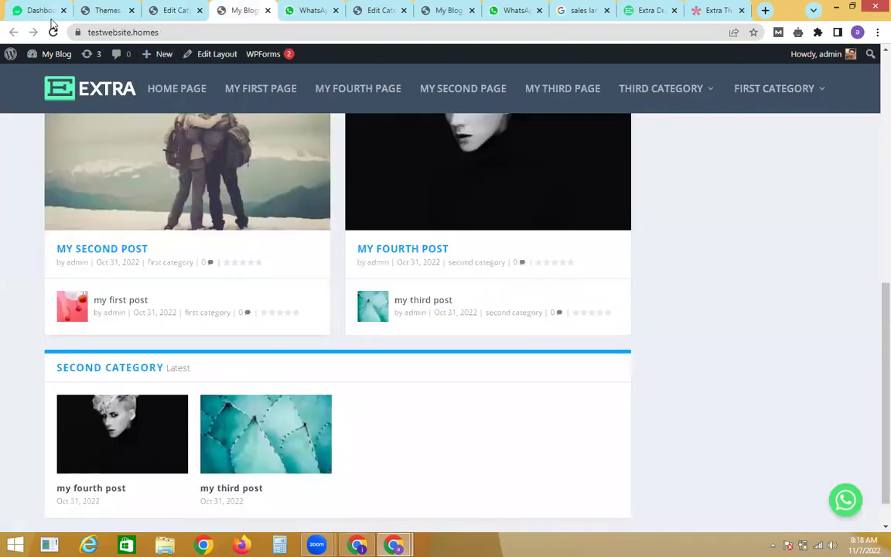
Step: Reload the front page and advance the carousel to confirm it shows posts from all categories
{"action": "left_click", "coordinate": [53, 32]}
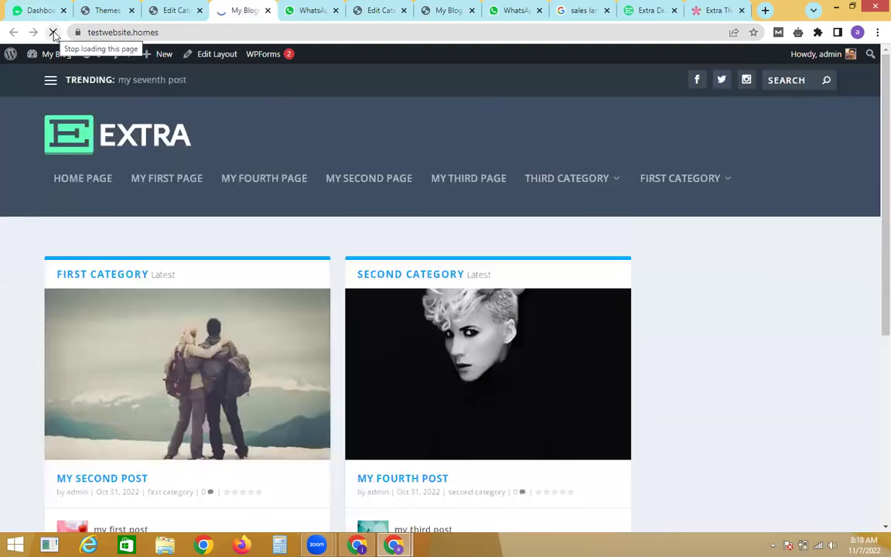
{"action": "scroll", "coordinate": [873, 317], "scroll_direction": "down", "scroll_amount": 2}
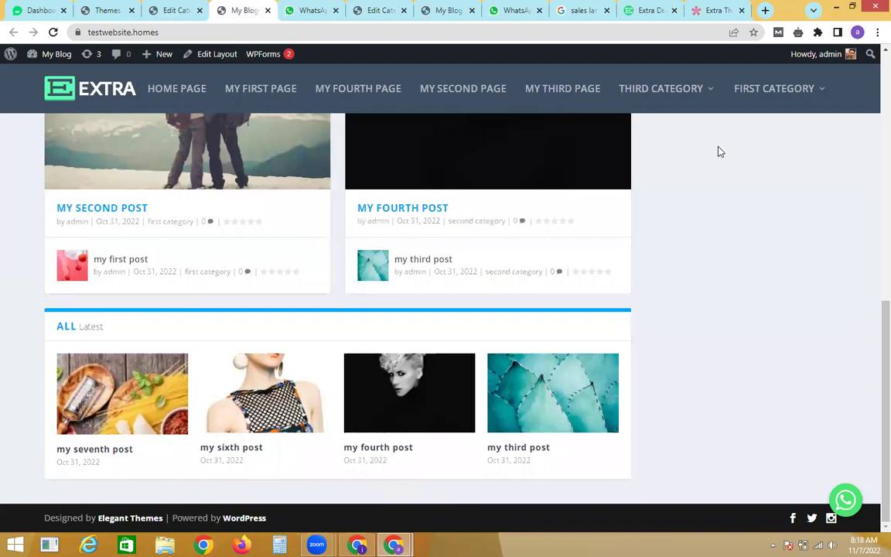
{"action": "left_click", "coordinate": [593, 395]}
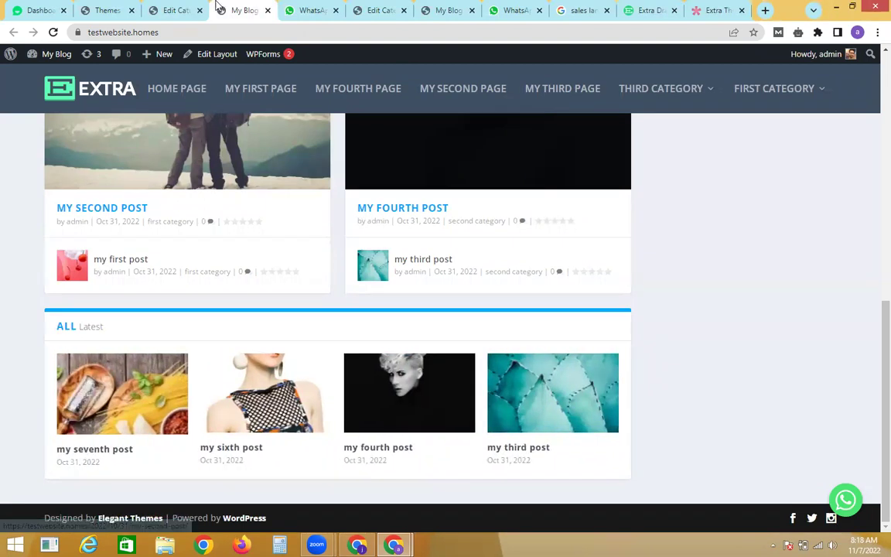
Step: Compare with the Extra theme demo, then return to the Homepage layout editor
{"action": "left_click", "coordinate": [157, 8]}
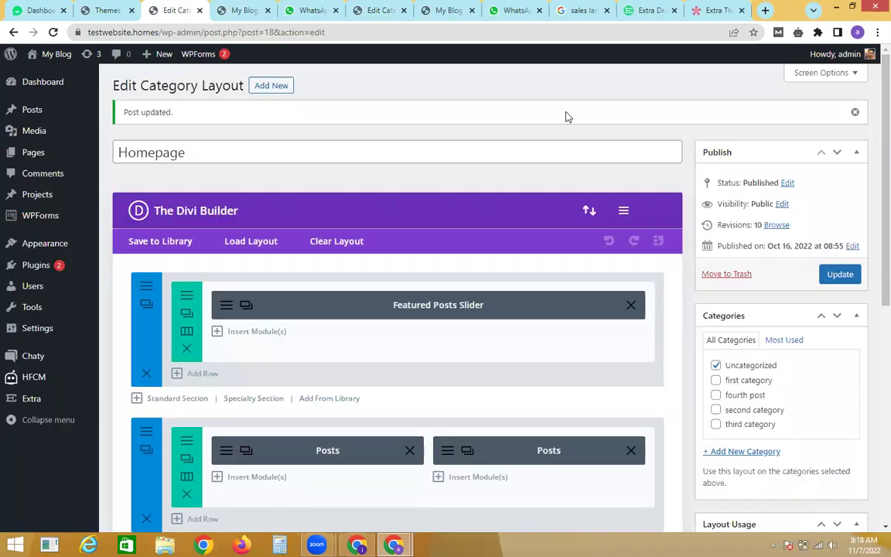
{"action": "left_click", "coordinate": [715, 10]}
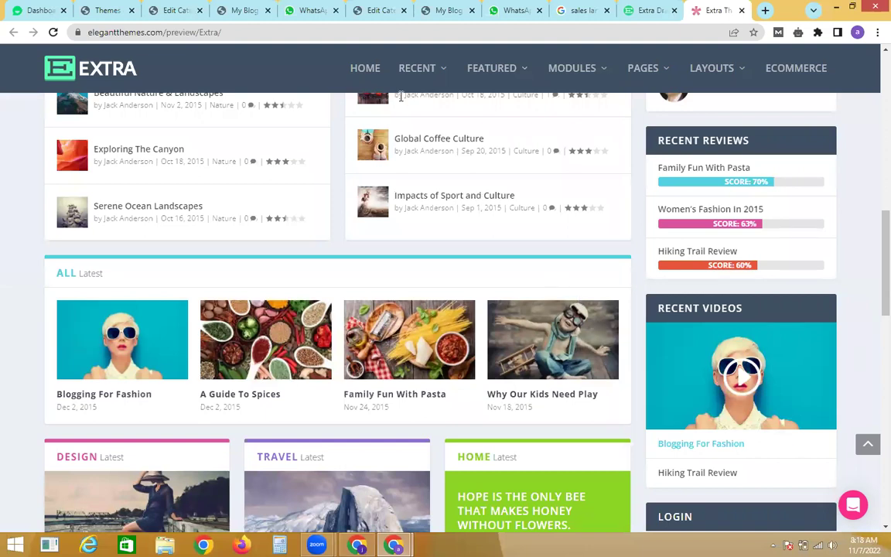
{"action": "left_click", "coordinate": [190, 9]}
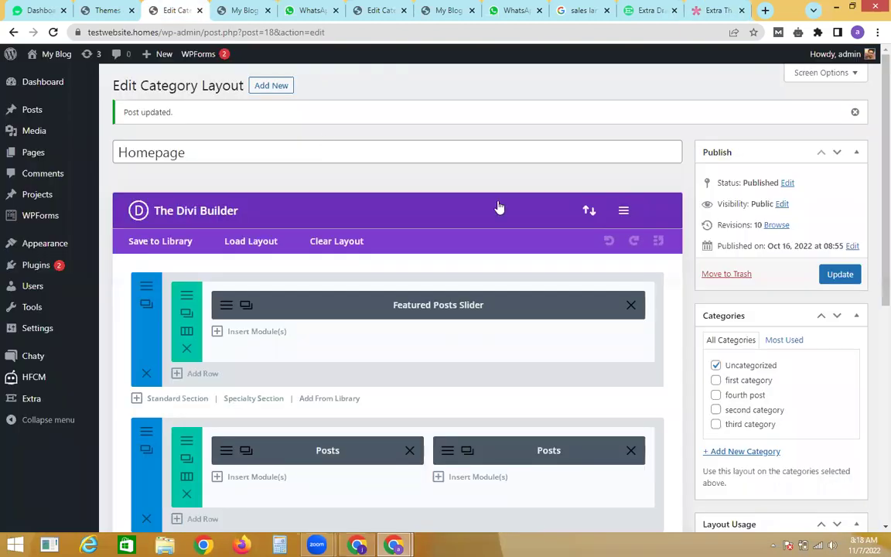
{"action": "scroll", "coordinate": [871, 310], "scroll_direction": "down", "scroll_amount": 4}
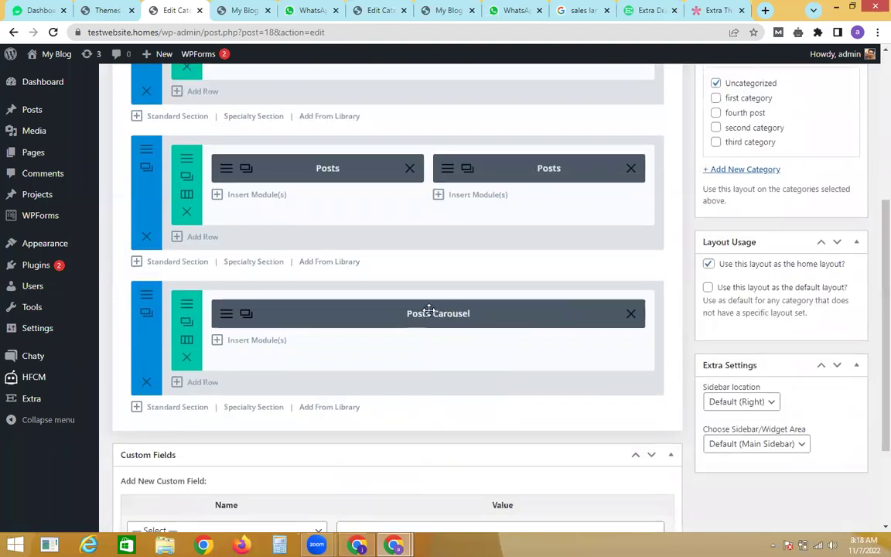
Step: Enable Posts Carousel autoplay with speed 2, then update the Homepage layout
{"action": "left_click", "coordinate": [224, 324]}
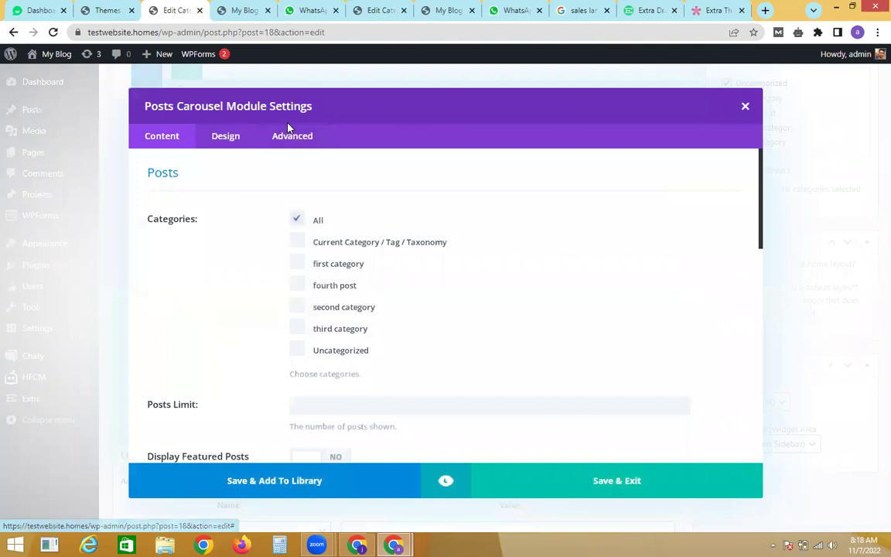
{"action": "left_click", "coordinate": [290, 136]}
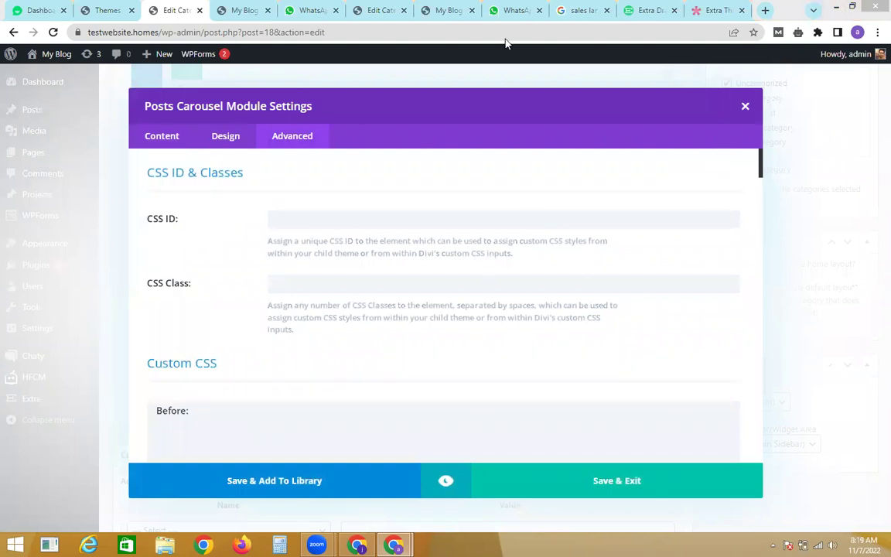
{"action": "left_click_drag", "start_coordinate": [760, 165], "coordinate": [792, 386]}
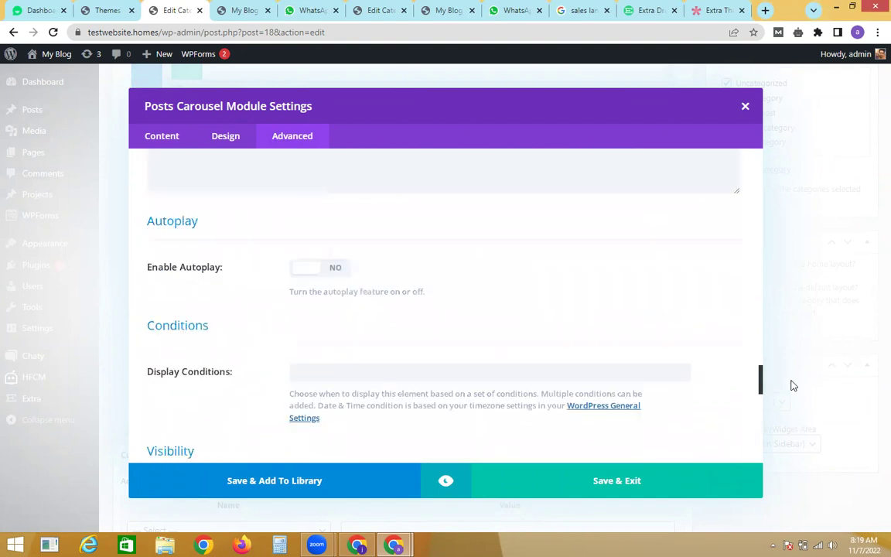
{"action": "left_click", "coordinate": [317, 269]}
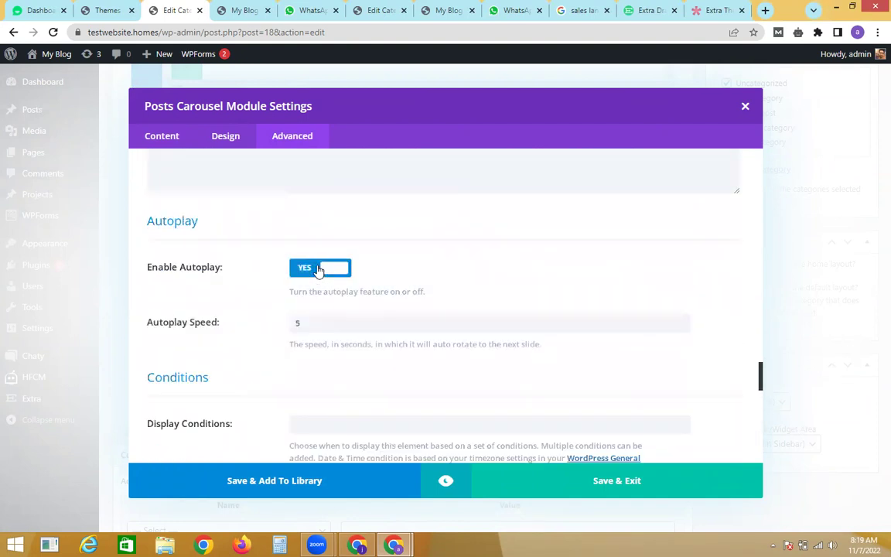
{"action": "double_click", "coordinate": [310, 319]}
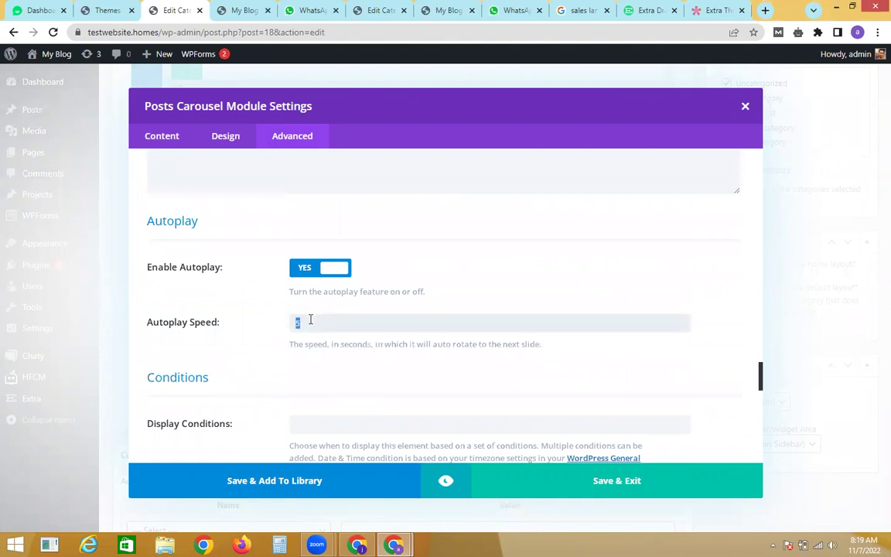
{"action": "left_click", "coordinate": [531, 473]}
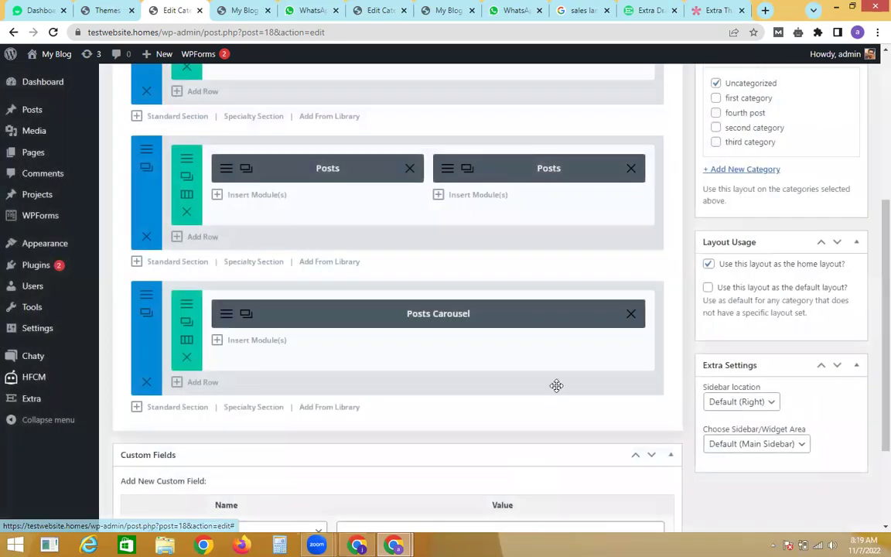
{"action": "scroll", "coordinate": [871, 208], "scroll_direction": "up", "scroll_amount": 3}
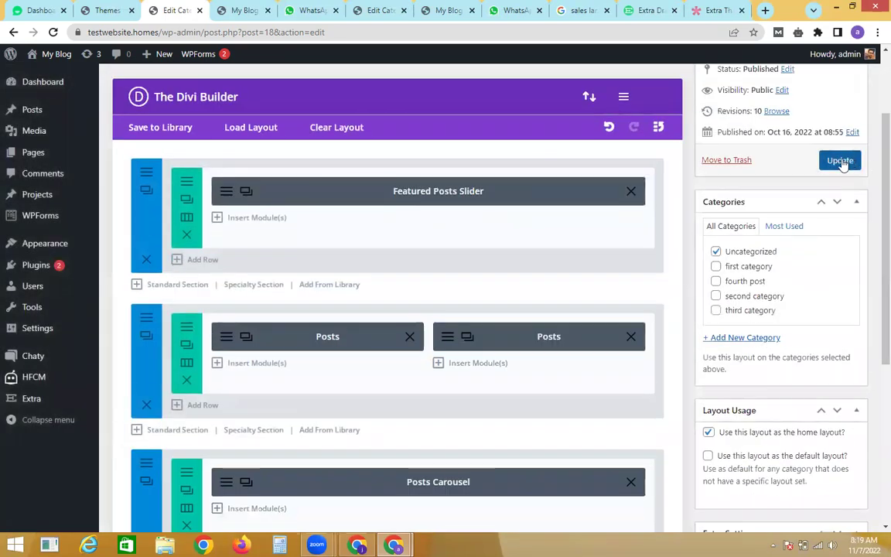
{"action": "left_click", "coordinate": [840, 161]}
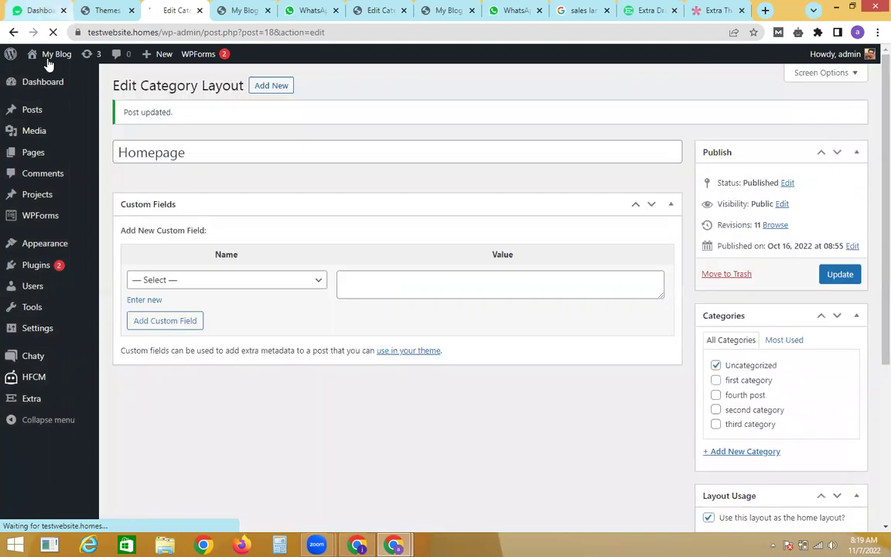
Step: Open the live site in a new tab and scroll through its homepage
{"action": "mouse_move", "coordinate": [51, 56]}
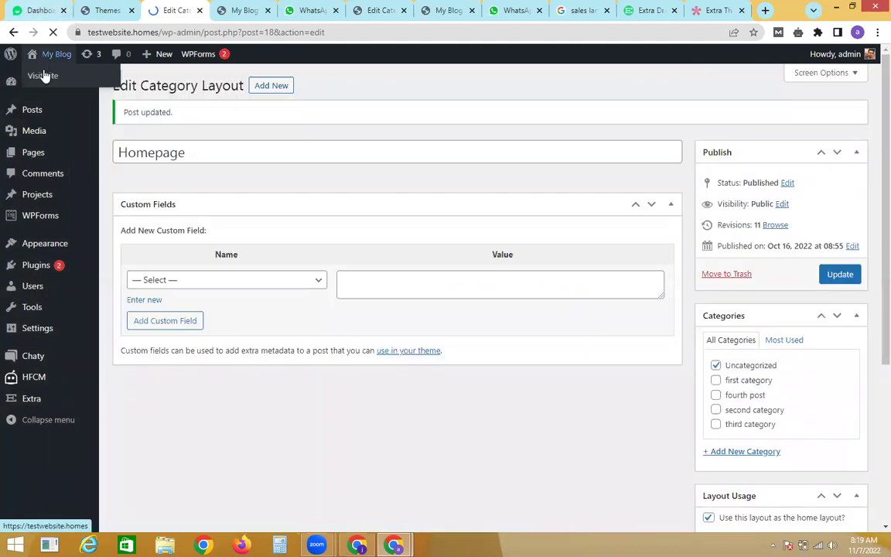
{"action": "right_click", "coordinate": [44, 78]}
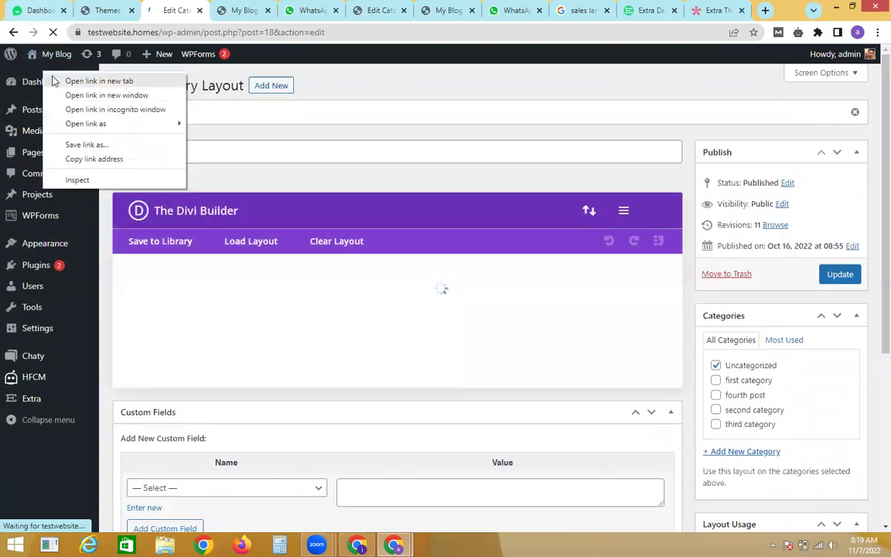
{"action": "left_click", "coordinate": [58, 80]}
{"action": "left_click", "coordinate": [265, 7]}
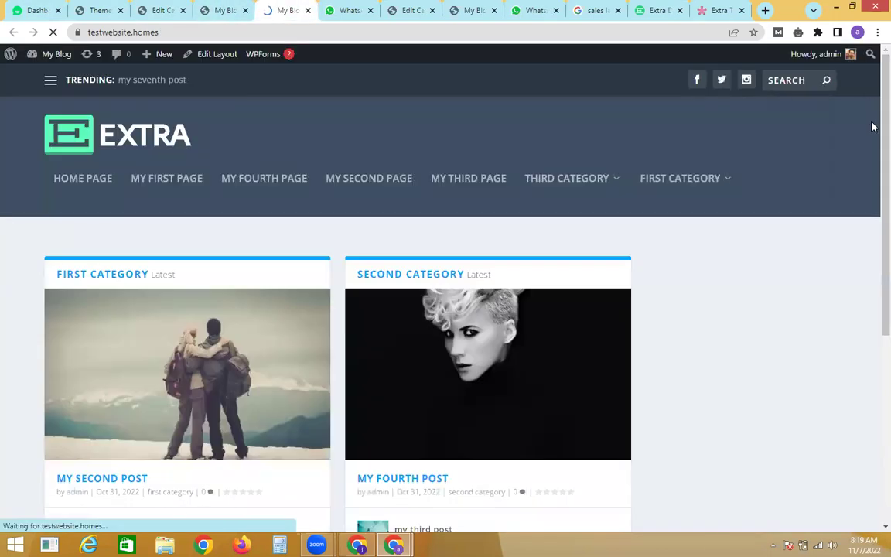
{"action": "scroll", "coordinate": [874, 126], "scroll_direction": "down", "scroll_amount": 10}
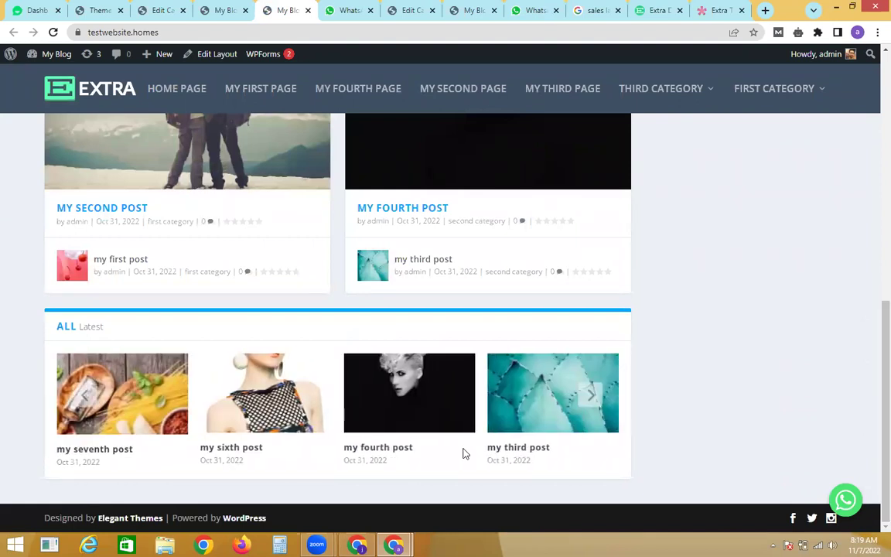
{"action": "left_click_drag", "start_coordinate": [871, 352], "coordinate": [867, 108]}
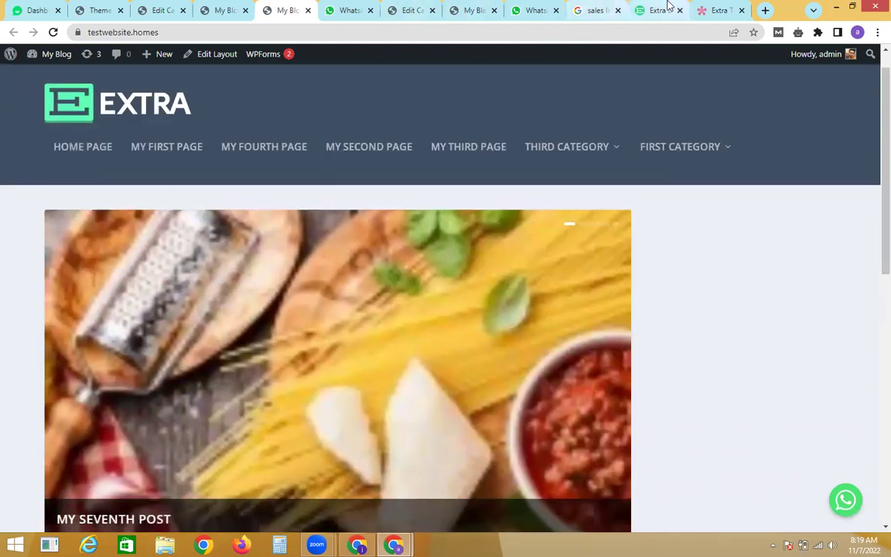
Step: Scroll the Extra demo preview for comparison, then return to the Homepage category layout editor
{"action": "left_click", "coordinate": [696, 7]}
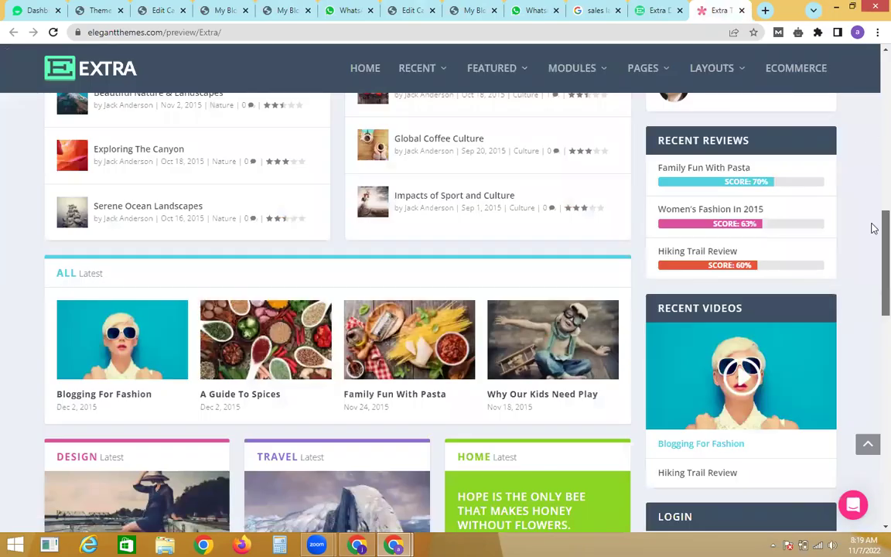
{"action": "left_click_drag", "start_coordinate": [871, 226], "coordinate": [874, 259]}
{"action": "scroll", "coordinate": [873, 259], "scroll_direction": "down", "scroll_amount": 2}
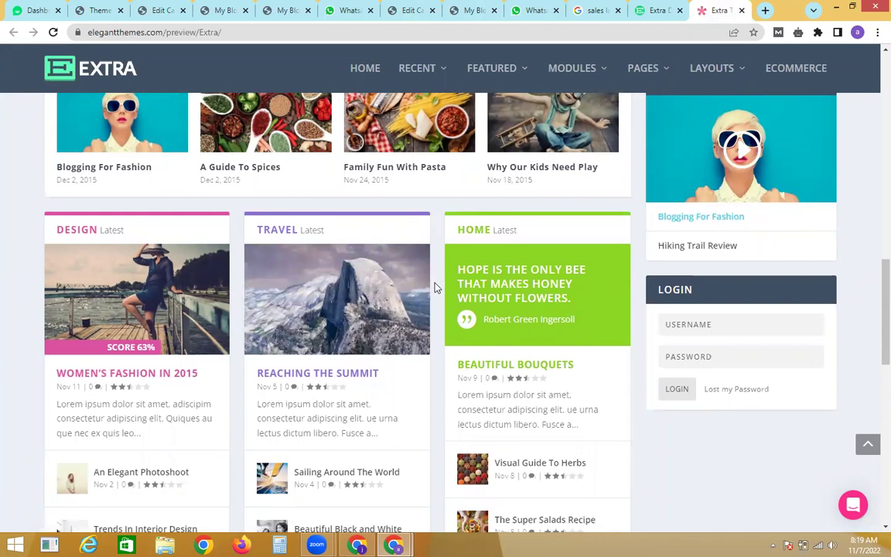
{"action": "left_click", "coordinate": [224, 9]}
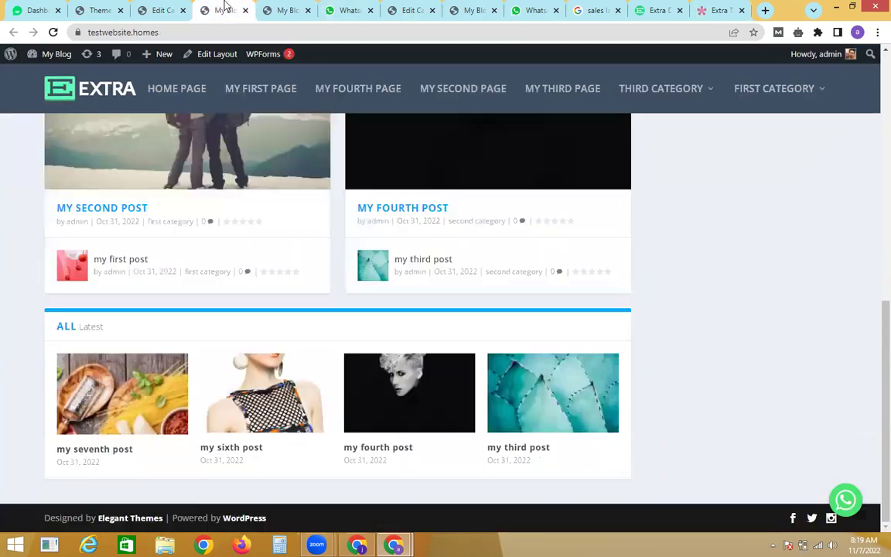
{"action": "left_click", "coordinate": [108, 9]}
{"action": "left_click", "coordinate": [163, 9]}
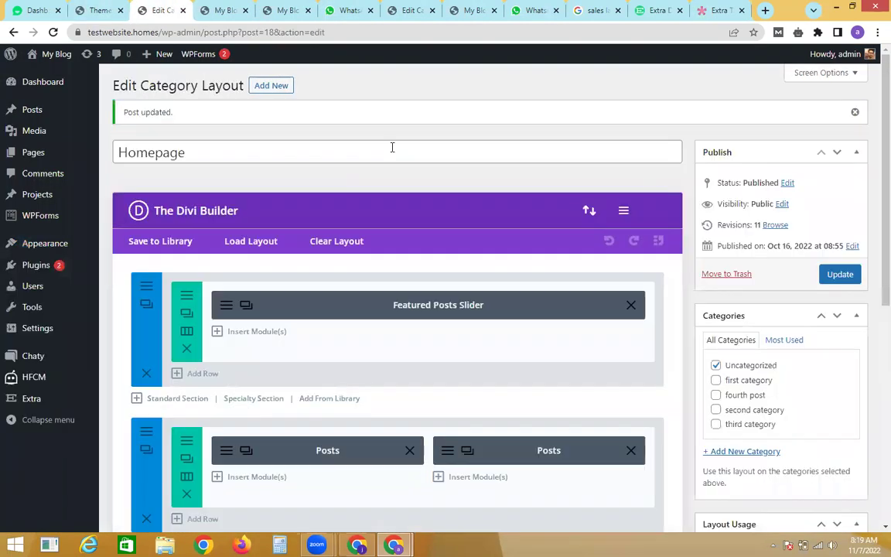
Step: Add a new section below the Posts Carousel with a 1/3 1/3 1/3 column layout
{"action": "scroll", "coordinate": [871, 264], "scroll_direction": "down", "scroll_amount": 4}
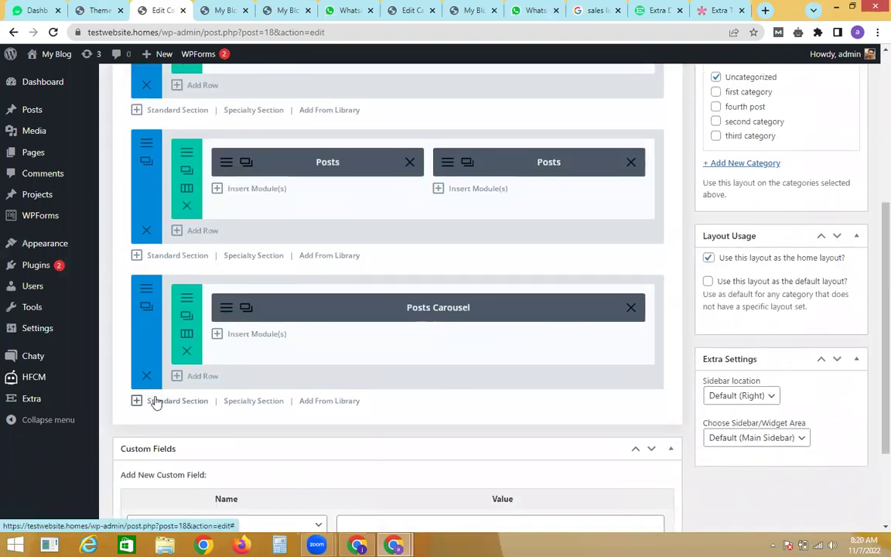
{"action": "left_click", "coordinate": [155, 401]}
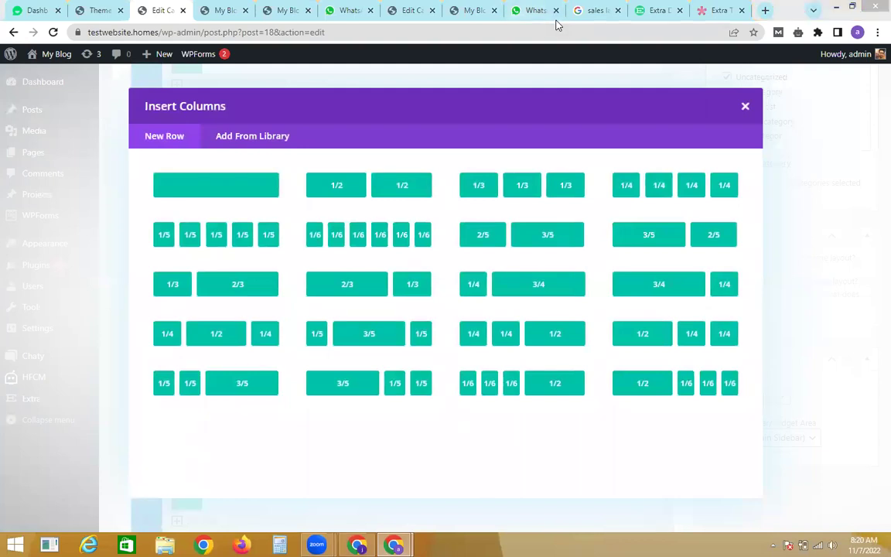
{"action": "left_click", "coordinate": [487, 186]}
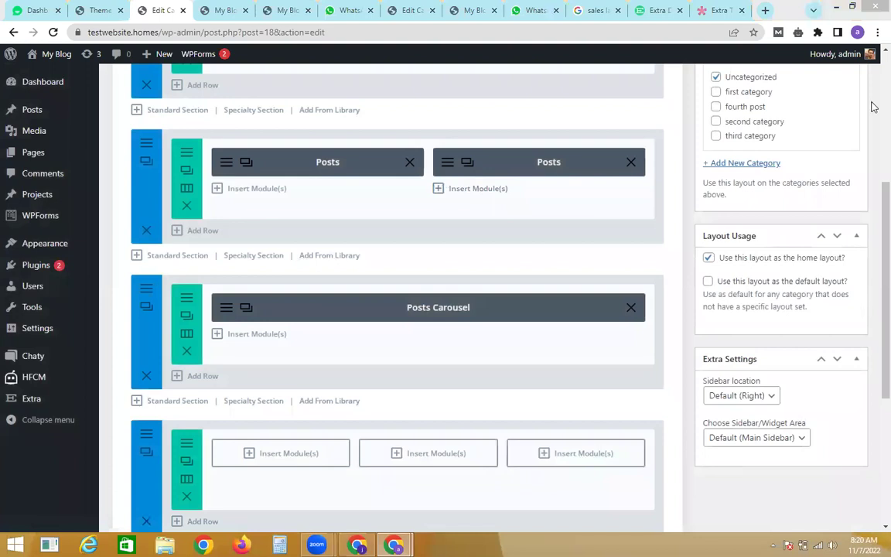
Step: Insert a Posts module in the first column showing only first category posts
{"action": "scroll", "coordinate": [581, 267], "scroll_direction": "down", "scroll_amount": 2}
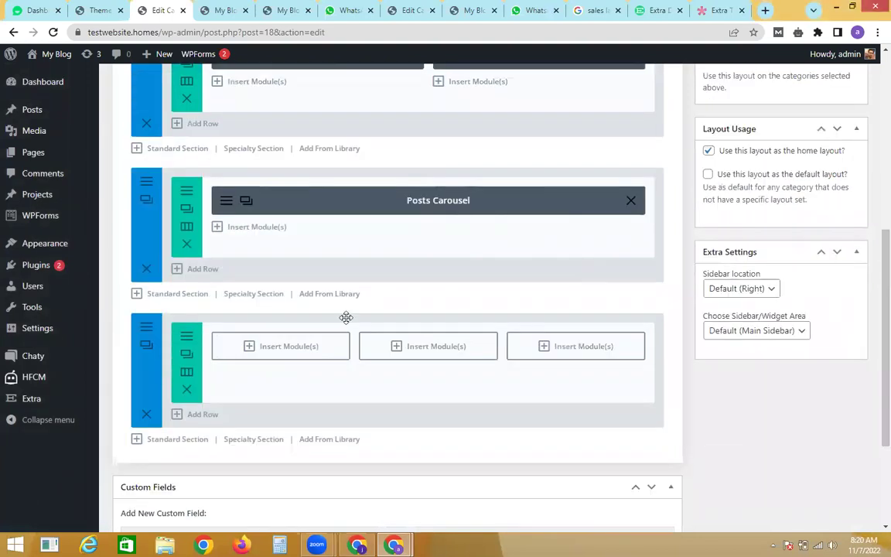
{"action": "left_click", "coordinate": [304, 350]}
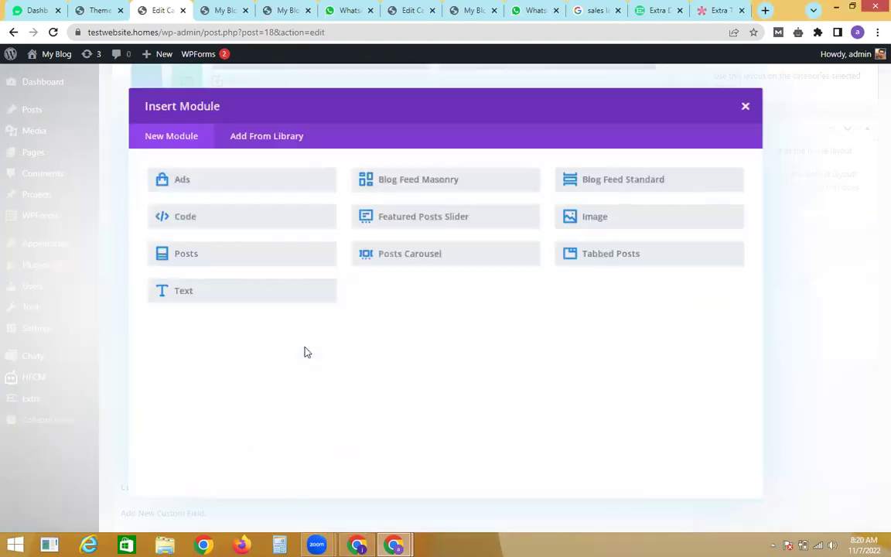
{"action": "left_click", "coordinate": [230, 254]}
{"action": "left_click", "coordinate": [297, 264]}
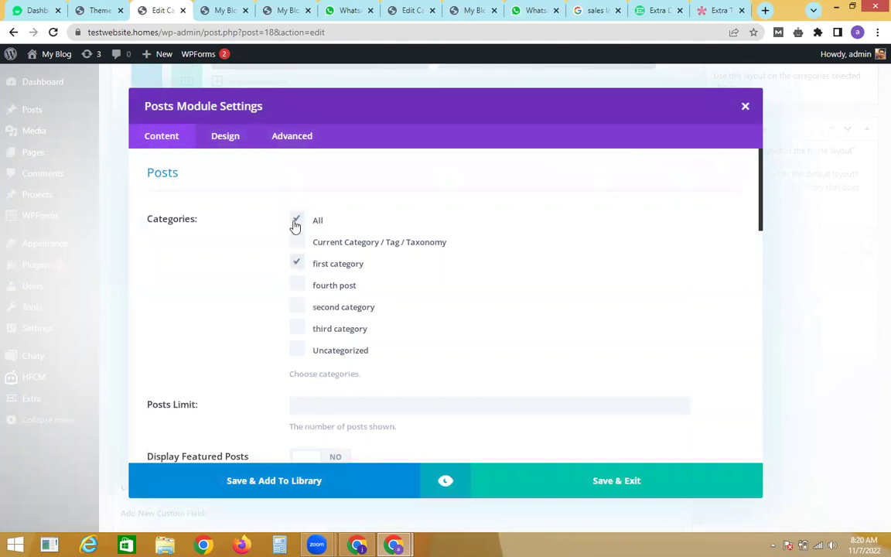
{"action": "left_click", "coordinate": [473, 461]}
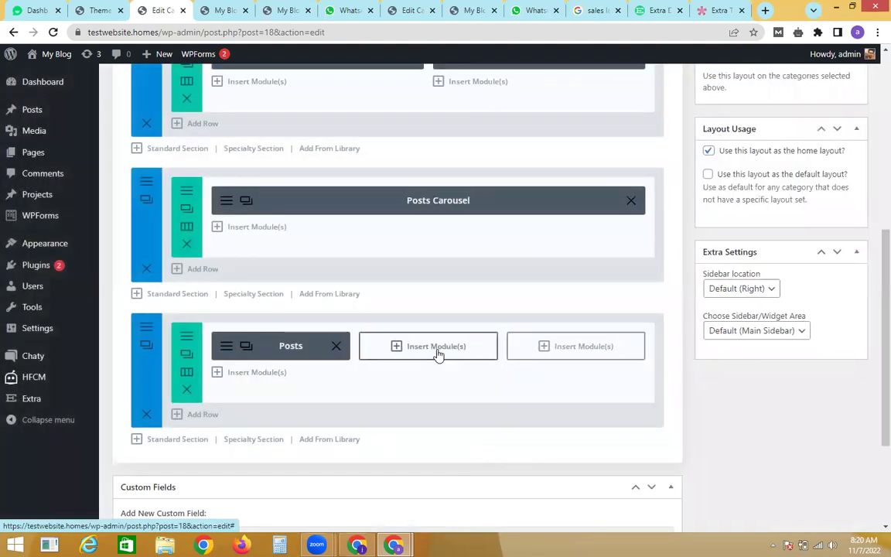
Step: Add a Posts module to the second column limited to second category
{"action": "left_click", "coordinate": [437, 348]}
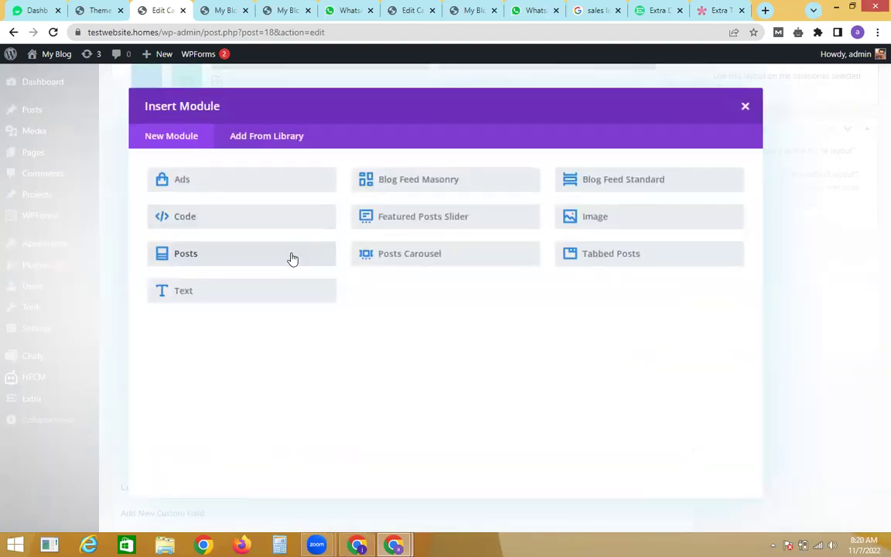
{"action": "left_click", "coordinate": [292, 259]}
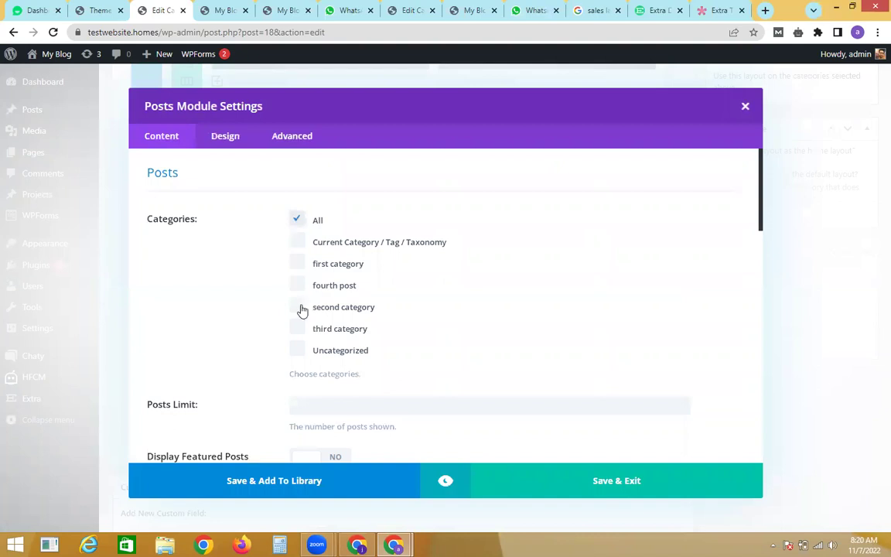
{"action": "left_click", "coordinate": [299, 308]}
{"action": "key", "text": "Escape"}
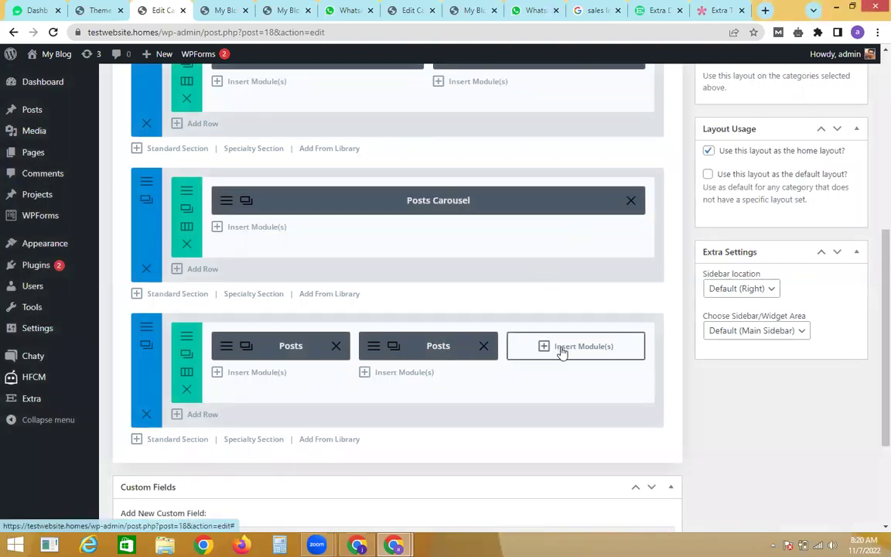
Step: Add a Posts module to the third column for third category posts
{"action": "left_click", "coordinate": [562, 350]}
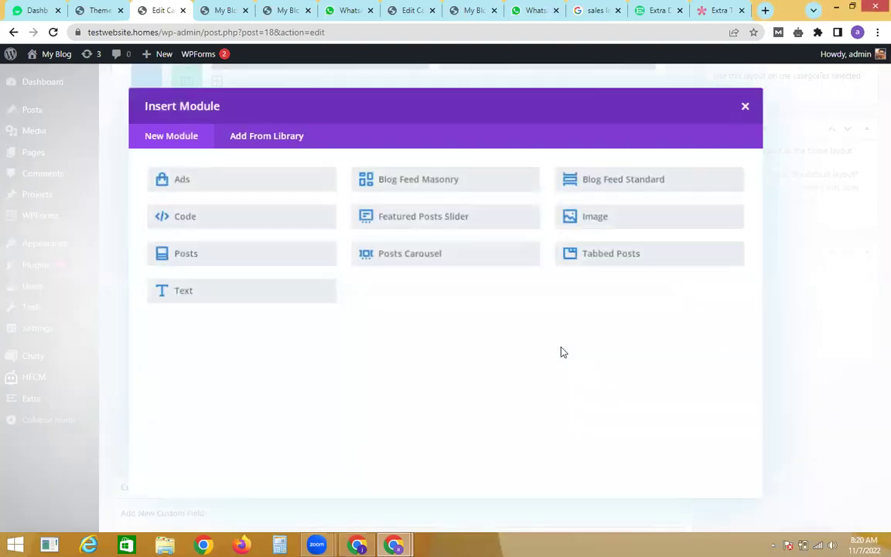
{"action": "left_click", "coordinate": [279, 250]}
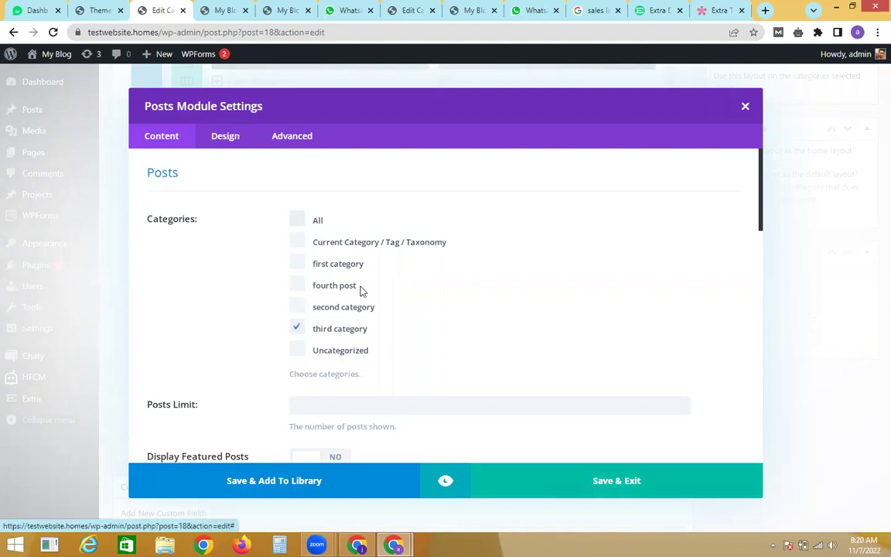
{"action": "key", "text": "Escape"}
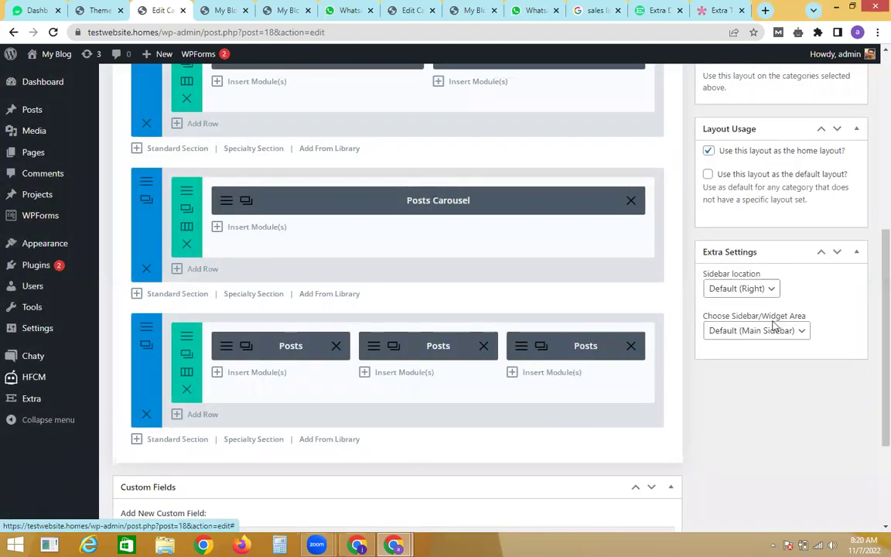
{"action": "scroll", "coordinate": [870, 334], "scroll_direction": "up", "scroll_amount": 4}
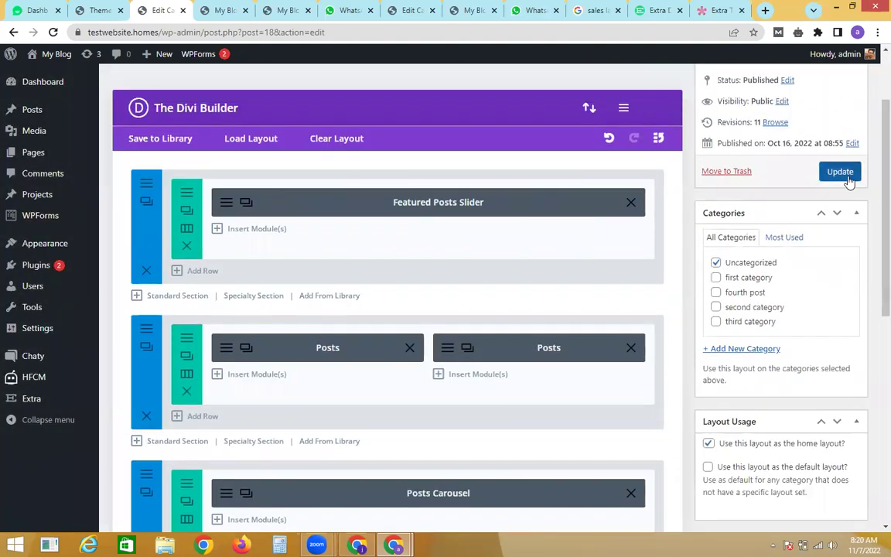
Step: Update the Homepage layout and review the live homepage's category columns in a new tab
{"action": "left_click", "coordinate": [849, 178]}
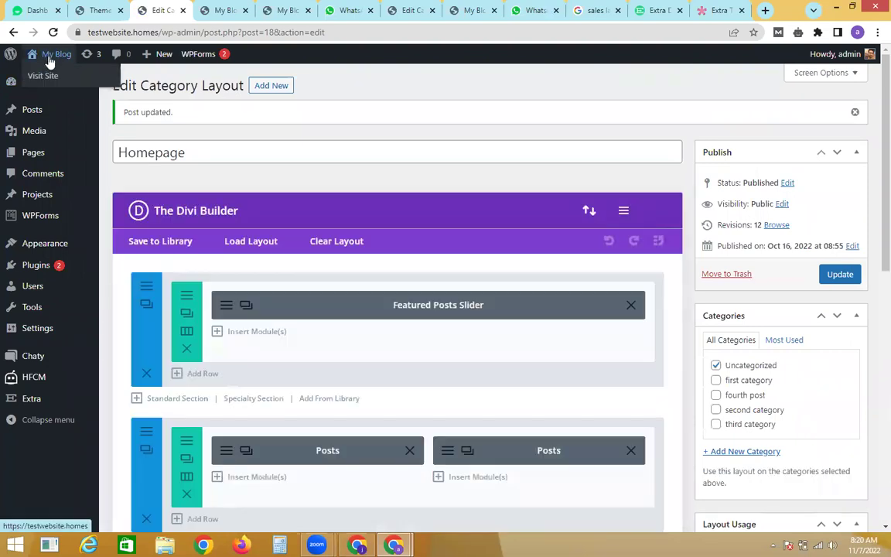
{"action": "right_click", "coordinate": [62, 75]}
{"action": "left_click", "coordinate": [63, 79]}
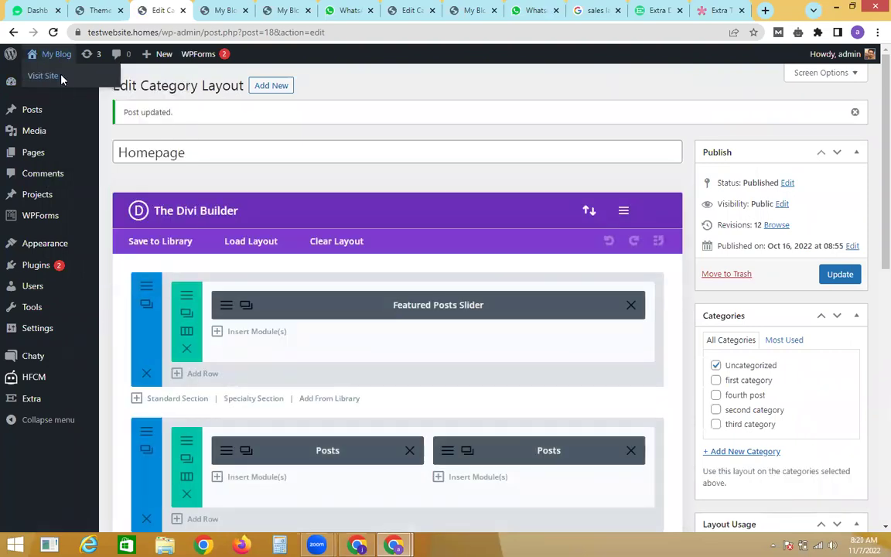
{"action": "left_click", "coordinate": [203, 10]}
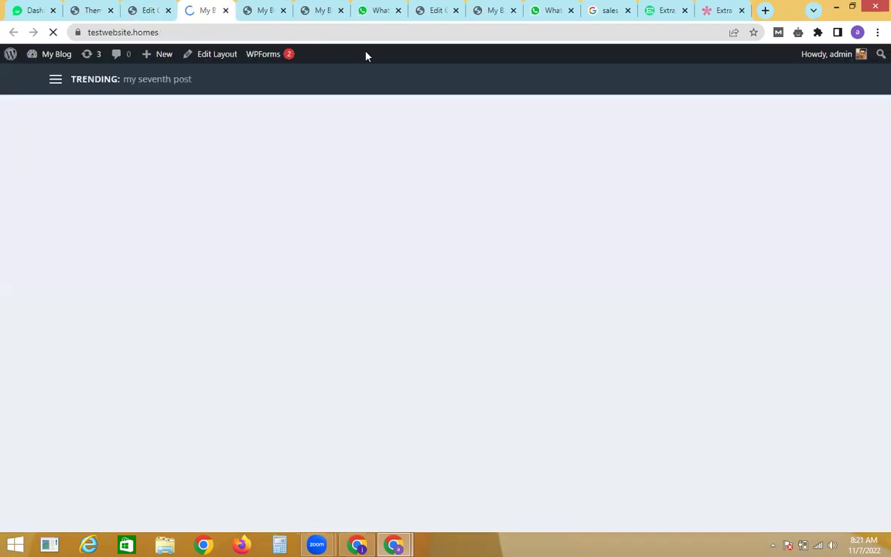
{"action": "scroll", "coordinate": [873, 155], "scroll_direction": "down", "scroll_amount": 10}
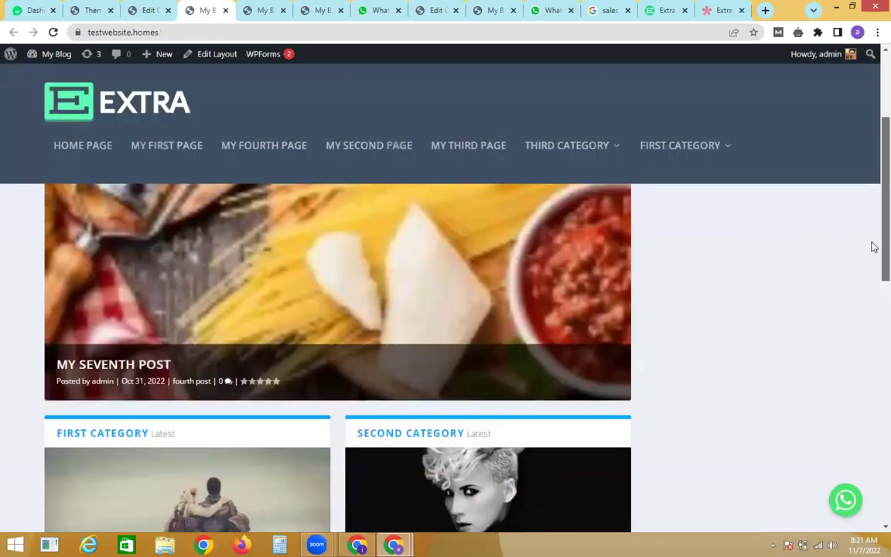
{"action": "scroll", "coordinate": [873, 329], "scroll_direction": "down", "scroll_amount": 5}
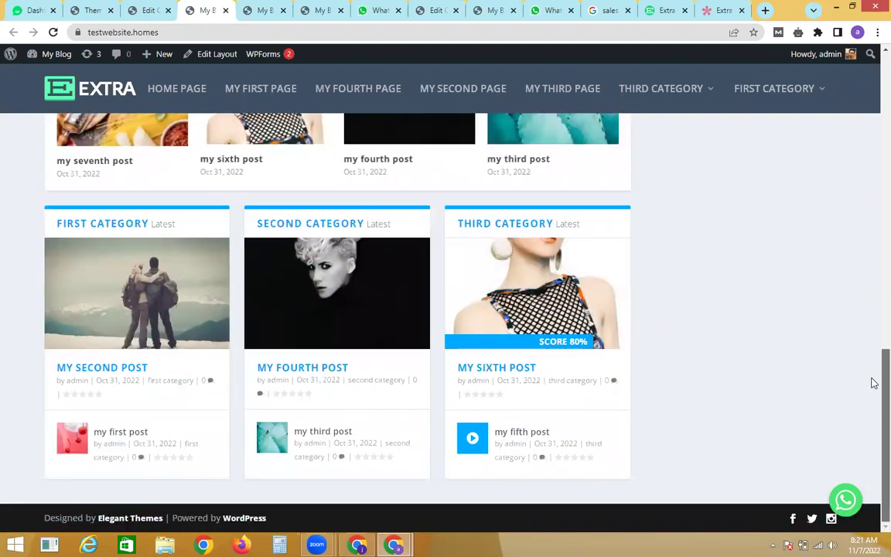
{"action": "scroll", "coordinate": [874, 381], "scroll_direction": "up", "scroll_amount": 2}
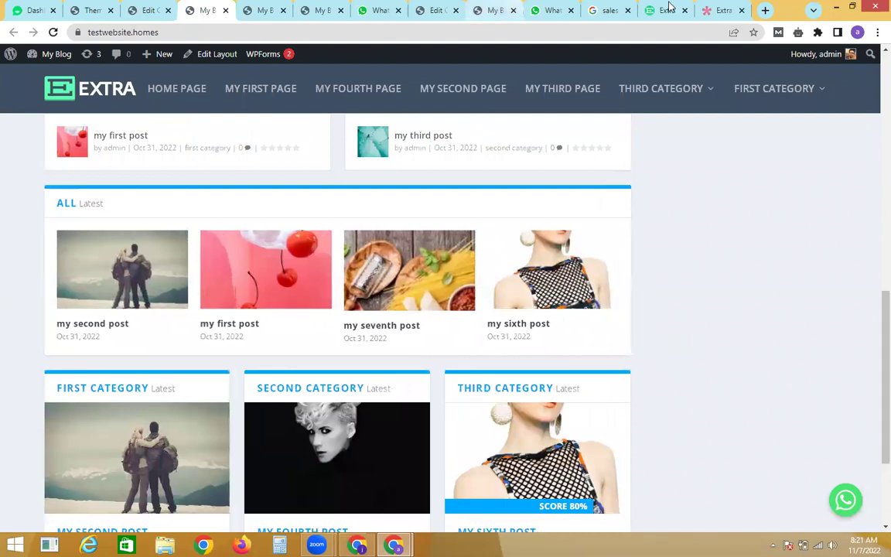
Step: Browse the Extra demo's Nature, Culture, Travel and Design posts, then return to the layout editor
{"action": "left_click", "coordinate": [720, 10]}
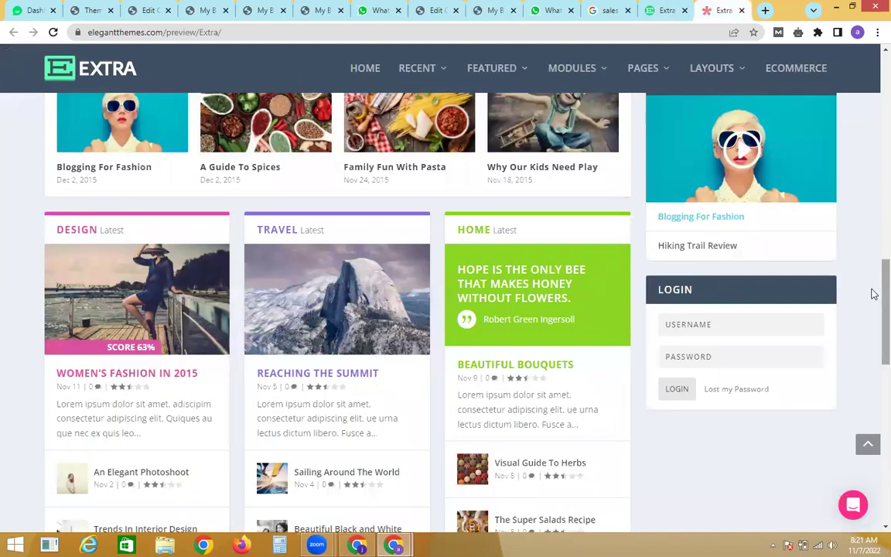
{"action": "scroll", "coordinate": [871, 402], "scroll_direction": "down", "scroll_amount": 5}
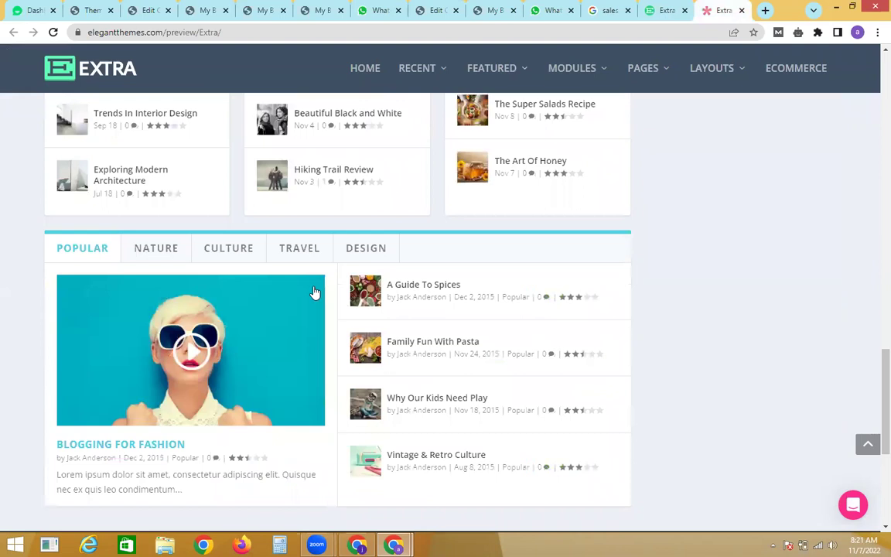
{"action": "left_click", "coordinate": [158, 246]}
{"action": "left_click", "coordinate": [239, 247]}
{"action": "left_click", "coordinate": [298, 246]}
{"action": "left_click", "coordinate": [351, 241]}
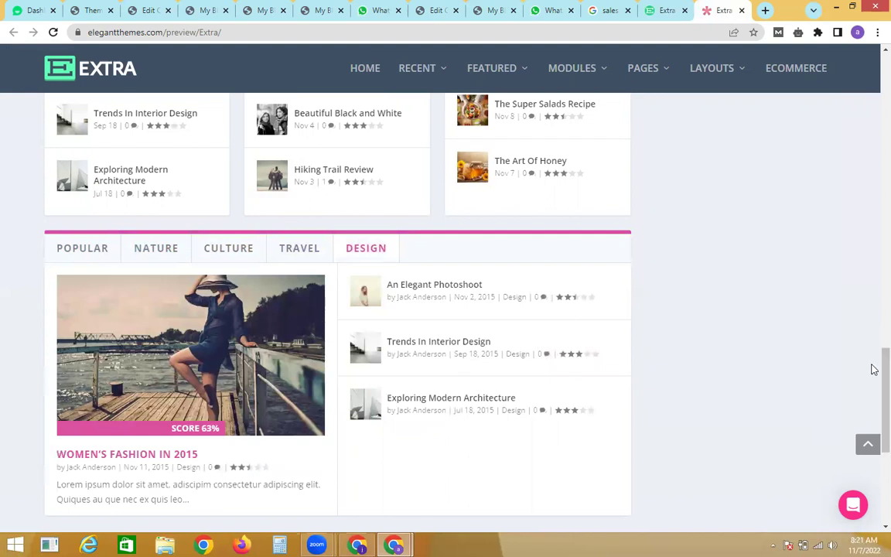
{"action": "left_click", "coordinate": [202, 10]}
{"action": "left_click", "coordinate": [137, 9]}
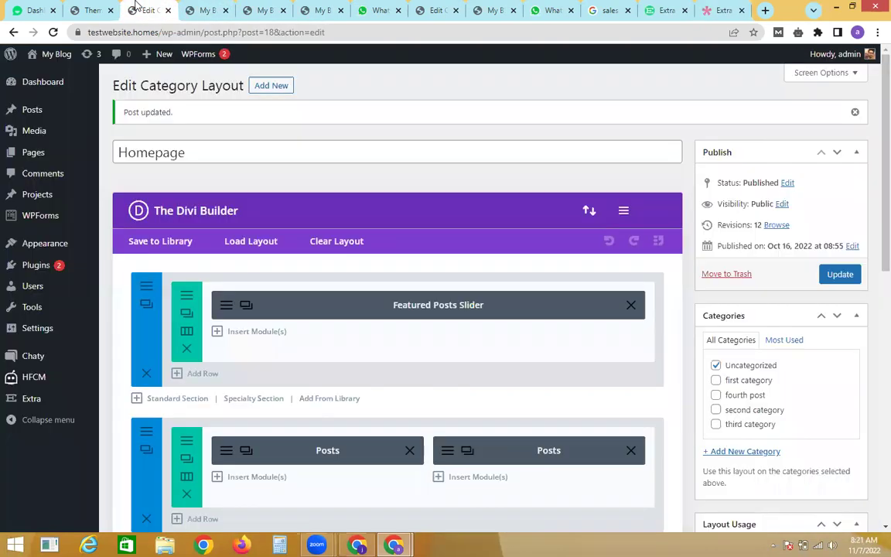
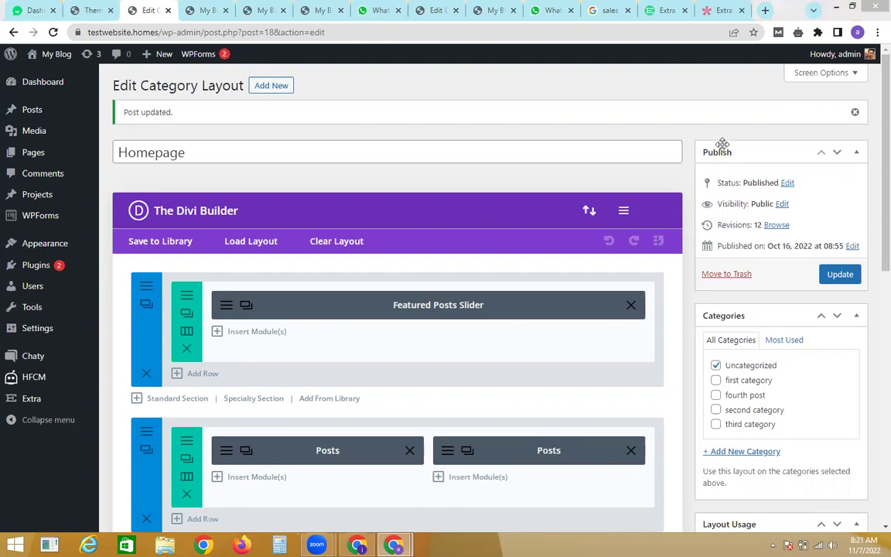
Step: Add a standard section with one full-width column below the three-Posts row
{"action": "scroll", "coordinate": [874, 317], "scroll_direction": "down", "scroll_amount": 1}
{"action": "scroll", "coordinate": [874, 317], "scroll_direction": "down", "scroll_amount": 5}
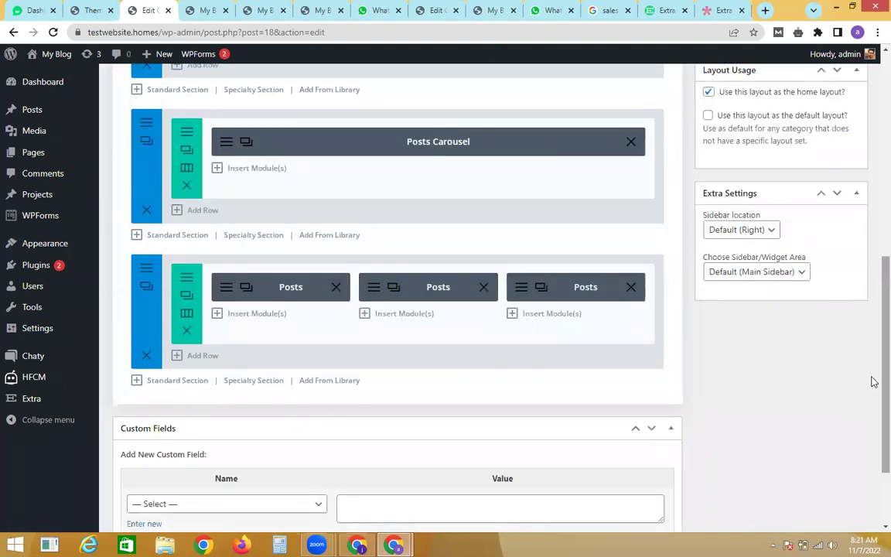
{"action": "scroll", "coordinate": [871, 369], "scroll_direction": "up", "scroll_amount": 1}
{"action": "scroll", "coordinate": [872, 348], "scroll_direction": "up", "scroll_amount": 1}
{"action": "scroll", "coordinate": [873, 332], "scroll_direction": "down", "scroll_amount": 1}
{"action": "scroll", "coordinate": [873, 319], "scroll_direction": "up", "scroll_amount": 2}
{"action": "scroll", "coordinate": [873, 319], "scroll_direction": "down", "scroll_amount": 1}
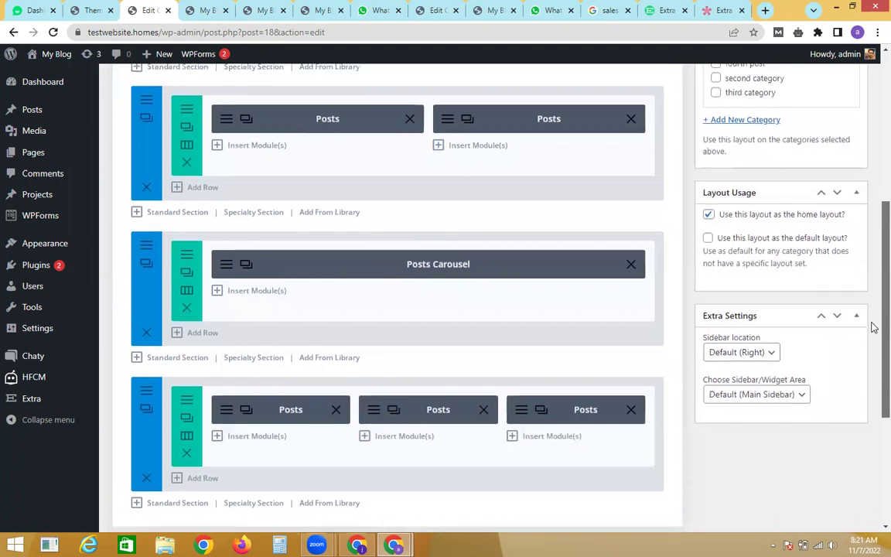
{"action": "scroll", "coordinate": [871, 340], "scroll_direction": "down", "scroll_amount": 2}
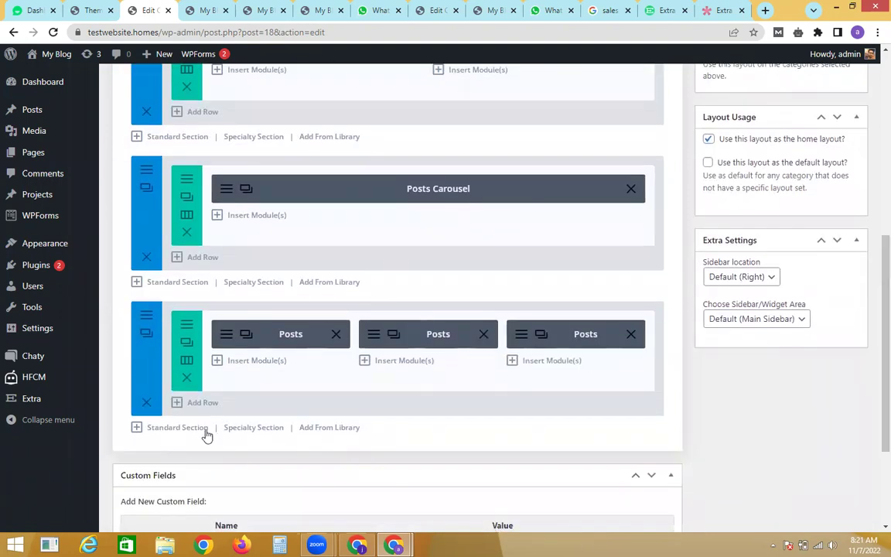
{"action": "left_click", "coordinate": [200, 429]}
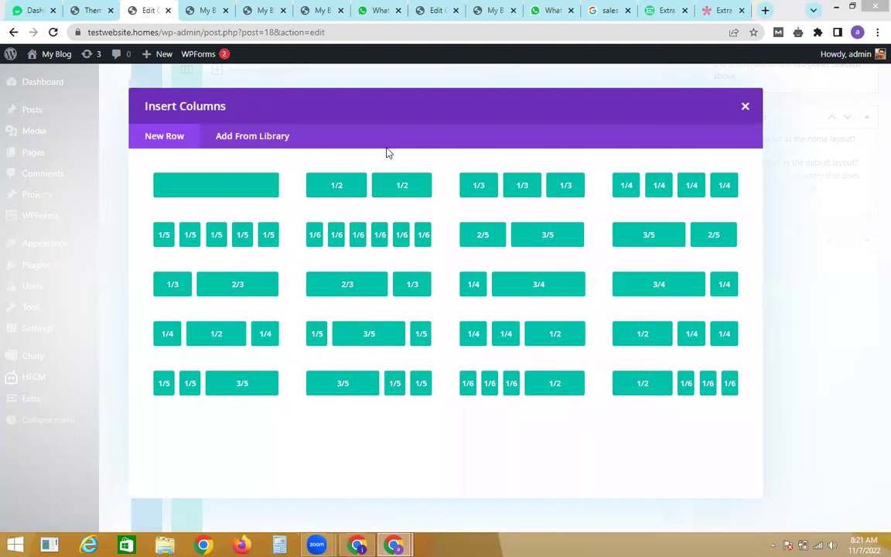
{"action": "left_click", "coordinate": [241, 193]}
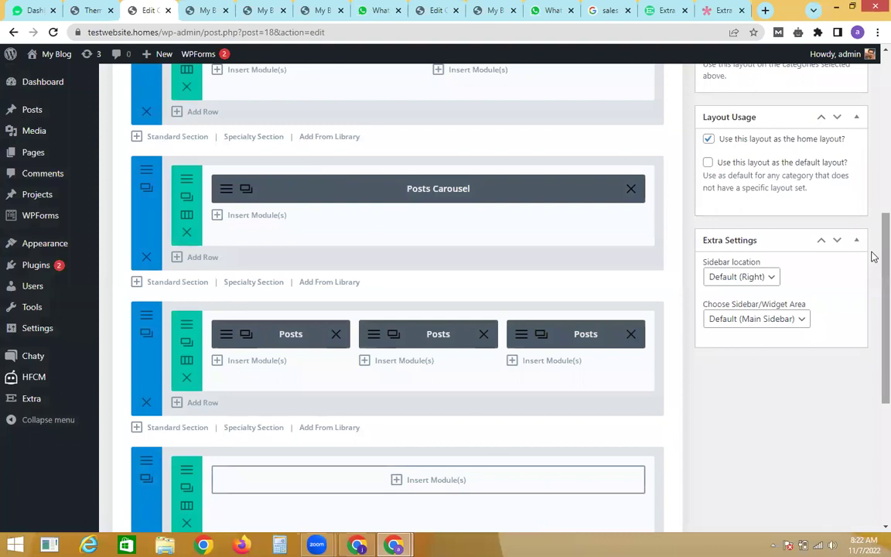
{"action": "scroll", "coordinate": [871, 294], "scroll_direction": "down", "scroll_amount": 3}
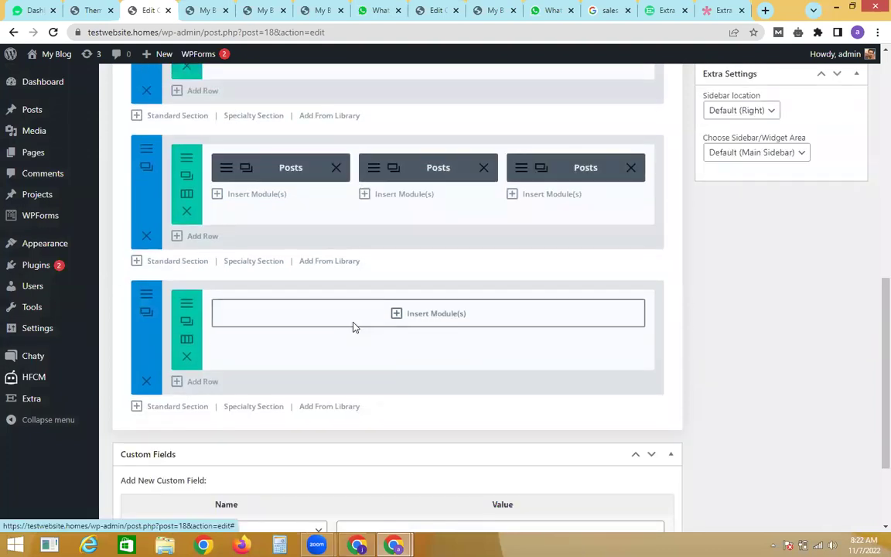
Step: Insert a Tabbed Posts module into the empty full-width row
{"action": "left_click", "coordinate": [353, 323]}
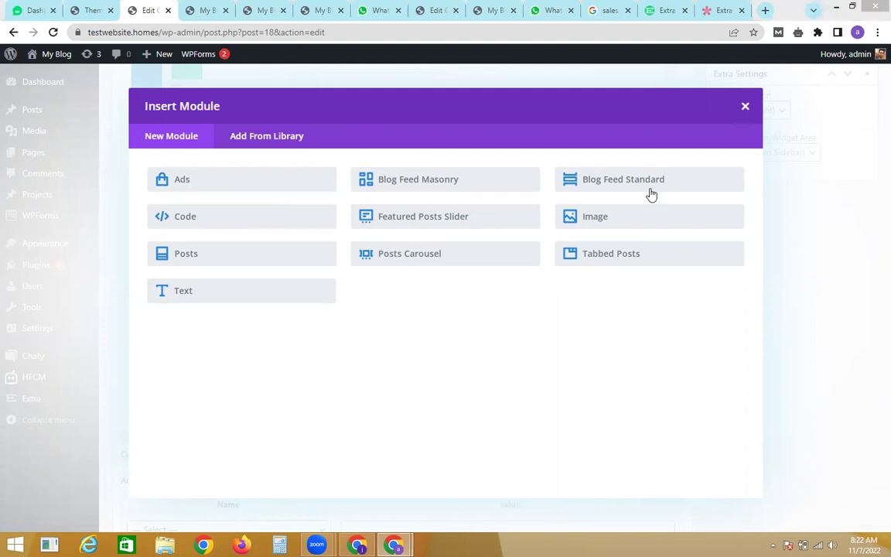
{"action": "left_click", "coordinate": [596, 254]}
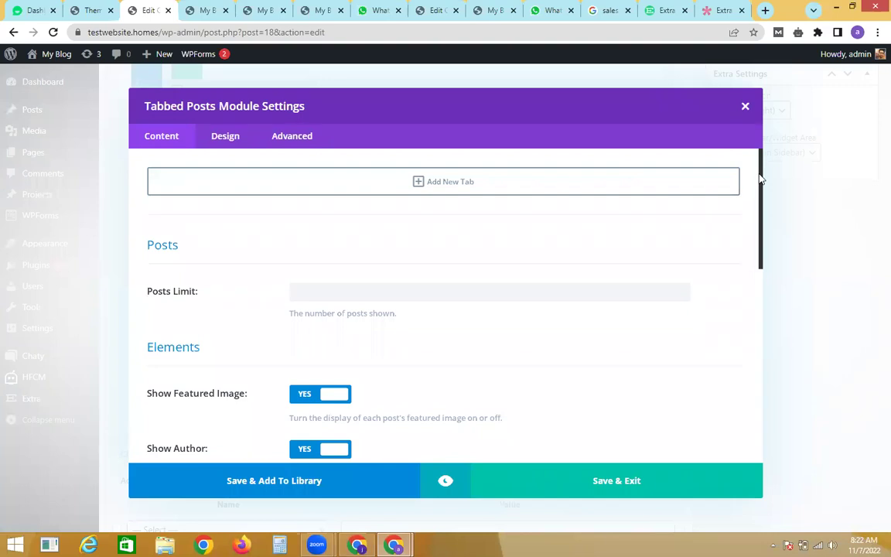
{"action": "scroll", "coordinate": [764, 201], "scroll_direction": "down", "scroll_amount": 1}
{"action": "scroll", "coordinate": [770, 193], "scroll_direction": "up", "scroll_amount": 1}
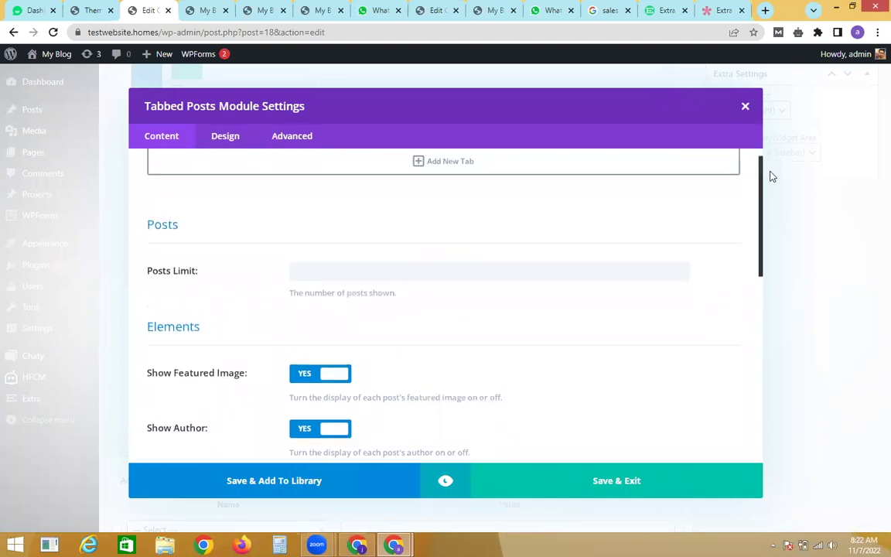
{"action": "scroll", "coordinate": [768, 167], "scroll_direction": "down", "scroll_amount": 3}
{"action": "scroll", "coordinate": [789, 279], "scroll_direction": "down", "scroll_amount": 4}
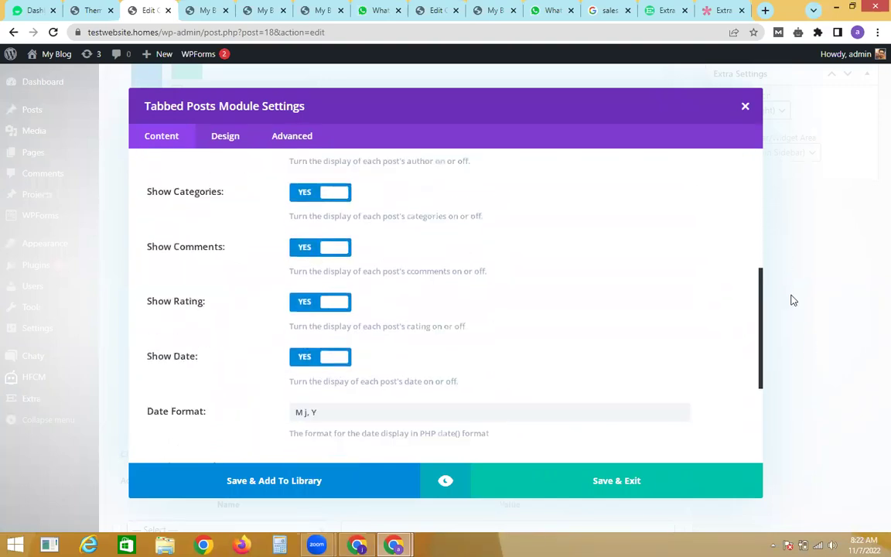
{"action": "scroll", "coordinate": [819, 332], "scroll_direction": "up", "scroll_amount": 1}
{"action": "scroll", "coordinate": [812, 285], "scroll_direction": "up", "scroll_amount": 6}
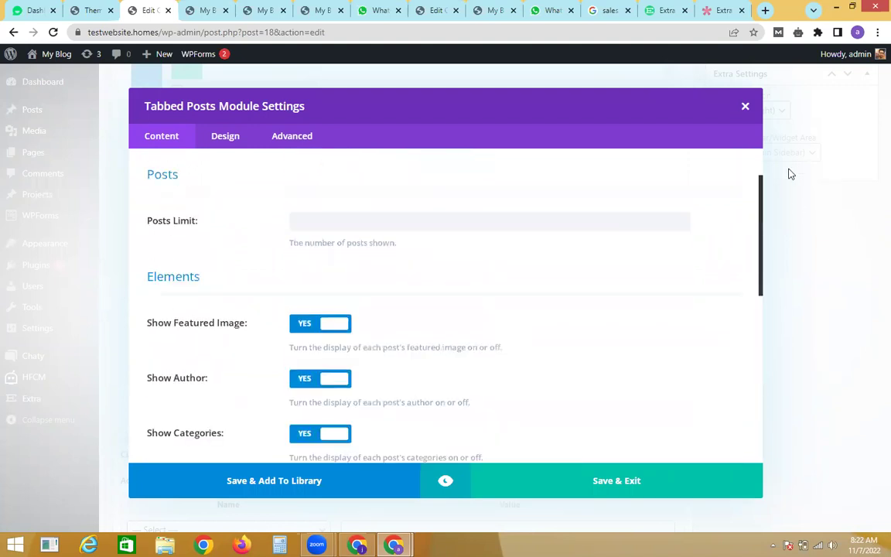
Step: Add tabs for first, second and third category, then save the module
{"action": "left_click", "coordinate": [443, 188]}
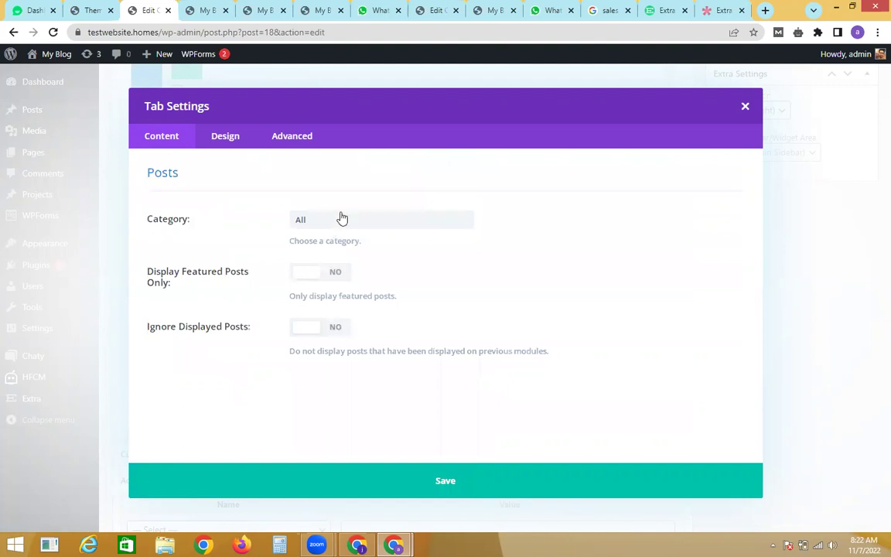
{"action": "left_click", "coordinate": [344, 217]}
{"action": "left_click", "coordinate": [337, 249]}
{"action": "left_click", "coordinate": [387, 465]}
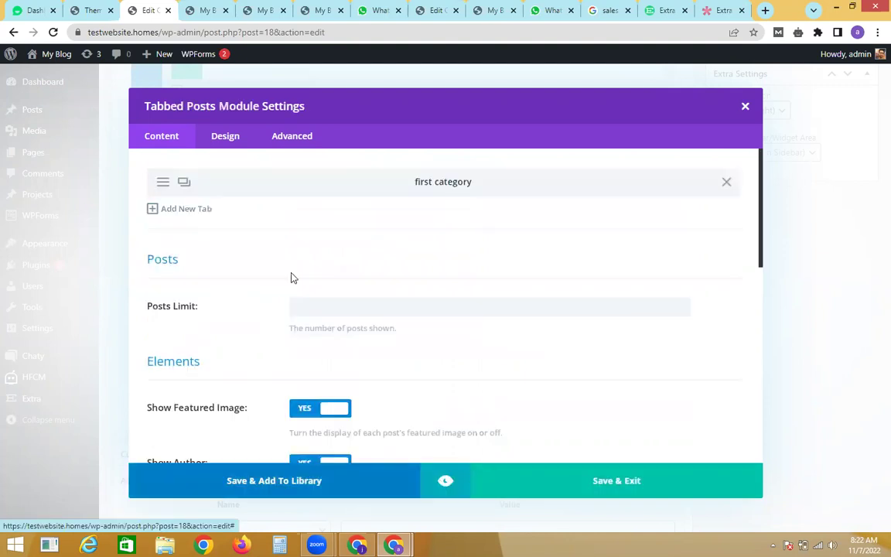
{"action": "left_click", "coordinate": [176, 208]}
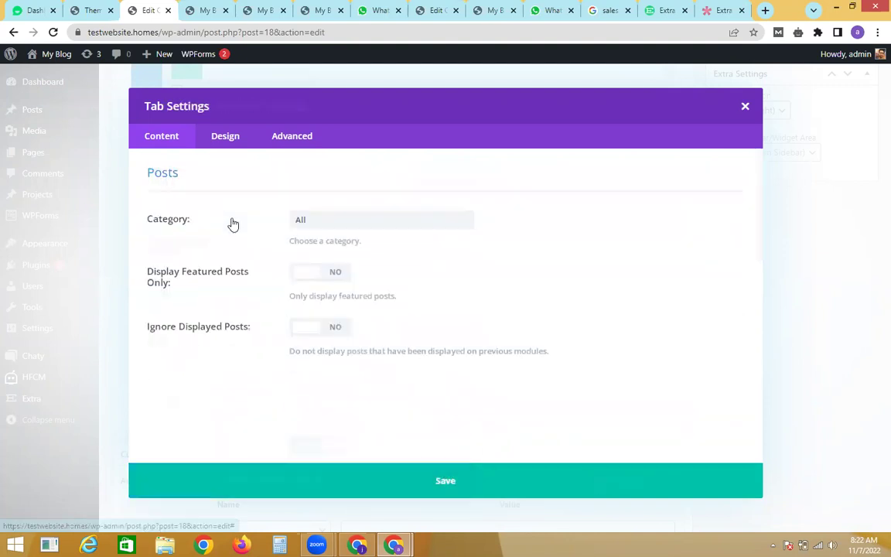
{"action": "left_click", "coordinate": [312, 224]}
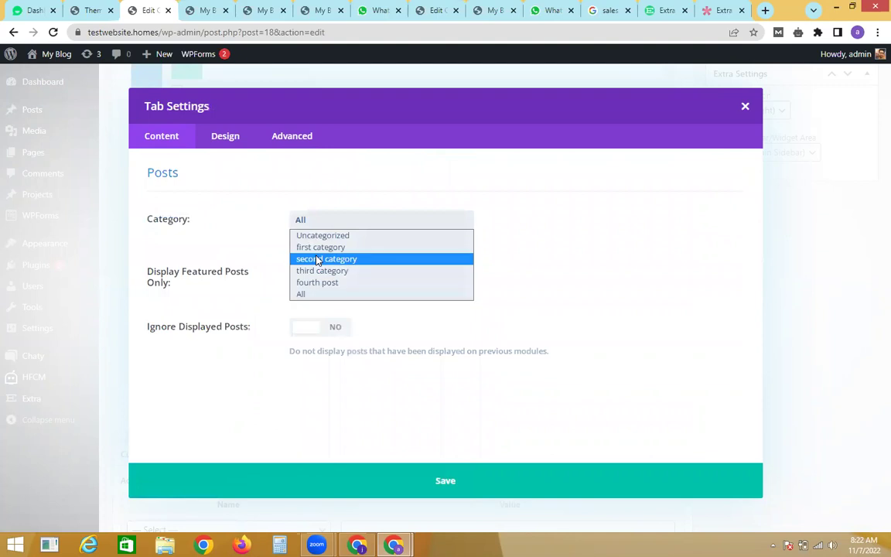
{"action": "left_click", "coordinate": [317, 258]}
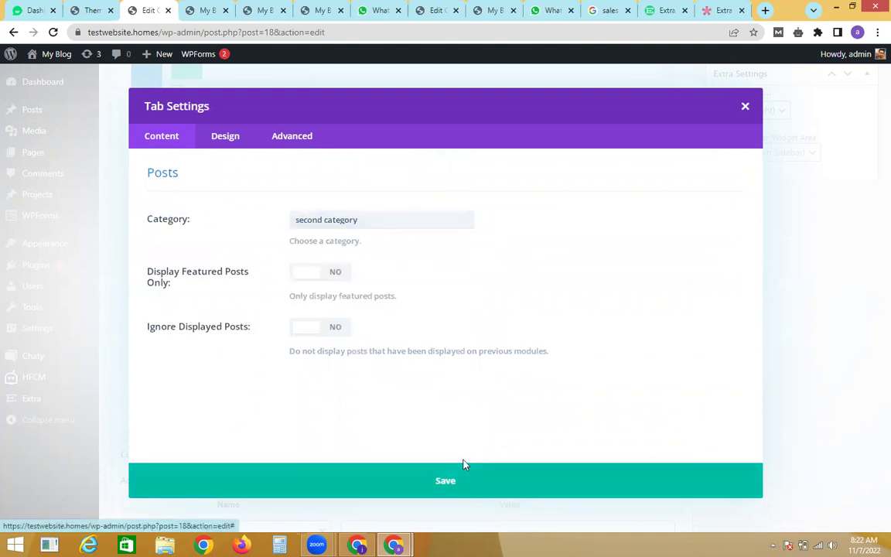
{"action": "left_click", "coordinate": [464, 464]}
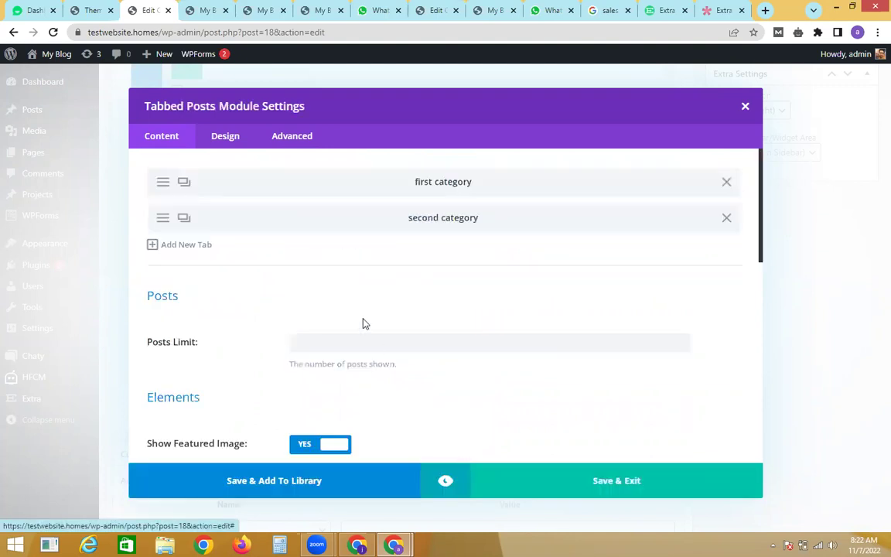
{"action": "left_click", "coordinate": [186, 245]}
{"action": "left_click", "coordinate": [309, 223]}
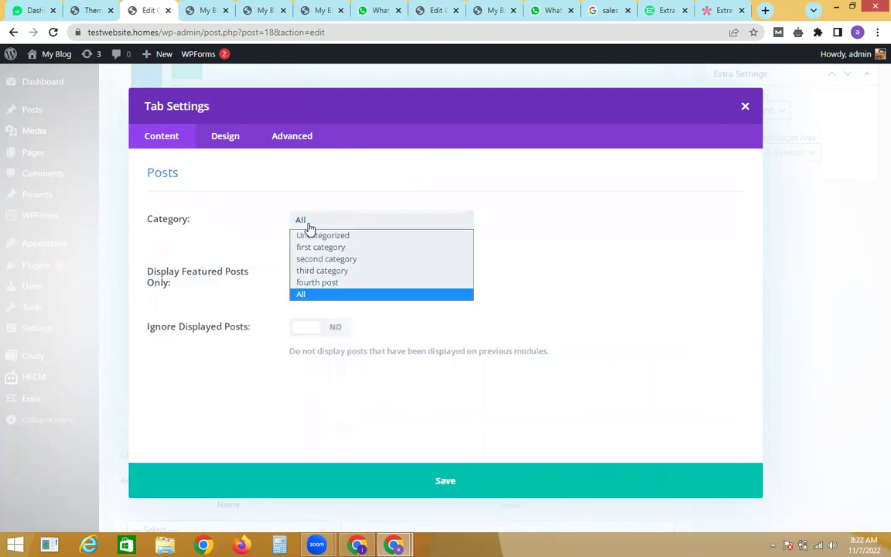
{"action": "left_click", "coordinate": [323, 271]}
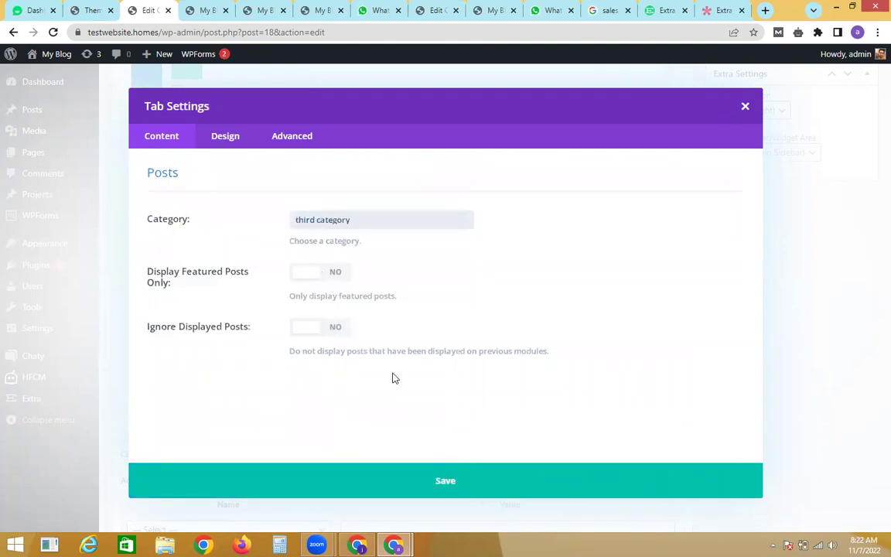
{"action": "left_click", "coordinate": [411, 465]}
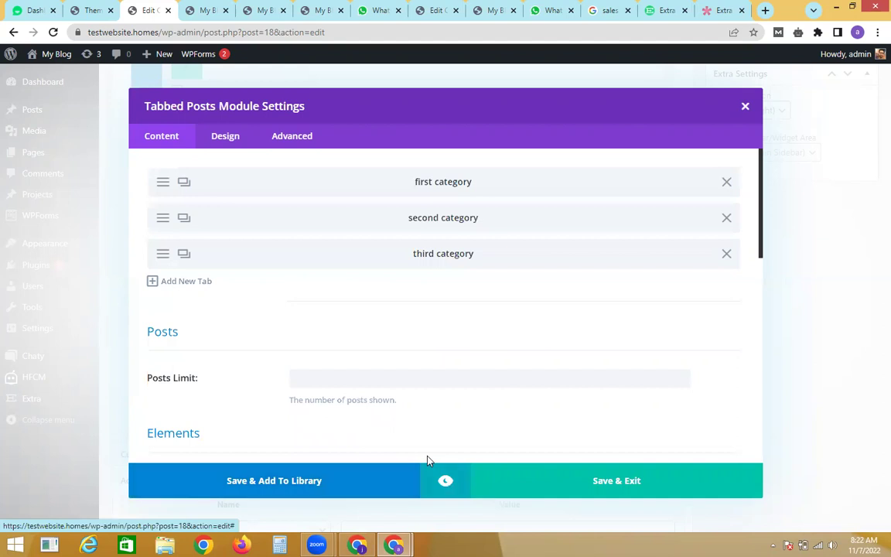
{"action": "left_click", "coordinate": [495, 476]}
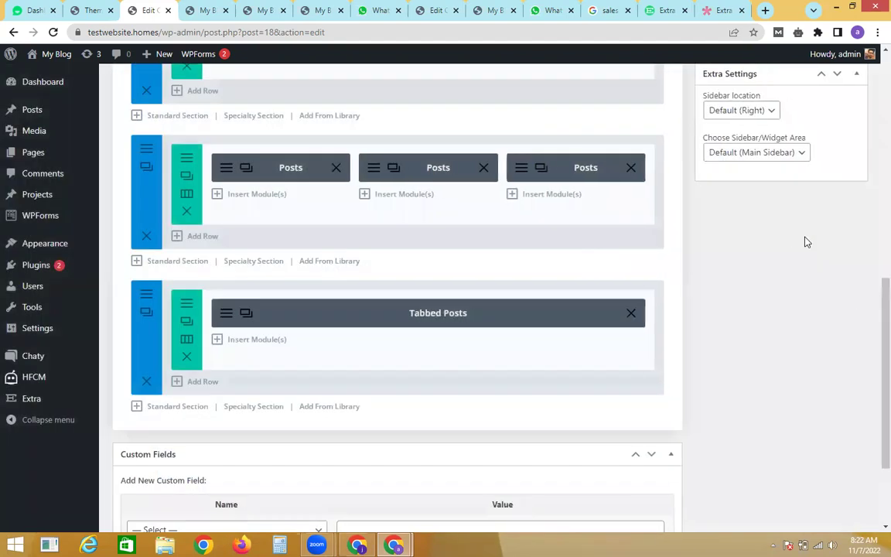
Step: Save the Homepage layout and open the live site in a new tab
{"action": "scroll", "coordinate": [871, 201], "scroll_direction": "up", "scroll_amount": 10}
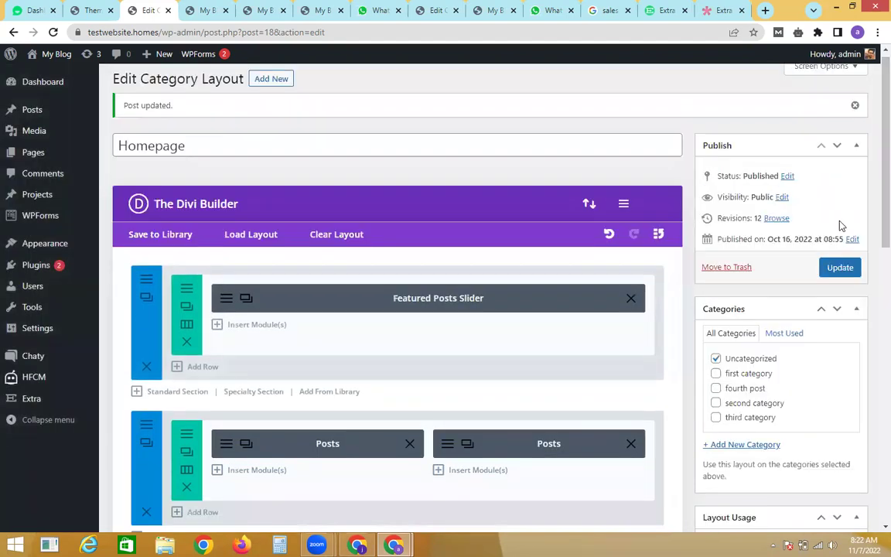
{"action": "left_click", "coordinate": [840, 268]}
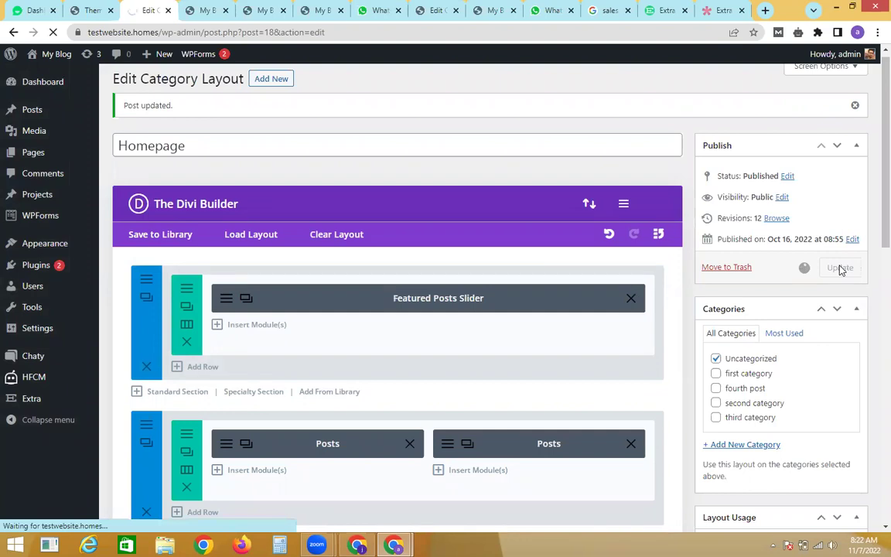
{"action": "mouse_move", "coordinate": [51, 58]}
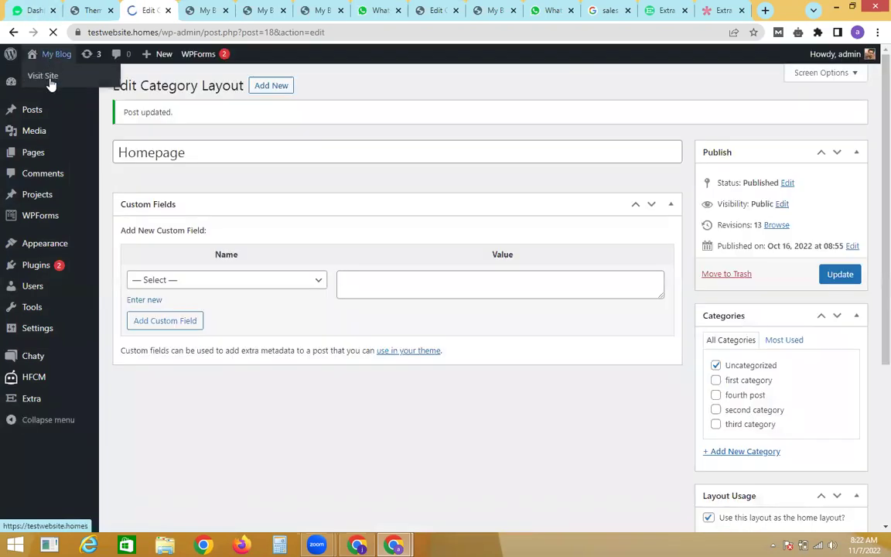
{"action": "right_click", "coordinate": [51, 83]}
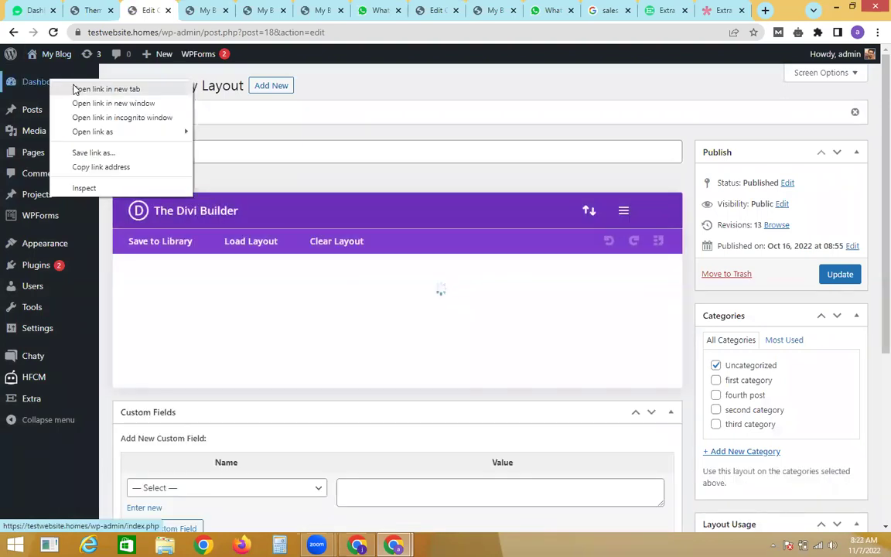
{"action": "left_click", "coordinate": [78, 88]}
{"action": "left_click", "coordinate": [186, 10]}
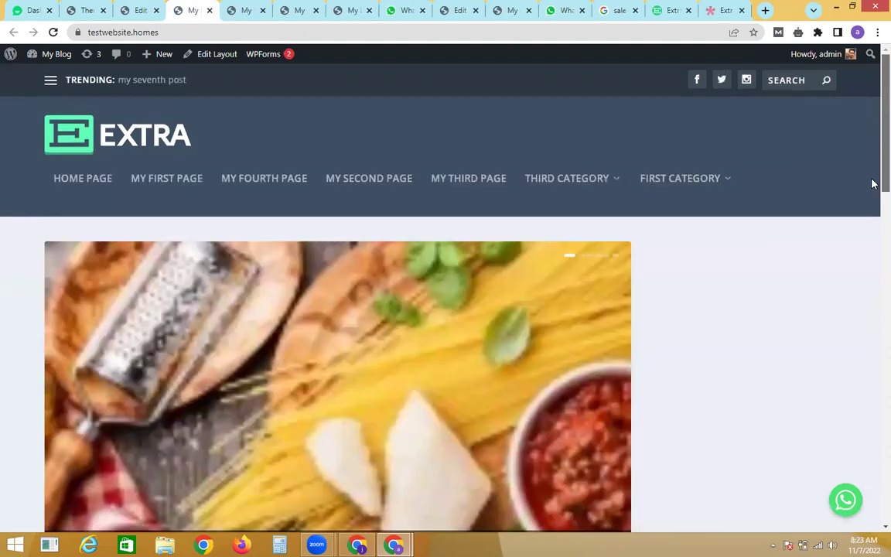
Step: Try the Second and Third Category tabs on the live homepage's tabbed posts block
{"action": "scroll", "coordinate": [872, 183], "scroll_direction": "down", "scroll_amount": 10}
{"action": "scroll", "coordinate": [872, 369], "scroll_direction": "down", "scroll_amount": 4}
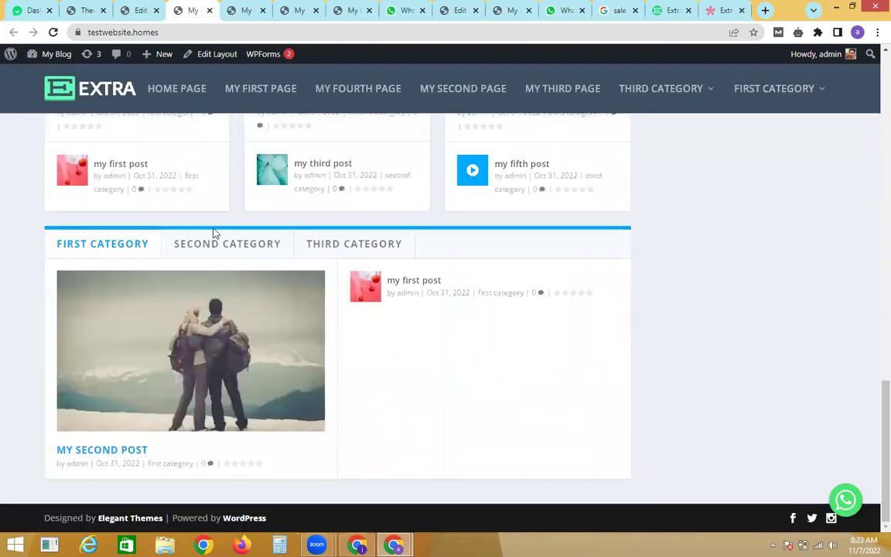
{"action": "left_click", "coordinate": [217, 243]}
{"action": "left_click", "coordinate": [348, 246]}
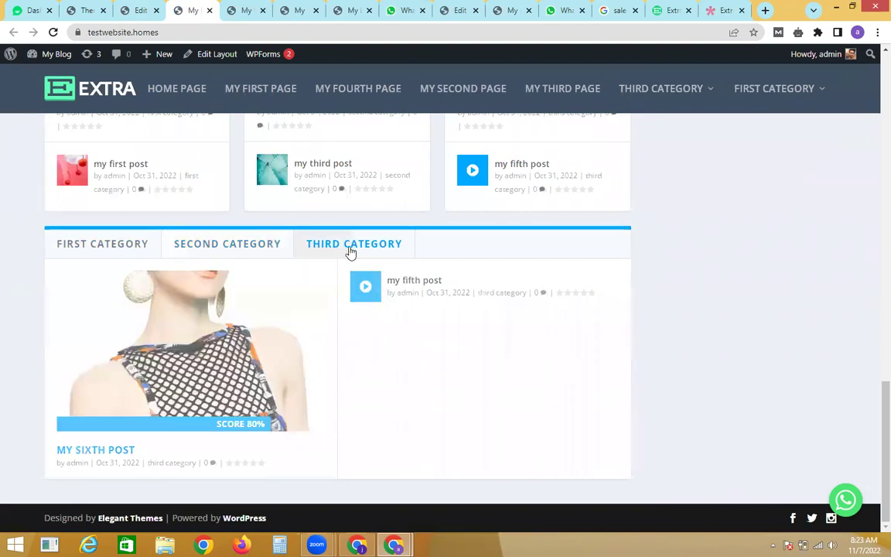
{"action": "left_click", "coordinate": [226, 241]}
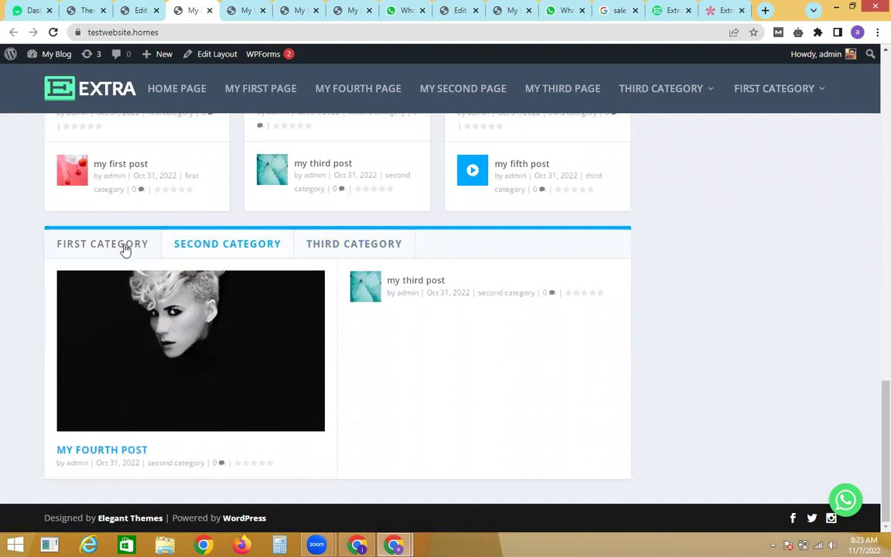
{"action": "left_click_drag", "start_coordinate": [874, 382], "coordinate": [874, 62]}
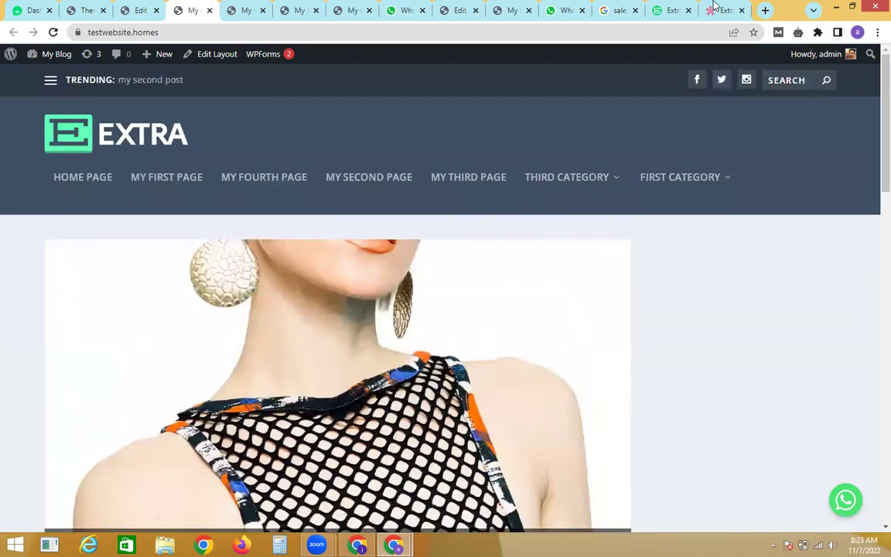
{"action": "left_click", "coordinate": [722, 10]}
Step: Highlight the RECENT POSTS and FOLLOW US sidebar headings in the Extra demo
{"action": "left_click_drag", "start_coordinate": [871, 410], "coordinate": [858, 136]}
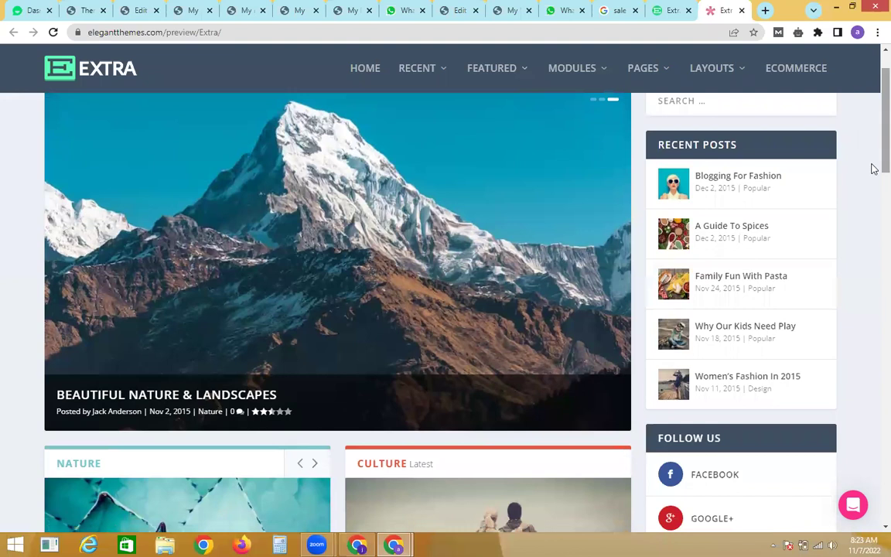
{"action": "scroll", "coordinate": [774, 253], "scroll_direction": "up", "scroll_amount": 2}
{"action": "triple_click", "coordinate": [718, 236]}
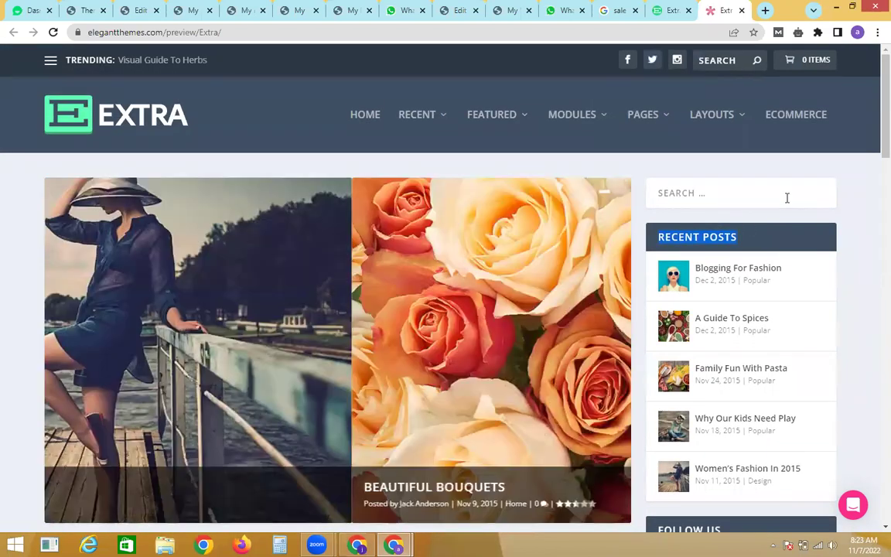
{"action": "scroll", "coordinate": [873, 201], "scroll_direction": "down", "scroll_amount": 3}
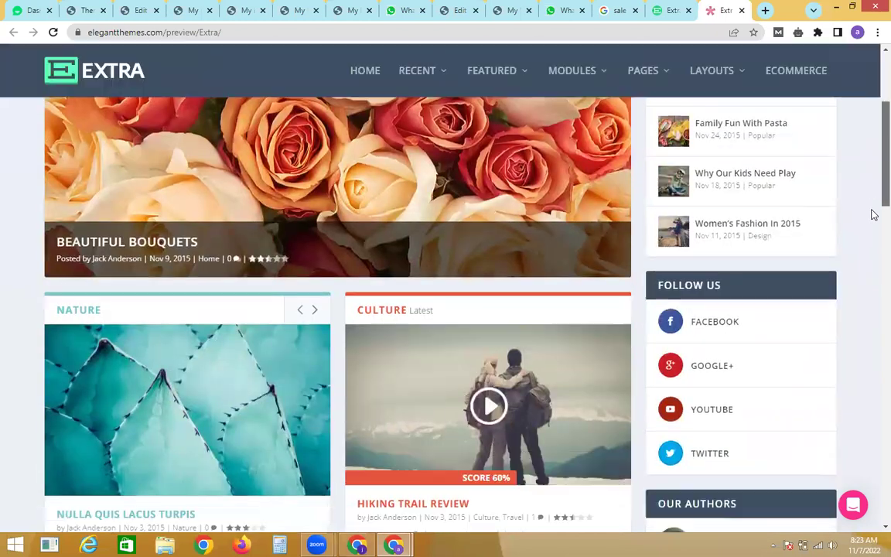
{"action": "scroll", "coordinate": [731, 216], "scroll_direction": "down", "scroll_amount": 1}
{"action": "triple_click", "coordinate": [729, 214]}
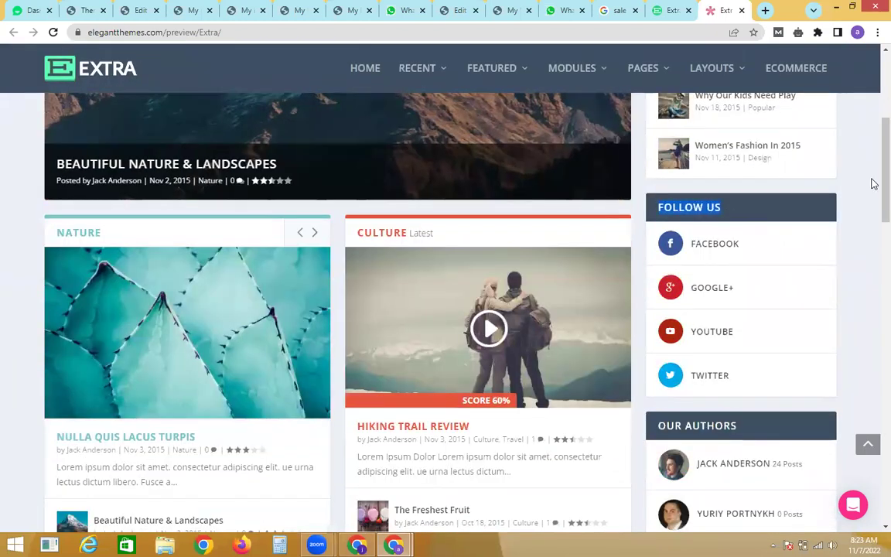
Step: Review the demo footer's sponsors, products and recent posts, then return to the top
{"action": "scroll", "coordinate": [871, 247], "scroll_direction": "down", "scroll_amount": 10}
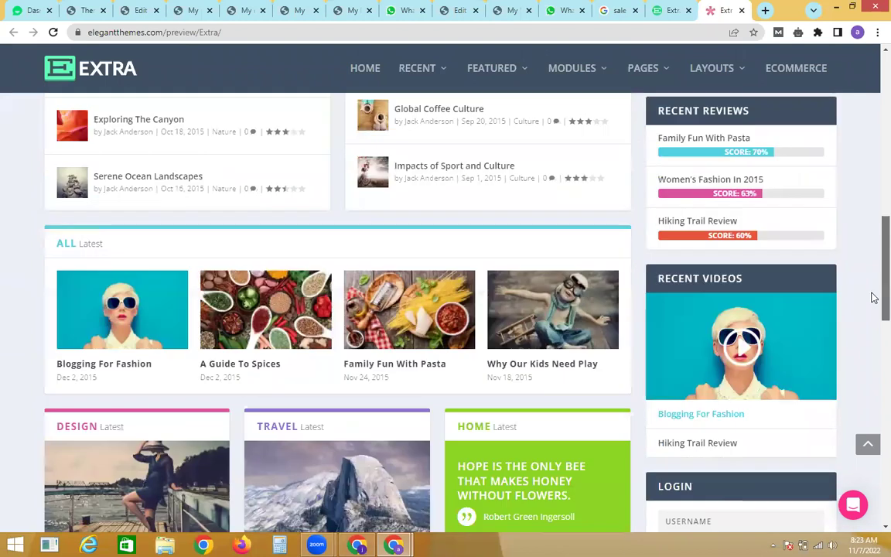
{"action": "scroll", "coordinate": [872, 387], "scroll_direction": "down", "scroll_amount": 7}
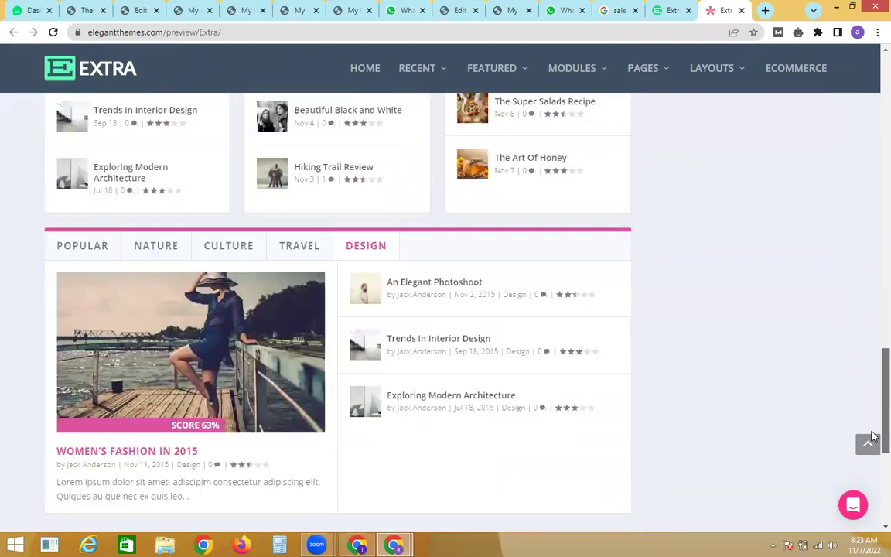
{"action": "scroll", "coordinate": [872, 458], "scroll_direction": "down", "scroll_amount": 2}
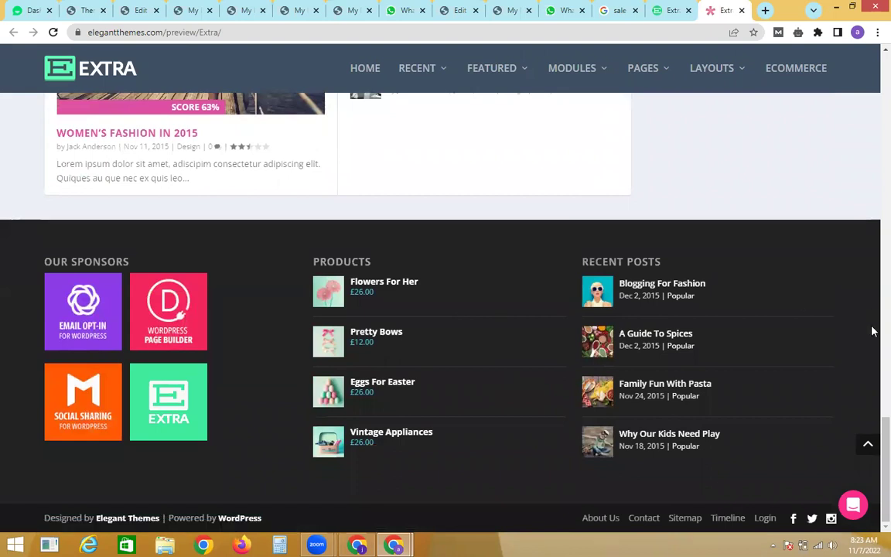
{"action": "scroll", "coordinate": [872, 348], "scroll_direction": "up", "scroll_amount": 10}
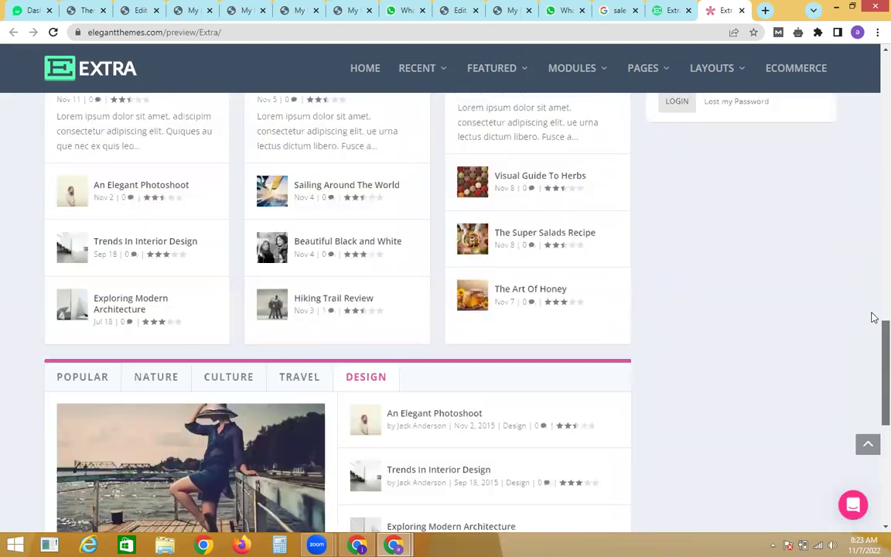
{"action": "scroll", "coordinate": [872, 216], "scroll_direction": "up", "scroll_amount": 5}
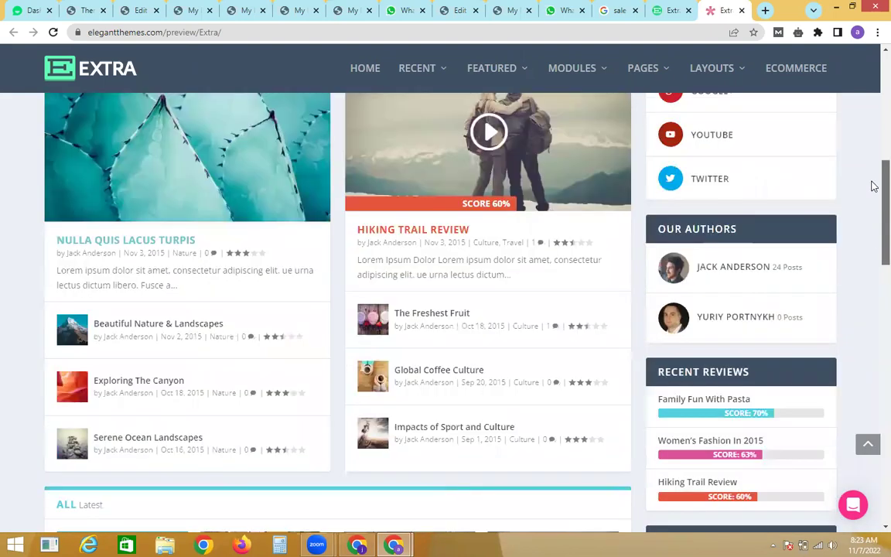
{"action": "scroll", "coordinate": [873, 185], "scroll_direction": "up", "scroll_amount": 4}
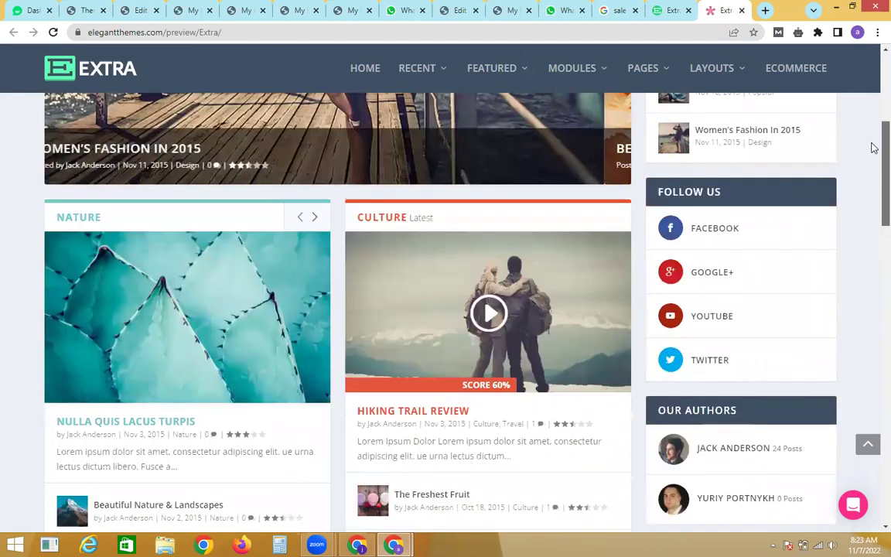
{"action": "scroll", "coordinate": [873, 116], "scroll_direction": "up", "scroll_amount": 3}
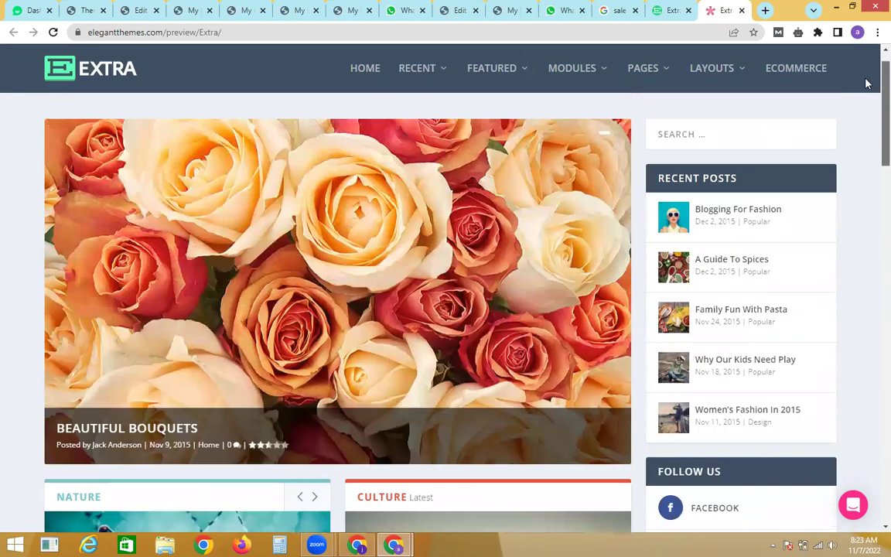
{"action": "scroll", "coordinate": [872, 91], "scroll_direction": "up", "scroll_amount": 1}
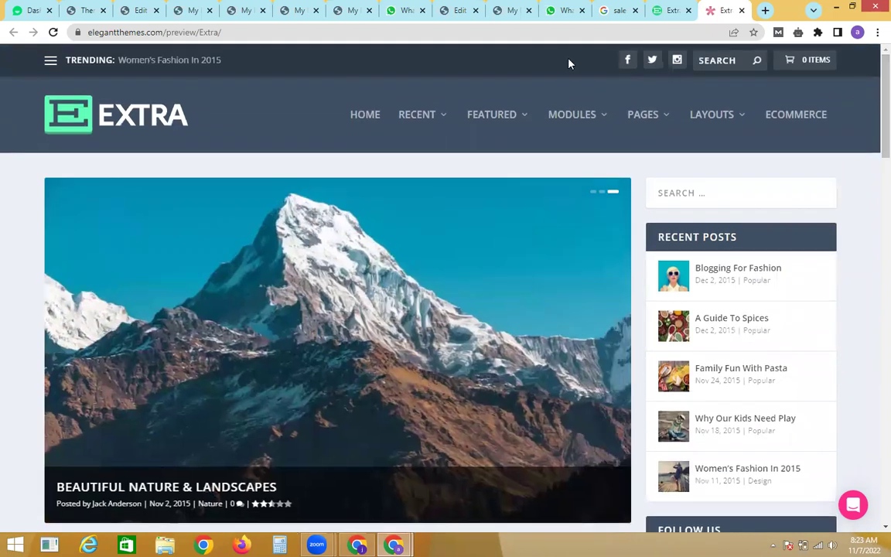
{"action": "left_click", "coordinate": [101, 9]}
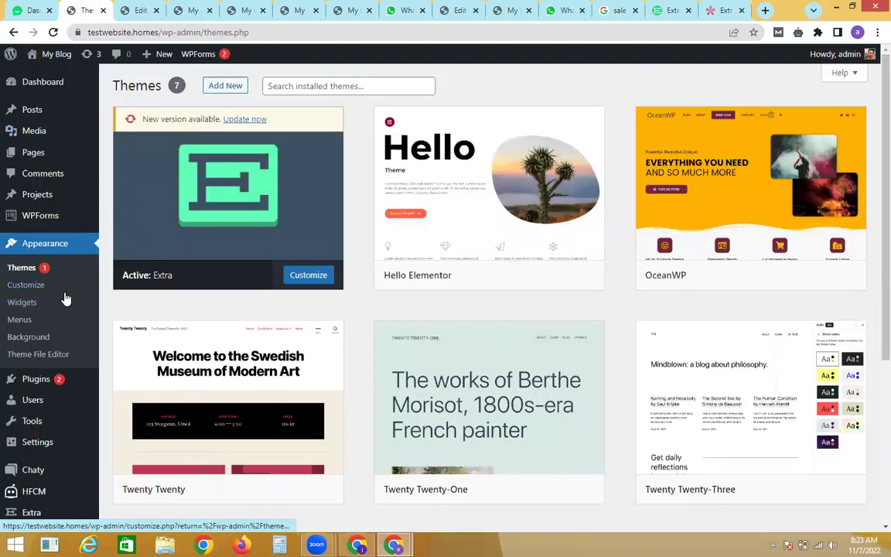
Step: Confirm on Installed Plugins that Classic Widgets is active
{"action": "mouse_move", "coordinate": [72, 386]}
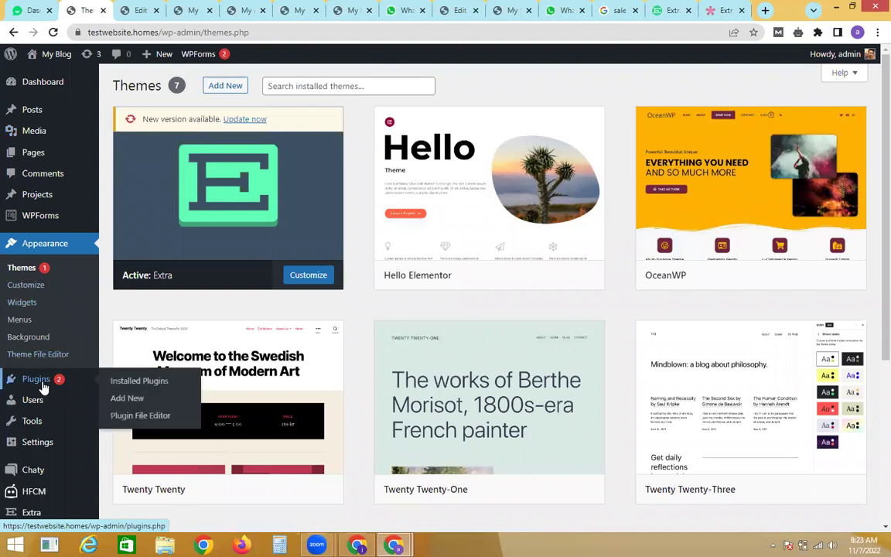
{"action": "left_click", "coordinate": [146, 388]}
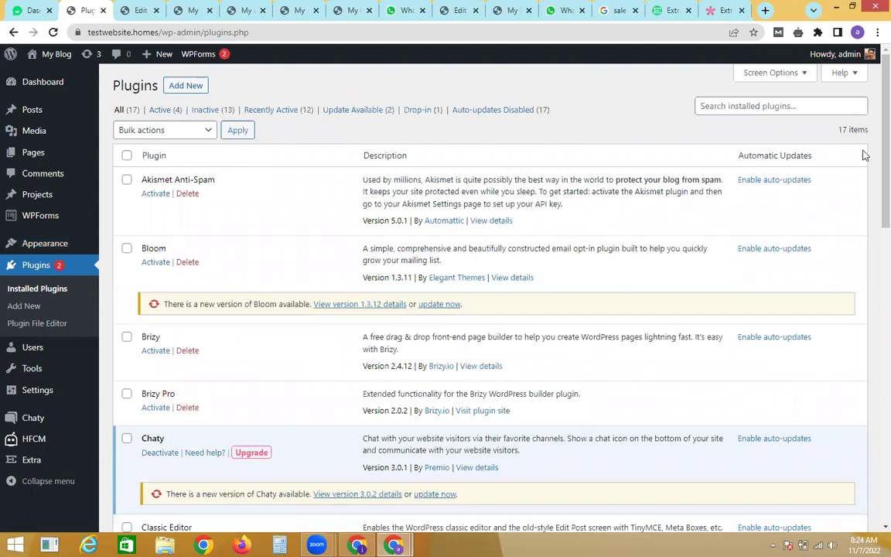
{"action": "scroll", "coordinate": [871, 194], "scroll_direction": "down", "scroll_amount": 4}
{"action": "scroll", "coordinate": [870, 263], "scroll_direction": "down", "scroll_amount": 1}
{"action": "scroll", "coordinate": [509, 231], "scroll_direction": "up", "scroll_amount": 1}
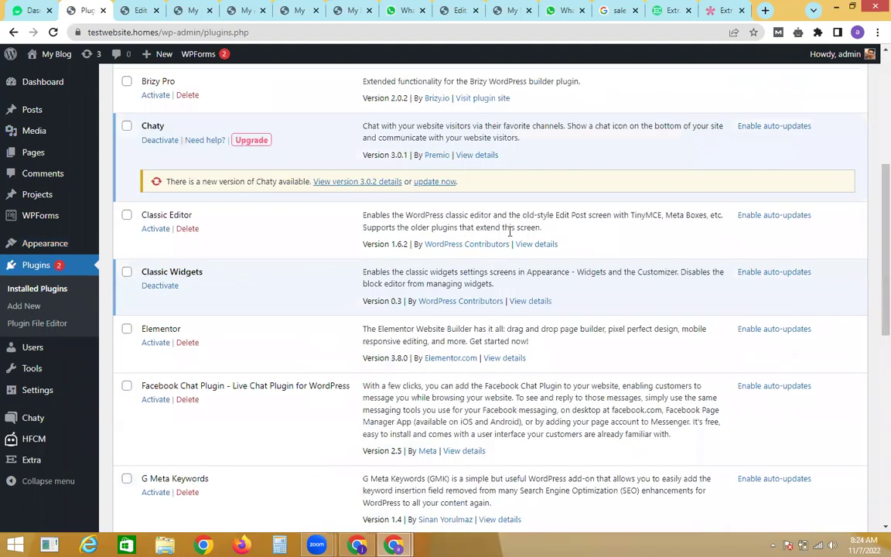
{"action": "triple_click", "coordinate": [149, 276]}
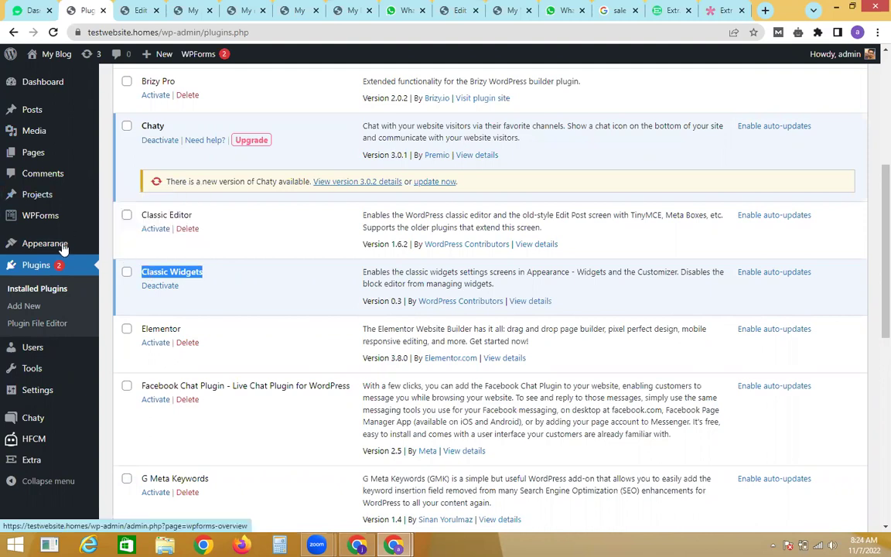
{"action": "mouse_move", "coordinate": [63, 246]}
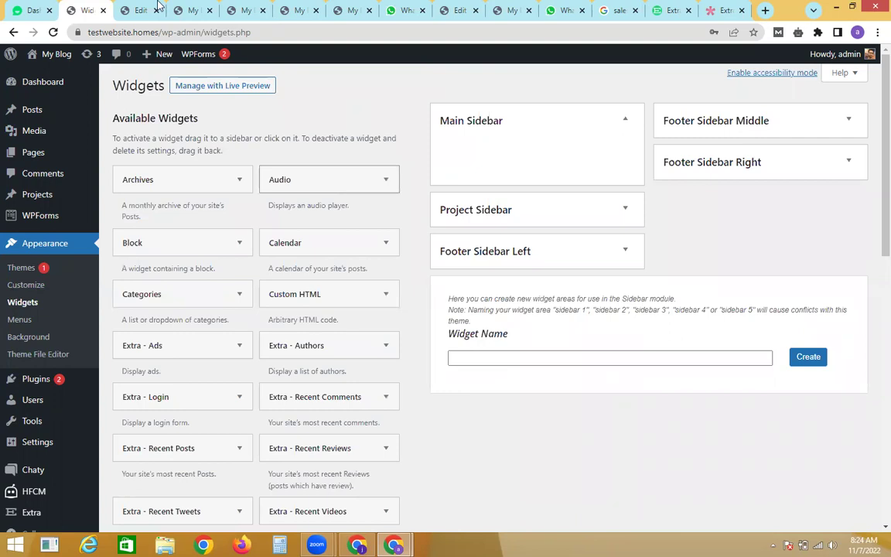
Step: Check the Extra demo's sidebar for reference
{"action": "left_click", "coordinate": [147, 8]}
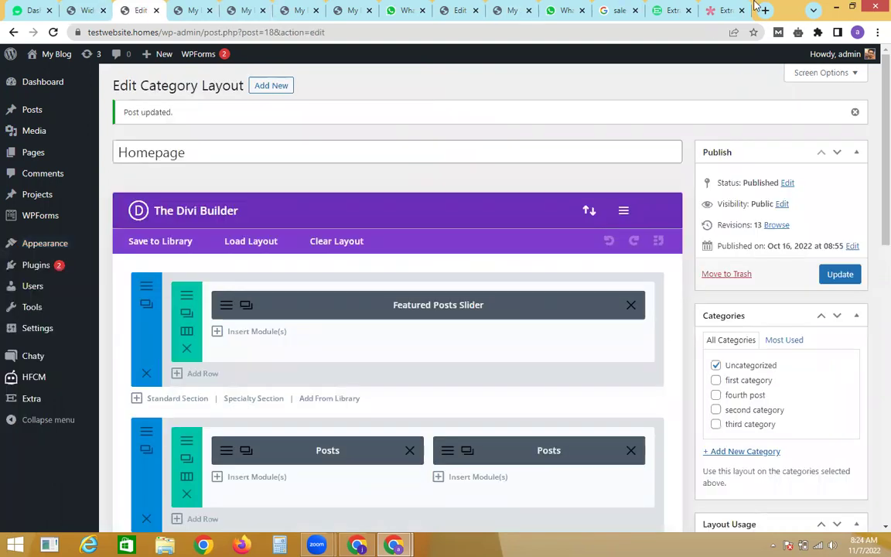
{"action": "left_click", "coordinate": [723, 10]}
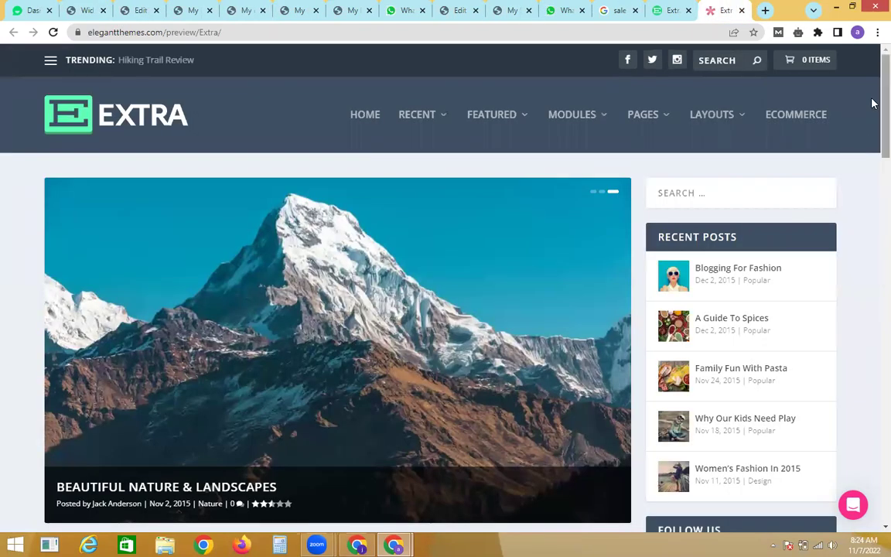
{"action": "scroll", "coordinate": [871, 123], "scroll_direction": "down", "scroll_amount": 5}
{"action": "scroll", "coordinate": [871, 124], "scroll_direction": "up", "scroll_amount": 3}
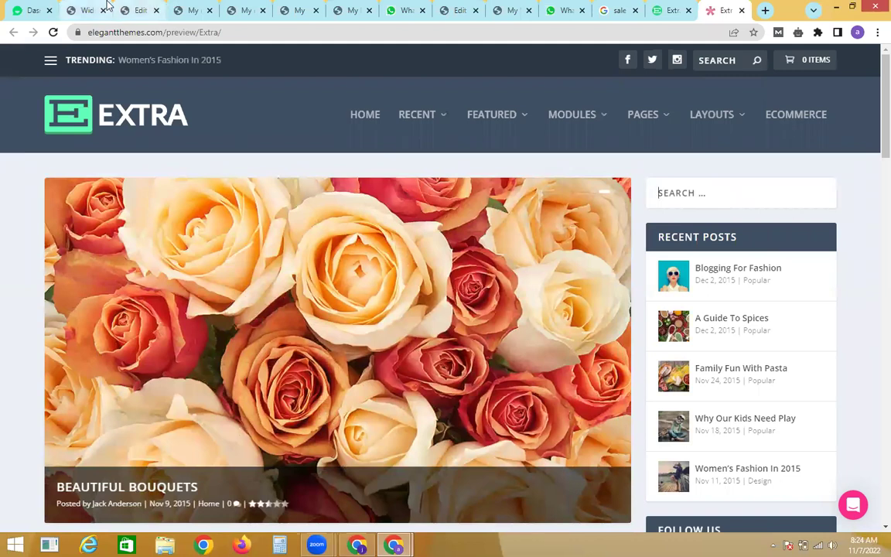
Step: Add a Search widget with a blank title to the Main Sidebar
{"action": "left_click", "coordinate": [86, 10]}
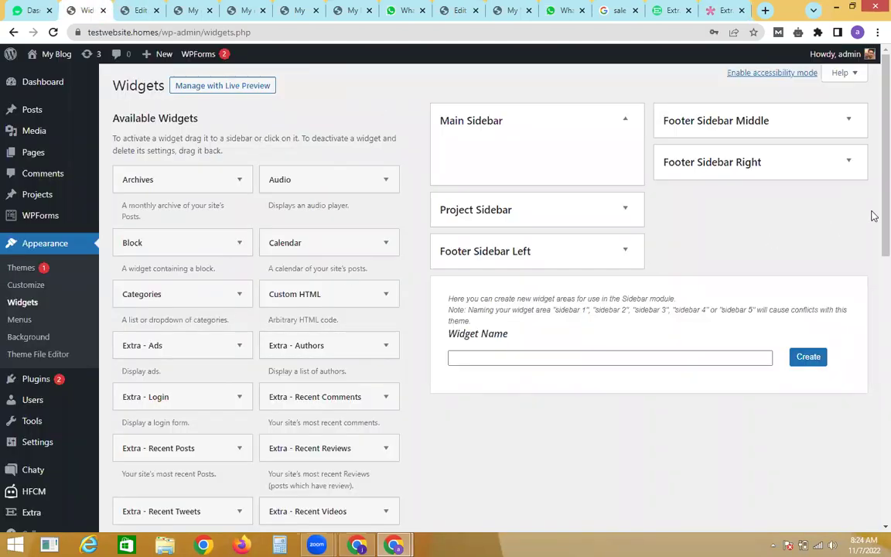
{"action": "scroll", "coordinate": [873, 233], "scroll_direction": "down", "scroll_amount": 2}
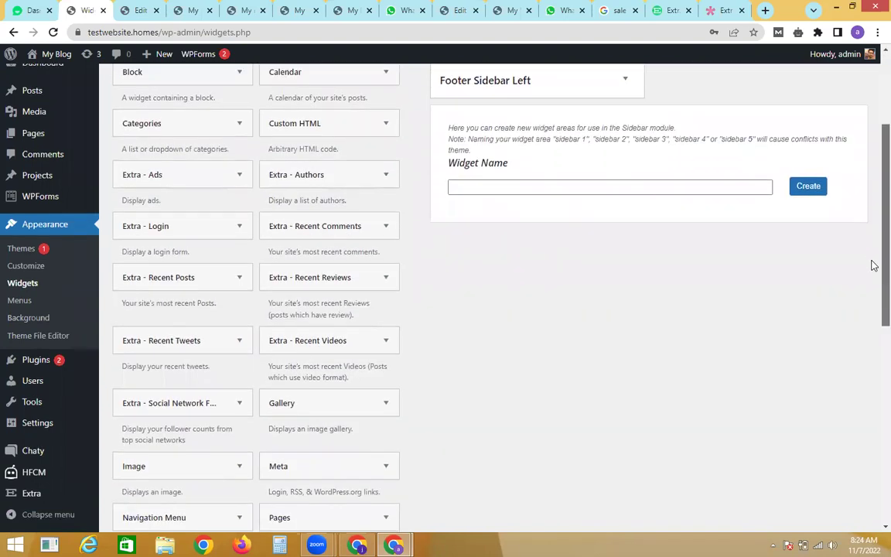
{"action": "scroll", "coordinate": [873, 265], "scroll_direction": "down", "scroll_amount": 2}
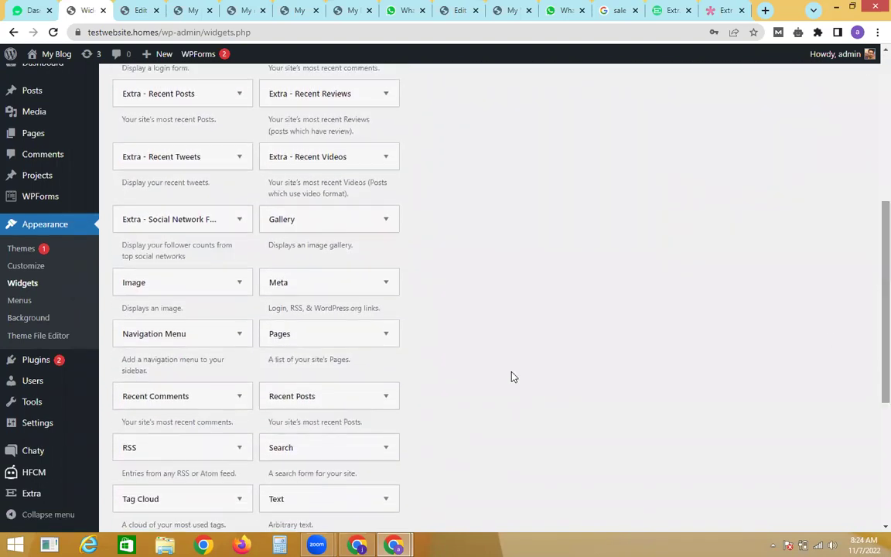
{"action": "left_click_drag", "start_coordinate": [326, 452], "coordinate": [533, 163]}
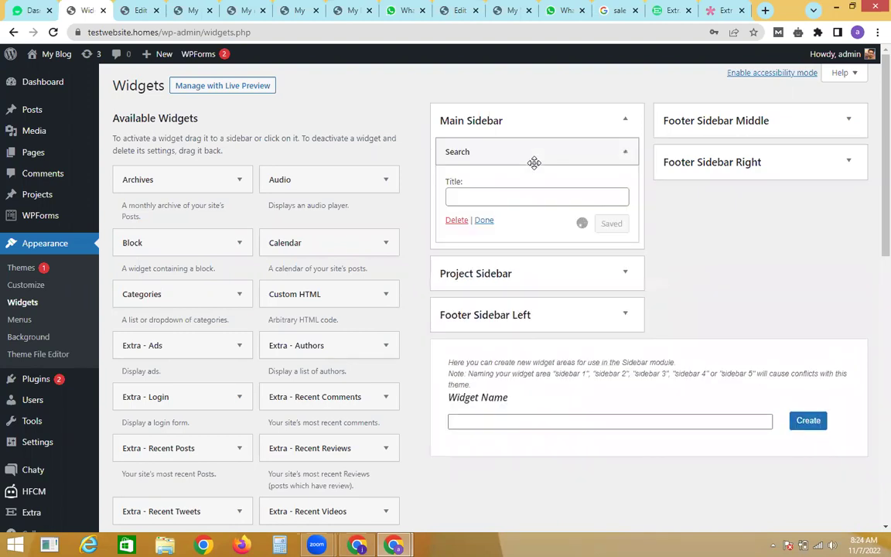
{"action": "left_click", "coordinate": [483, 221]}
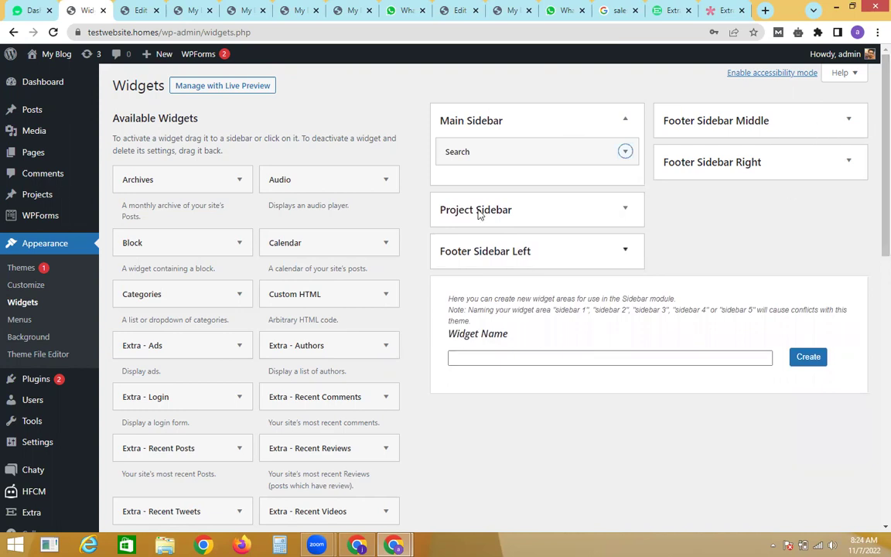
{"action": "left_click", "coordinate": [731, 7]}
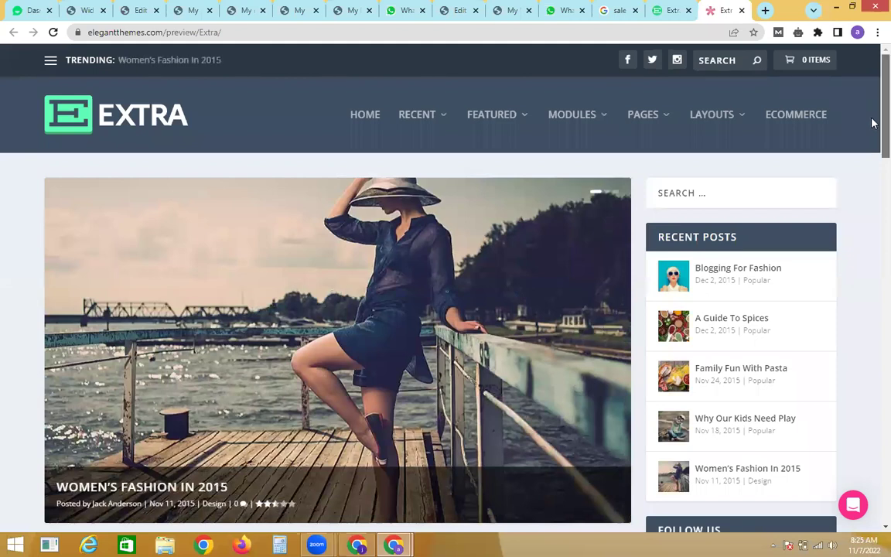
Step: Add an Extra - Recent Posts widget to the Main Sidebar, matching the demo
{"action": "scroll", "coordinate": [872, 124], "scroll_direction": "down", "scroll_amount": 2}
{"action": "triple_click", "coordinate": [678, 143]}
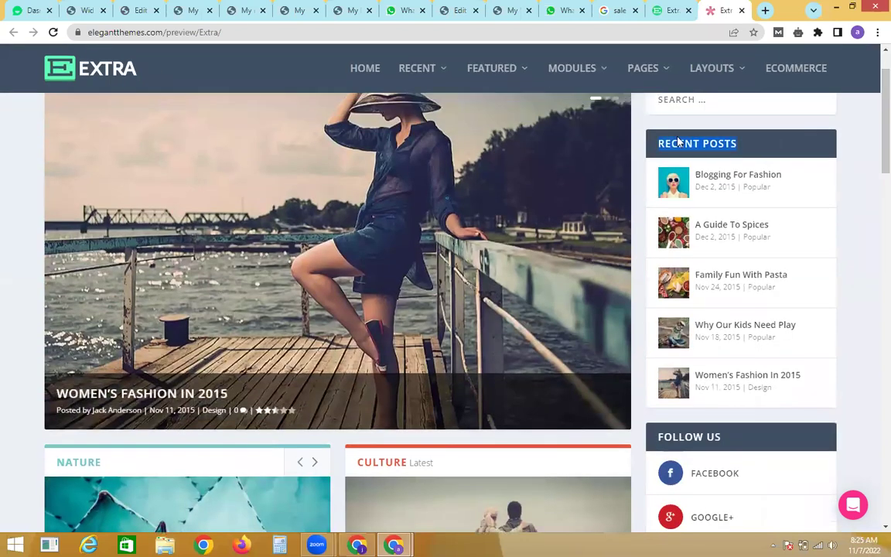
{"action": "left_click", "coordinate": [106, 6]}
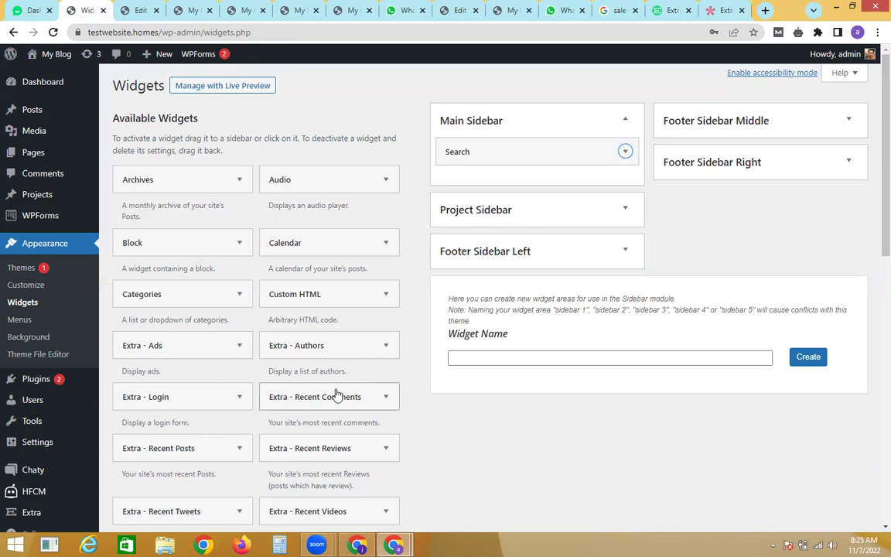
{"action": "left_click_drag", "start_coordinate": [170, 456], "coordinate": [470, 175]}
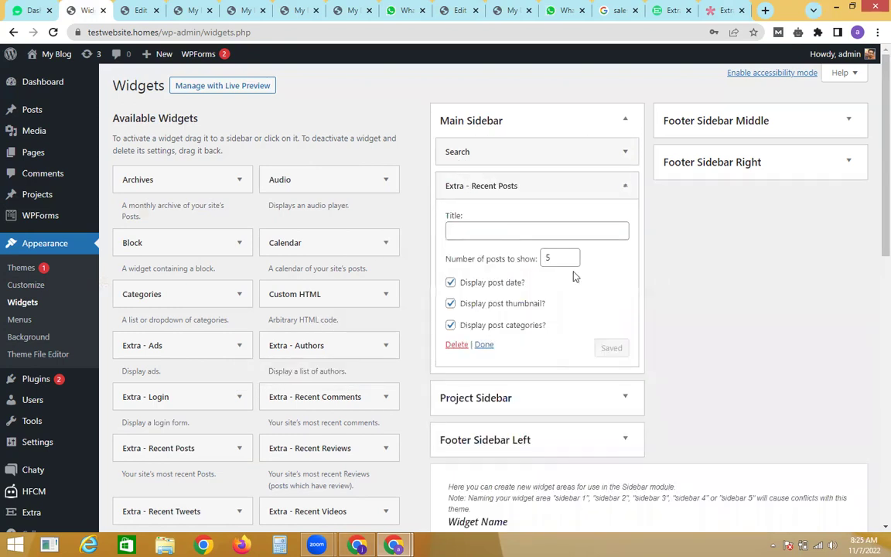
{"action": "left_click", "coordinate": [483, 344]}
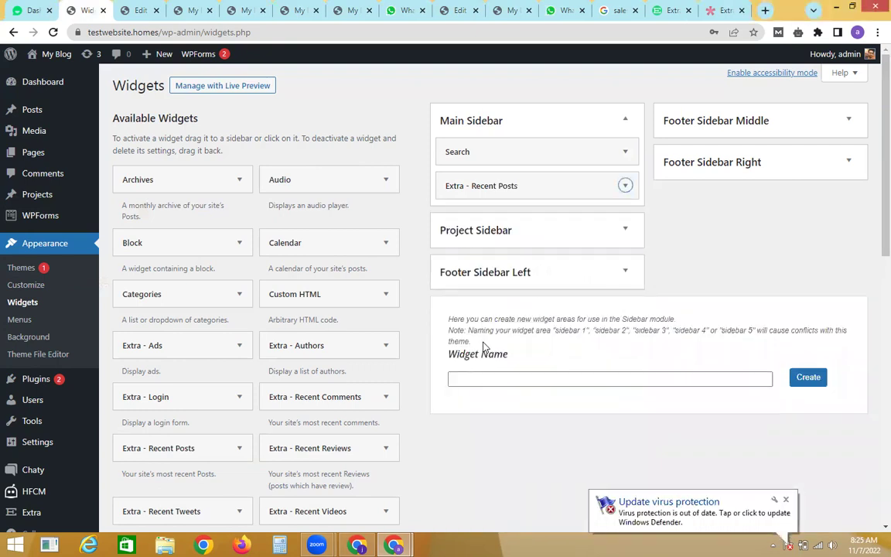
Step: Add the Extra - Social Network Followers widget, titled Follow Us, below Recent Posts
{"action": "left_click", "coordinate": [723, 10]}
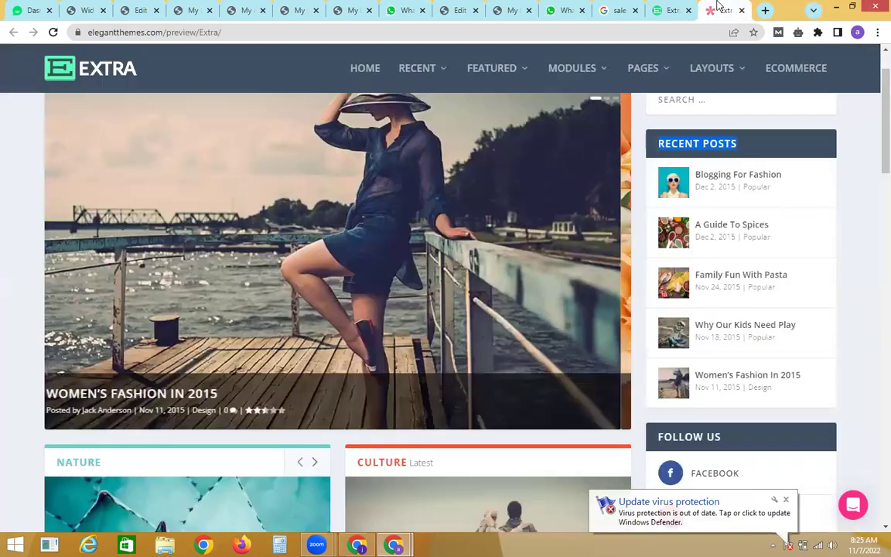
{"action": "scroll", "coordinate": [872, 185], "scroll_direction": "down", "scroll_amount": 3}
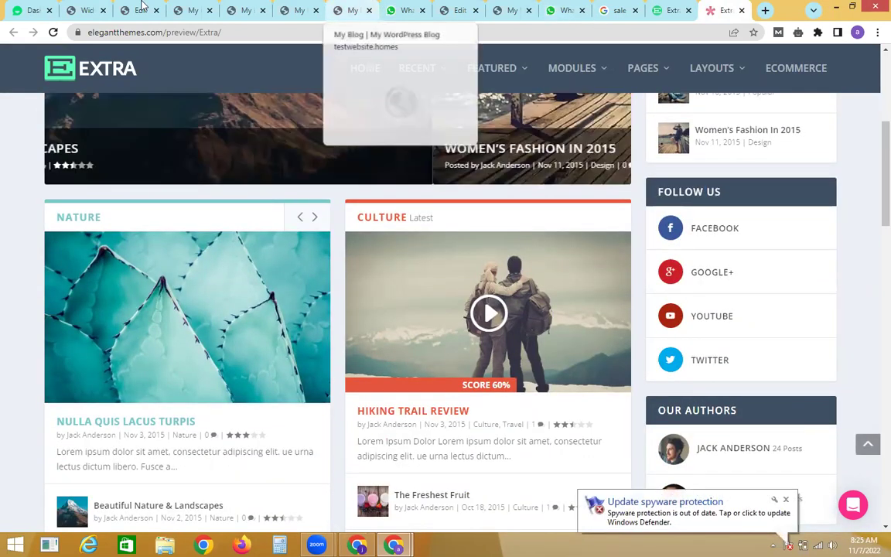
{"action": "left_click", "coordinate": [91, 9]}
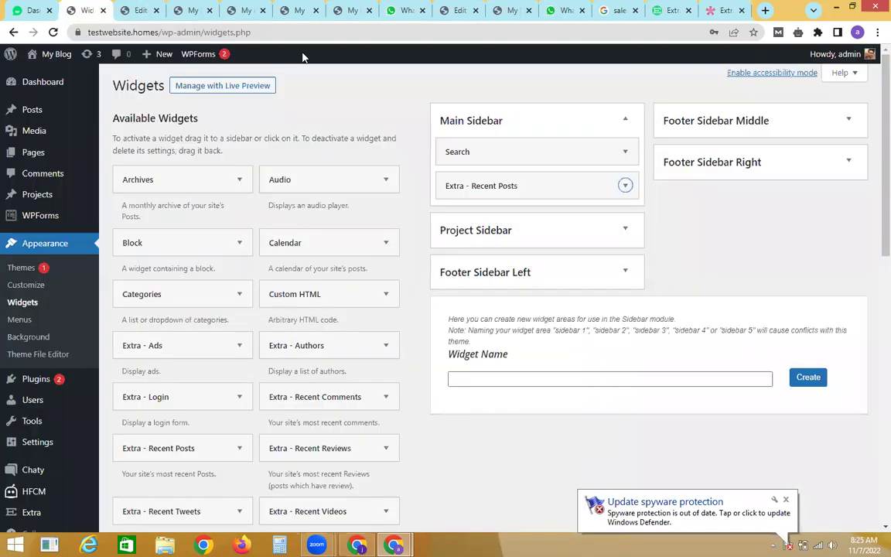
{"action": "scroll", "coordinate": [872, 201], "scroll_direction": "down", "scroll_amount": 3}
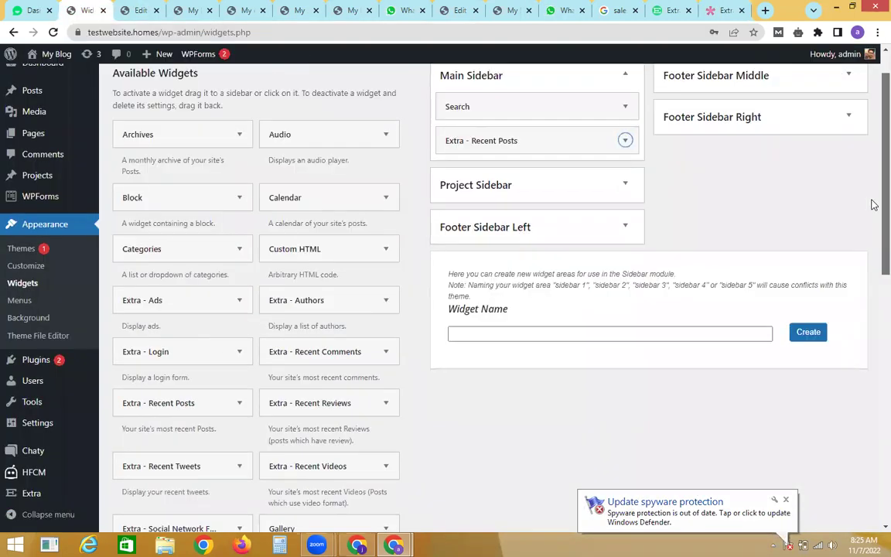
{"action": "scroll", "coordinate": [874, 235], "scroll_direction": "down", "scroll_amount": 3}
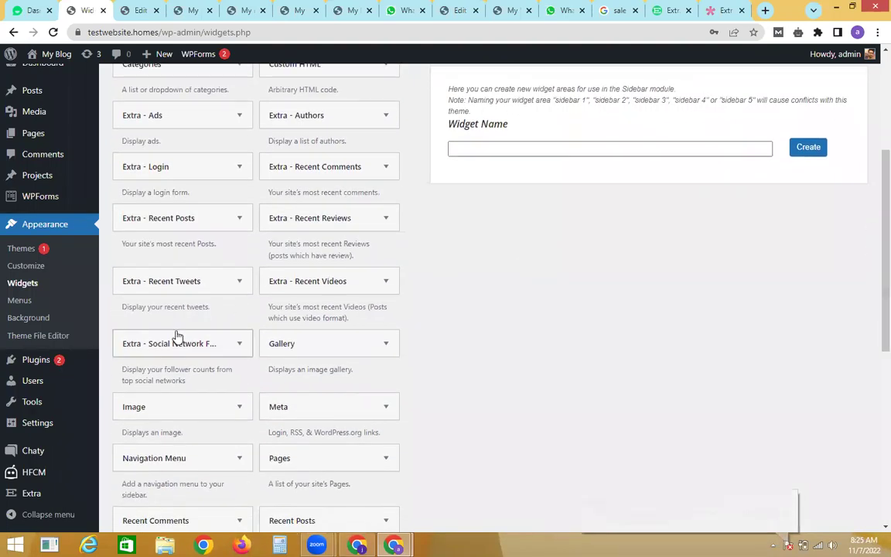
{"action": "left_click_drag", "start_coordinate": [175, 342], "coordinate": [538, 216]}
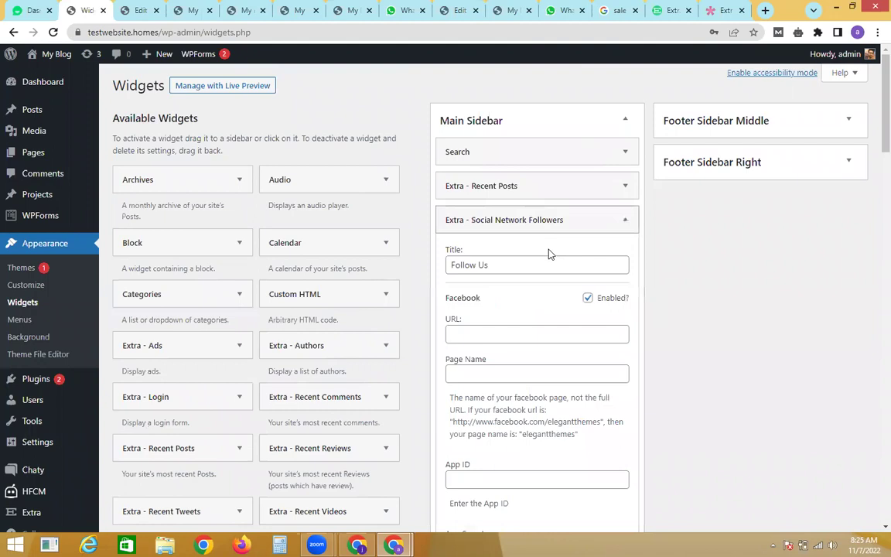
Step: Clear the Facebook URL and edit the Google+, Youtube and Twitter URL fields
{"action": "left_click", "coordinate": [502, 332]}
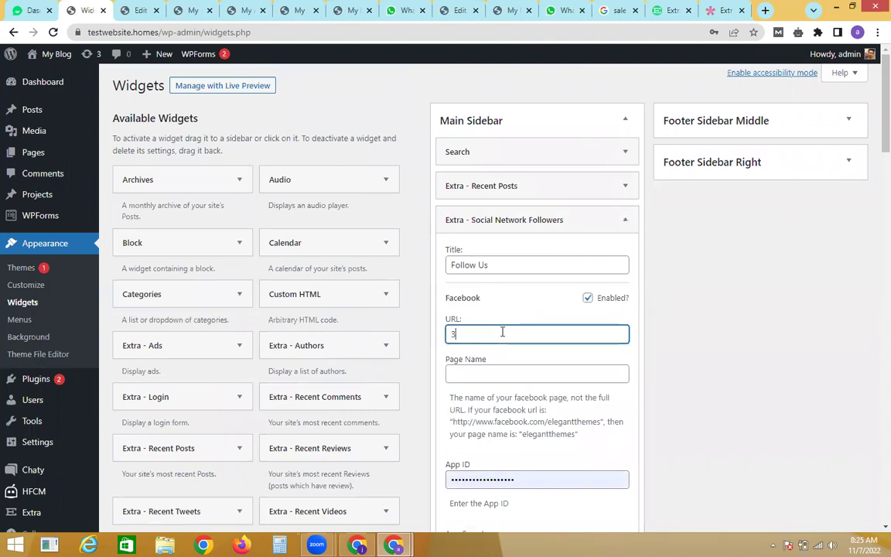
{"action": "key", "text": "BackSpace"}
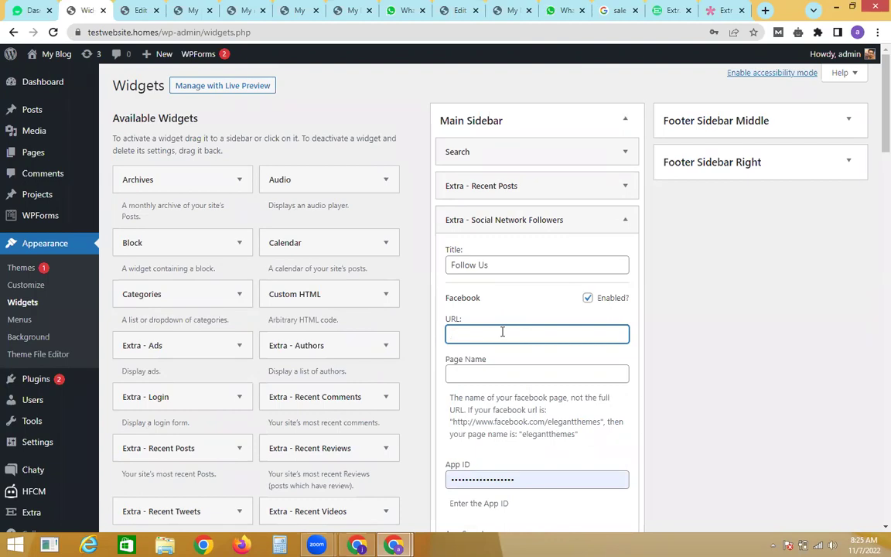
{"action": "left_click_drag", "start_coordinate": [873, 150], "coordinate": [873, 225]}
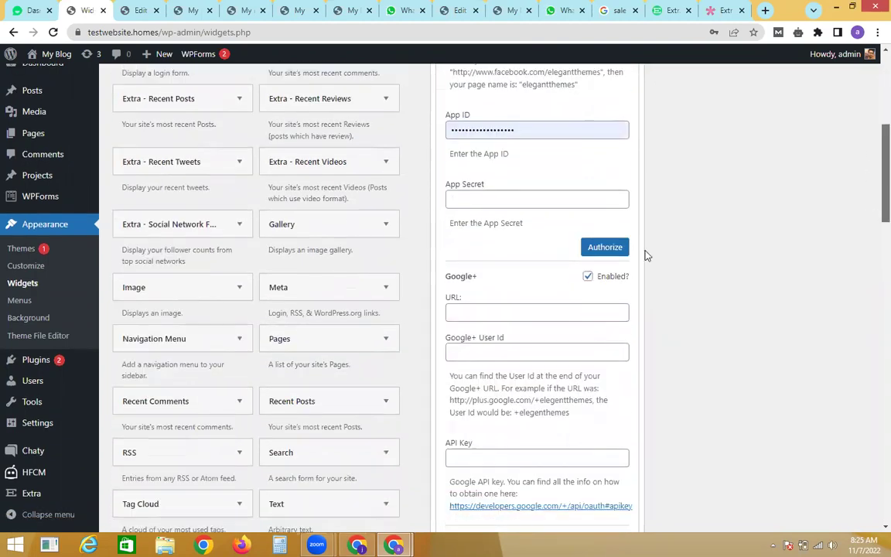
{"action": "left_click", "coordinate": [507, 306]}
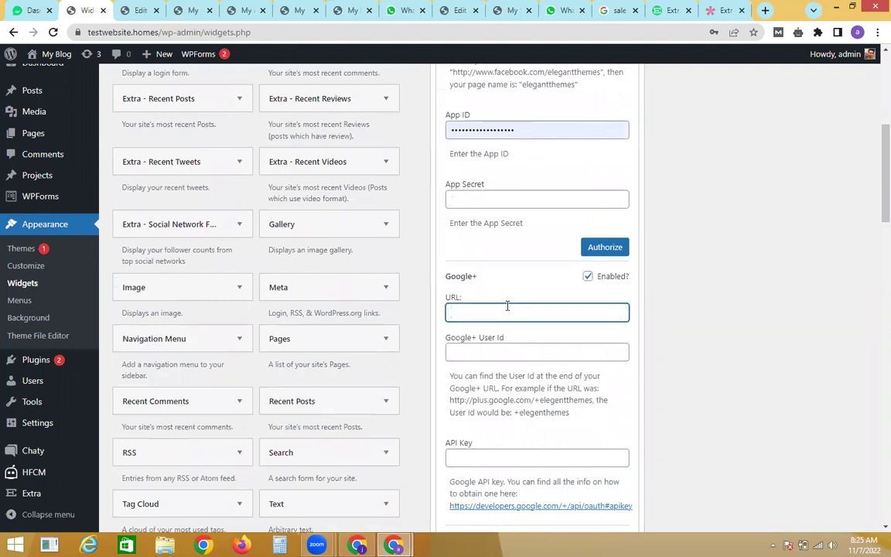
{"action": "left_click_drag", "start_coordinate": [873, 191], "coordinate": [873, 257]}
{"action": "left_click", "coordinate": [494, 327]}
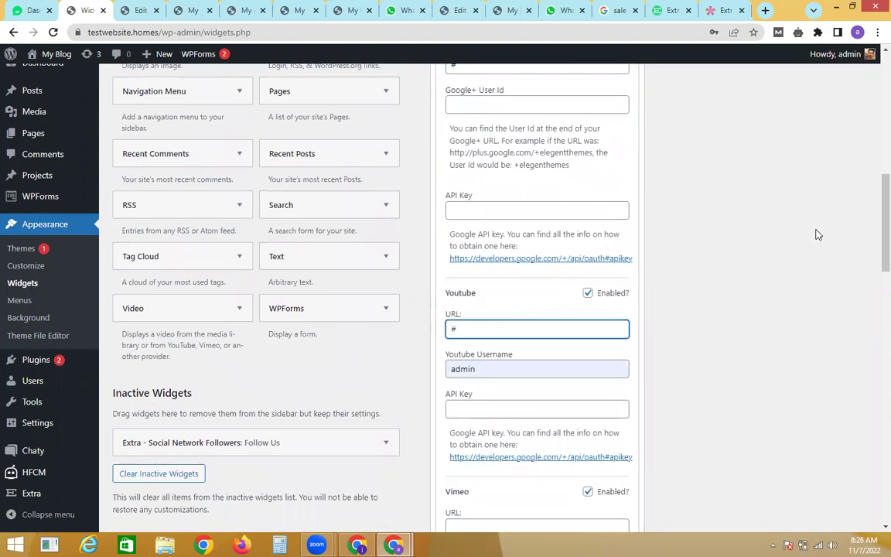
{"action": "left_click_drag", "start_coordinate": [871, 217], "coordinate": [871, 342]}
{"action": "left_click", "coordinate": [584, 290]}
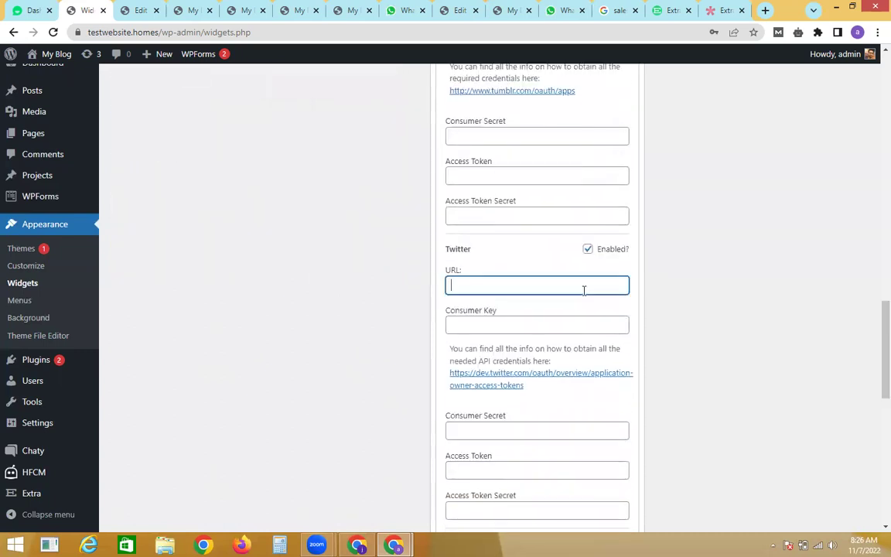
{"action": "type", "text": "@"}
{"action": "left_click_drag", "start_coordinate": [871, 308], "coordinate": [871, 375]}
Step: Give Pinterest and Instagram '#' placeholder URLs and save the Follow Us widget
{"action": "left_click", "coordinate": [524, 268]}
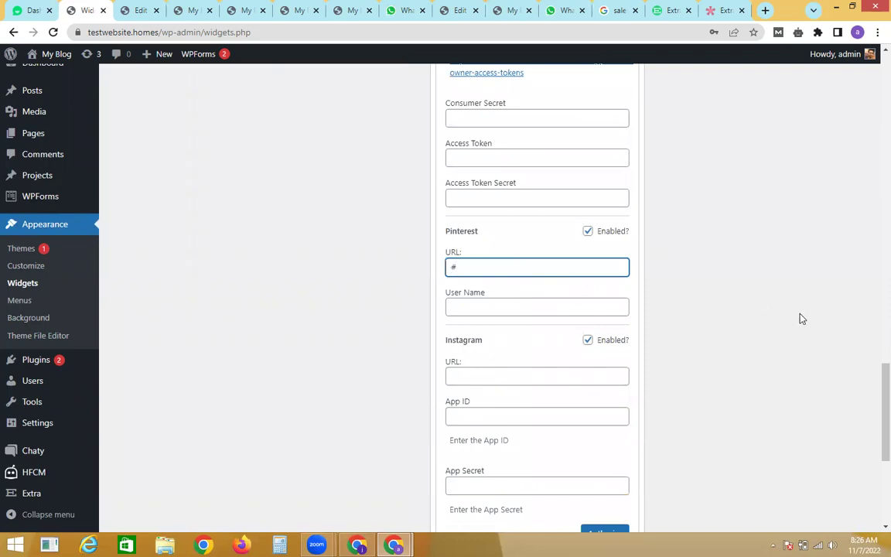
{"action": "left_click_drag", "start_coordinate": [871, 416], "coordinate": [871, 435]}
{"action": "left_click", "coordinate": [519, 274]}
{"action": "type", "text": "#"}
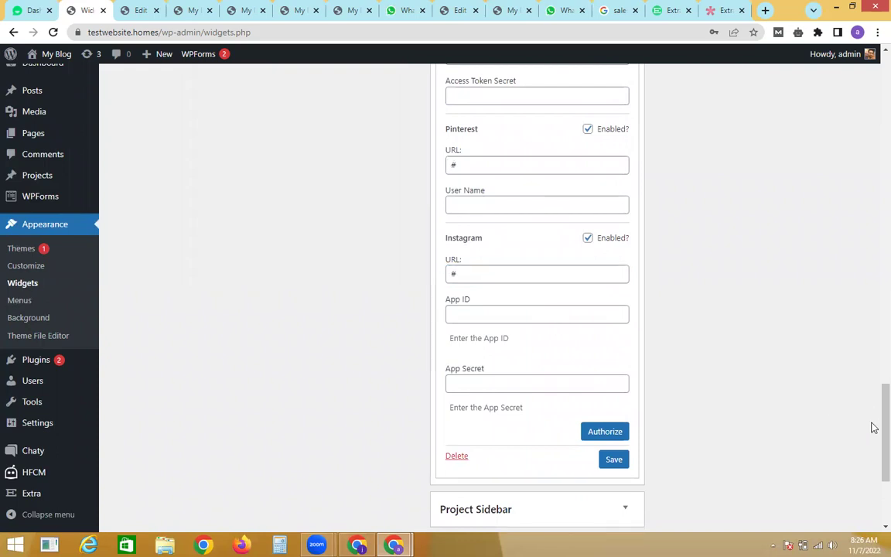
{"action": "left_click_drag", "start_coordinate": [871, 430], "coordinate": [874, 462]}
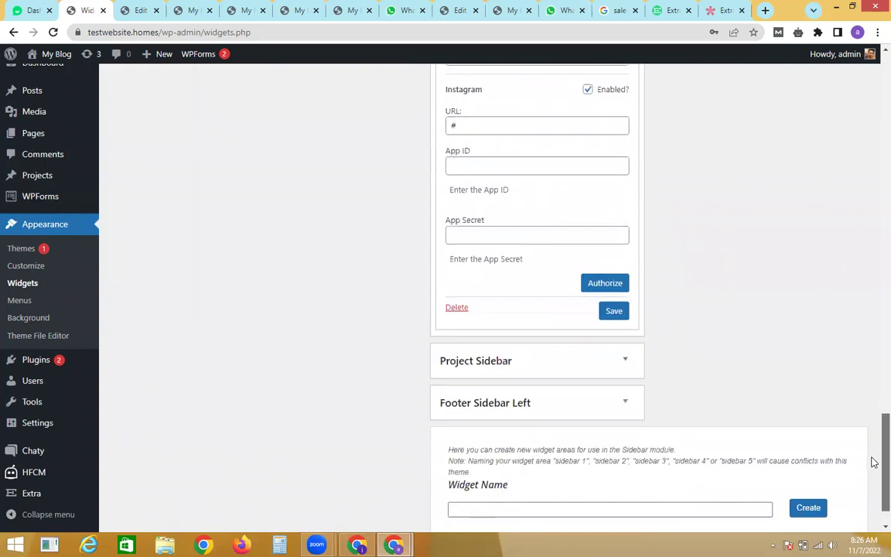
{"action": "left_click", "coordinate": [611, 310]}
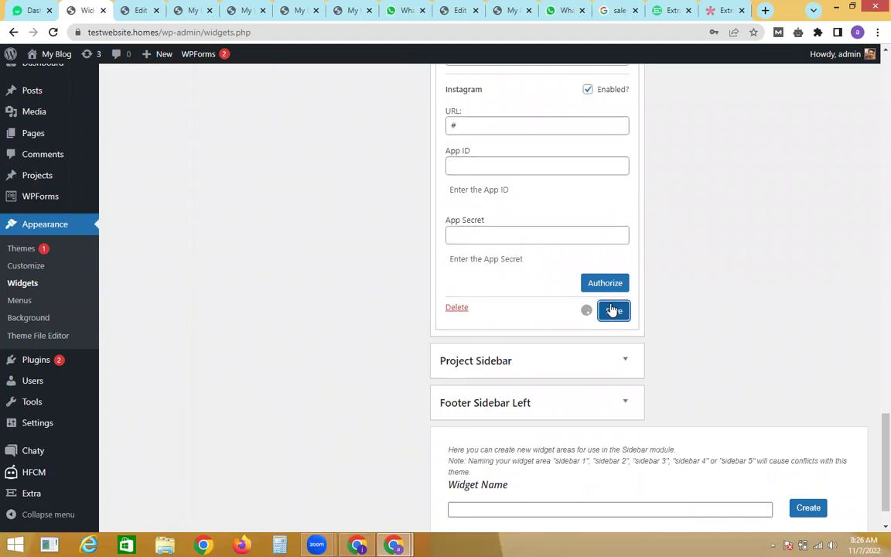
{"action": "left_click", "coordinate": [484, 307]}
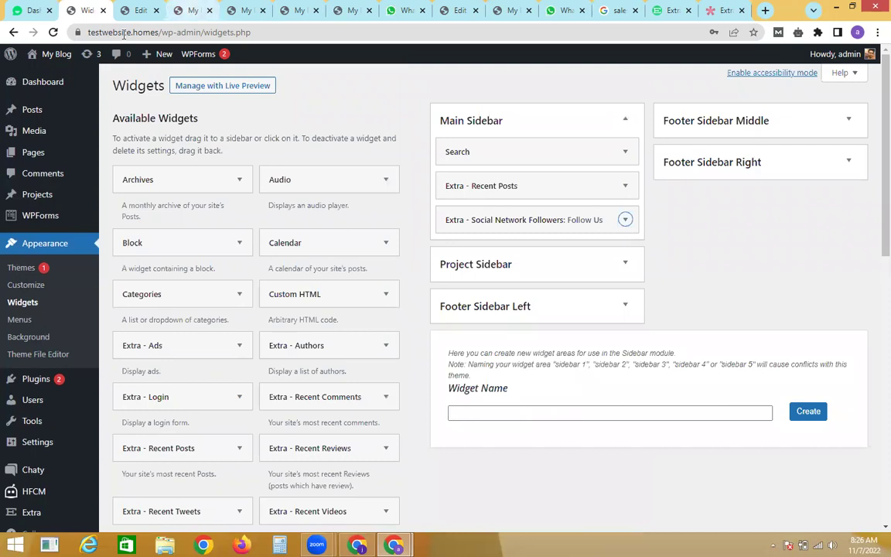
Step: Open the live site in a new tab and compare its six-network Follow Us box with the demo
{"action": "mouse_move", "coordinate": [45, 59]}
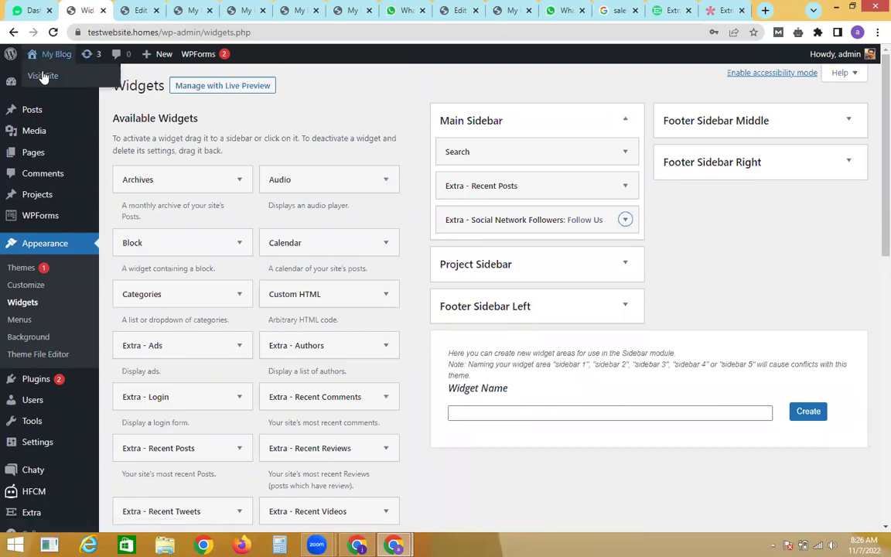
{"action": "right_click", "coordinate": [61, 77]}
{"action": "left_click", "coordinate": [62, 81]}
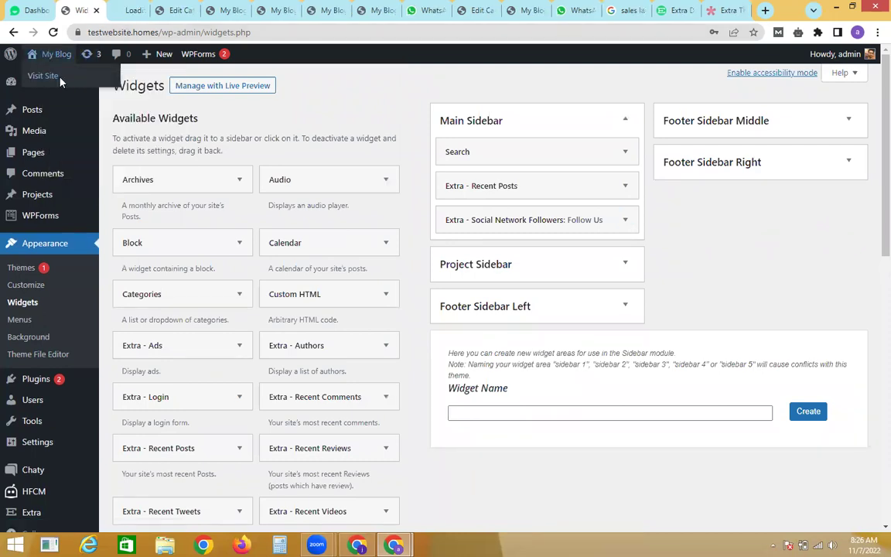
{"action": "left_click", "coordinate": [130, 9]}
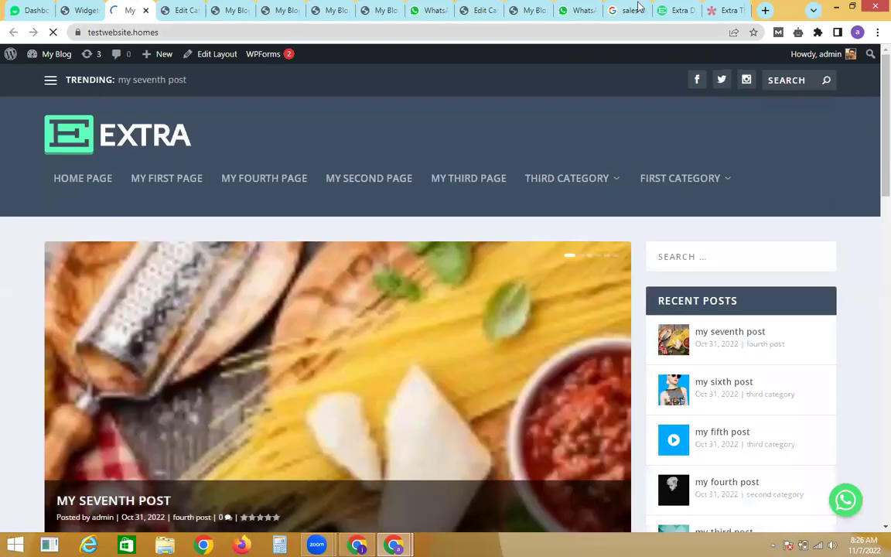
{"action": "scroll", "coordinate": [870, 112], "scroll_direction": "down", "scroll_amount": 5}
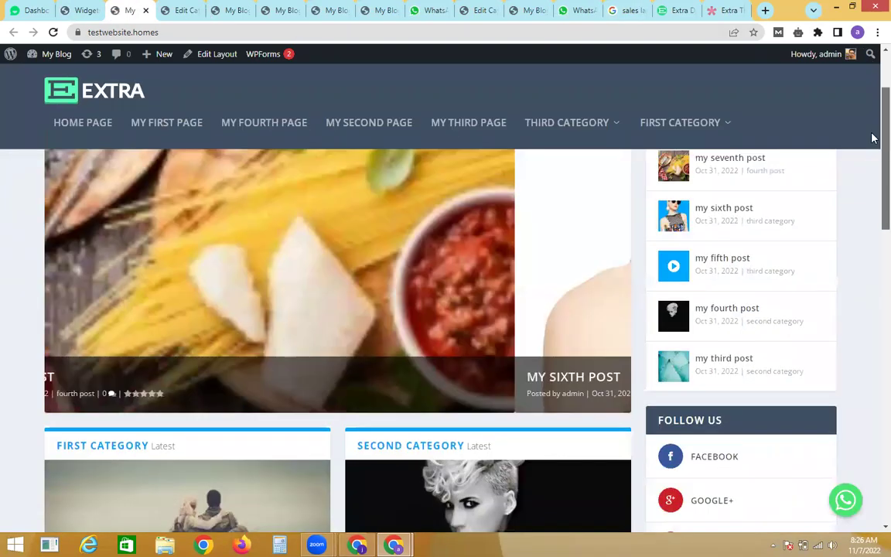
{"action": "scroll", "coordinate": [873, 216], "scroll_direction": "down", "scroll_amount": 2}
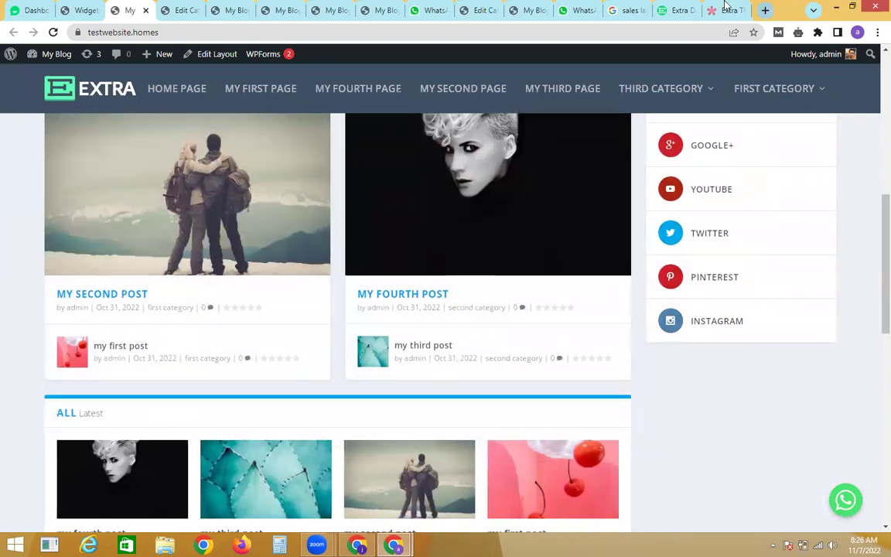
{"action": "left_click", "coordinate": [727, 10]}
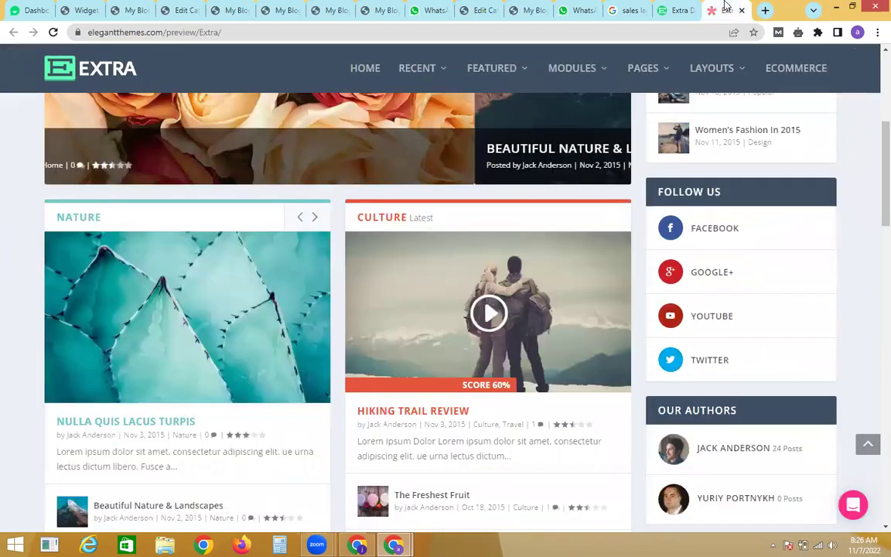
{"action": "scroll", "coordinate": [872, 198], "scroll_direction": "down", "scroll_amount": 2}
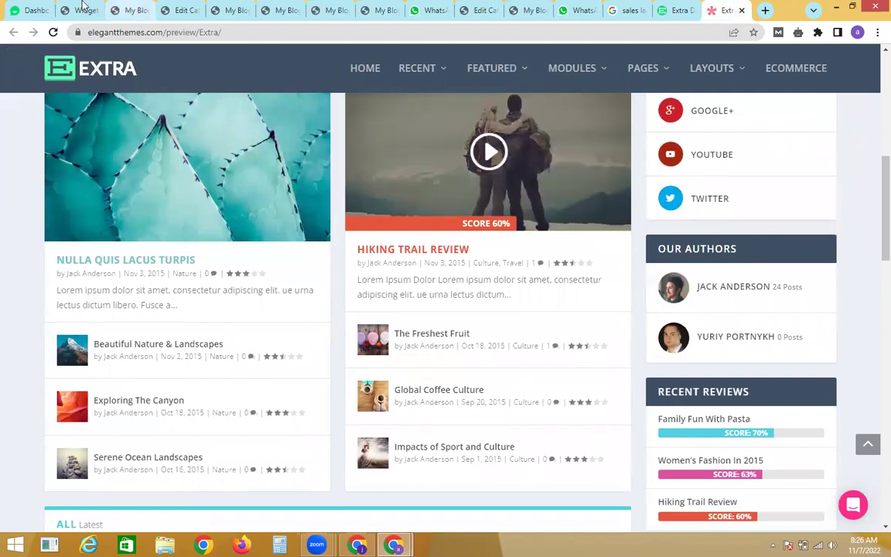
{"action": "left_click", "coordinate": [83, 10]}
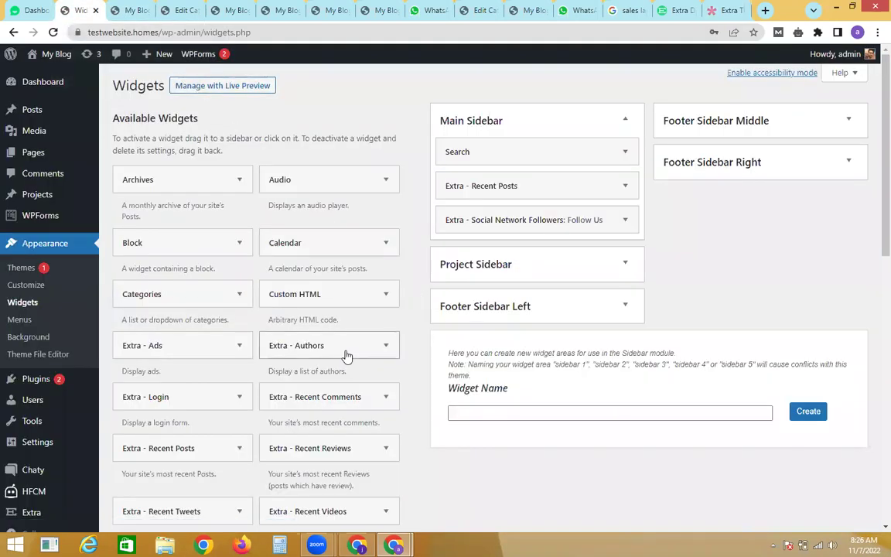
Step: Place Extra - Authors in the Main Sidebar below Follow Us and collapse its settings
{"action": "left_click_drag", "start_coordinate": [346, 356], "coordinate": [522, 244]}
{"action": "left_click", "coordinate": [487, 323]}
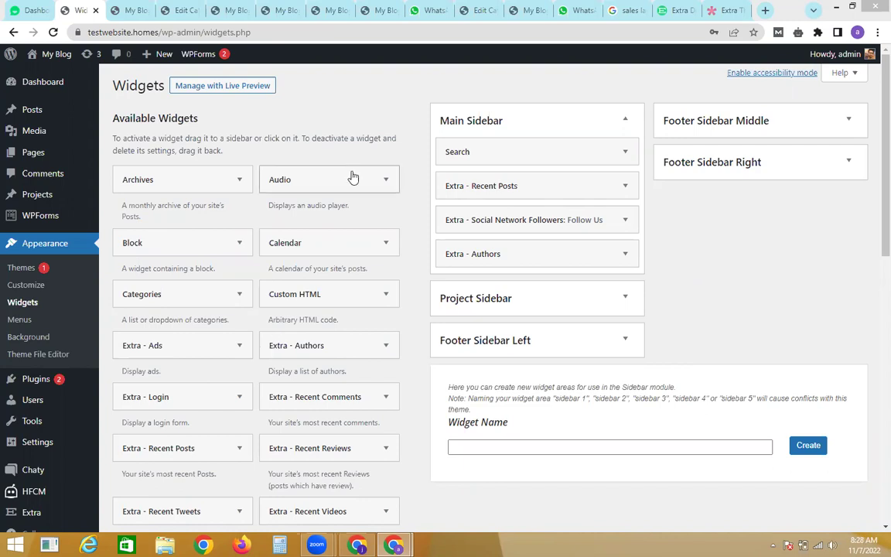
{"action": "left_click", "coordinate": [147, 10]}
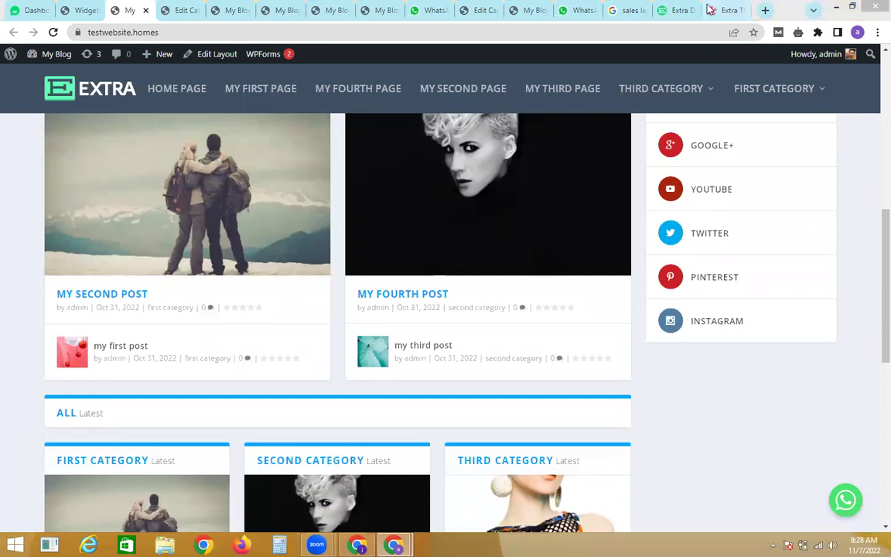
{"action": "left_click", "coordinate": [726, 10]}
{"action": "scroll", "coordinate": [867, 232], "scroll_direction": "down", "scroll_amount": 3}
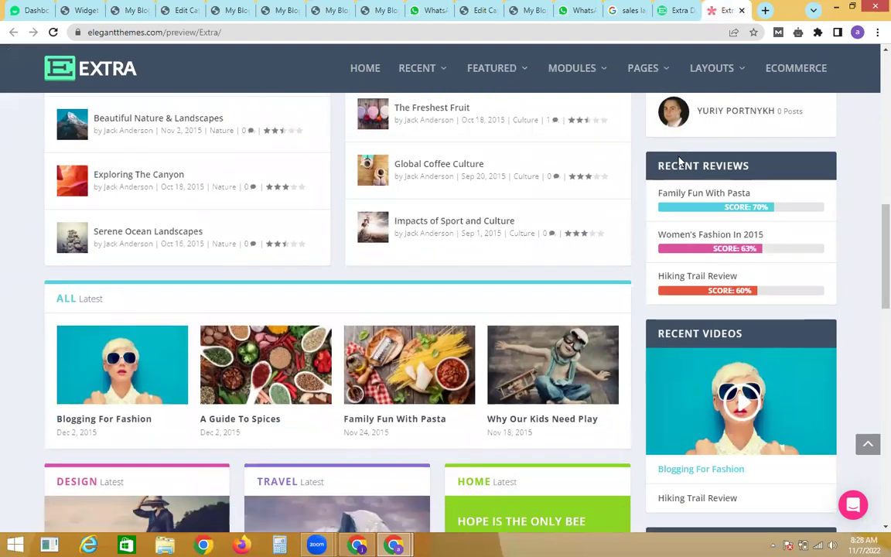
{"action": "left_click", "coordinate": [73, 10]}
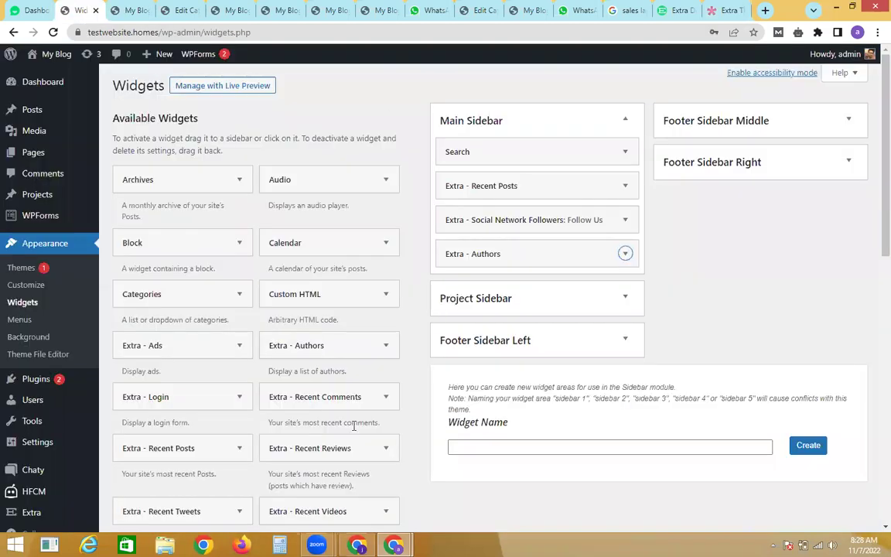
{"action": "left_click_drag", "start_coordinate": [331, 453], "coordinate": [495, 274]}
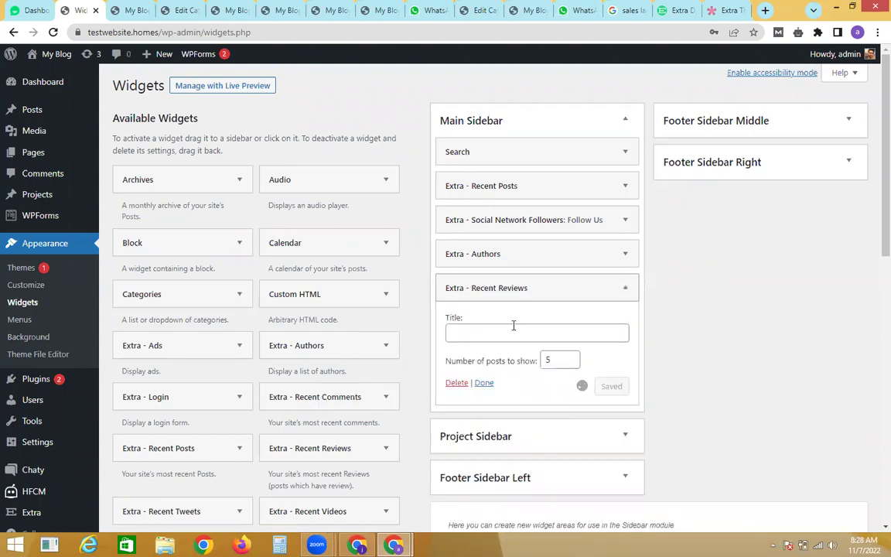
Step: Close the finished Recent Reviews widget and compare the sidebar with the Extra demo's sidebar
{"action": "left_click", "coordinate": [483, 383]}
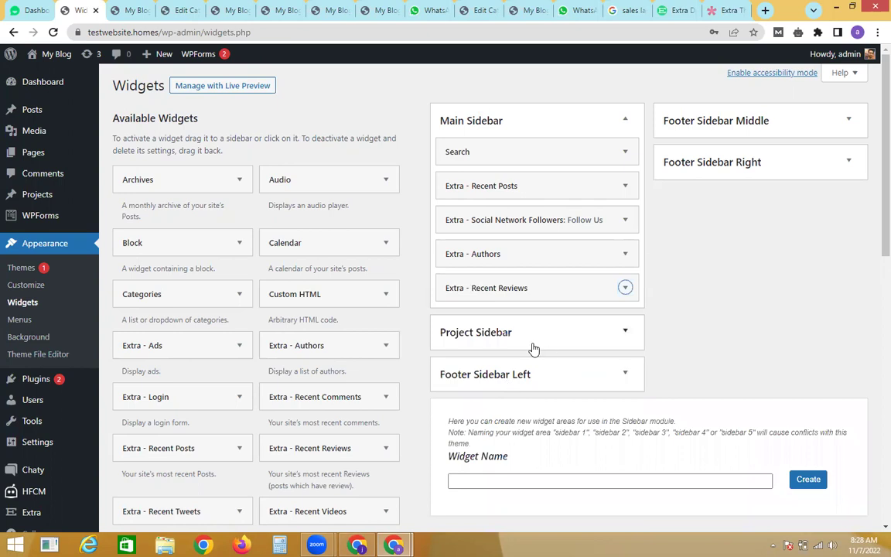
{"action": "left_click", "coordinate": [727, 10]}
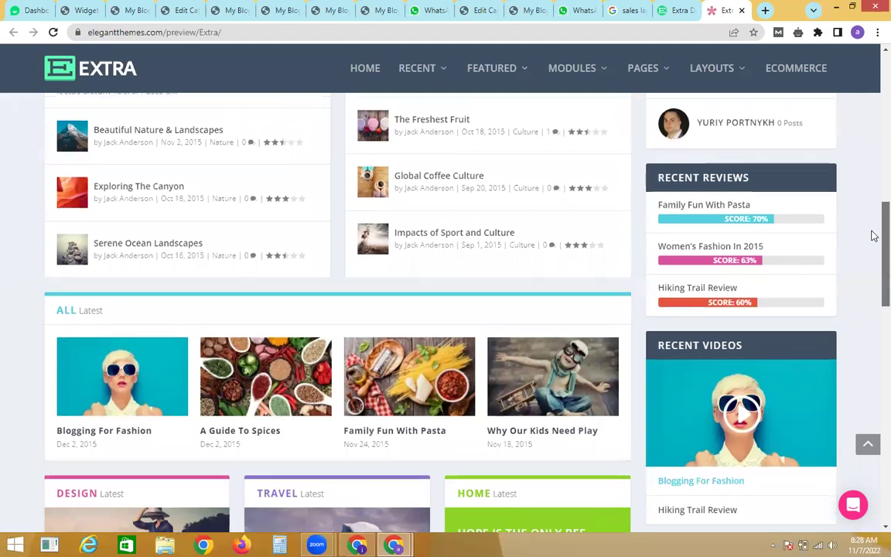
{"action": "scroll", "coordinate": [871, 233], "scroll_direction": "down", "scroll_amount": 2}
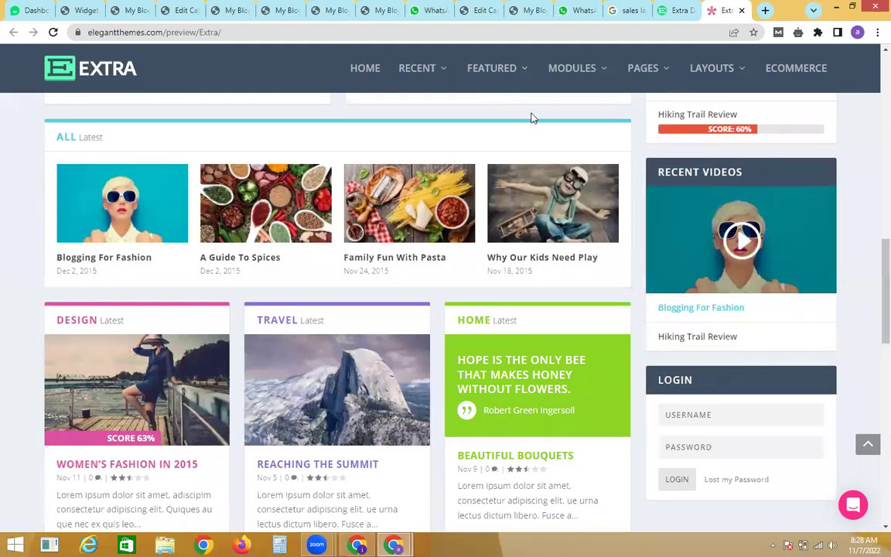
{"action": "left_click", "coordinate": [99, 4]}
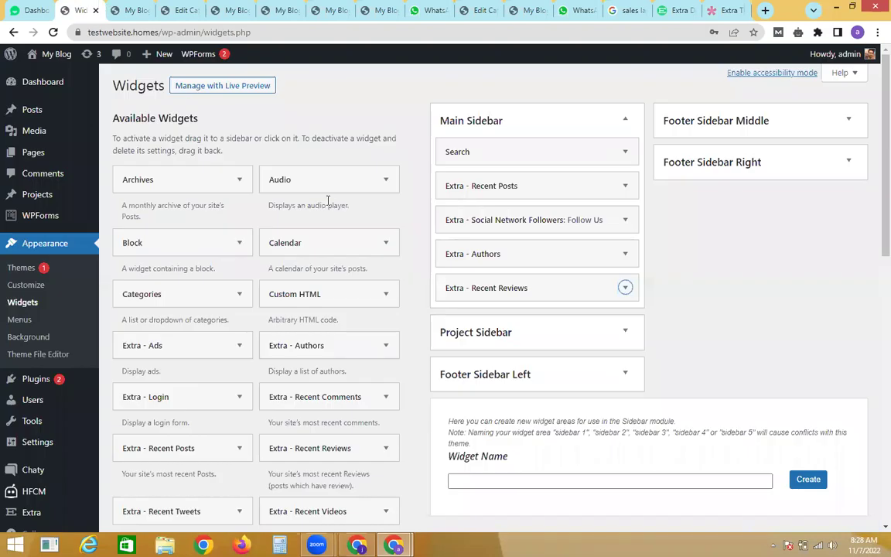
Step: Add Extra - Recent Videos as the sixth Main Sidebar widget and recheck it against the demo
{"action": "left_click_drag", "start_coordinate": [332, 526], "coordinate": [510, 308]}
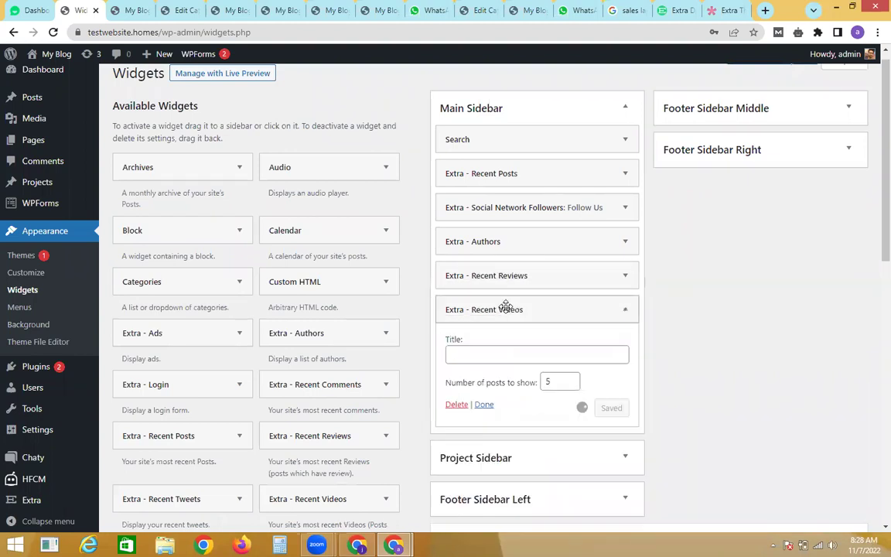
{"action": "left_click", "coordinate": [486, 405]}
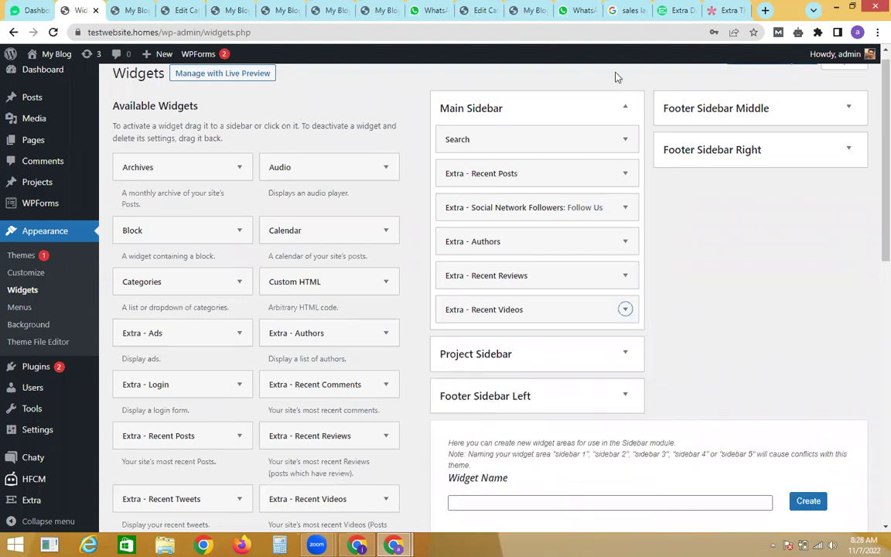
{"action": "left_click", "coordinate": [727, 10]}
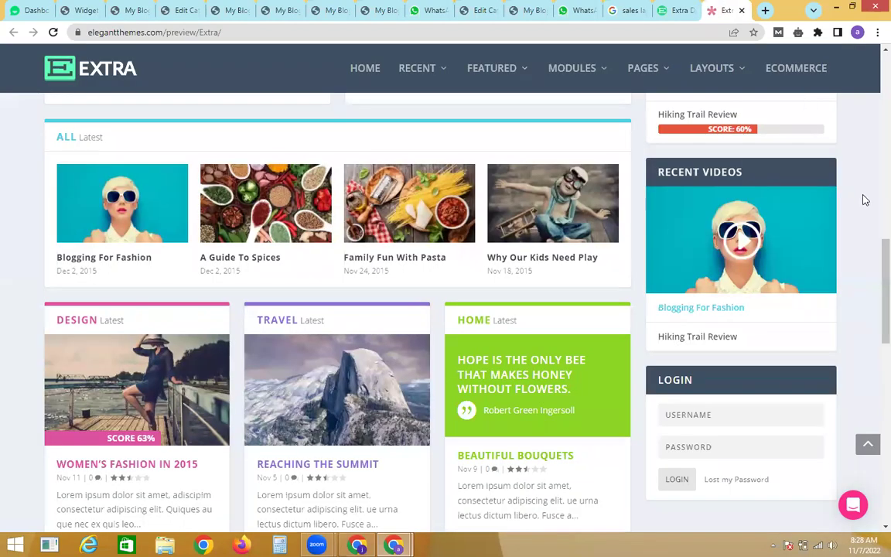
{"action": "scroll", "coordinate": [870, 285], "scroll_direction": "down", "scroll_amount": 3}
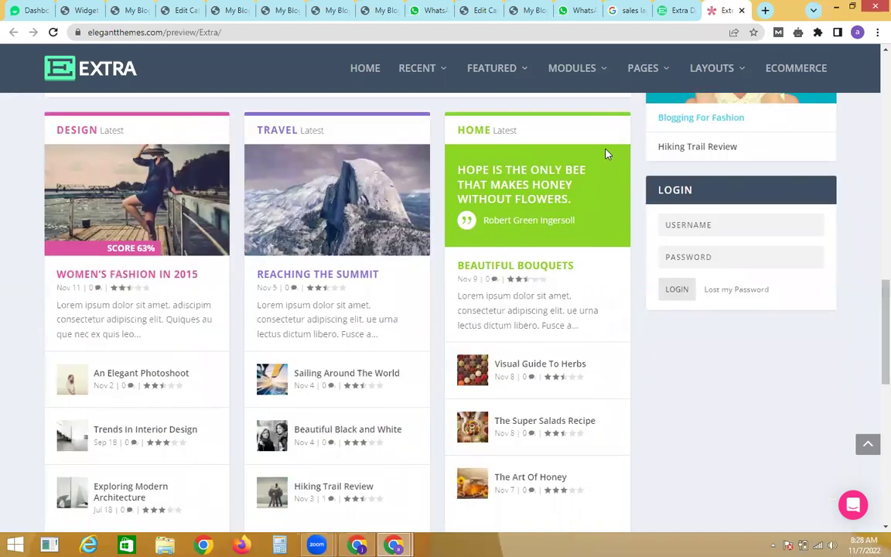
{"action": "left_click", "coordinate": [140, 8]}
{"action": "key", "text": "ctrl+Tab"}
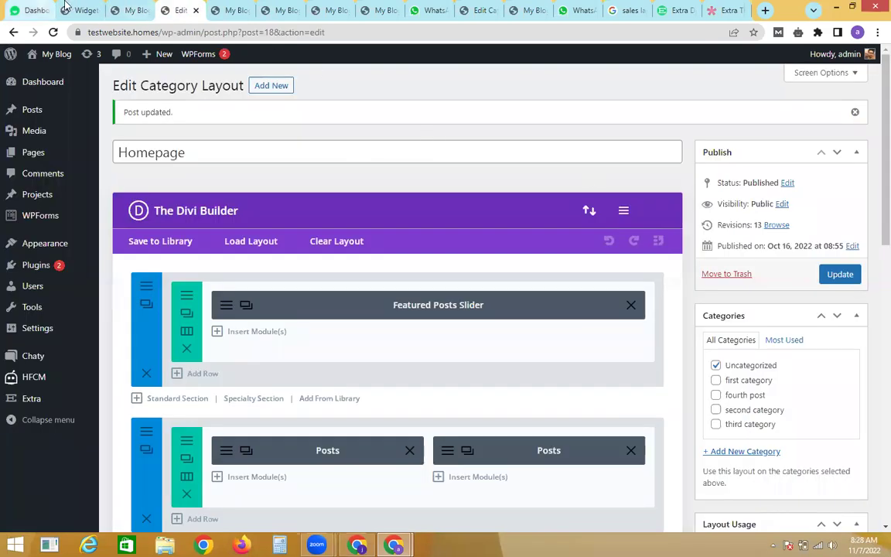
Step: Place an Extra - Login widget titled Login seventh in the Main Sidebar, below Recent Videos
{"action": "left_click", "coordinate": [74, 10]}
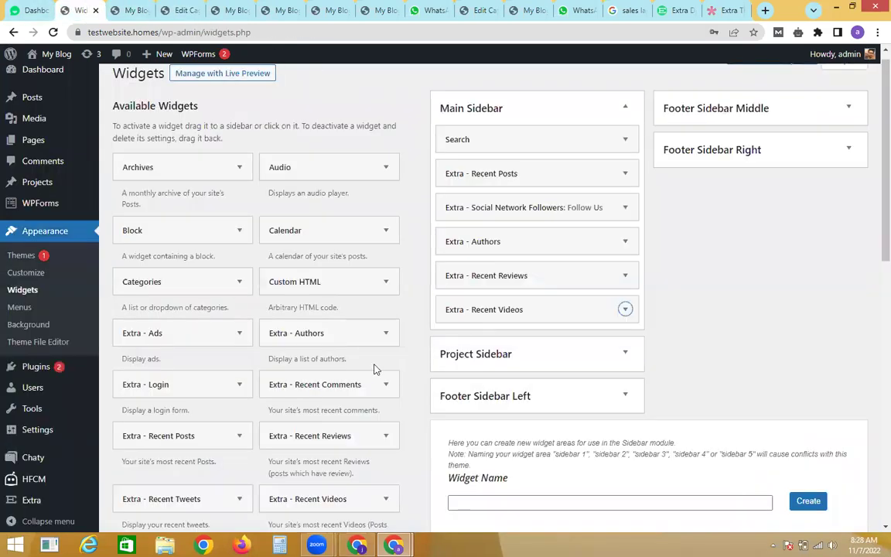
{"action": "left_click_drag", "start_coordinate": [872, 248], "coordinate": [874, 274]}
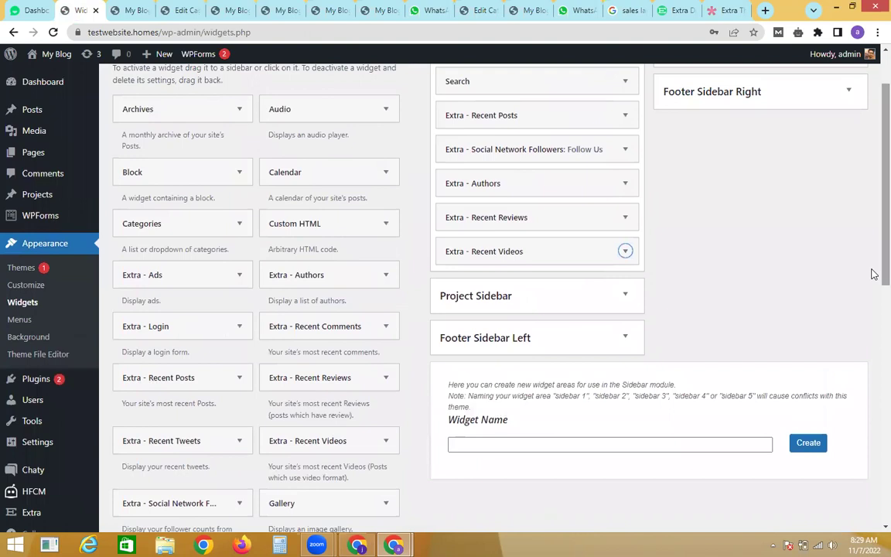
{"action": "left_click", "coordinate": [223, 331]}
{"action": "left_click_drag", "start_coordinate": [222, 331], "coordinate": [540, 285]}
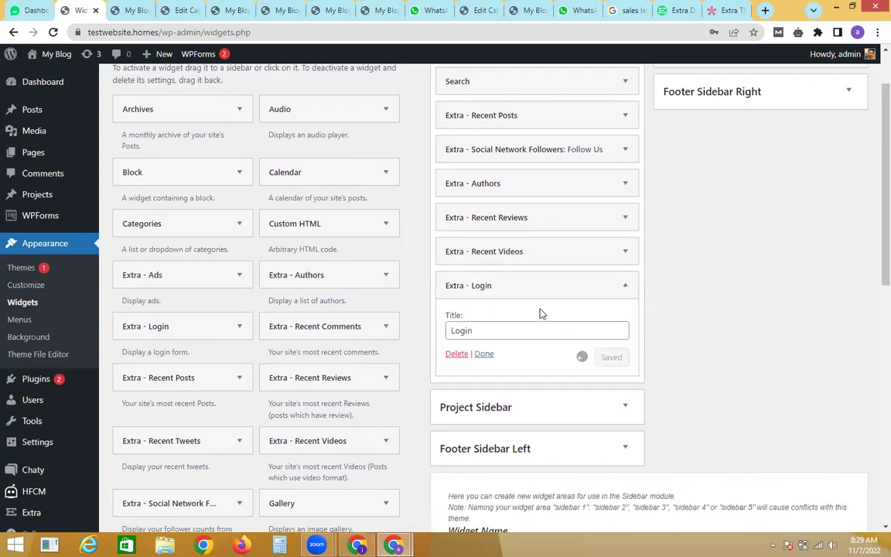
{"action": "left_click", "coordinate": [489, 355]}
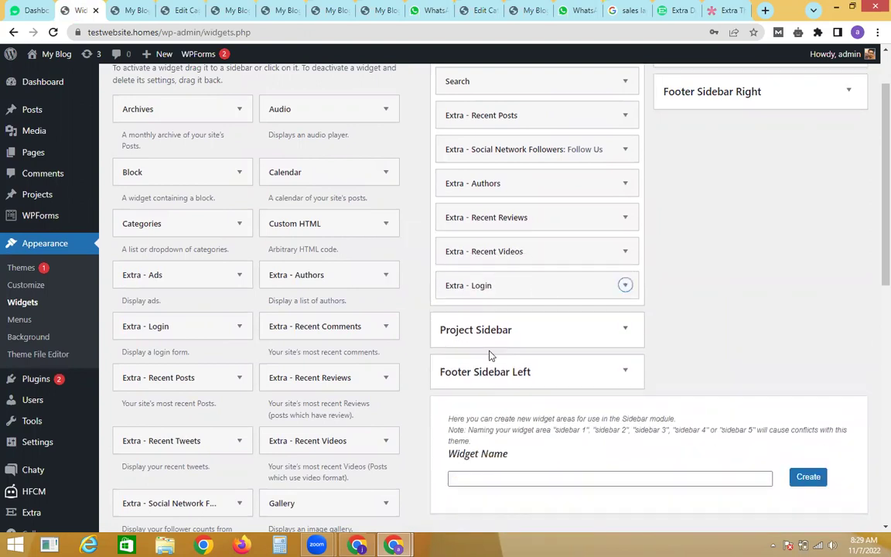
{"action": "scroll", "coordinate": [870, 140], "scroll_direction": "up", "scroll_amount": 2}
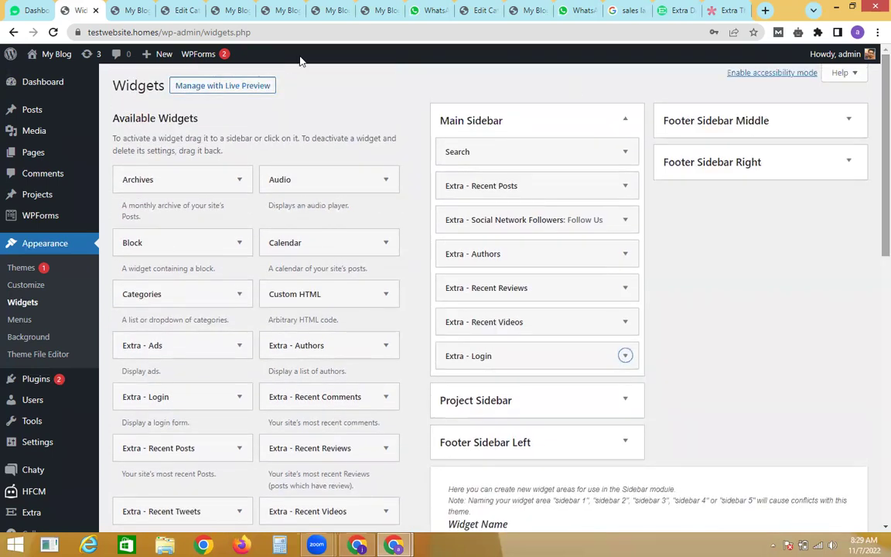
Step: Open the live front page through the My Blog > Visit Site link
{"action": "left_click", "coordinate": [133, 10]}
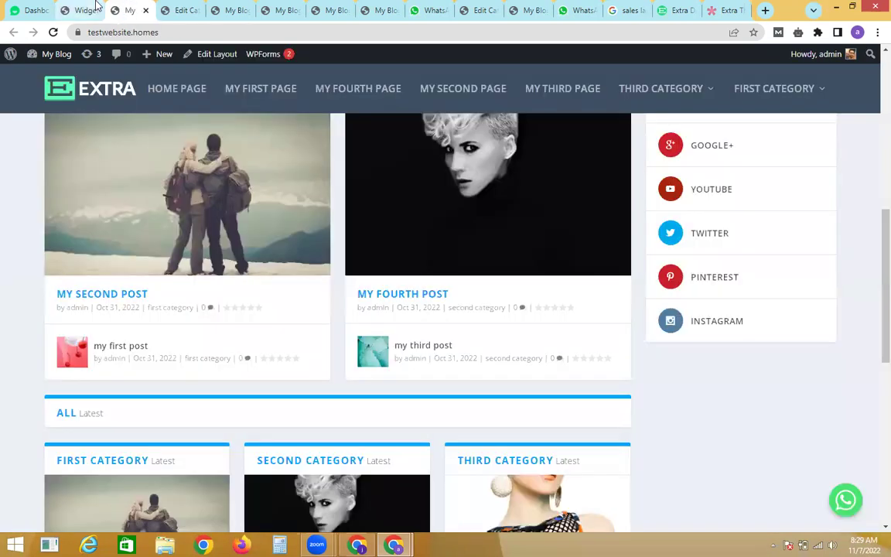
{"action": "left_click", "coordinate": [78, 10]}
{"action": "mouse_move", "coordinate": [58, 54]}
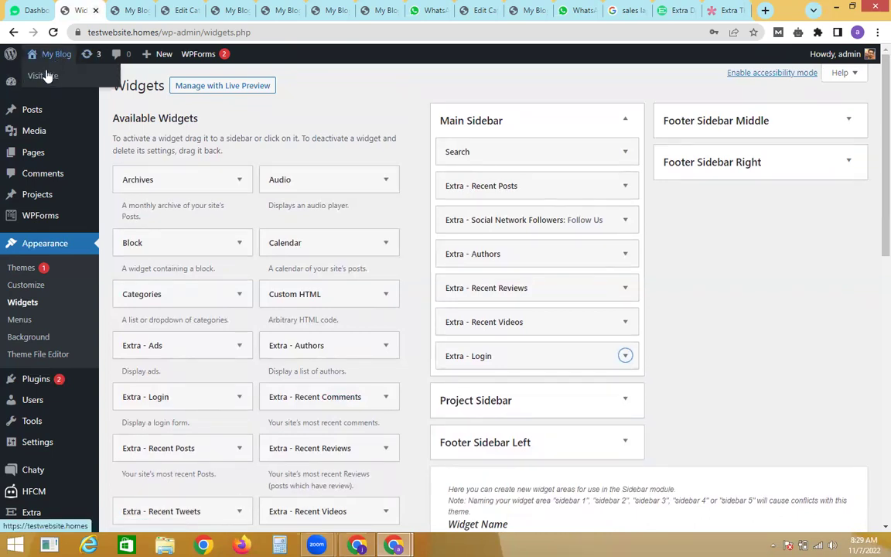
{"action": "right_click", "coordinate": [46, 75]}
{"action": "left_click", "coordinate": [60, 76]}
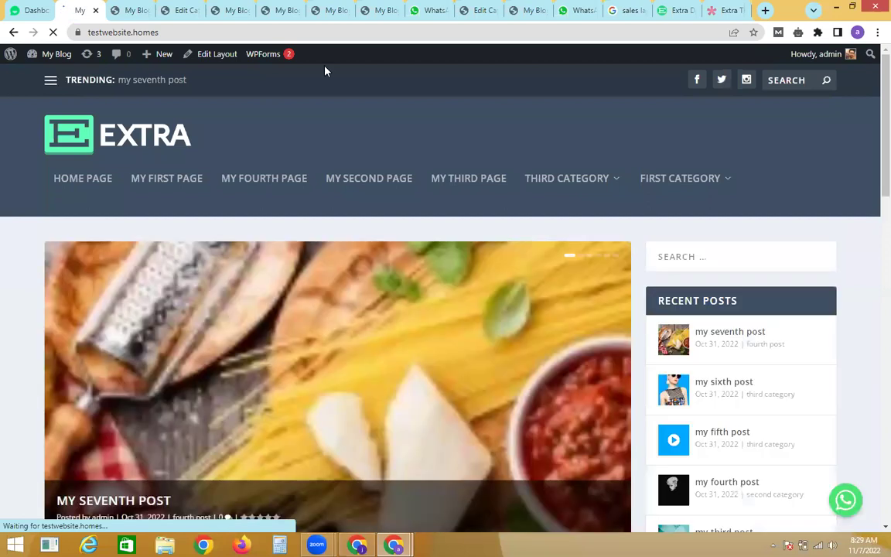
Step: Scroll the front page sidebar past Recent Reviews and Recent Videos, then return to the Extra demo
{"action": "scroll", "coordinate": [871, 167], "scroll_direction": "down", "scroll_amount": 5}
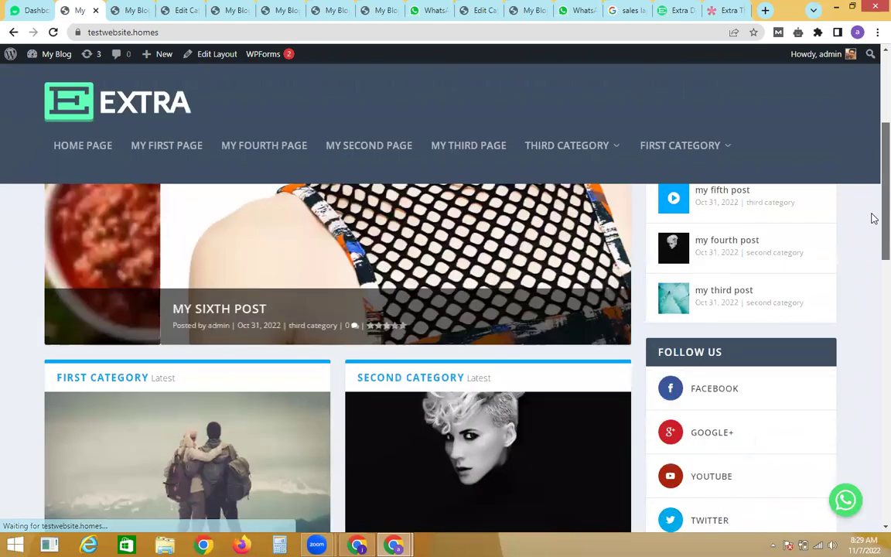
{"action": "scroll", "coordinate": [873, 259], "scroll_direction": "down", "scroll_amount": 5}
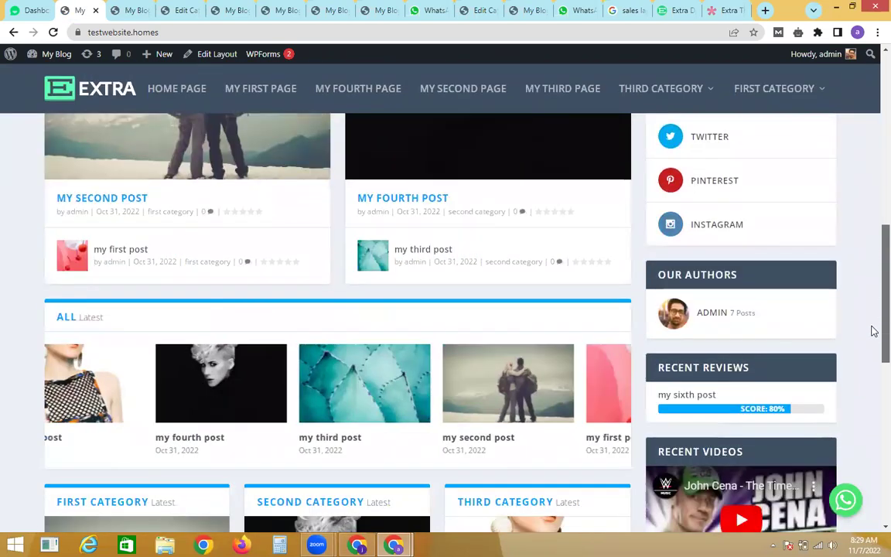
{"action": "scroll", "coordinate": [873, 349], "scroll_direction": "down", "scroll_amount": 3}
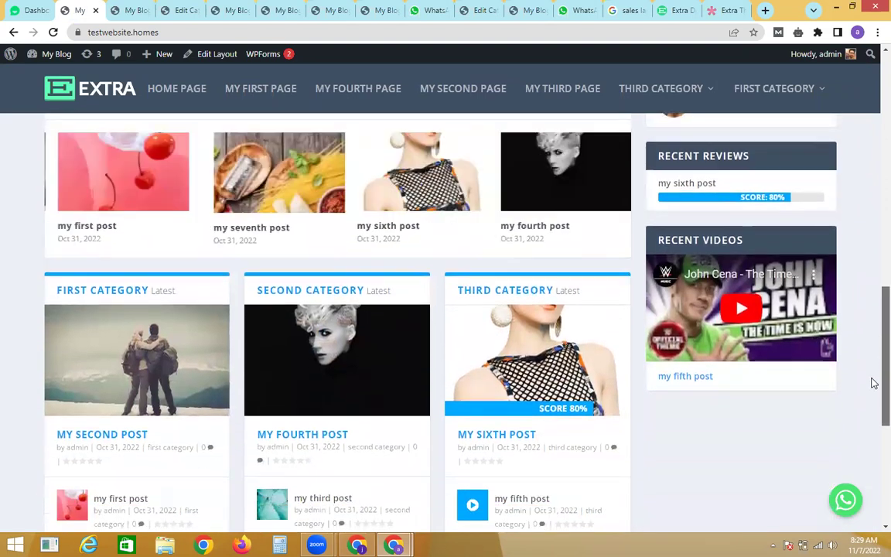
{"action": "scroll", "coordinate": [873, 392], "scroll_direction": "down", "scroll_amount": 1}
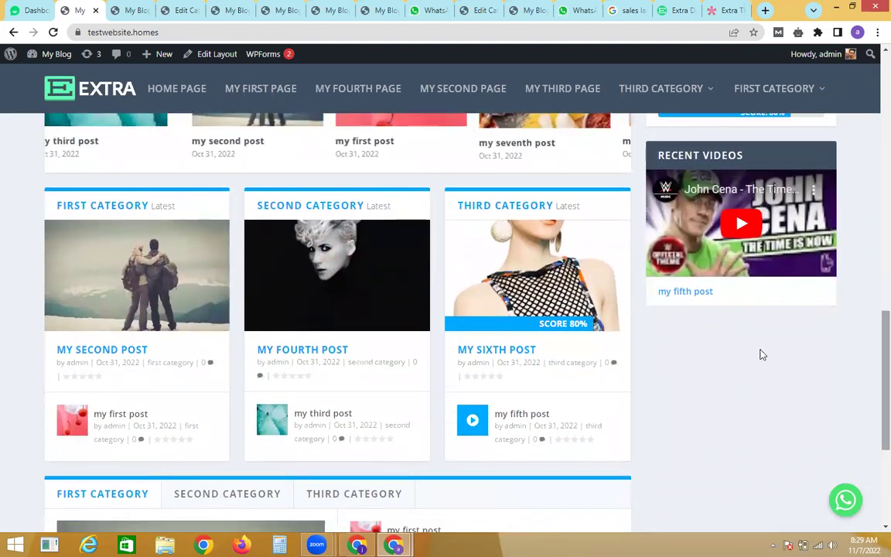
{"action": "scroll", "coordinate": [871, 382], "scroll_direction": "up", "scroll_amount": 1}
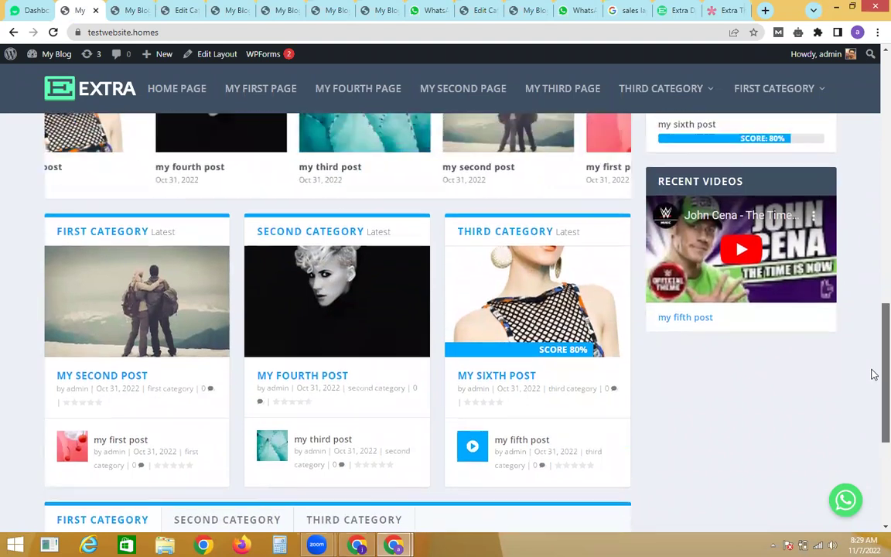
{"action": "scroll", "coordinate": [874, 382], "scroll_direction": "down", "scroll_amount": 1}
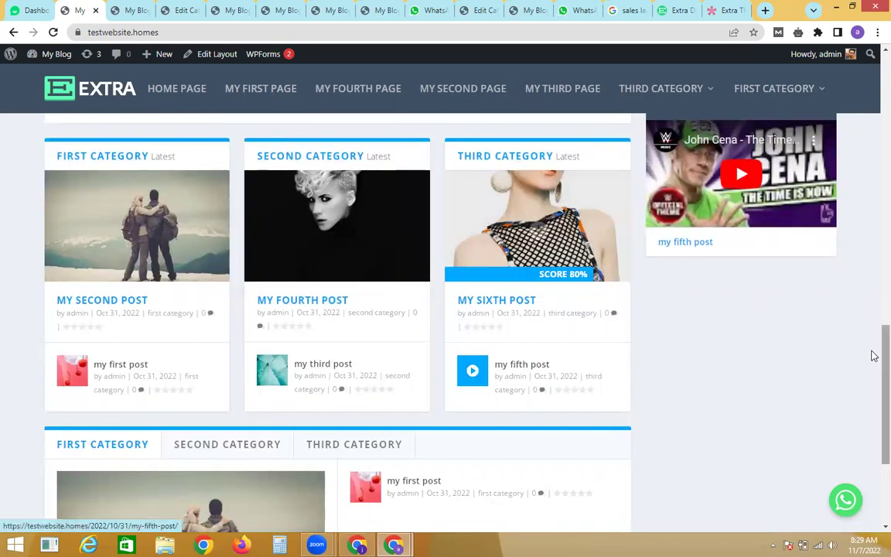
{"action": "scroll", "coordinate": [874, 357], "scroll_direction": "up", "scroll_amount": 2}
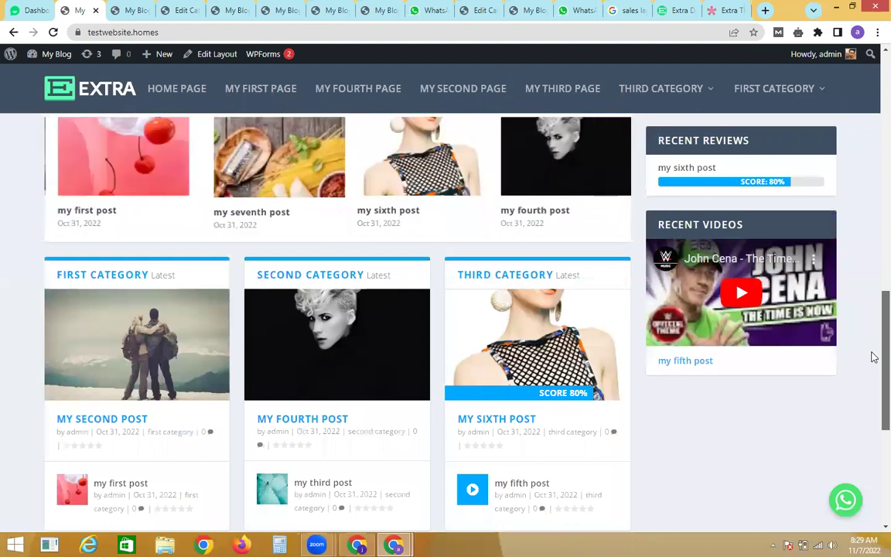
{"action": "scroll", "coordinate": [874, 358], "scroll_direction": "up", "scroll_amount": 8}
{"action": "scroll", "coordinate": [873, 165], "scroll_direction": "up", "scroll_amount": 2}
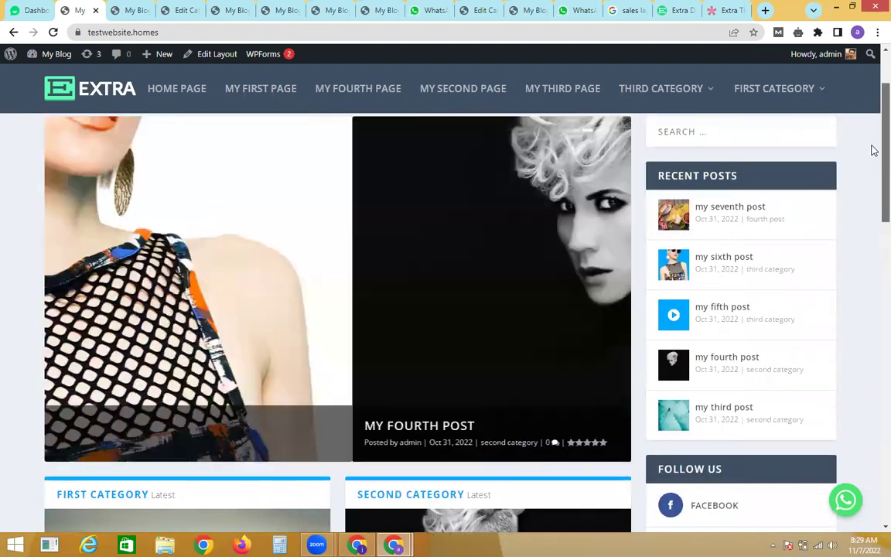
{"action": "left_click", "coordinate": [725, 8]}
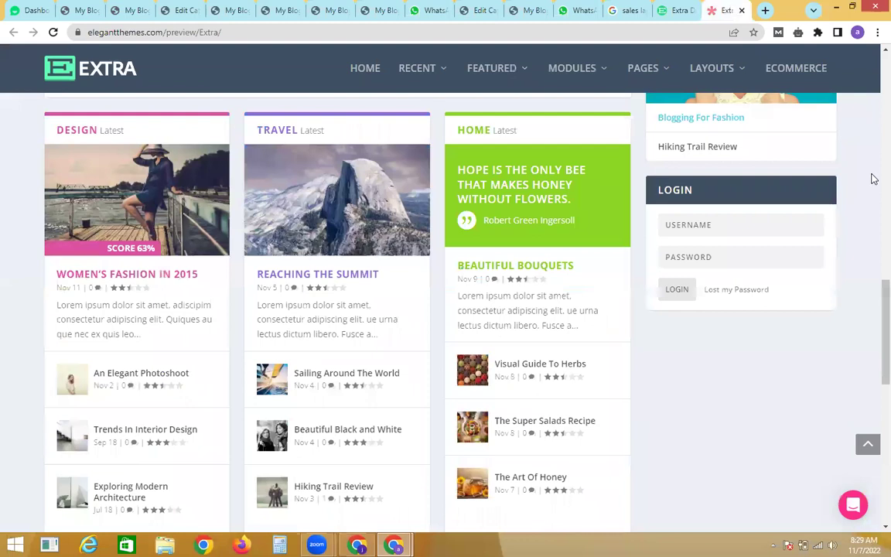
Step: Inspect the demo footer's OUR SPONSORS and RECENT POSTS headings, then reopen the Homepage layout editor
{"action": "scroll", "coordinate": [873, 367], "scroll_direction": "down", "scroll_amount": 5}
{"action": "scroll", "coordinate": [873, 367], "scroll_direction": "down", "scroll_amount": 3}
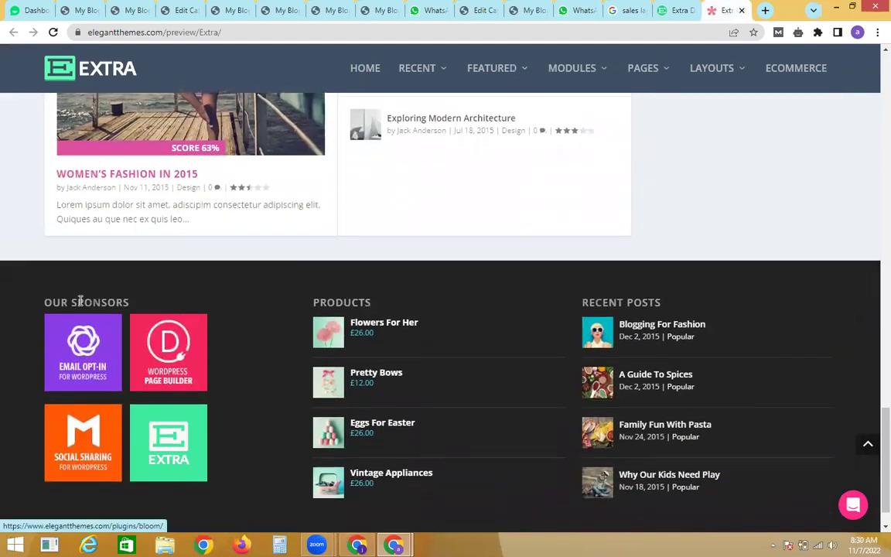
{"action": "triple_click", "coordinate": [80, 300]}
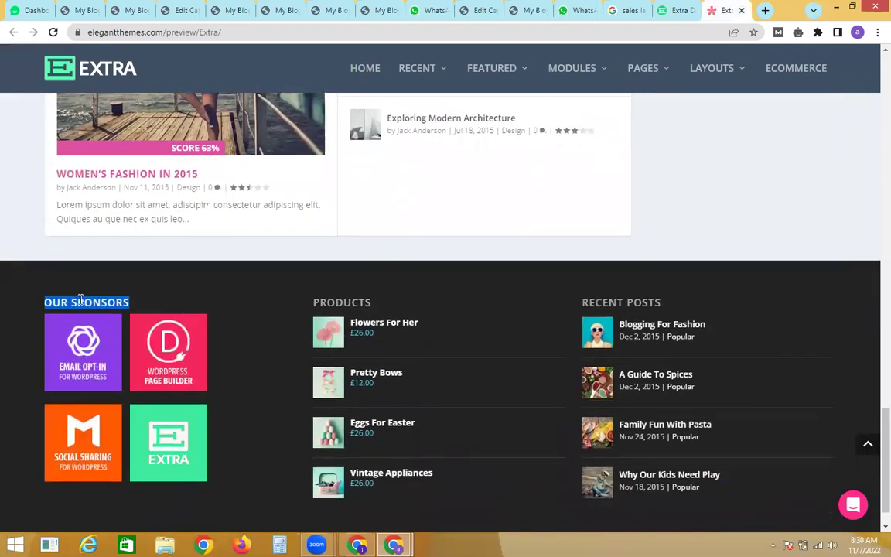
{"action": "triple_click", "coordinate": [593, 304]}
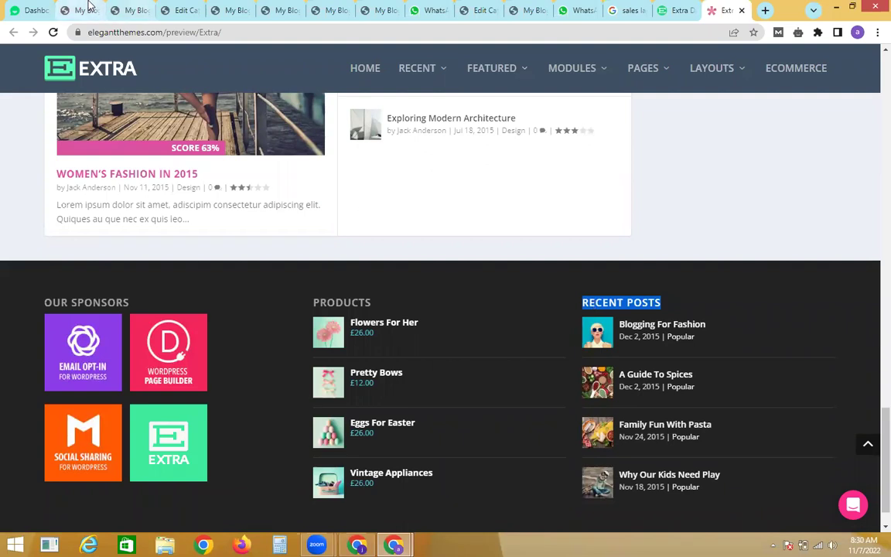
{"action": "left_click", "coordinate": [82, 10]}
{"action": "left_click", "coordinate": [118, 9]}
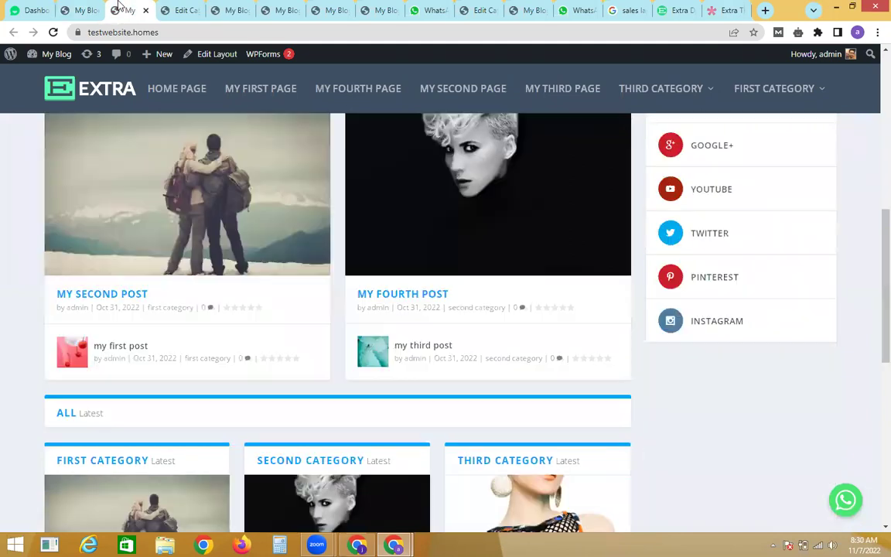
{"action": "left_click", "coordinate": [210, 56]}
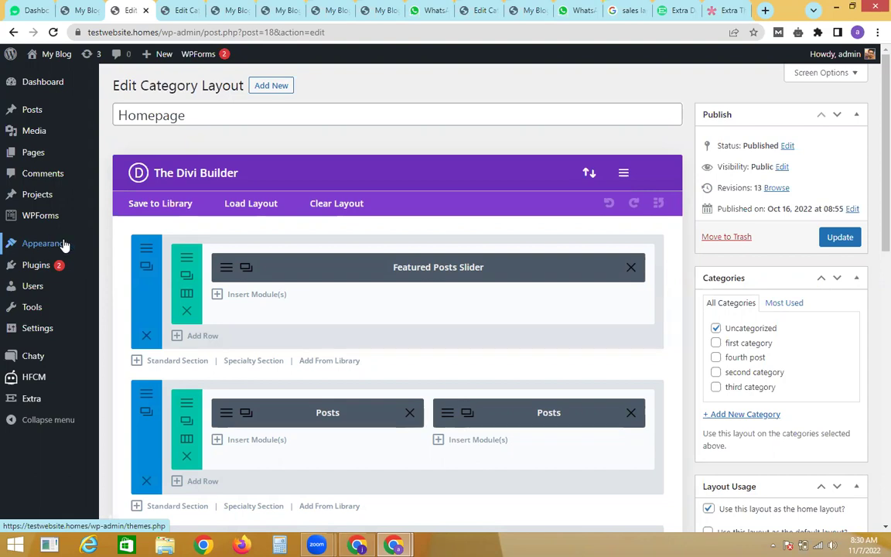
Step: Leave the layout editor for the Appearance > Widgets admin page
{"action": "left_click", "coordinate": [178, 10]}
{"action": "left_click", "coordinate": [138, 10]}
{"action": "mouse_move", "coordinate": [45, 243]}
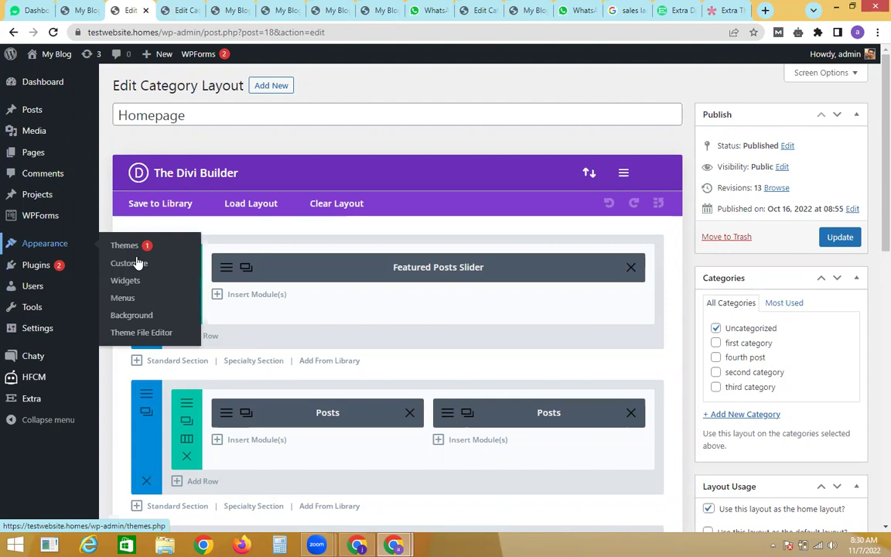
{"action": "left_click", "coordinate": [132, 288]}
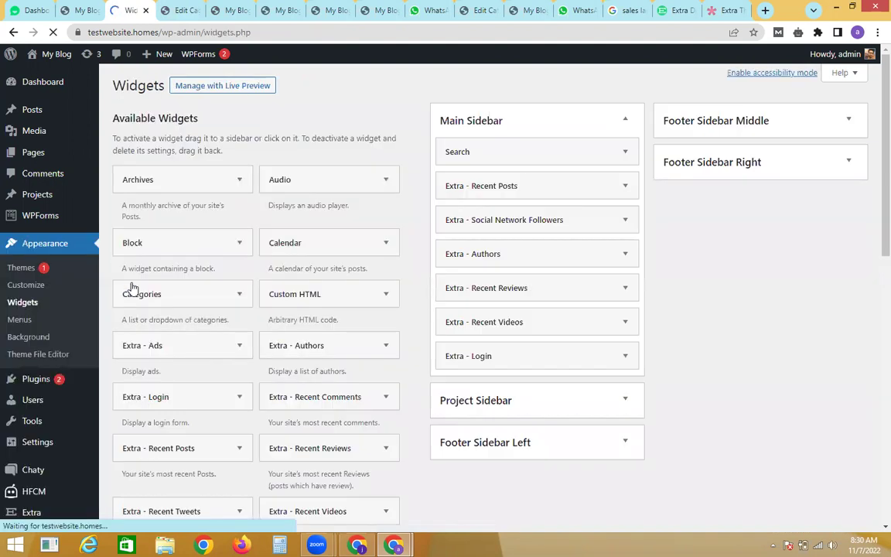
{"action": "scroll", "coordinate": [874, 232], "scroll_direction": "down", "scroll_amount": 2}
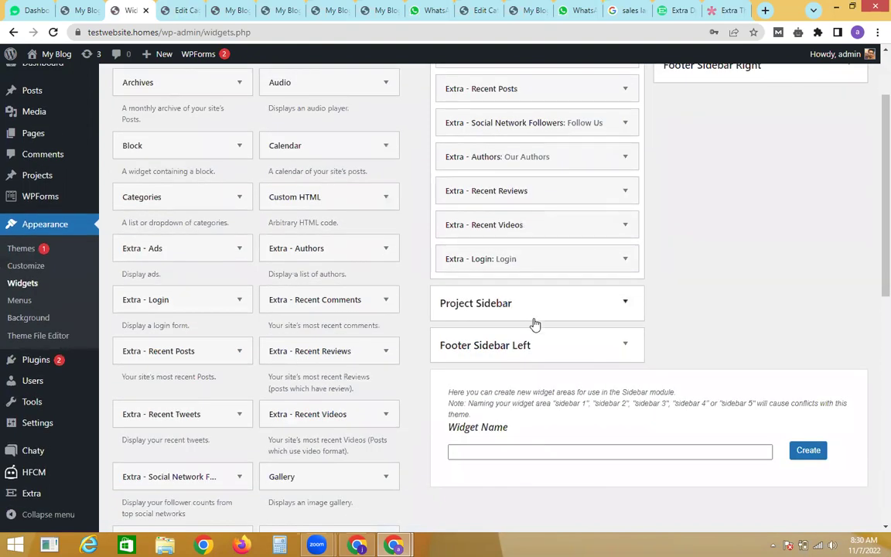
{"action": "scroll", "coordinate": [872, 154], "scroll_direction": "up", "scroll_amount": 2}
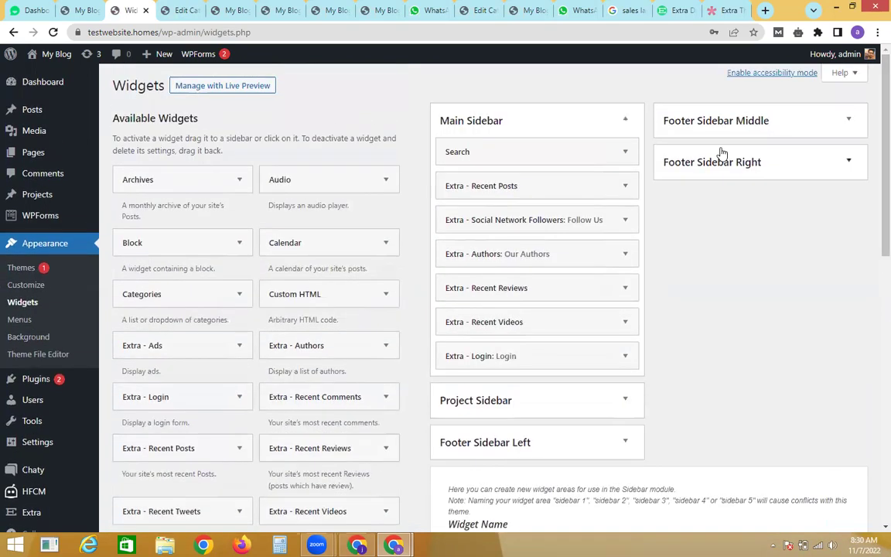
{"action": "left_click", "coordinate": [680, 121]}
{"action": "left_click", "coordinate": [746, 133]}
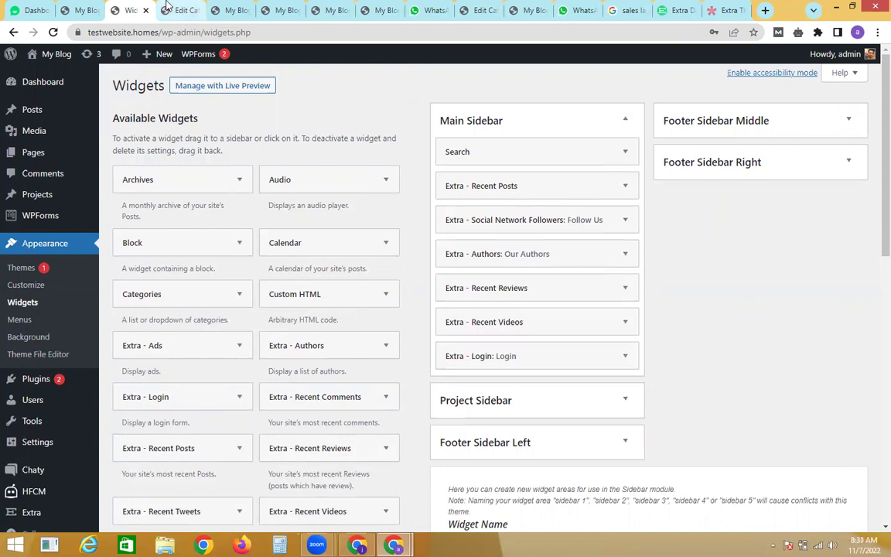
{"action": "left_click", "coordinate": [726, 10]}
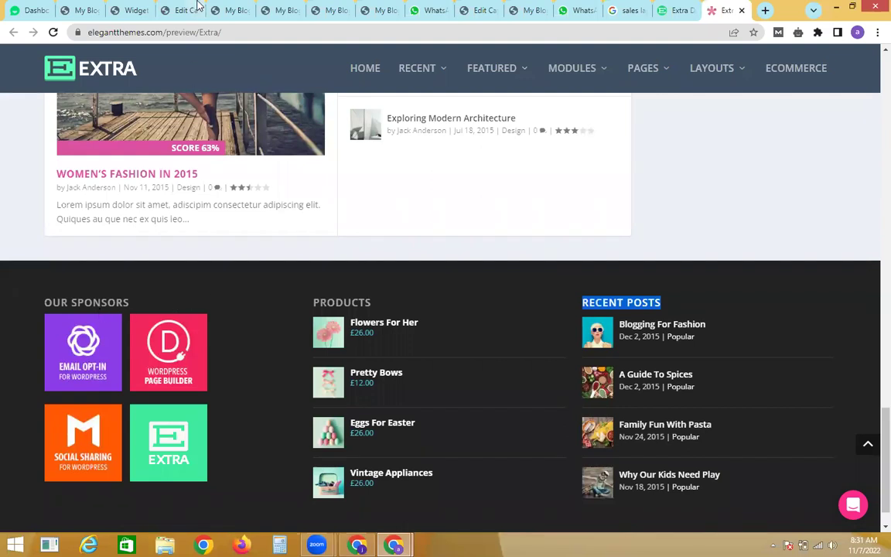
{"action": "left_click", "coordinate": [120, 9]}
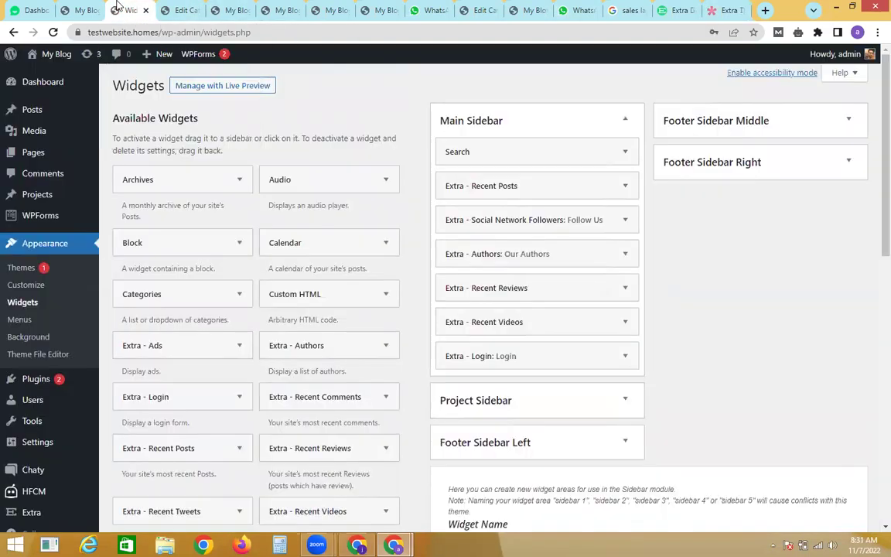
{"action": "scroll", "coordinate": [872, 224], "scroll_direction": "down", "scroll_amount": 1}
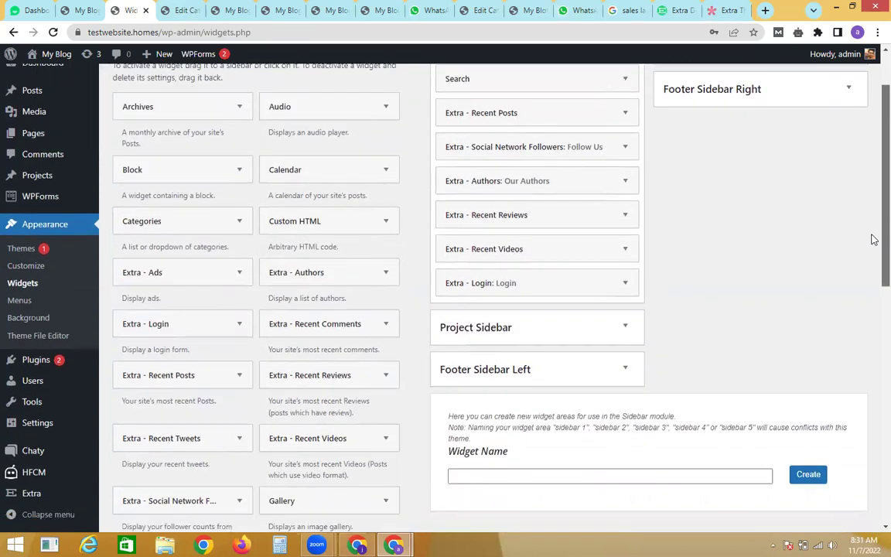
Step: Place a Gallery widget in Footer Sidebar Left and title it OUR SPONSORS
{"action": "left_click", "coordinate": [512, 364]}
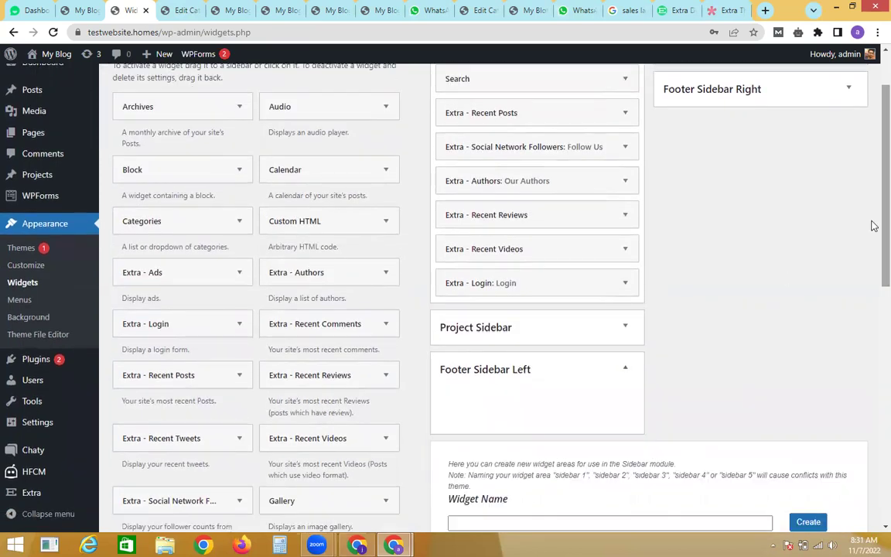
{"action": "scroll", "coordinate": [871, 247], "scroll_direction": "down", "scroll_amount": 1}
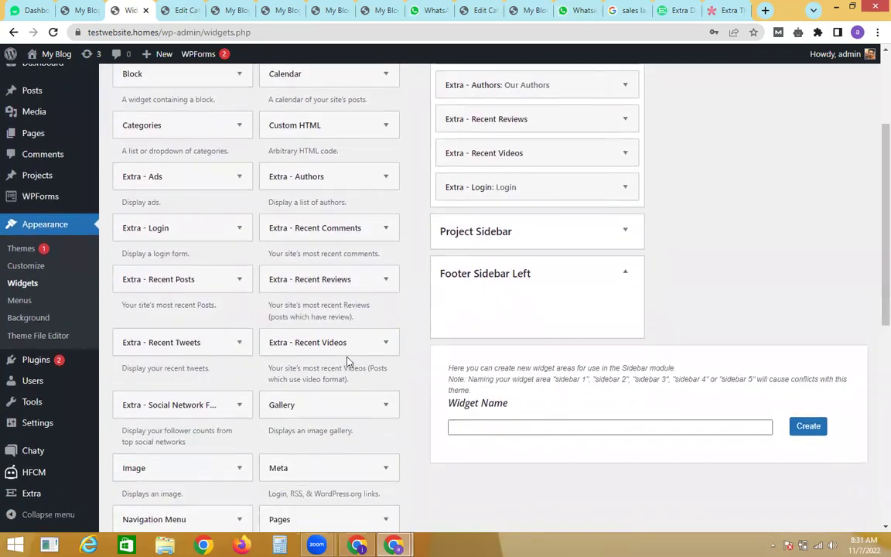
{"action": "left_click_drag", "start_coordinate": [314, 410], "coordinate": [502, 294]}
{"action": "left_click", "coordinate": [494, 347]}
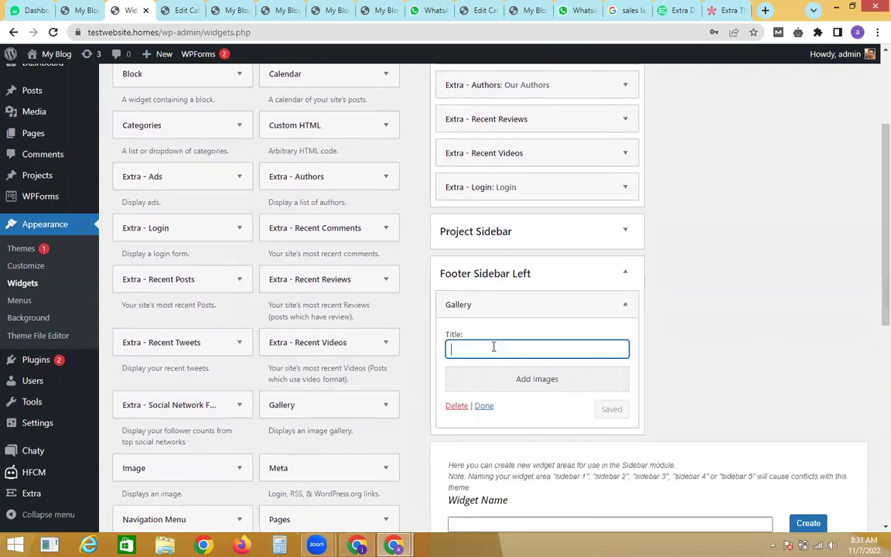
{"action": "type", "text": "OPU"}
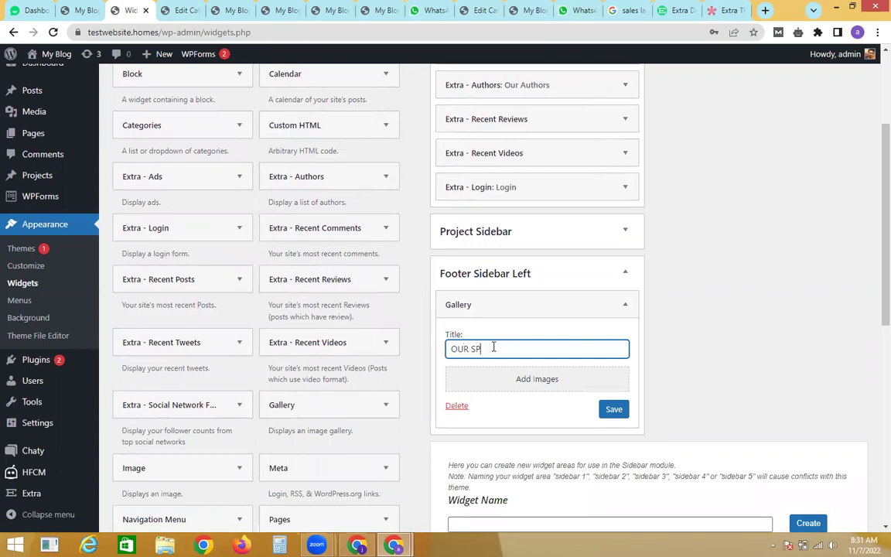
{"action": "key", "text": "BackSpace"}
{"action": "type", "text": "NSORS"}
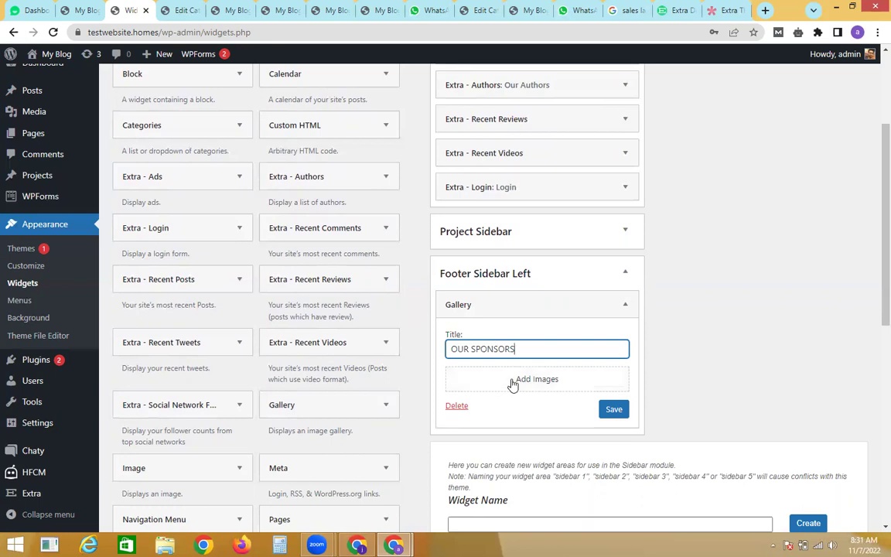
Step: Select the Social Sharing, EXTRA, WordPress Page Builder and Email Opt-In images for the gallery
{"action": "left_click", "coordinate": [512, 383]}
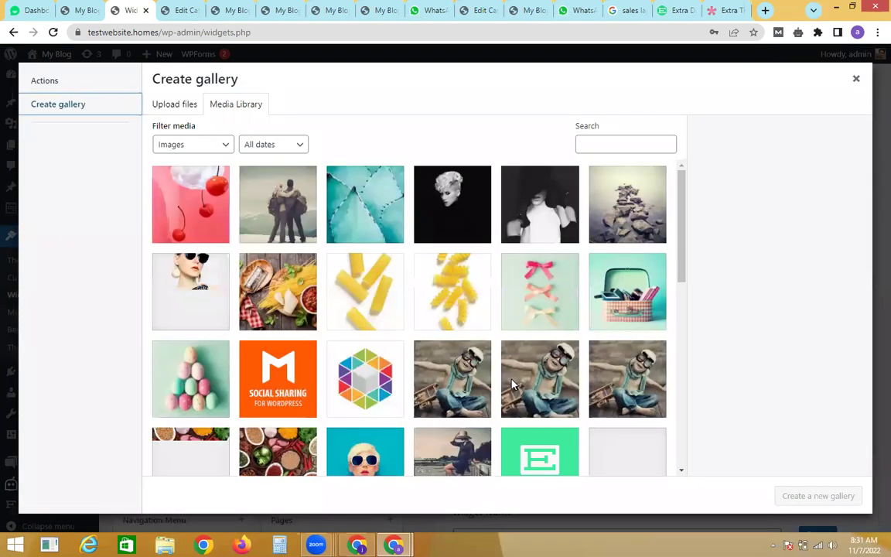
{"action": "left_click", "coordinate": [277, 373]}
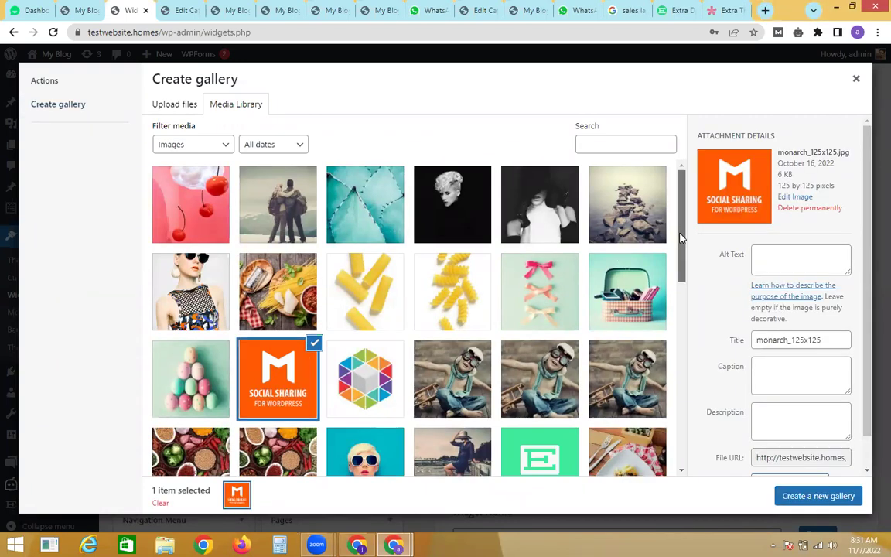
{"action": "scroll", "coordinate": [681, 238], "scroll_direction": "down", "scroll_amount": 1}
{"action": "left_click", "coordinate": [525, 374]}
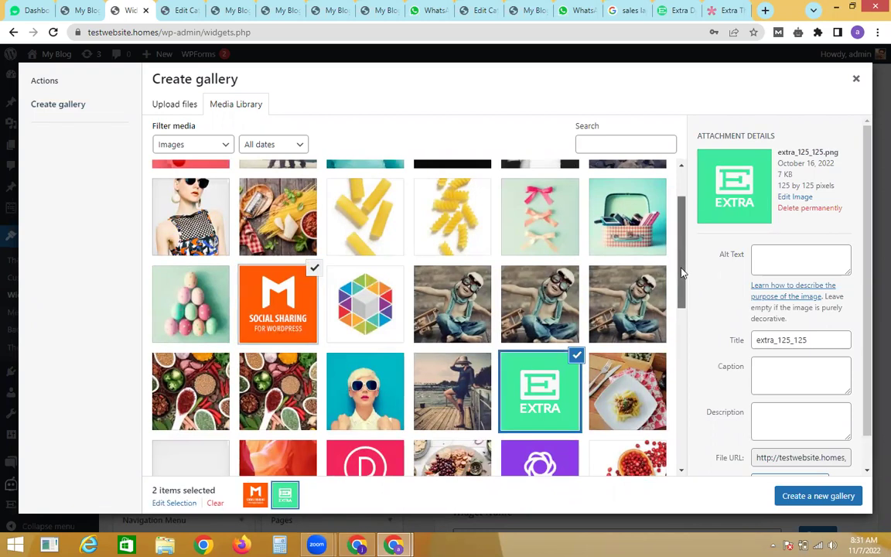
{"action": "scroll", "coordinate": [683, 269], "scroll_direction": "down", "scroll_amount": 2}
{"action": "left_click", "coordinate": [384, 354]}
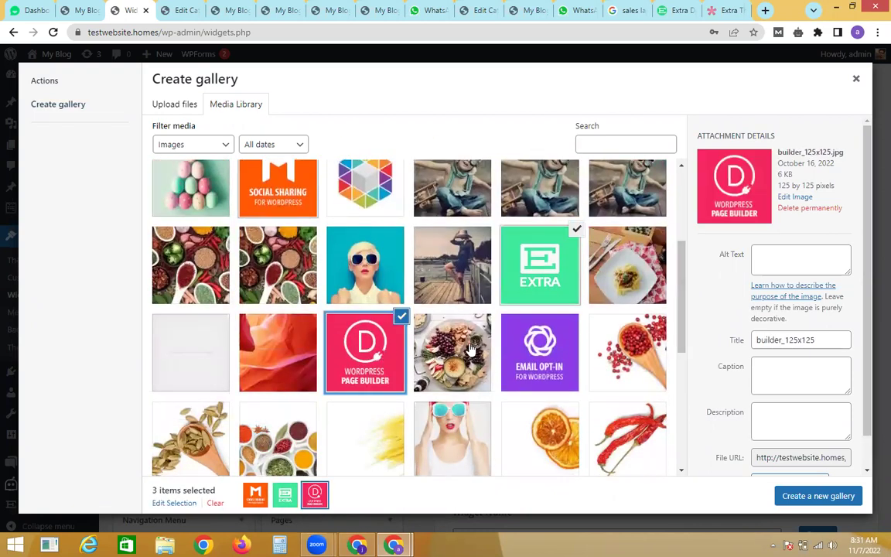
{"action": "left_click", "coordinate": [534, 346]}
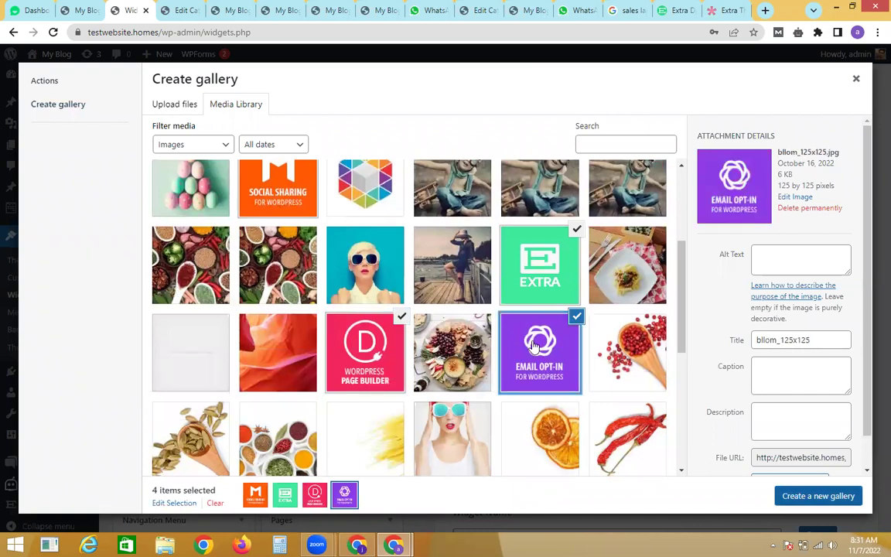
Step: Create the gallery with 2 columns and insert it into the widget
{"action": "key", "text": "Return"}
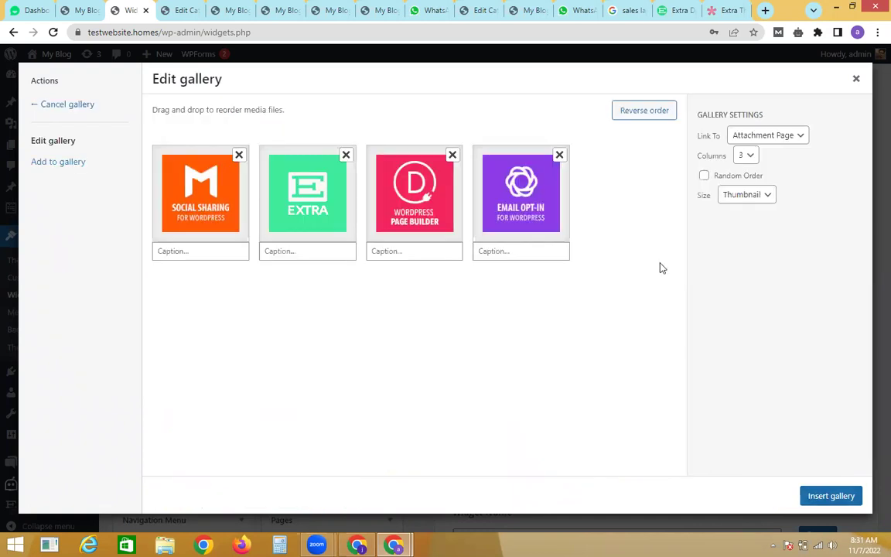
{"action": "left_click", "coordinate": [745, 155]}
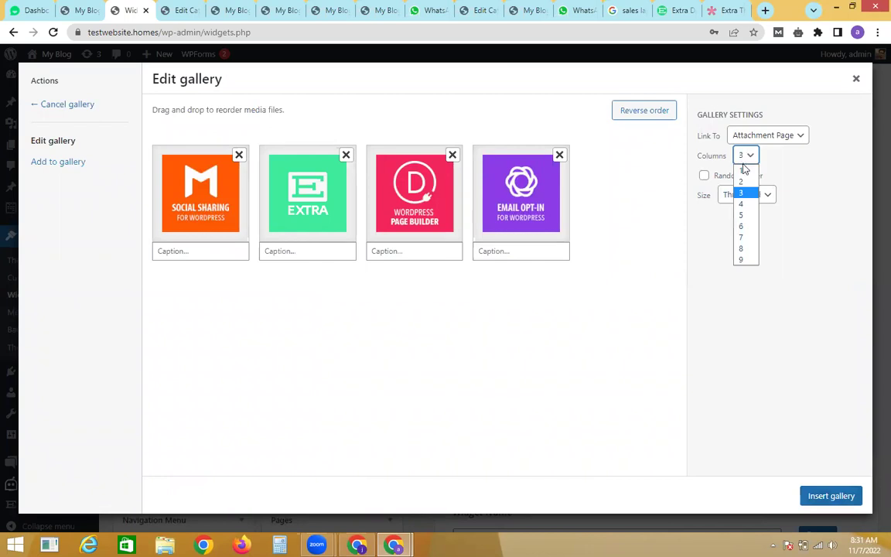
{"action": "left_click", "coordinate": [743, 183]}
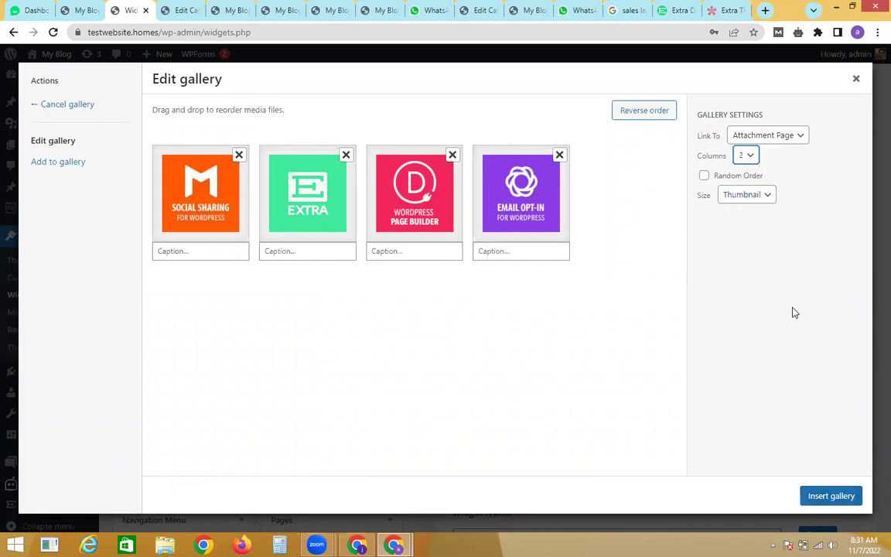
{"action": "left_click", "coordinate": [855, 493]}
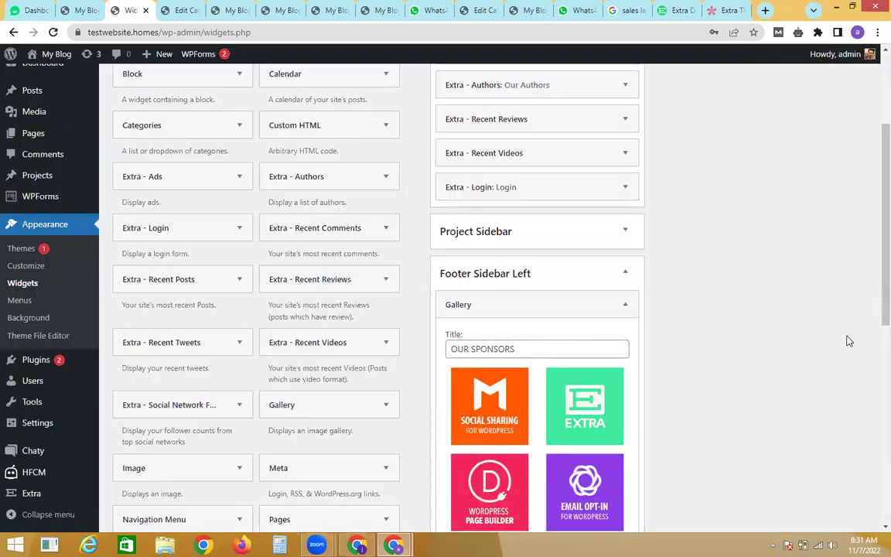
{"action": "scroll", "coordinate": [873, 309], "scroll_direction": "down", "scroll_amount": 2}
{"action": "scroll", "coordinate": [872, 371], "scroll_direction": "down", "scroll_amount": 1}
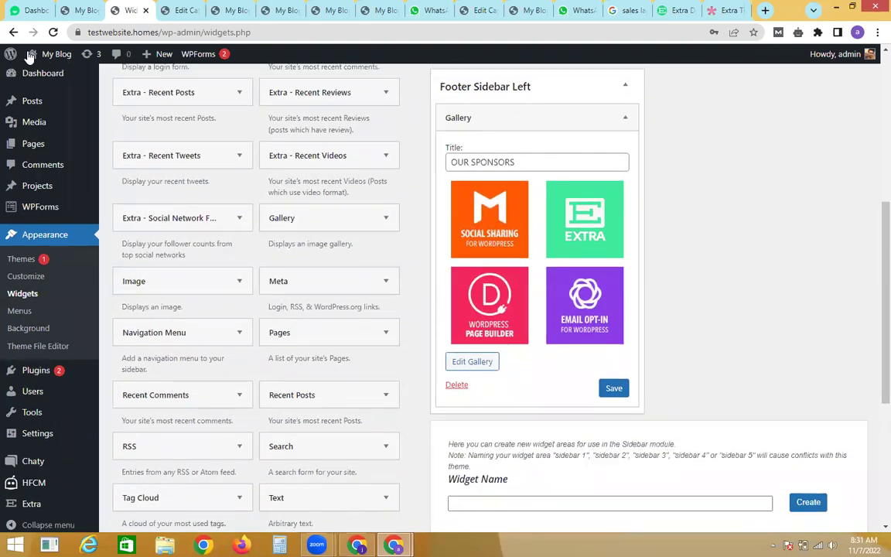
{"action": "mouse_move", "coordinate": [41, 56]}
{"action": "right_click", "coordinate": [43, 75]}
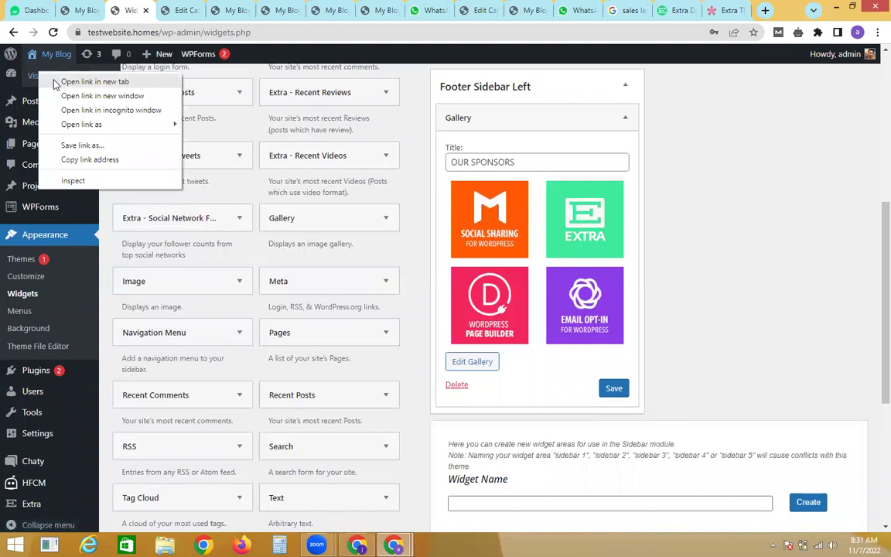
{"action": "left_click", "coordinate": [73, 82]}
{"action": "left_click", "coordinate": [164, 10]}
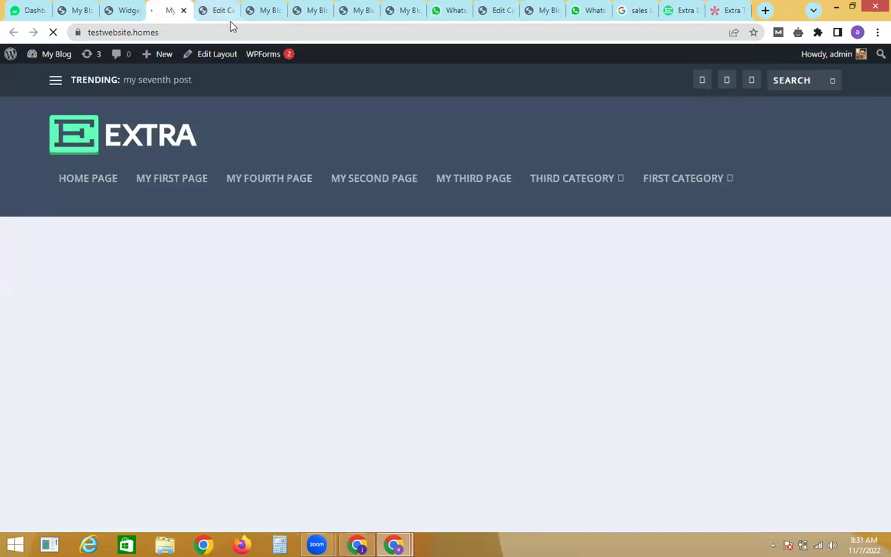
{"action": "scroll", "coordinate": [874, 247], "scroll_direction": "down", "scroll_amount": 1}
{"action": "scroll", "coordinate": [874, 247], "scroll_direction": "down", "scroll_amount": 15}
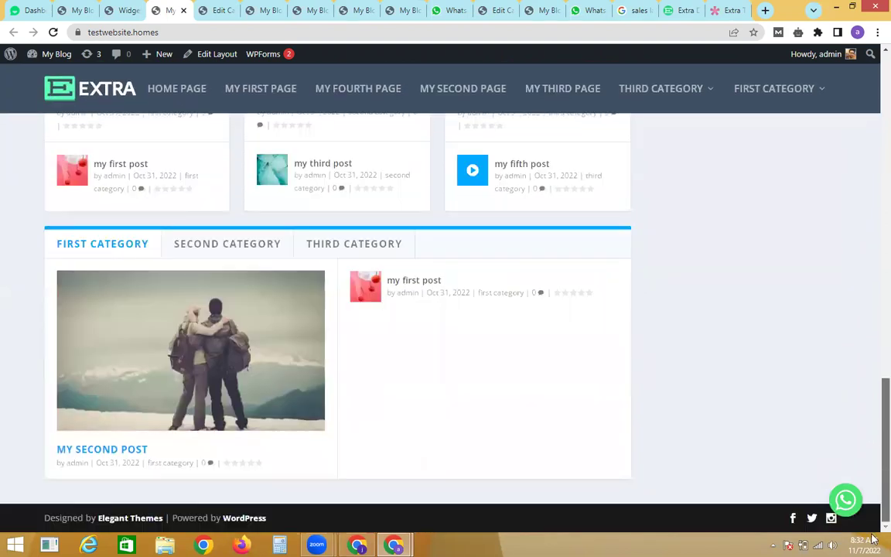
{"action": "scroll", "coordinate": [872, 480], "scroll_direction": "up", "scroll_amount": 8}
{"action": "scroll", "coordinate": [872, 328], "scroll_direction": "up", "scroll_amount": 8}
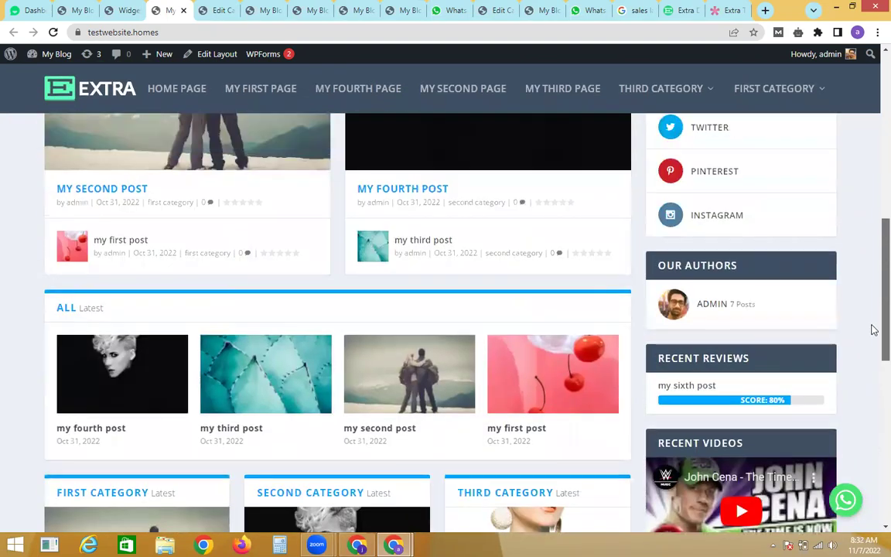
{"action": "scroll", "coordinate": [874, 452], "scroll_direction": "down", "scroll_amount": 4}
{"action": "scroll", "coordinate": [874, 452], "scroll_direction": "down", "scroll_amount": 10}
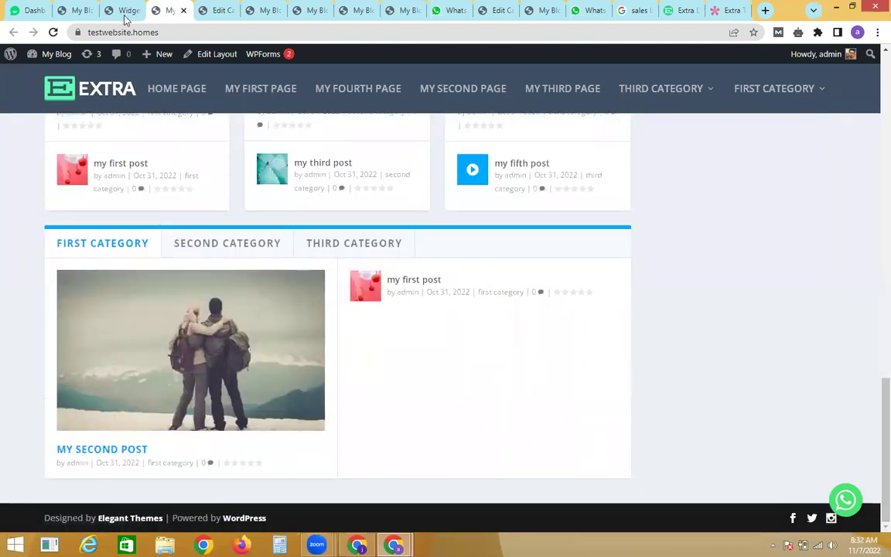
{"action": "left_click", "coordinate": [125, 14]}
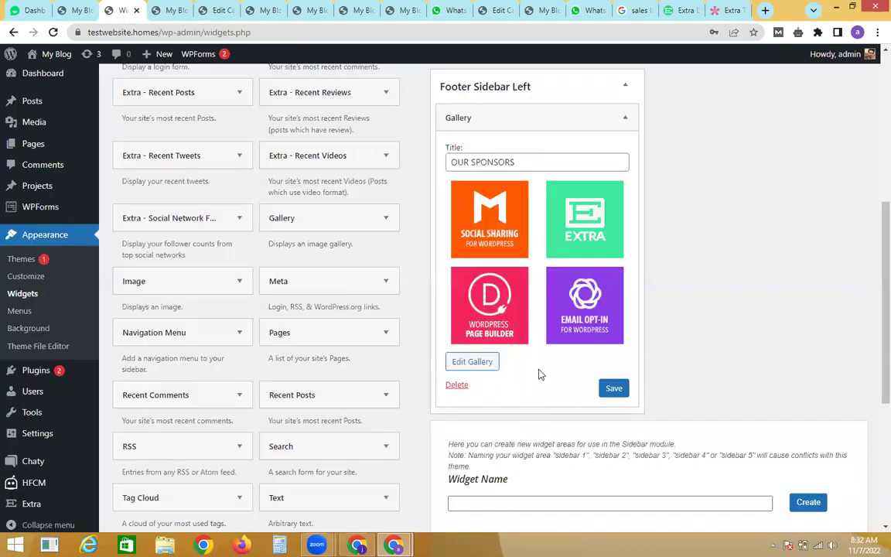
Step: Save the OUR SPONSORS gallery widget and view it in the reloaded site footer
{"action": "left_click", "coordinate": [616, 389]}
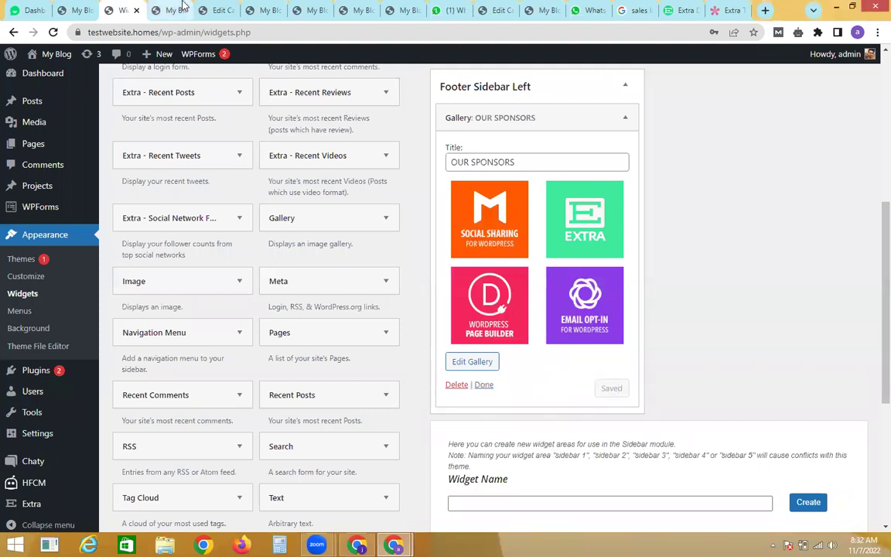
{"action": "left_click", "coordinate": [170, 10]}
{"action": "left_click", "coordinate": [54, 32]}
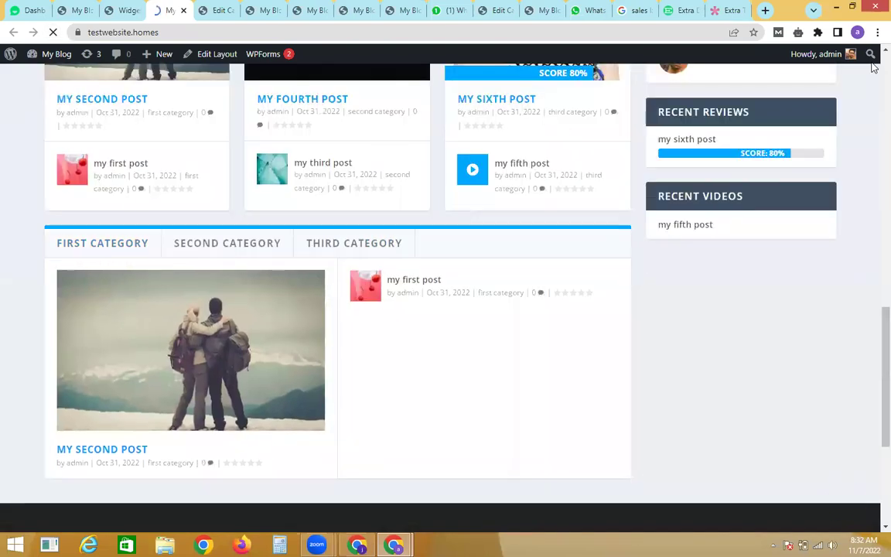
{"action": "scroll", "coordinate": [875, 325], "scroll_direction": "down", "scroll_amount": 4}
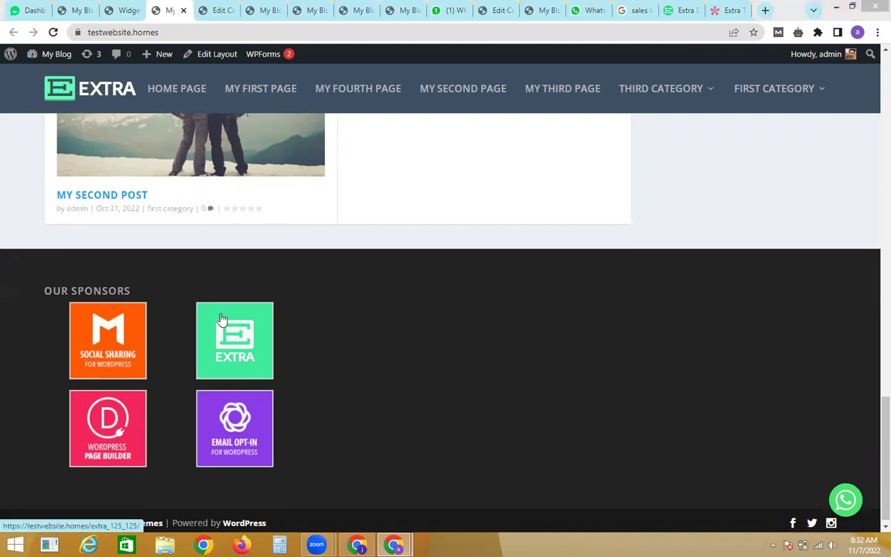
Step: Compare the footer with the Extra demo, then return to the widgets admin page
{"action": "left_click", "coordinate": [727, 8]}
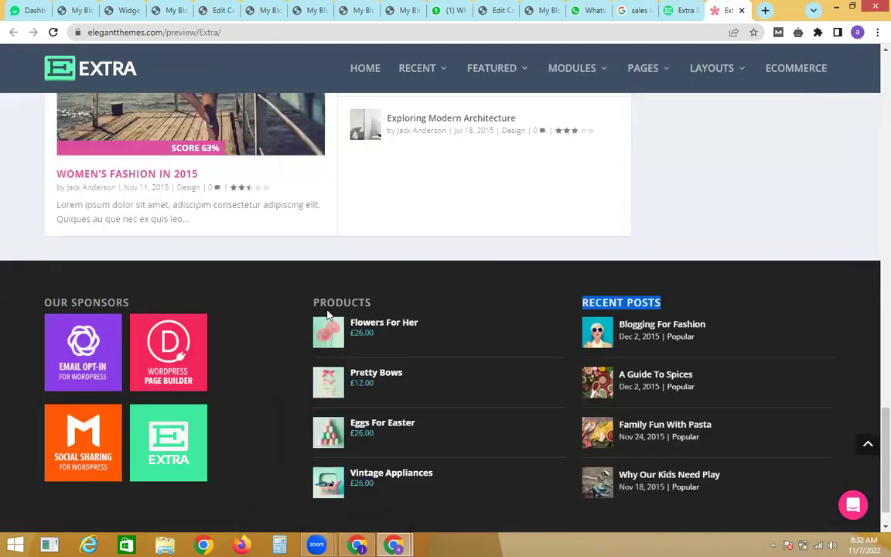
{"action": "left_click", "coordinate": [133, 7]}
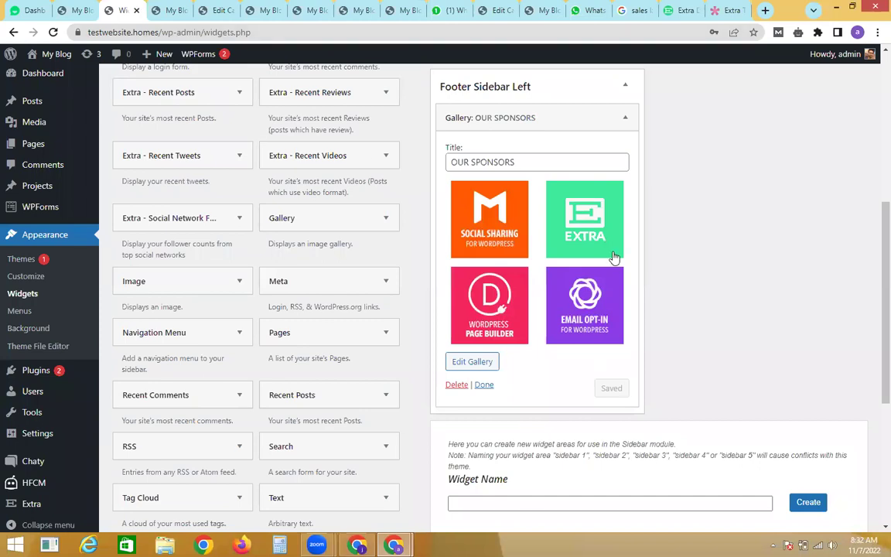
{"action": "scroll", "coordinate": [874, 375], "scroll_direction": "down", "scroll_amount": 1}
{"action": "scroll", "coordinate": [874, 375], "scroll_direction": "up", "scroll_amount": 6}
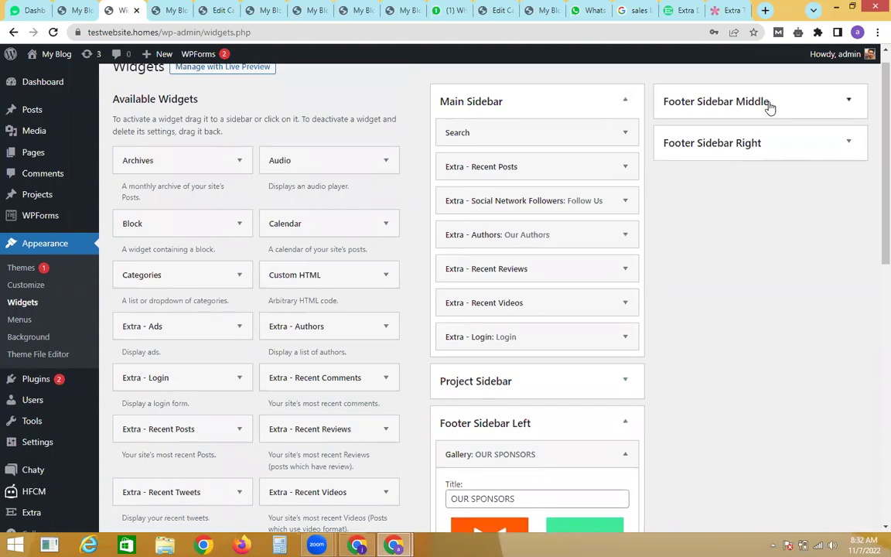
Step: Add a Calendar widget to Footer Sidebar Middle and check it against the demo footer
{"action": "left_click", "coordinate": [767, 108]}
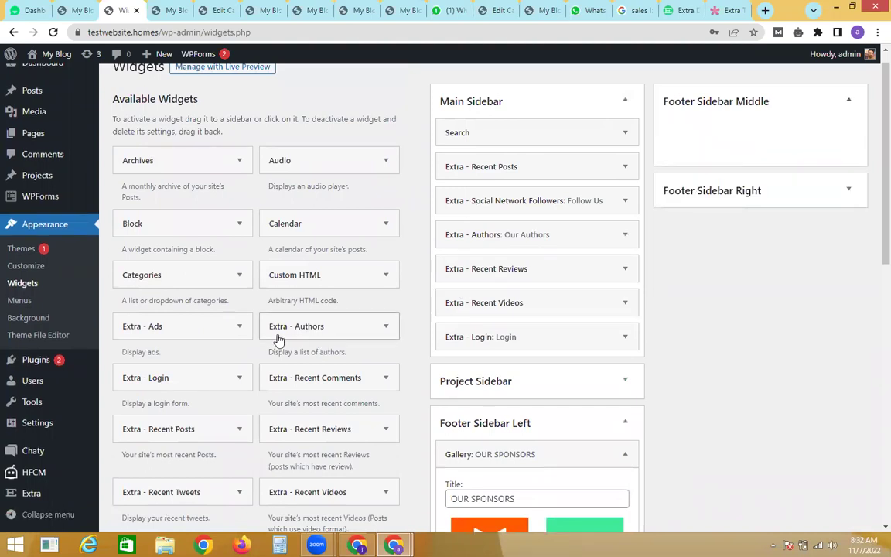
{"action": "left_click_drag", "start_coordinate": [342, 232], "coordinate": [734, 126]}
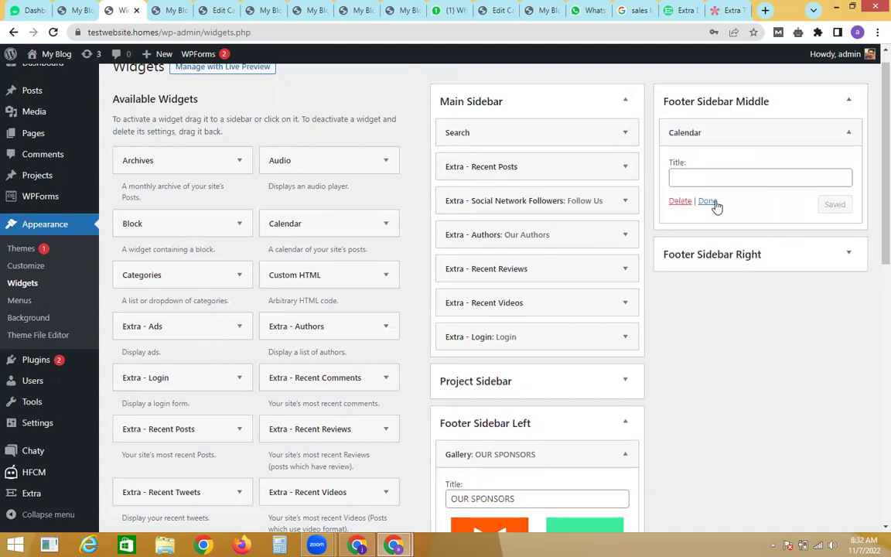
{"action": "left_click", "coordinate": [716, 203]}
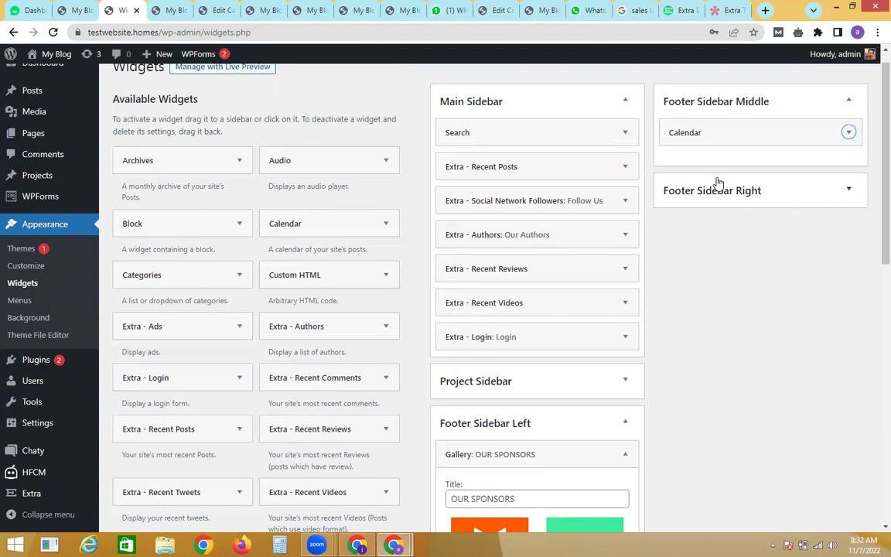
{"action": "left_click", "coordinate": [731, 10]}
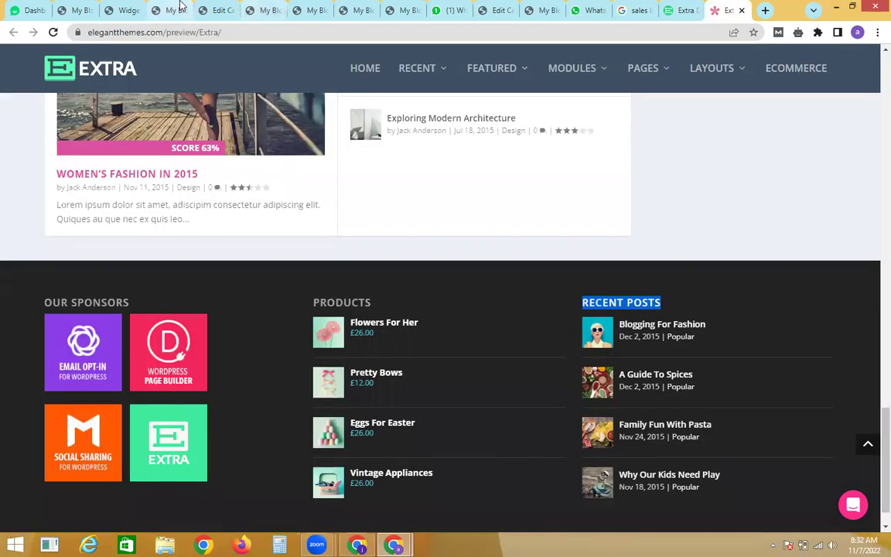
{"action": "left_click", "coordinate": [135, 7]}
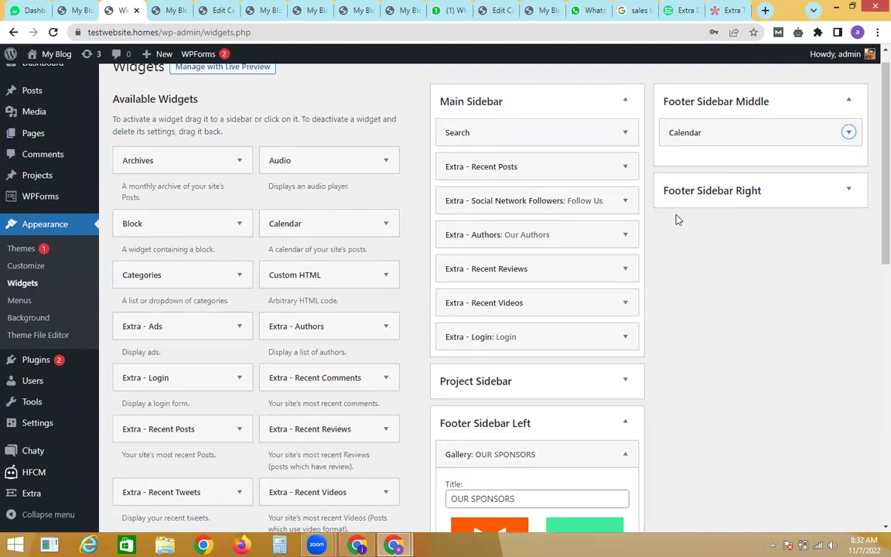
Step: Add an Extra - Recent Posts widget showing 5 posts to Footer Sidebar Right
{"action": "left_click", "coordinate": [710, 201]}
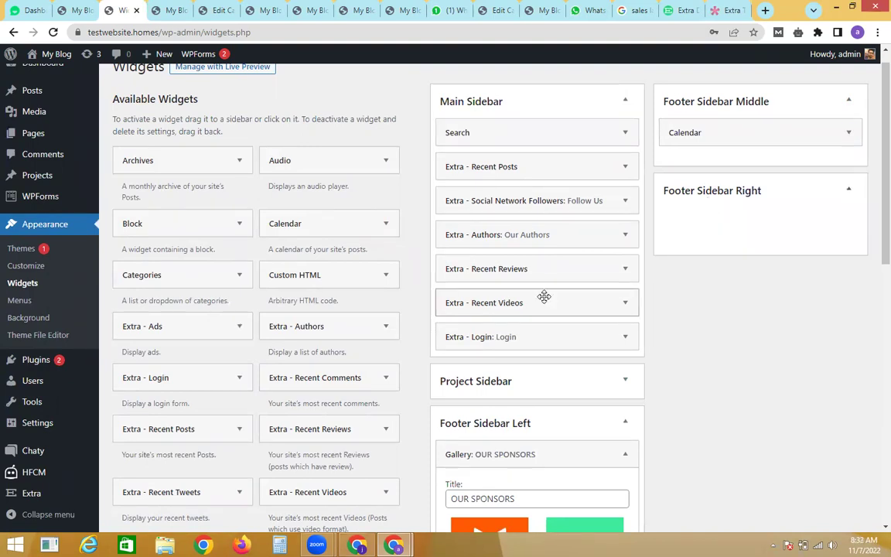
{"action": "left_click_drag", "start_coordinate": [216, 433], "coordinate": [749, 210]}
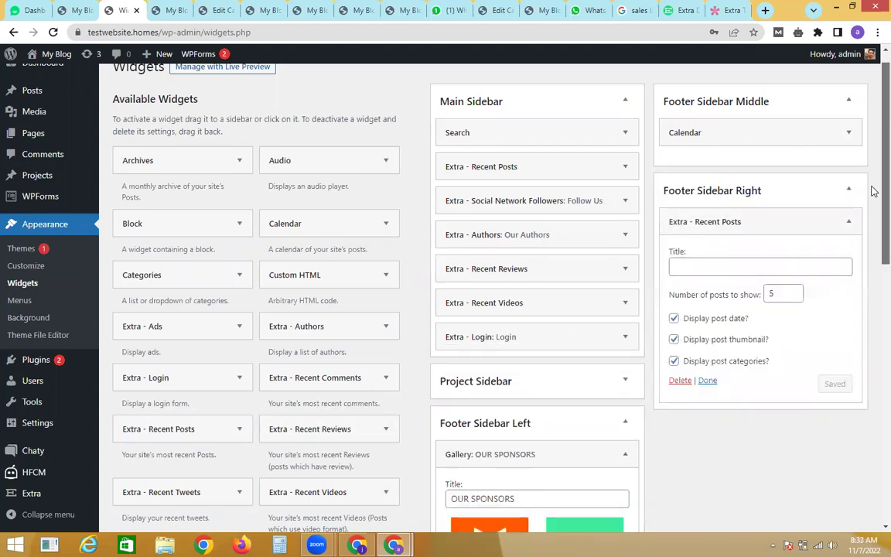
{"action": "scroll", "coordinate": [871, 232], "scroll_direction": "down", "scroll_amount": 4}
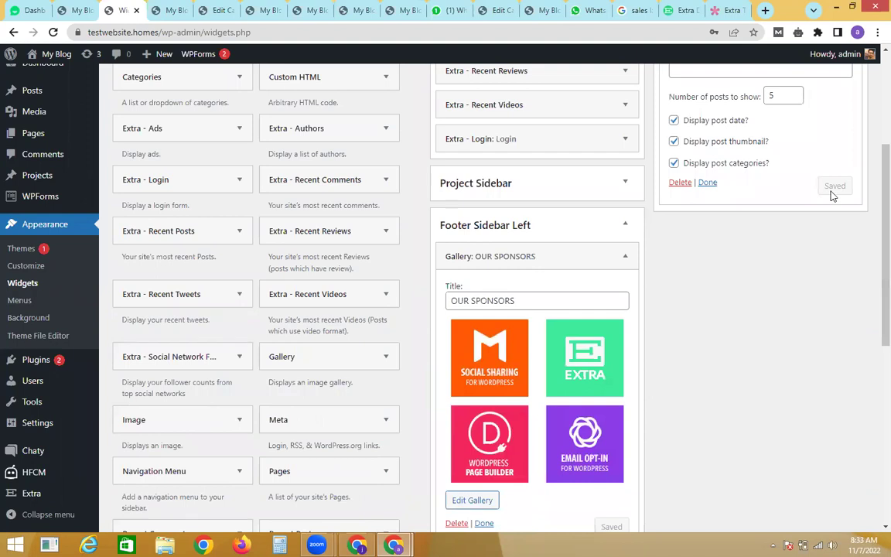
{"action": "left_click", "coordinate": [708, 183]}
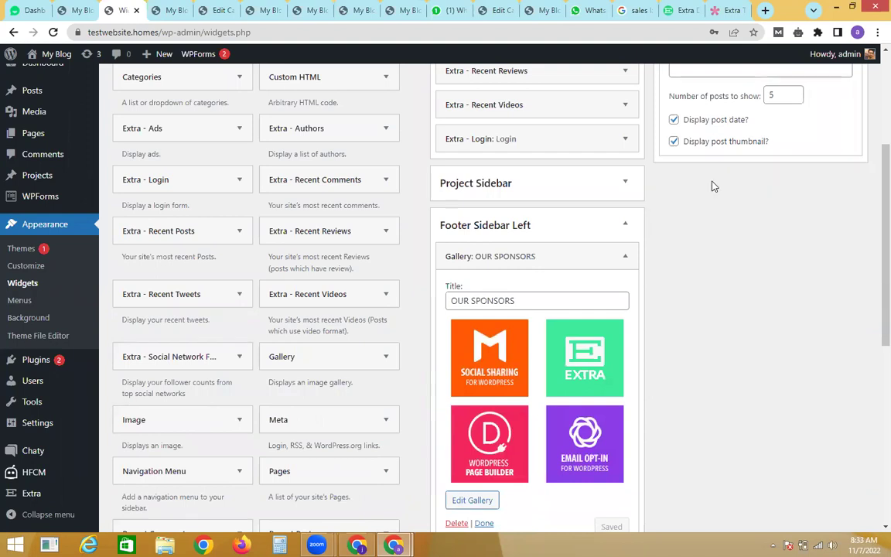
{"action": "scroll", "coordinate": [774, 194], "scroll_direction": "up", "scroll_amount": 4}
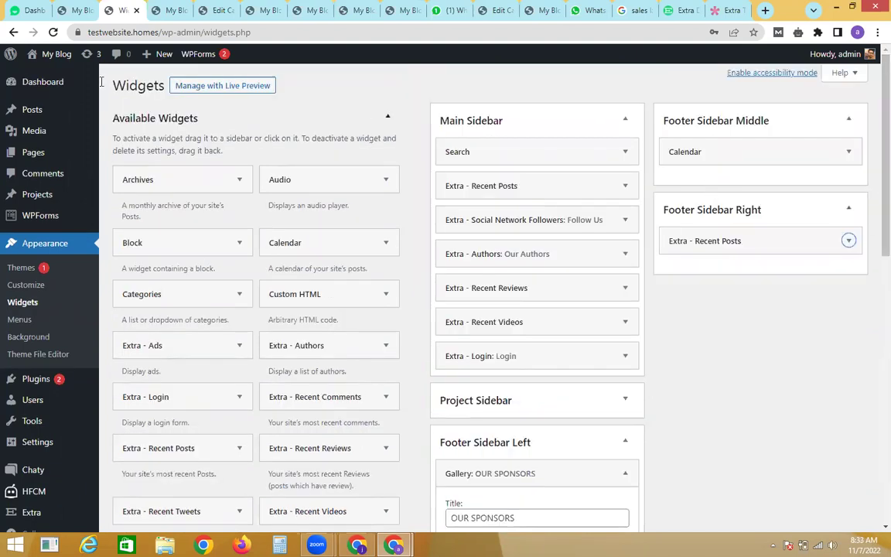
Step: Open the live site in a new browser tab from My Blog > Visit Site
{"action": "mouse_move", "coordinate": [48, 55]}
{"action": "right_click", "coordinate": [45, 80]}
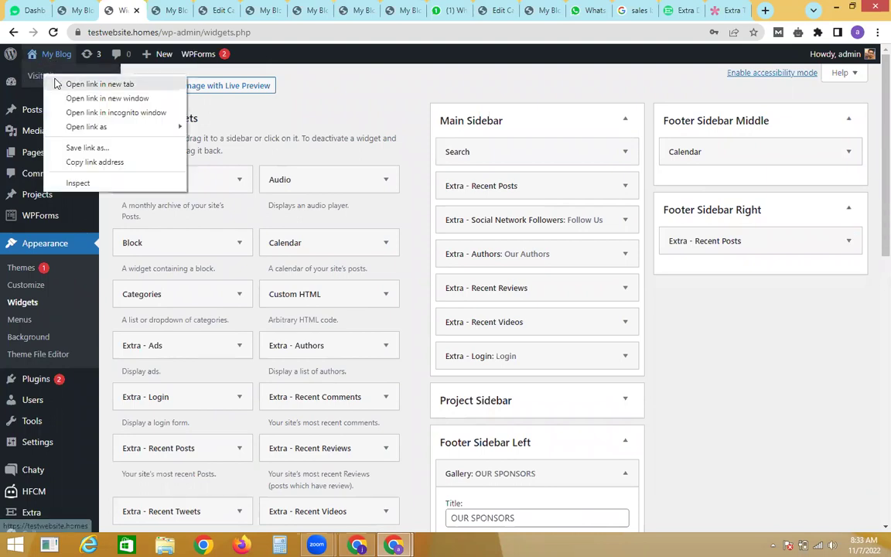
{"action": "left_click", "coordinate": [86, 84]}
{"action": "left_click", "coordinate": [175, 6]}
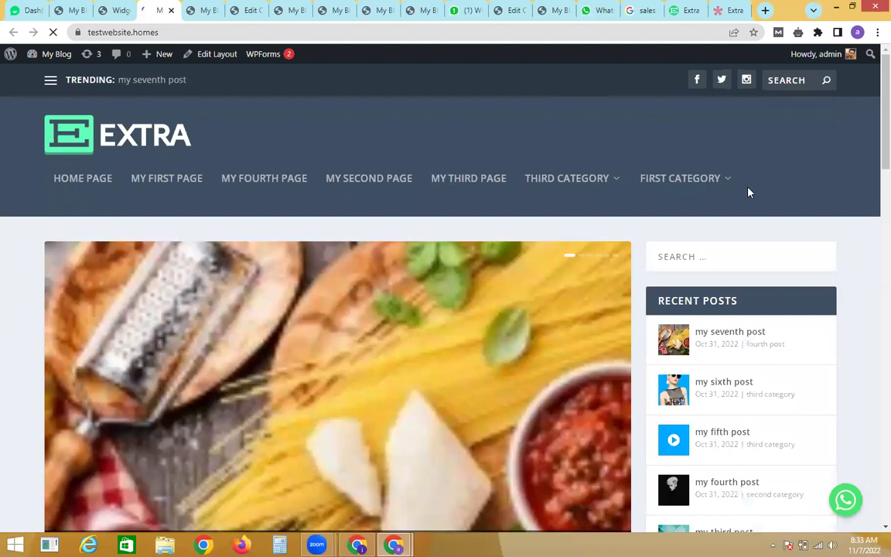
Step: Scroll to the footer to verify the sponsors gallery, November 2022 calendar and recent posts
{"action": "scroll", "coordinate": [873, 130], "scroll_direction": "down", "scroll_amount": 13}
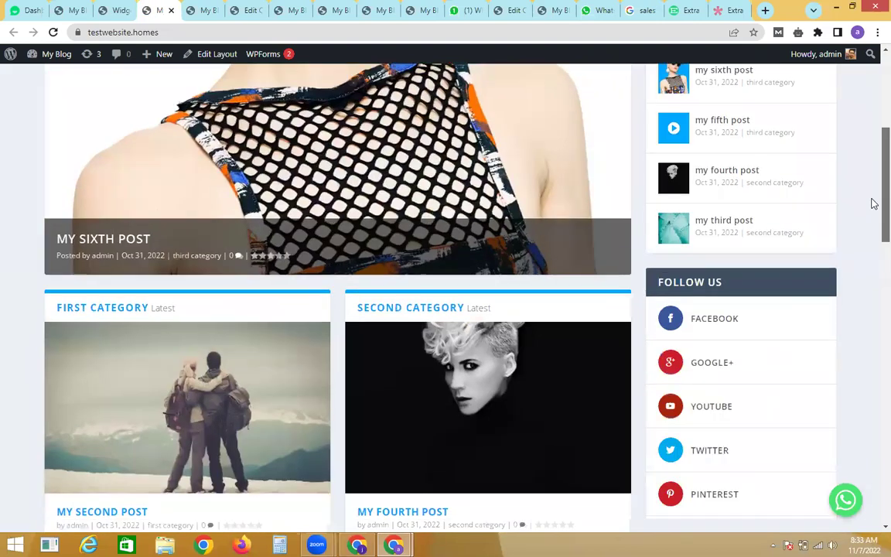
{"action": "scroll", "coordinate": [872, 270], "scroll_direction": "down", "scroll_amount": 6}
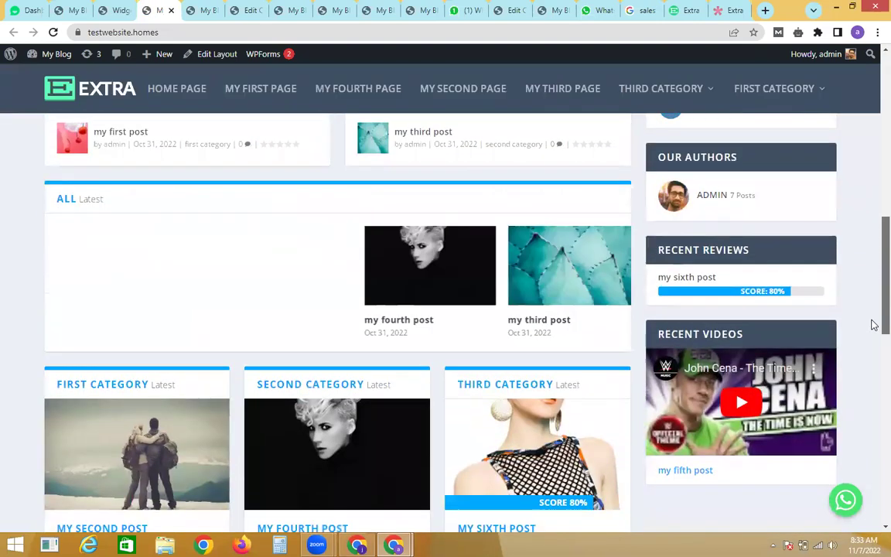
{"action": "scroll", "coordinate": [872, 433], "scroll_direction": "down", "scroll_amount": 5}
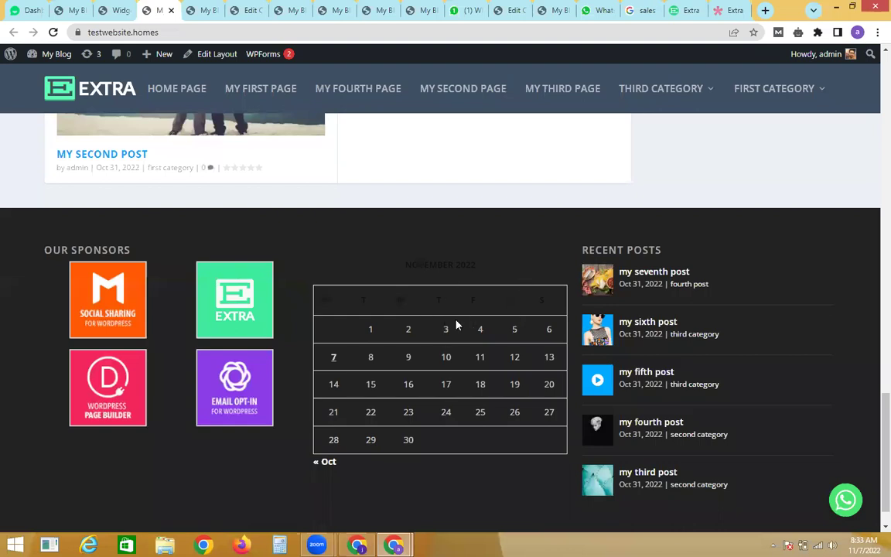
{"action": "scroll", "coordinate": [872, 399], "scroll_direction": "up", "scroll_amount": 1}
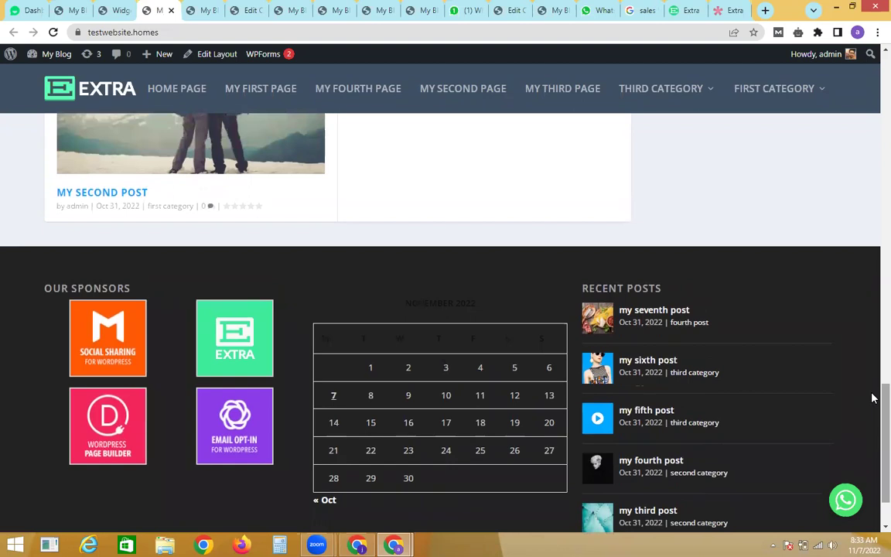
{"action": "left_click_drag", "start_coordinate": [872, 399], "coordinate": [875, 163]}
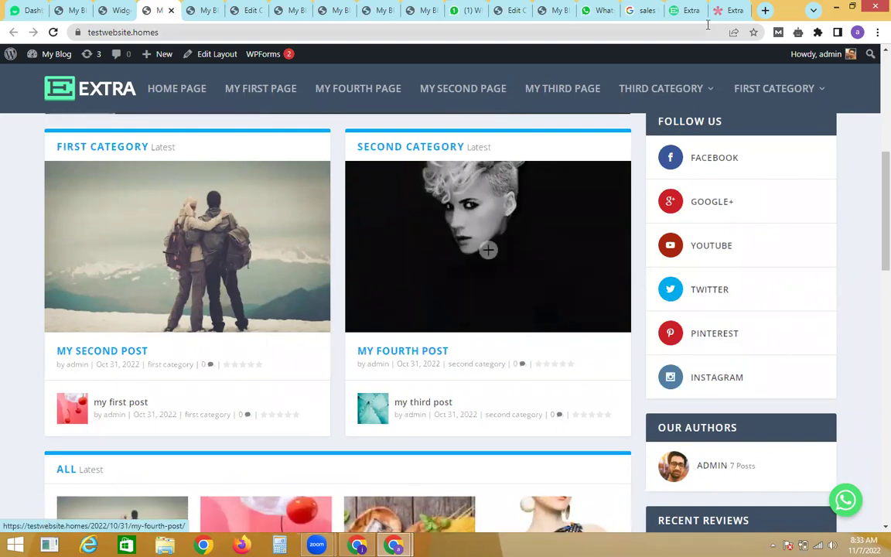
Step: Open a fresh browser tab and run a search for 'LANDING PAGE' from the address bar
{"action": "left_click", "coordinate": [766, 10]}
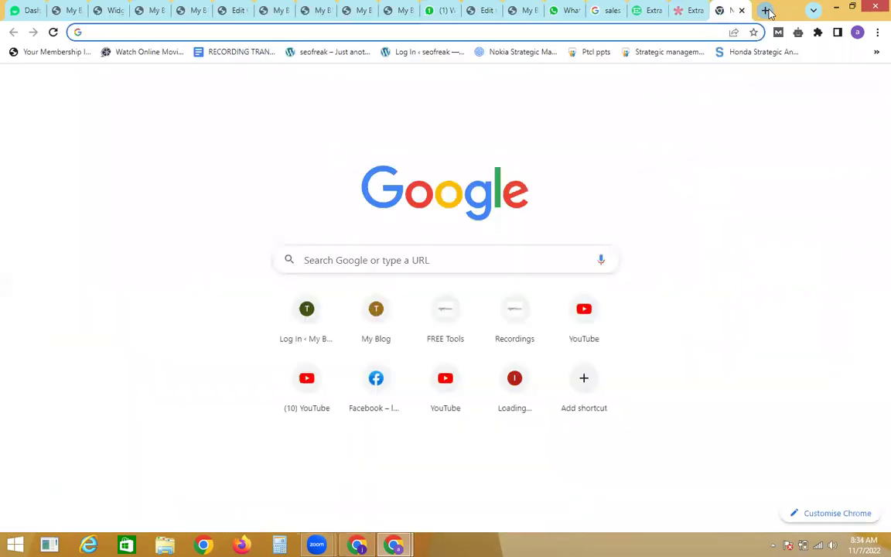
{"action": "type", "text": "LANDING"}
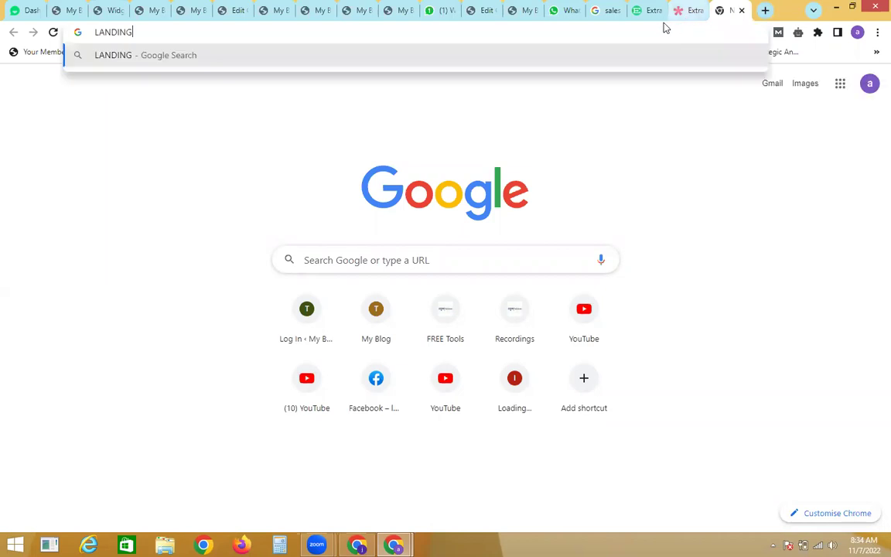
{"action": "type", "text": " PAGE"}
{"action": "key", "text": "Return"}
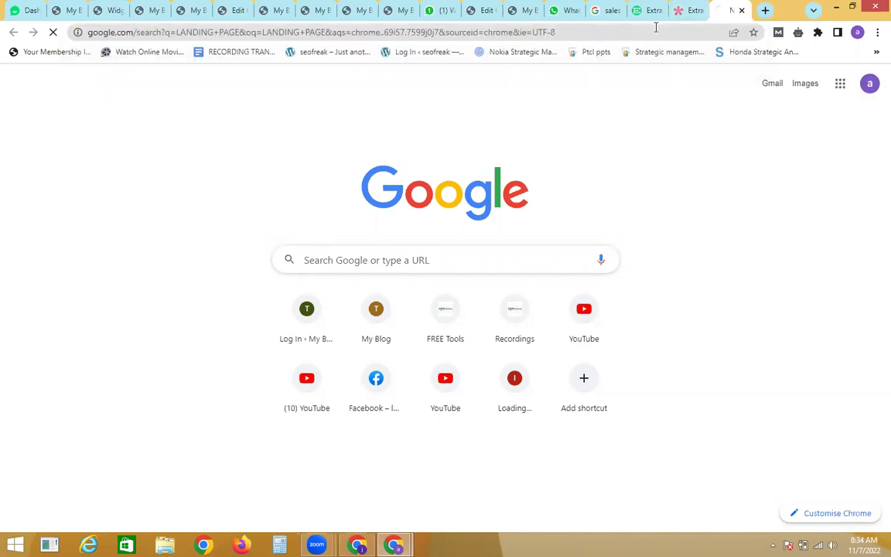